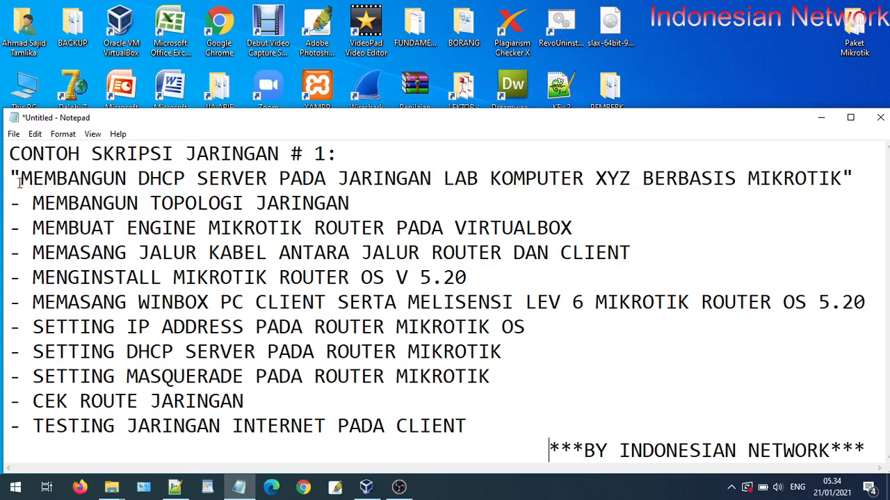
Highlight the quoted thesis title in Notepad, then just its DHCP SERVER phrase
{"action": "left_click", "coordinate": [31, 182]}
{"action": "key", "text": "shift+End"}
{"action": "left_click_drag", "start_coordinate": [131, 193], "coordinate": [842, 182]}
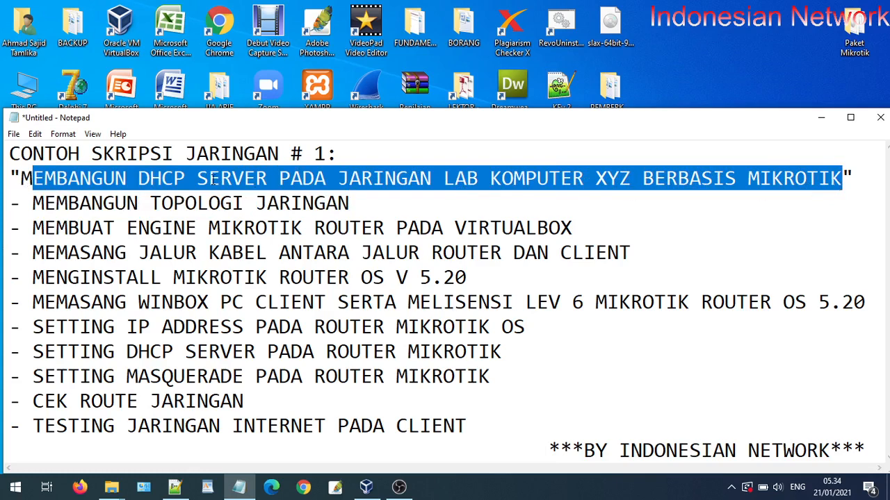
{"action": "left_click", "coordinate": [212, 179]}
{"action": "left_click_drag", "start_coordinate": [138, 178], "coordinate": [268, 182]}
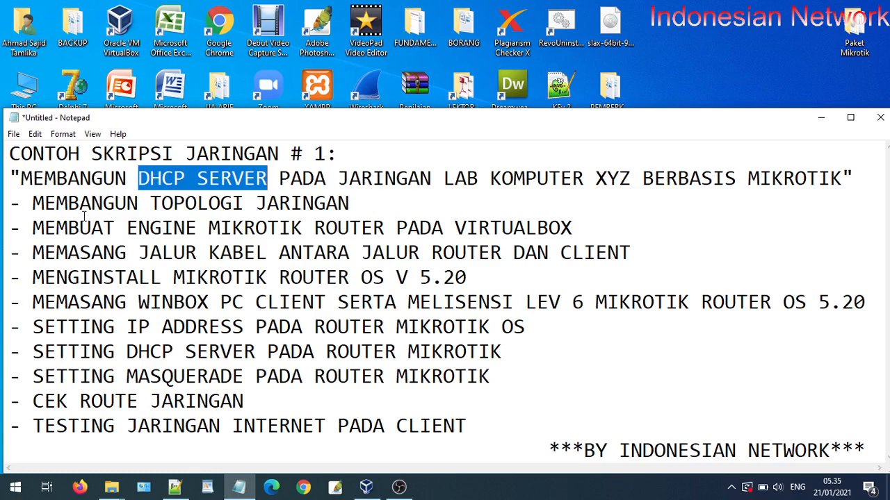
Highlight the network topology, MikroTik engine, cabling, RouterOS 5.20, WinBox and level 6 licence steps
{"action": "left_click_drag", "start_coordinate": [46, 202], "coordinate": [362, 205]}
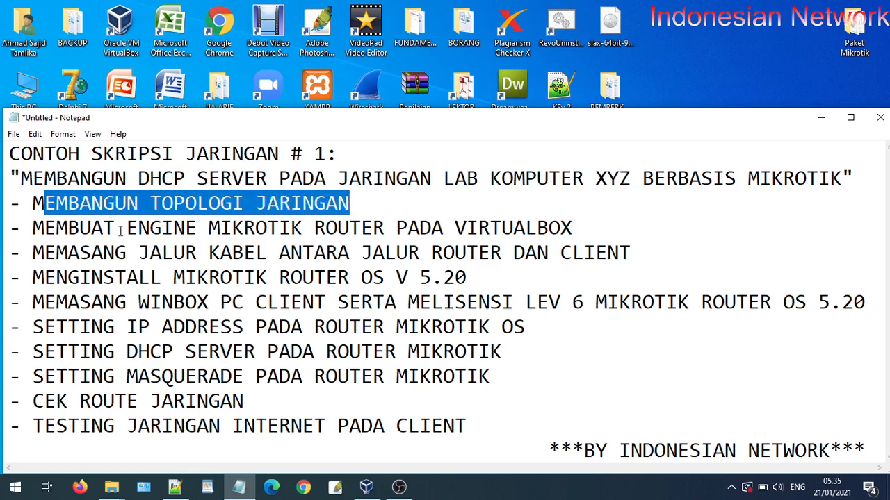
{"action": "left_click_drag", "start_coordinate": [139, 228], "coordinate": [314, 228]}
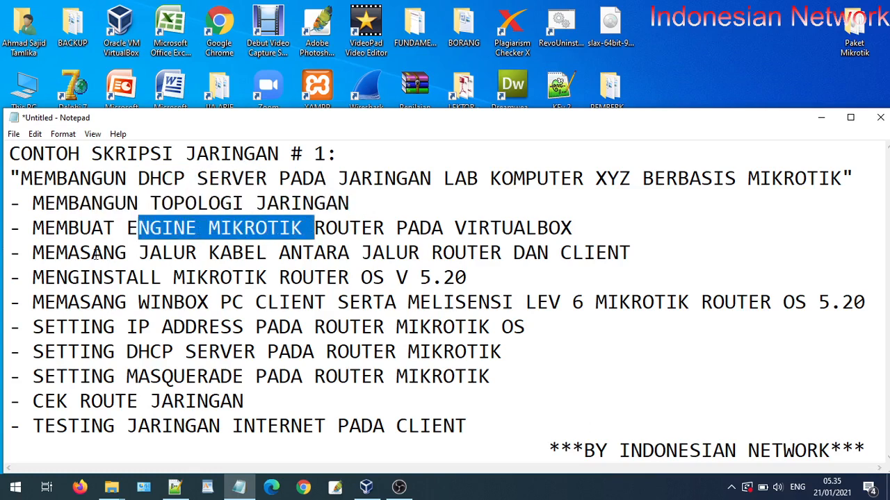
{"action": "left_click_drag", "start_coordinate": [81, 253], "coordinate": [343, 254]}
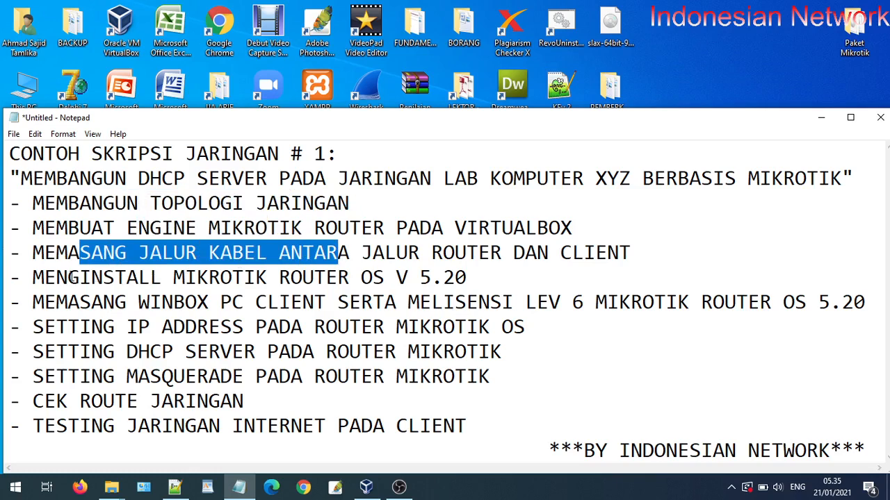
{"action": "left_click_drag", "start_coordinate": [68, 277], "coordinate": [489, 282]}
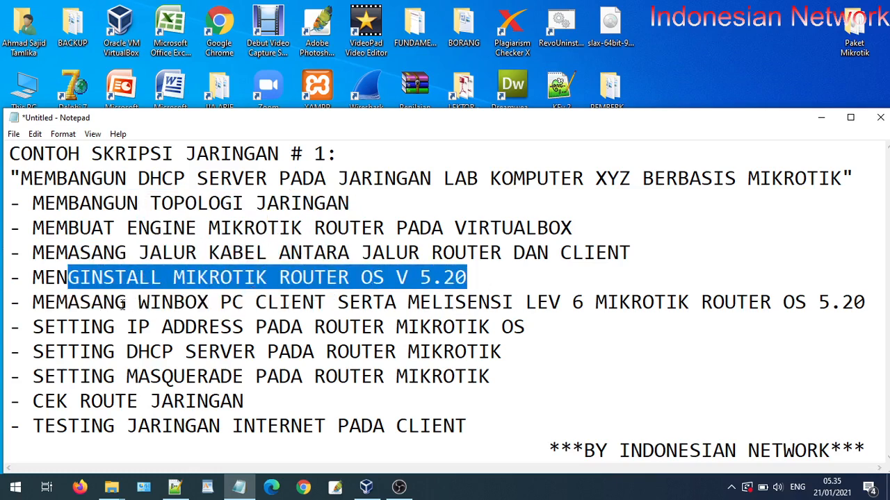
{"action": "left_click_drag", "start_coordinate": [87, 303], "coordinate": [209, 303]}
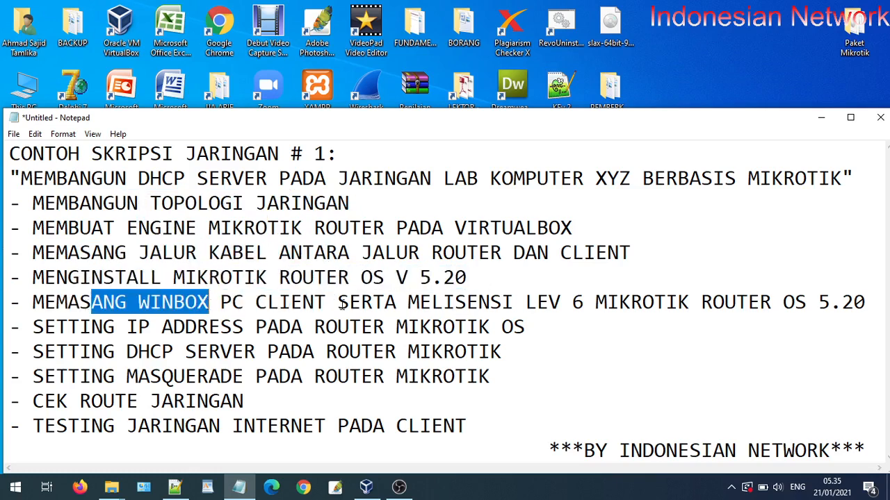
{"action": "left_click_drag", "start_coordinate": [420, 303], "coordinate": [763, 306]}
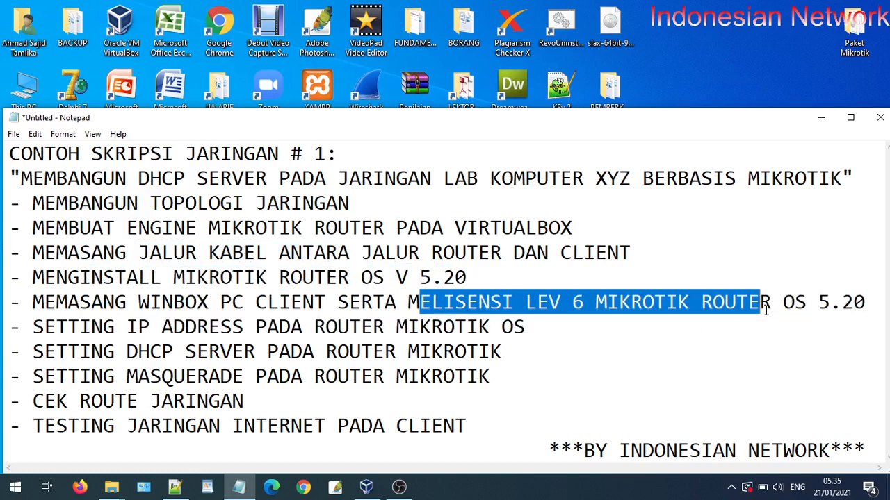
Highlight the IP address, DHCP server, masquerade, route check and internet testing steps
{"action": "left_click_drag", "start_coordinate": [57, 328], "coordinate": [512, 333]}
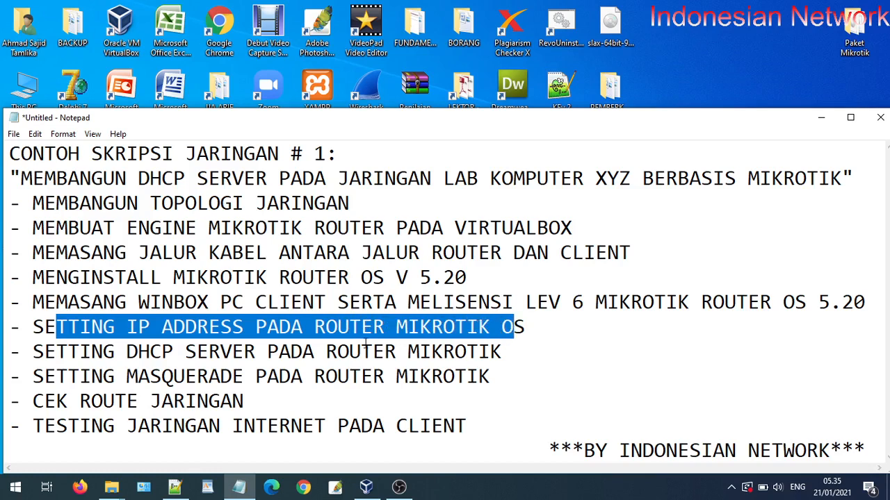
{"action": "left_click_drag", "start_coordinate": [46, 352], "coordinate": [455, 358]}
{"action": "left_click_drag", "start_coordinate": [69, 375], "coordinate": [256, 377]}
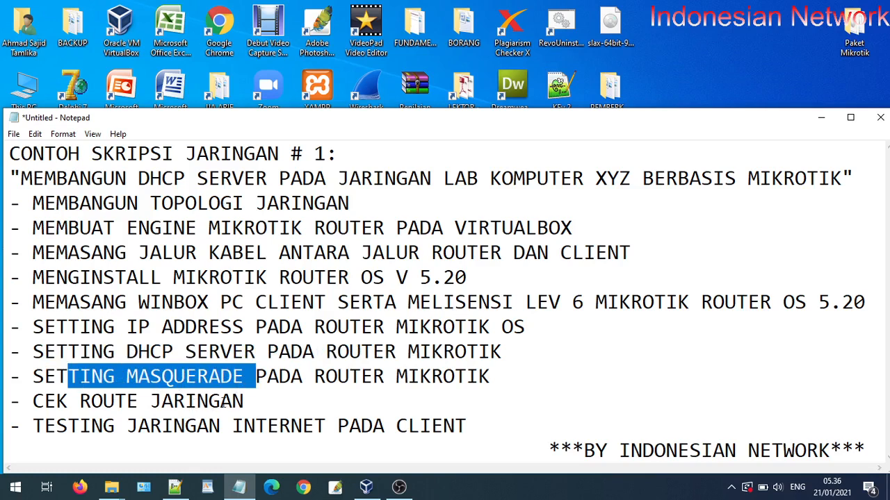
{"action": "left_click_drag", "start_coordinate": [257, 401], "coordinate": [89, 403]}
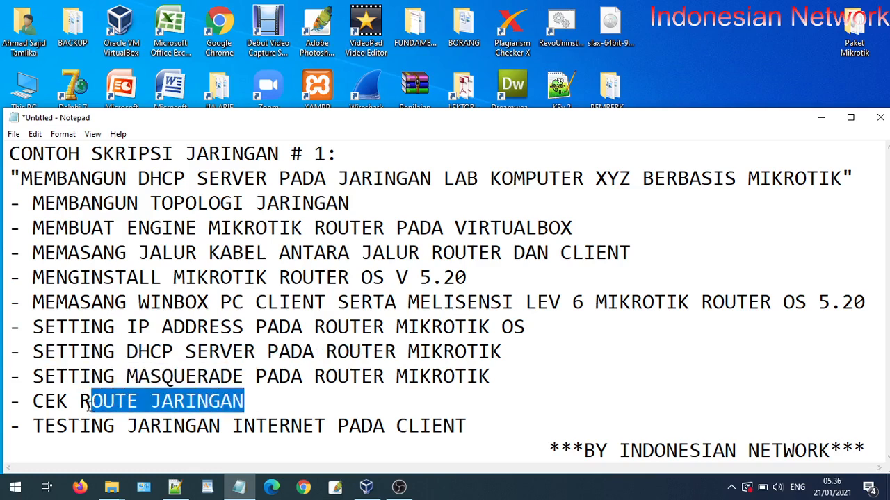
{"action": "left_click", "coordinate": [41, 431]}
{"action": "left_click_drag", "start_coordinate": [40, 431], "coordinate": [443, 430]}
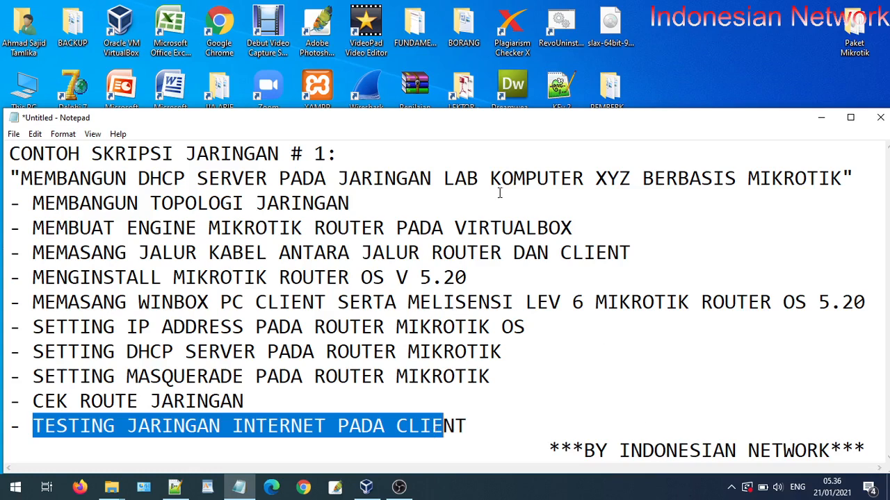
Re-highlight the MEMBANGUN TOPOLOGI JARINGAN step, then launch Paint through Win+R with mspaint
{"action": "left_click", "coordinate": [57, 203]}
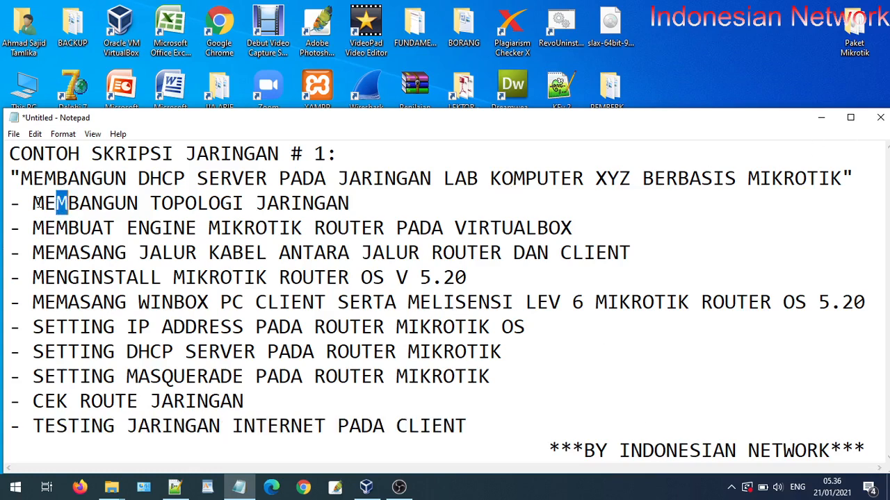
{"action": "left_click_drag", "start_coordinate": [28, 203], "coordinate": [352, 193]}
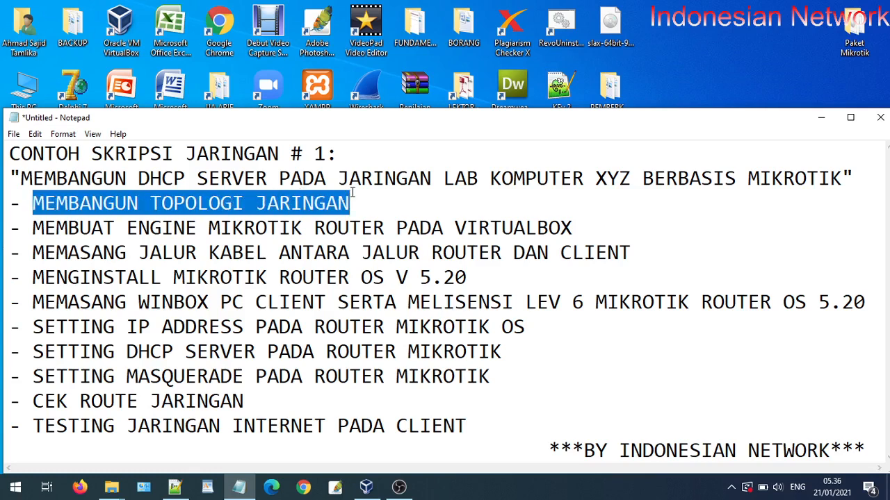
{"action": "key", "text": "super+r"}
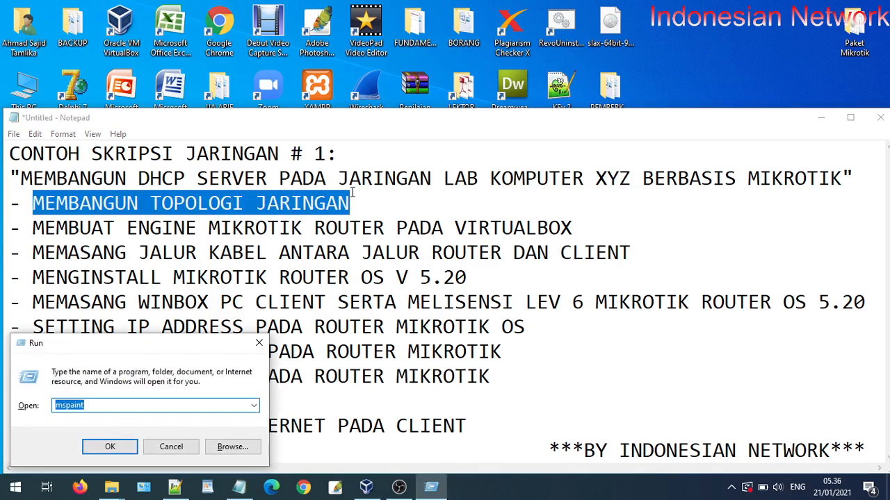
{"action": "key", "text": "Return"}
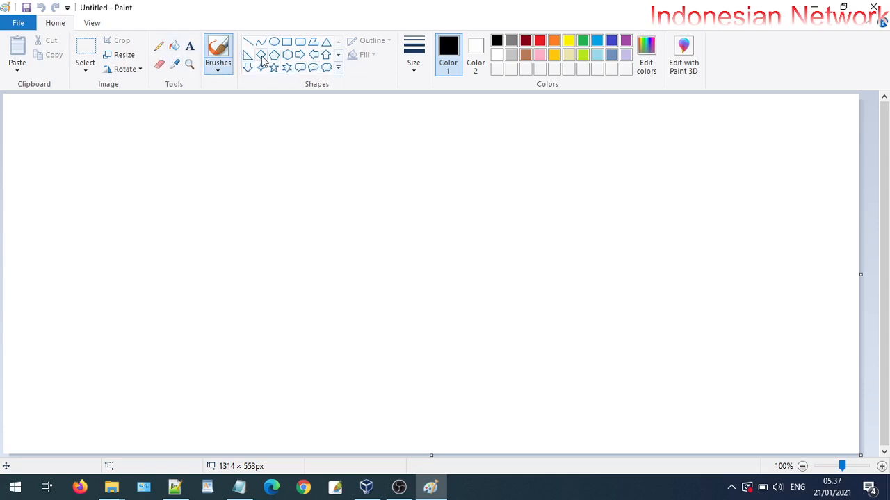
{"action": "left_click", "coordinate": [287, 41]}
Draw a small tall rectangle for the phone and label it 'hp android' underneath
{"action": "left_click_drag", "start_coordinate": [121, 161], "coordinate": [173, 239]}
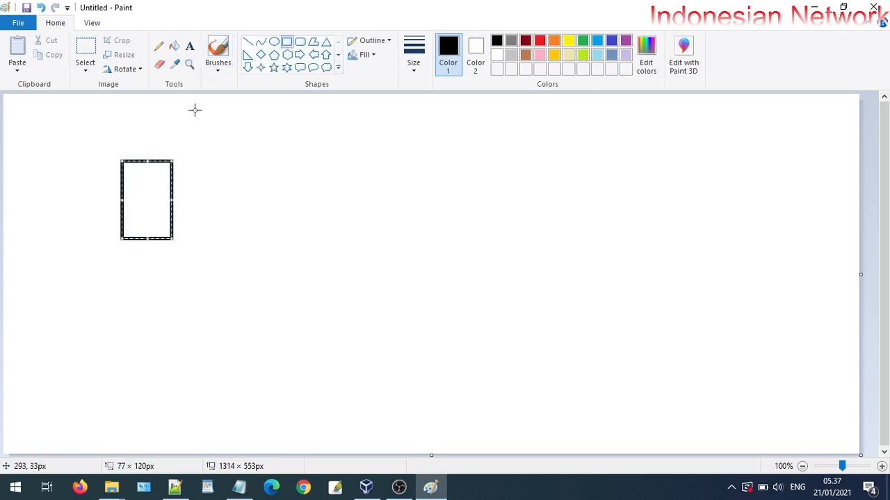
{"action": "left_click", "coordinate": [190, 46]}
{"action": "left_click", "coordinate": [122, 249]}
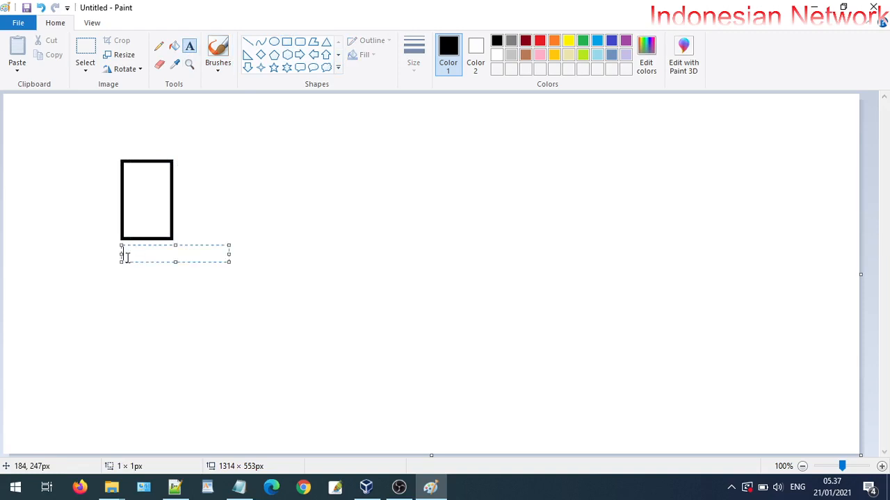
{"action": "type", "text": "hp"}
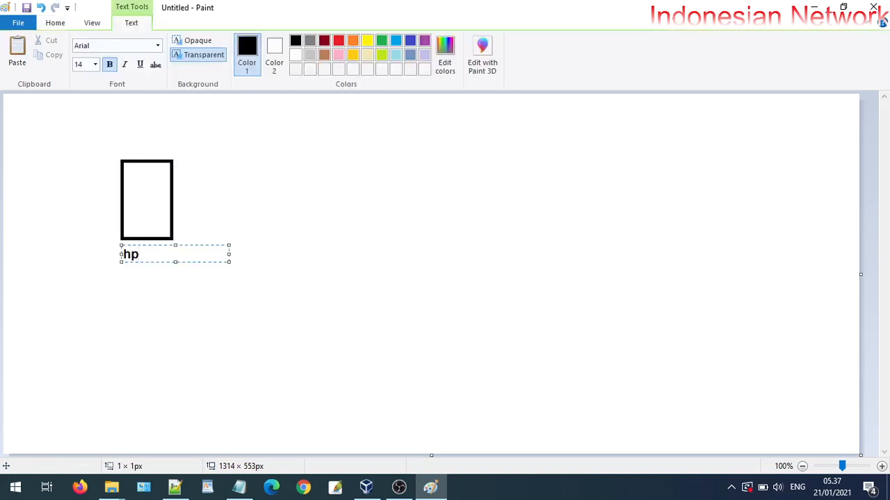
{"action": "type", "text": " android"}
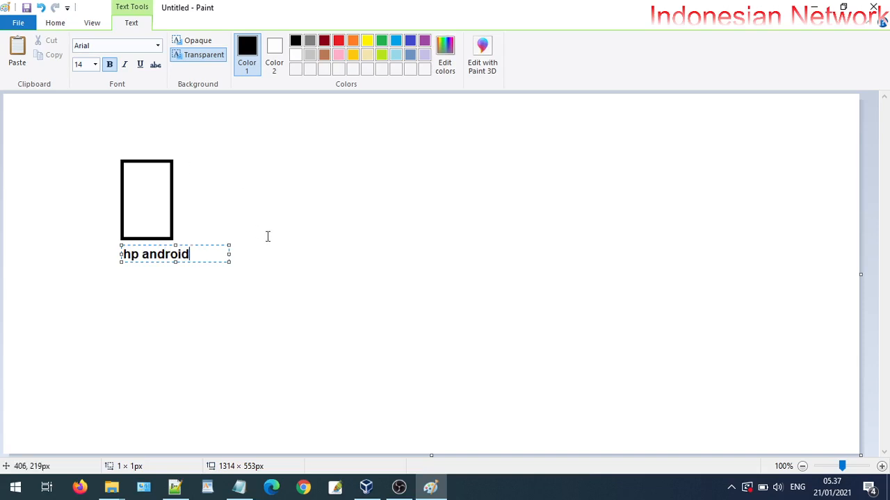
{"action": "left_click", "coordinate": [267, 236]}
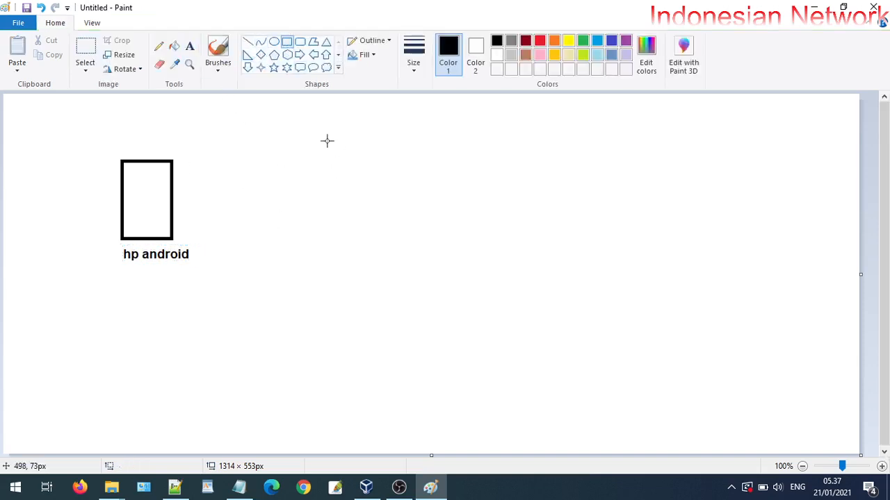
Draw a large rectangle beside it captioned 'pc utama: win 10' above
{"action": "left_click_drag", "start_coordinate": [322, 119], "coordinate": [622, 448]}
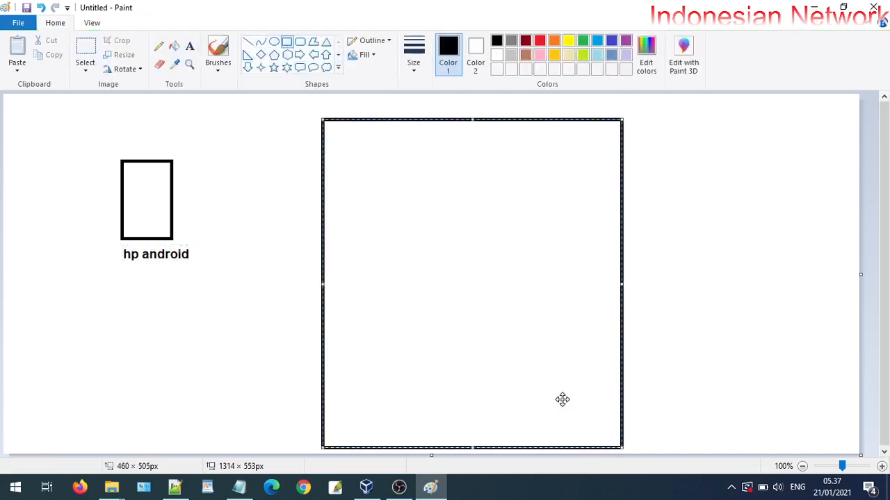
{"action": "left_click", "coordinate": [190, 45]}
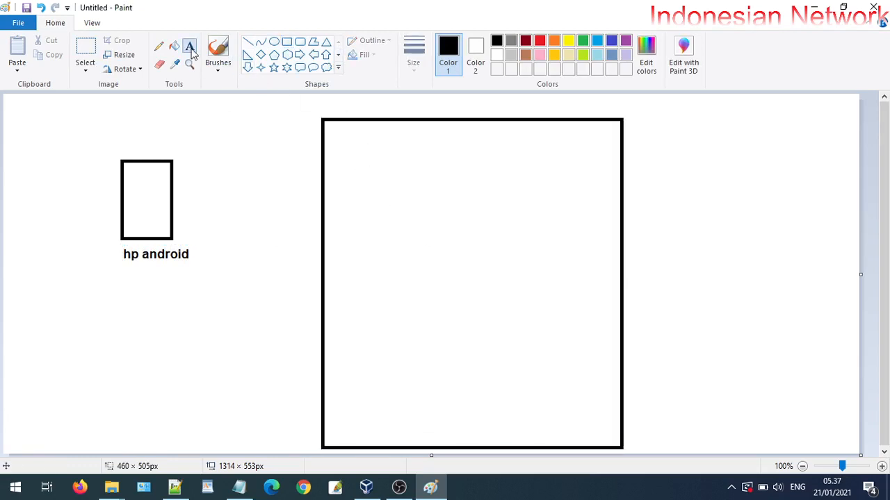
{"action": "left_click", "coordinate": [343, 104]}
{"action": "type", "text": "W"}
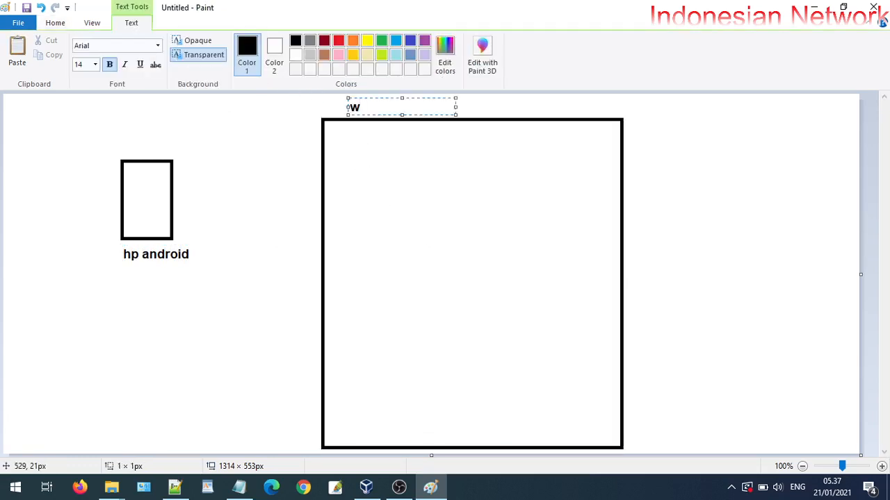
{"action": "key", "text": "BackSpace"}
{"action": "type", "text": "pc utama: win 10"}
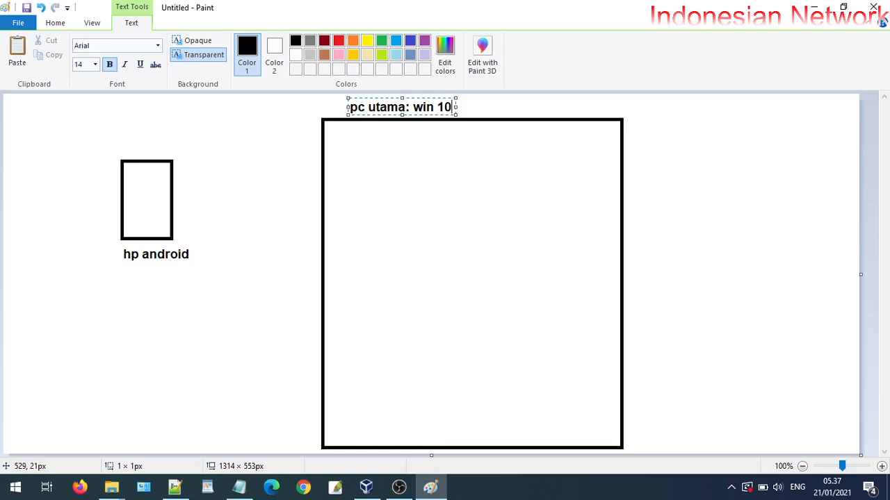
{"action": "left_click", "coordinate": [267, 121]}
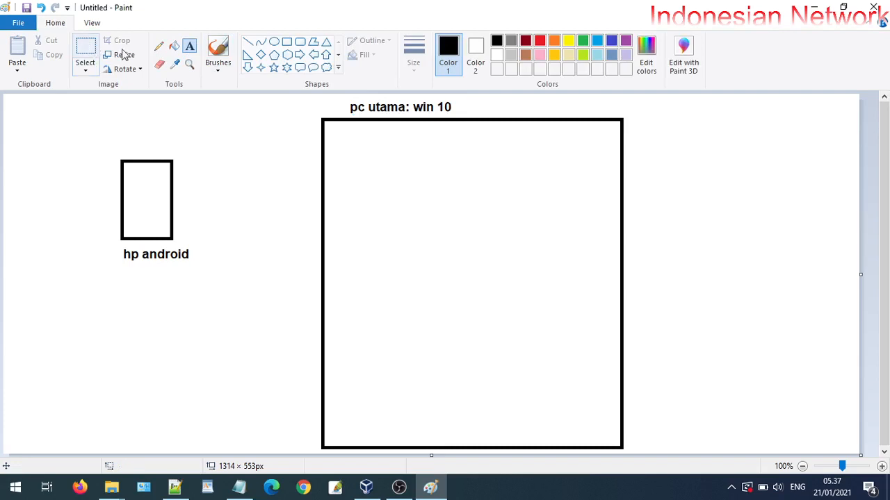
Draw an inner box in the PC rectangle labelled 'mikrotik os' over 'v. 5.20' on two lines
{"action": "left_click", "coordinate": [286, 41]}
{"action": "mouse_move", "coordinate": [371, 163]}
{"action": "left_mouse_down"}
{"action": "mouse_move", "coordinate": [469, 223]}
{"action": "mouse_move", "coordinate": [508, 299]}
{"action": "left_mouse_up"}
{"action": "left_click", "coordinate": [546, 254]}
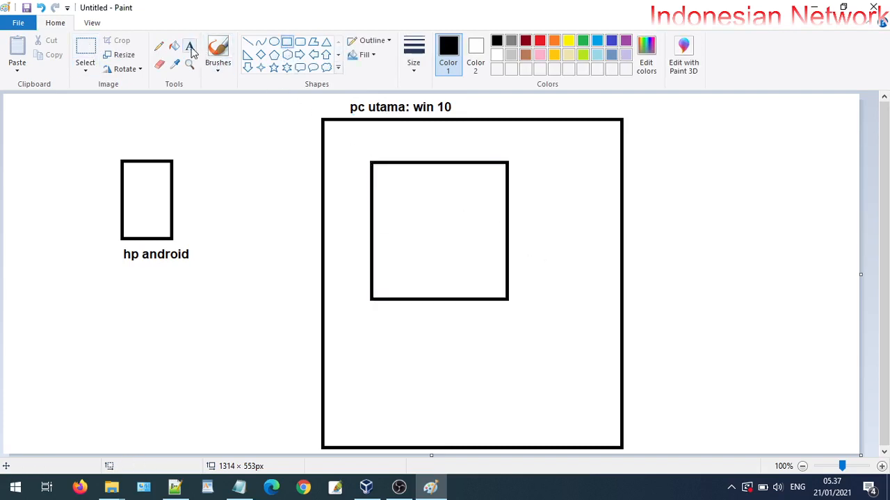
{"action": "left_click", "coordinate": [189, 46]}
{"action": "left_click", "coordinate": [395, 205]}
{"action": "type", "text": "mikr"}
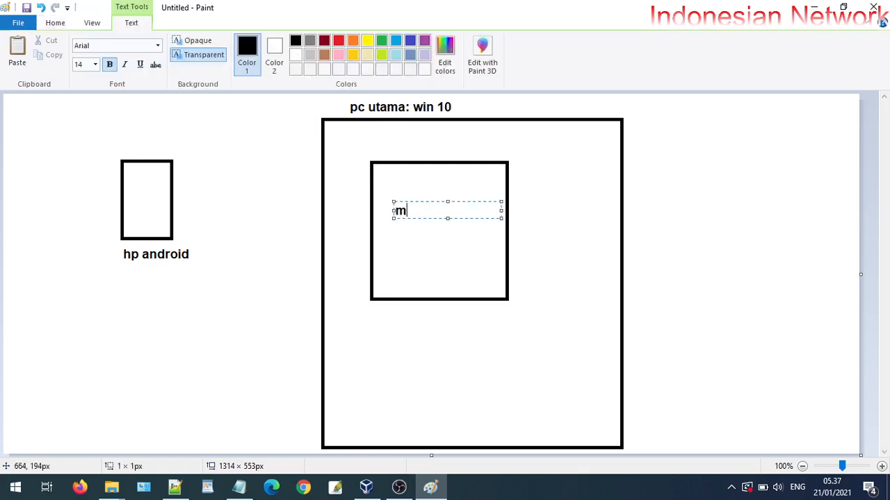
{"action": "type", "text": "ikrotik os"}
{"action": "key", "text": "Return"}
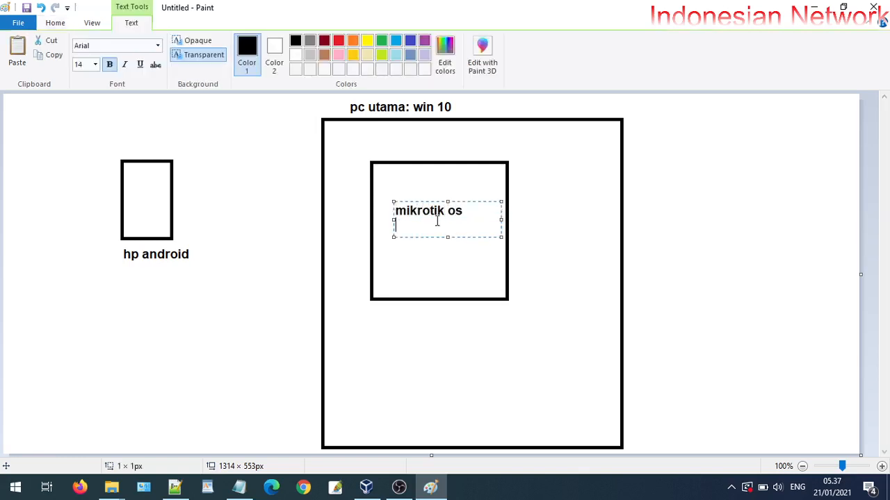
{"action": "type", "text": "v"}
{"action": "type", "text": ". 520"}
{"action": "type", "text": "."}
{"action": "left_click", "coordinate": [438, 353]}
Draw a box below the mikrotik box and label it 'client: win 7'
{"action": "left_click", "coordinate": [287, 42]}
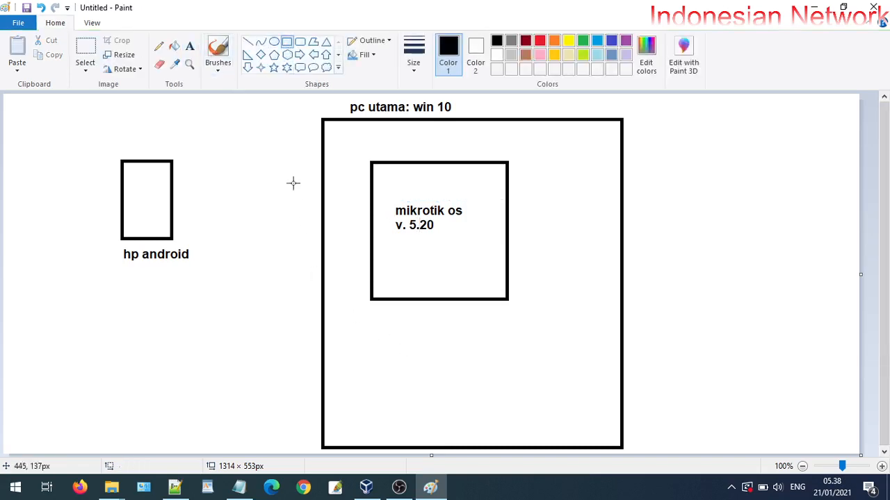
{"action": "left_click_drag", "start_coordinate": [366, 335], "coordinate": [534, 423]}
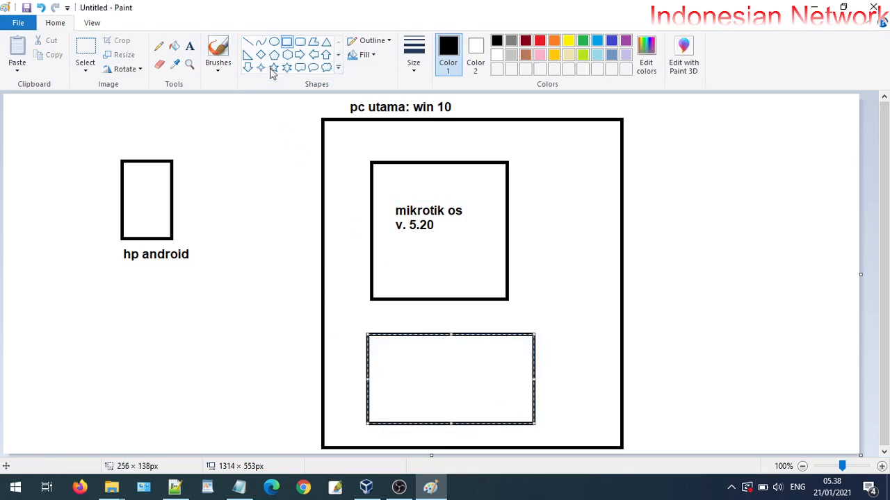
{"action": "left_click", "coordinate": [190, 47]}
{"action": "left_click", "coordinate": [393, 353]}
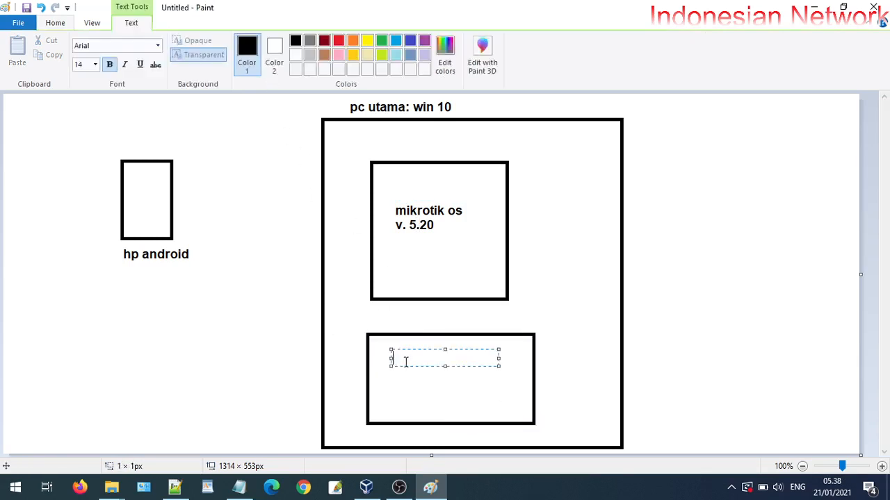
{"action": "type", "text": "clie"}
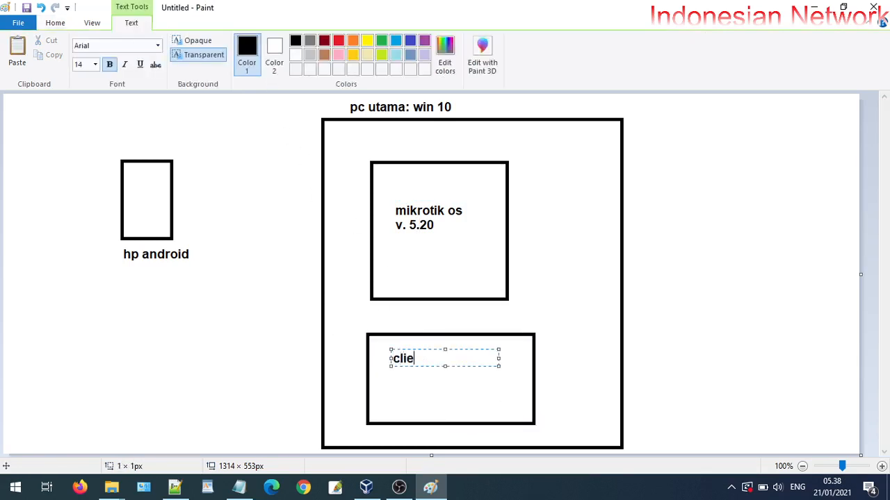
{"action": "type", "text": "nt win 7"}
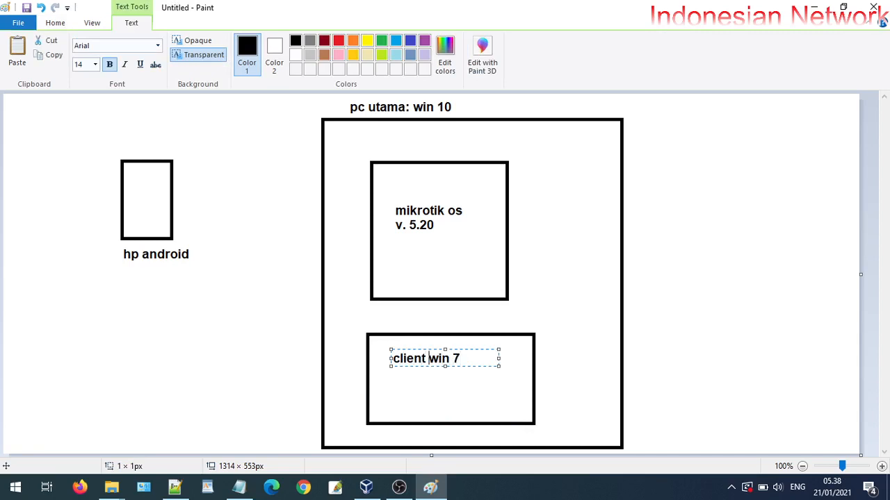
{"action": "type", "text": ":"}
{"action": "left_click", "coordinate": [770, 264]}
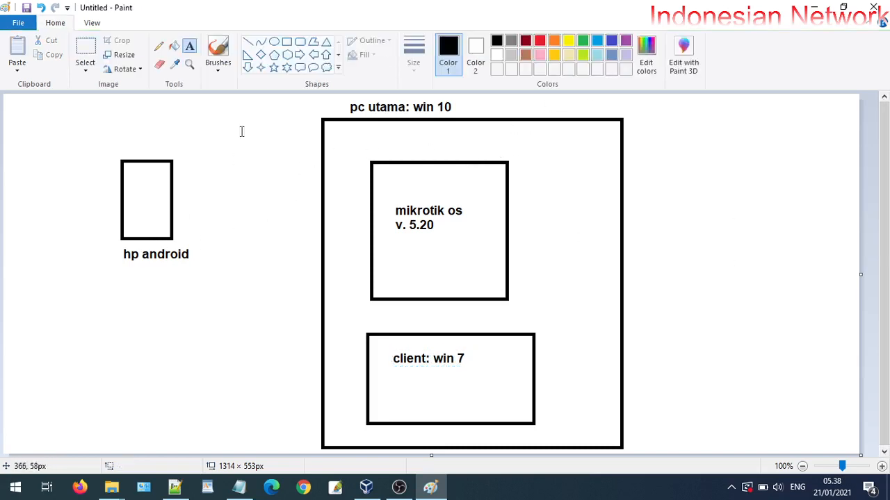
Pencil a curve from the hp android box to the PC box, glancing at the Wi-Fi flyout
{"action": "left_click", "coordinate": [159, 46]}
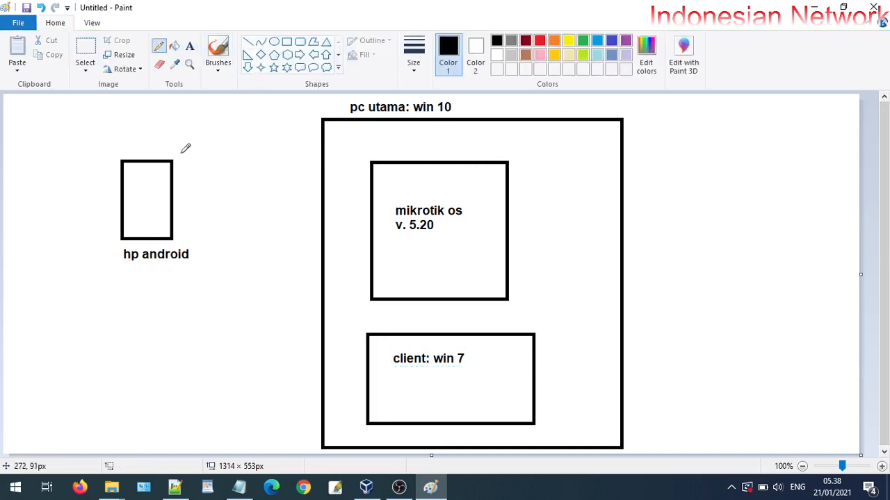
{"action": "mouse_move", "coordinate": [173, 182]}
{"action": "left_mouse_down"}
{"action": "mouse_move", "coordinate": [232, 132]}
{"action": "mouse_move", "coordinate": [278, 125]}
{"action": "mouse_move", "coordinate": [322, 138]}
{"action": "left_mouse_up"}
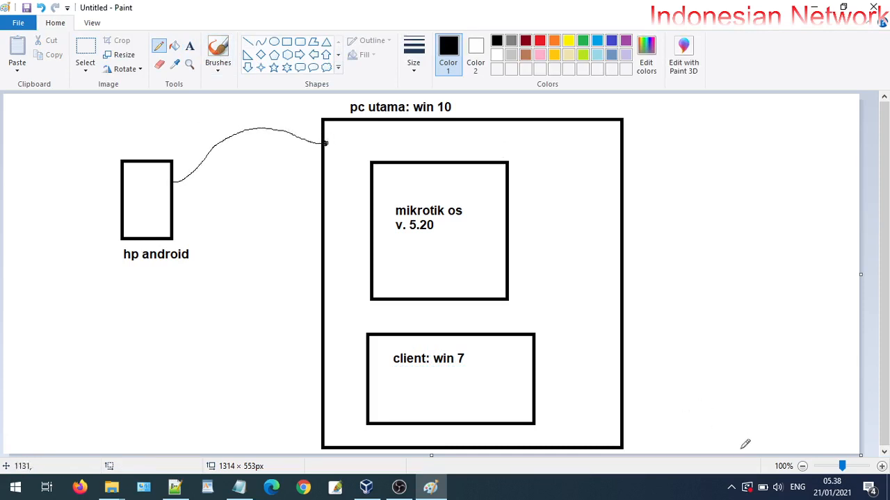
{"action": "left_click", "coordinate": [731, 487]}
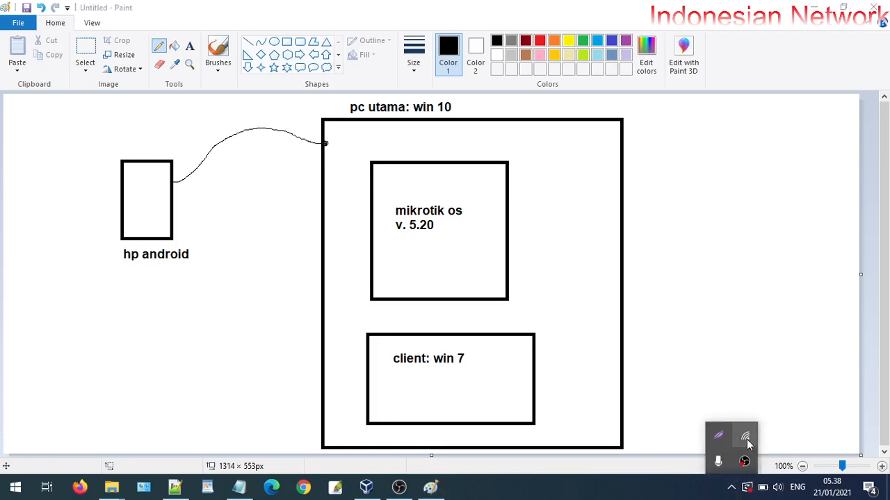
{"action": "left_click", "coordinate": [745, 438]}
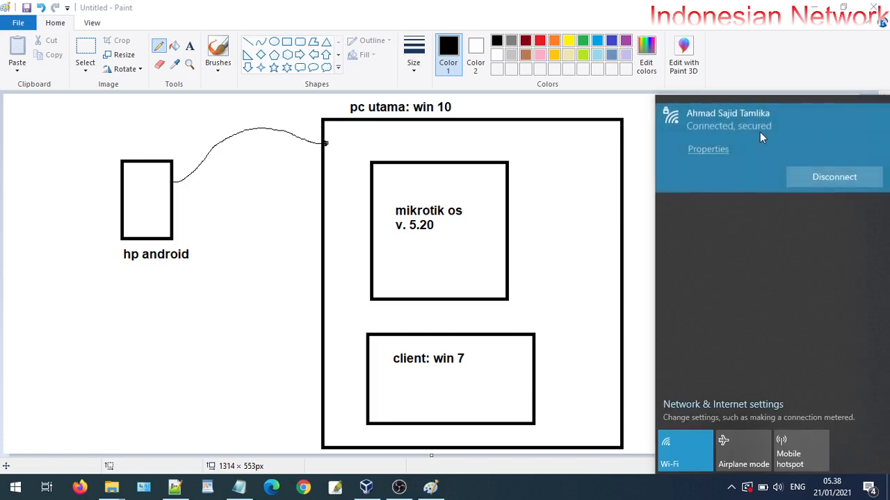
{"action": "left_click", "coordinate": [781, 49]}
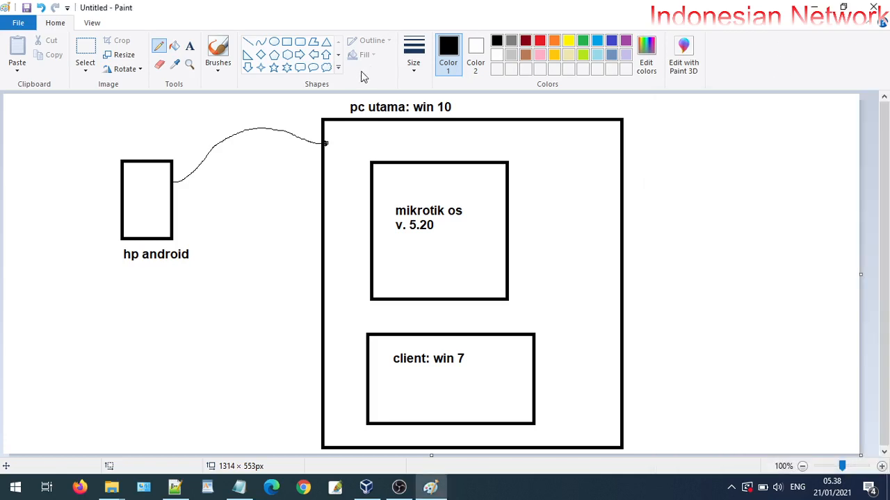
{"action": "left_click", "coordinate": [190, 45]}
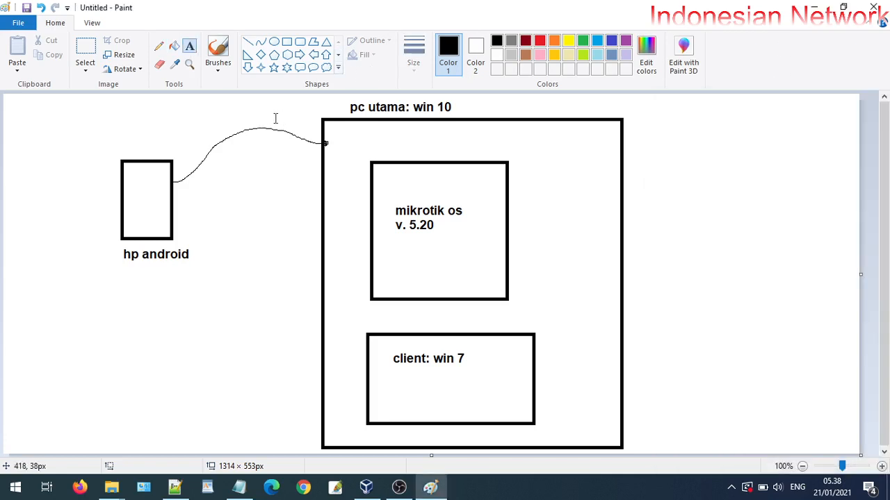
Type 'wifi' just inside the PC box where the phone's curve ends
{"action": "left_click", "coordinate": [331, 133]}
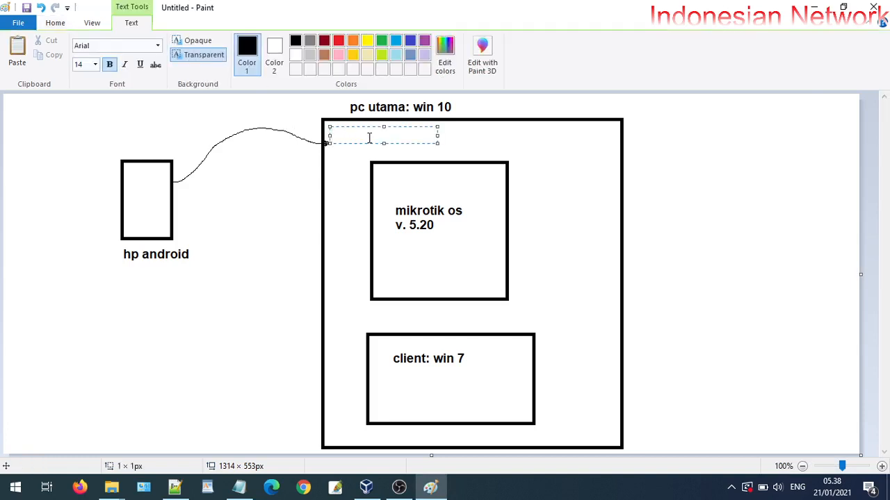
{"action": "type", "text": "Wifi"}
{"action": "left_click", "coordinate": [198, 223]}
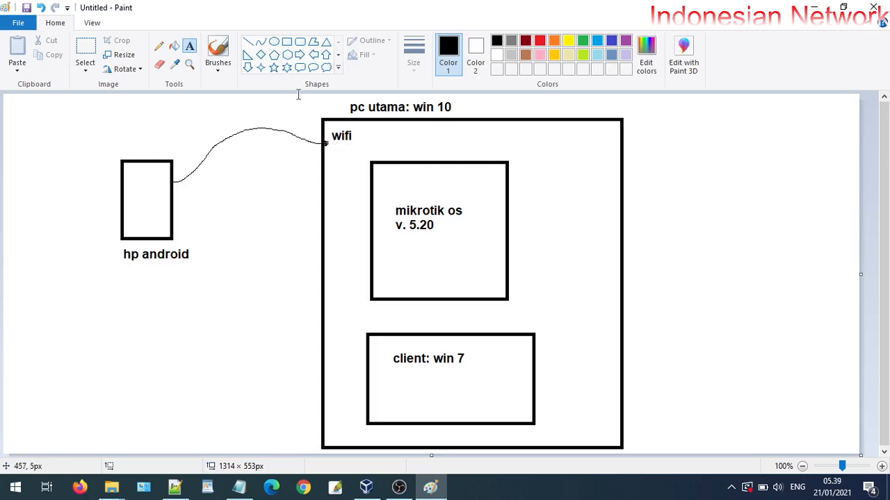
{"action": "left_click", "coordinate": [158, 46]}
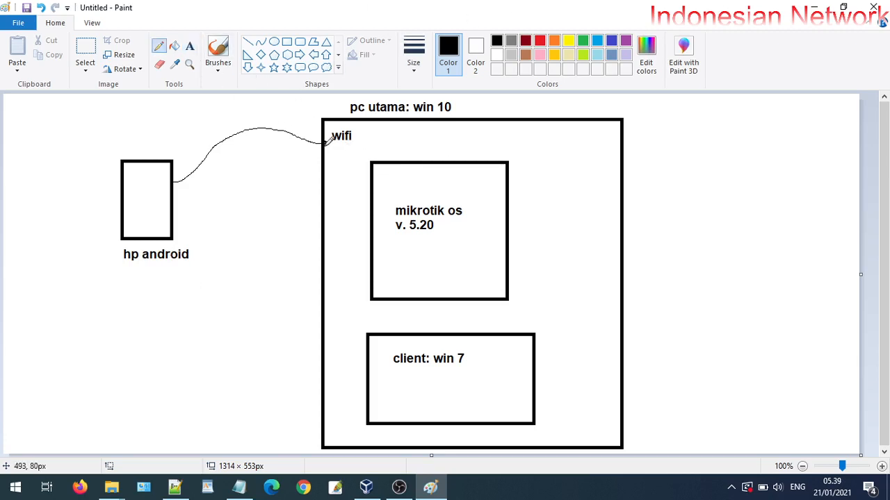
Pencil a line from wifi into the mikrotik box and label its ports ether1 and ether2
{"action": "left_click_drag", "start_coordinate": [325, 142], "coordinate": [376, 193]}
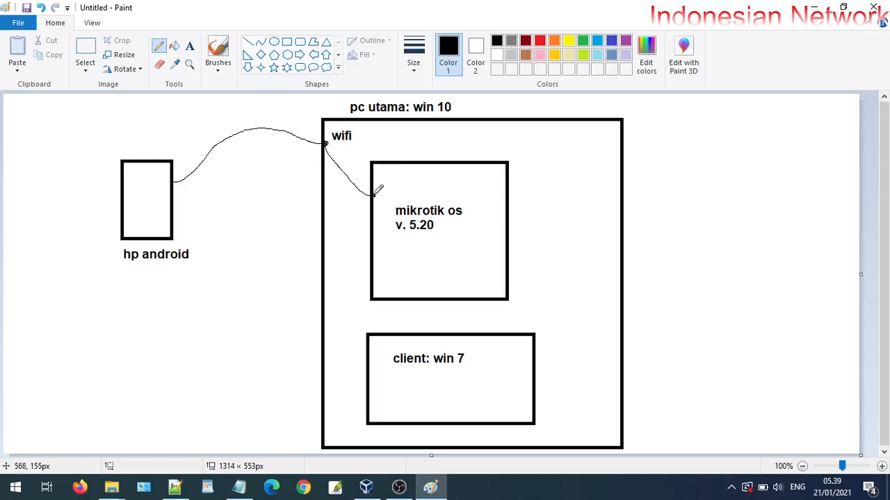
{"action": "left_click", "coordinate": [190, 47]}
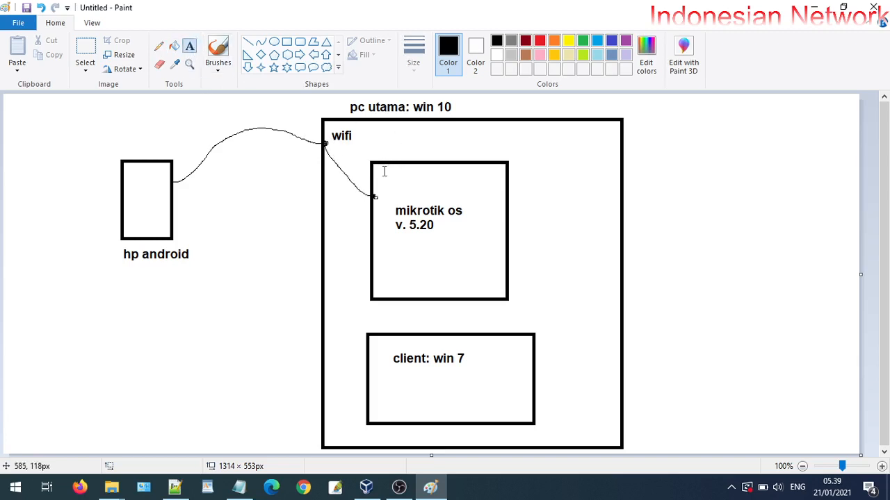
{"action": "left_click", "coordinate": [381, 186]}
{"action": "type", "text": "e"}
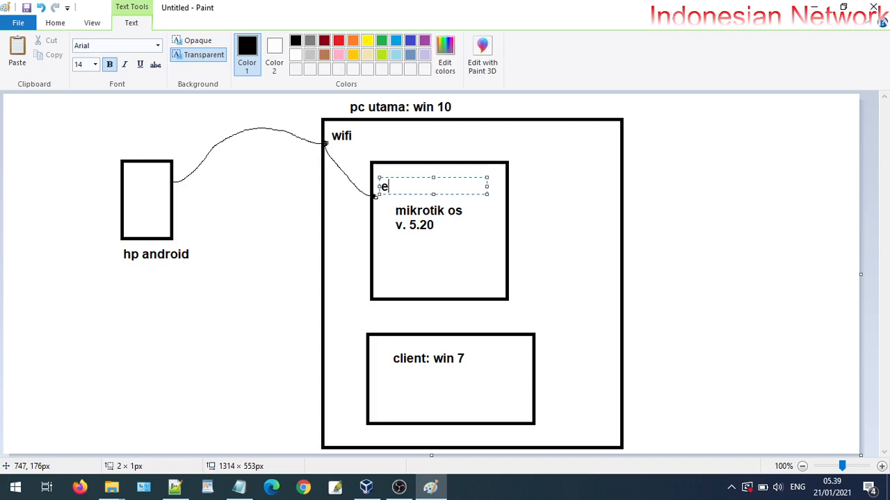
{"action": "type", "text": "ther1"}
{"action": "left_click", "coordinate": [382, 278]}
{"action": "left_click", "coordinate": [381, 271]}
{"action": "type", "text": "e"}
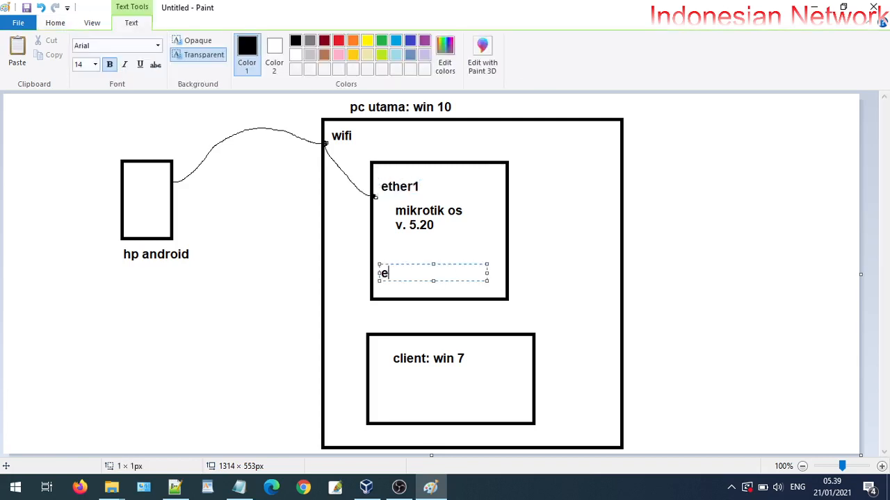
{"action": "type", "text": "ther12"}
{"action": "left_click", "coordinate": [512, 284]}
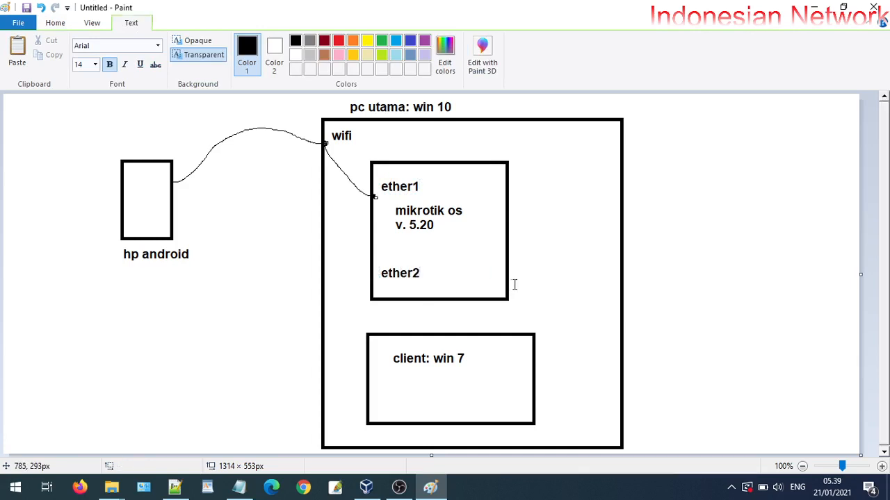
Pencil a curve from ether2 down to the client: win 7 box
{"action": "left_click", "coordinate": [158, 46]}
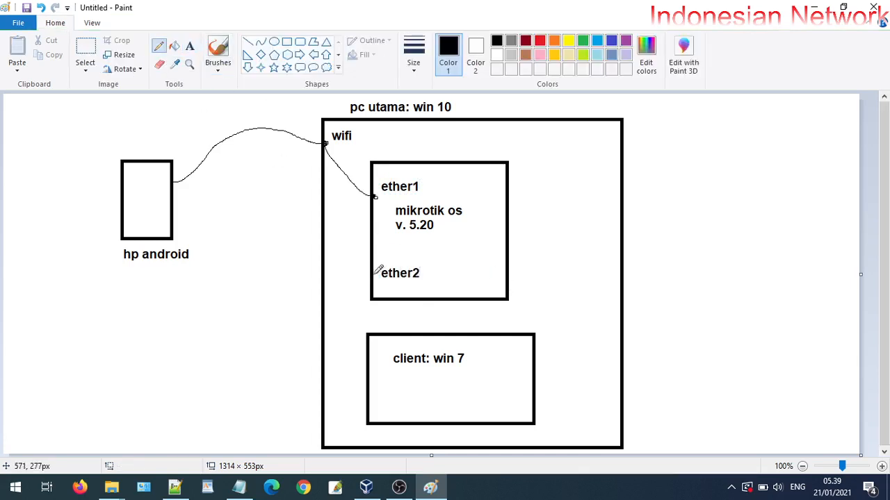
{"action": "mouse_move", "coordinate": [368, 275]}
{"action": "left_mouse_down"}
{"action": "mouse_move", "coordinate": [345, 308]}
{"action": "mouse_move", "coordinate": [337, 345]}
{"action": "mouse_move", "coordinate": [371, 370]}
{"action": "left_mouse_up"}
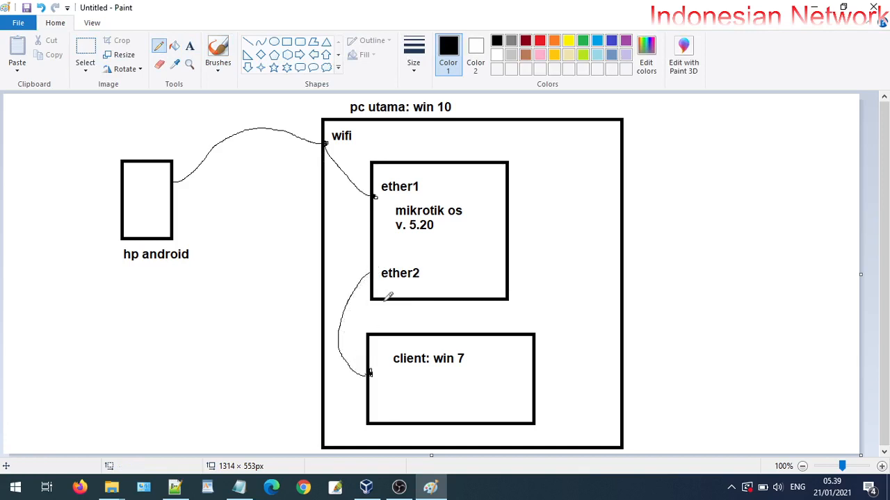
{"action": "left_click_drag", "start_coordinate": [375, 274], "coordinate": [367, 275]}
Draw a circle crossed with an X as a router symbol in the mikrotik box
{"action": "left_click", "coordinate": [274, 43]}
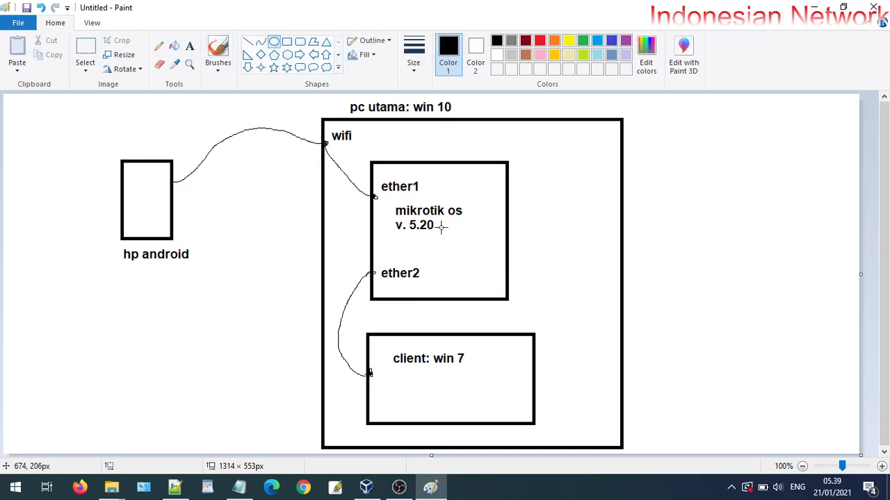
{"action": "left_click_drag", "start_coordinate": [439, 226], "coordinate": [489, 273]}
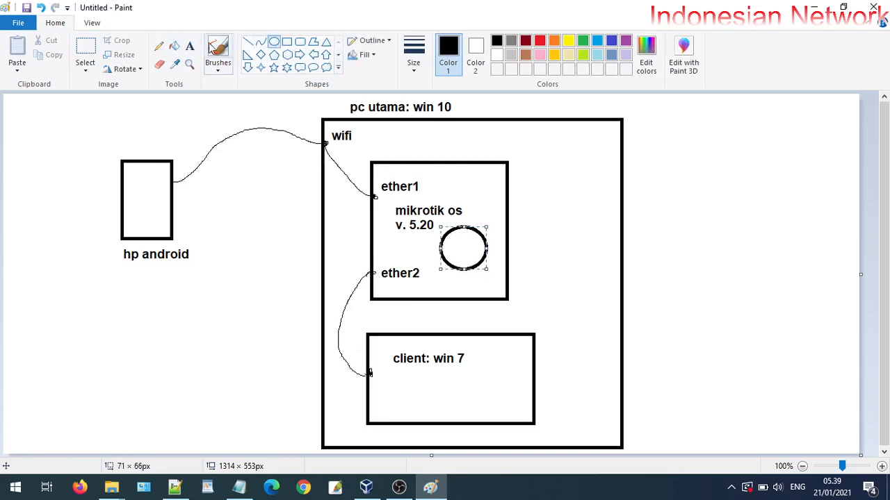
{"action": "left_click", "coordinate": [248, 41]}
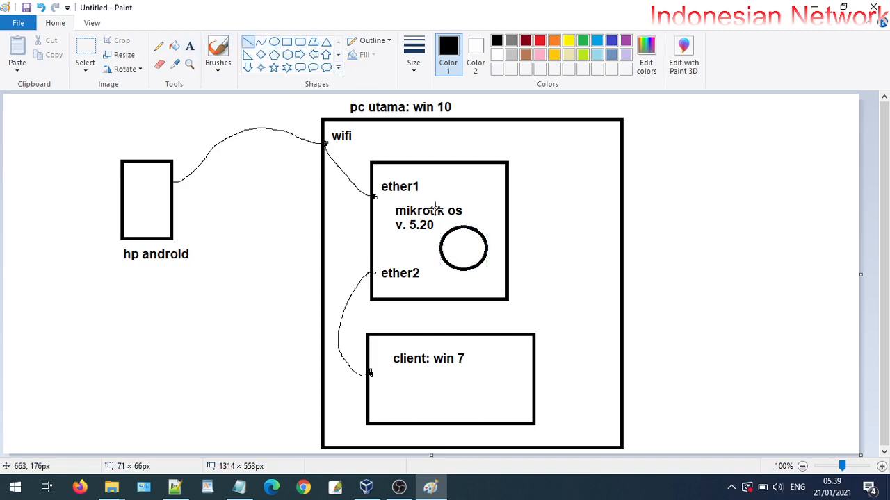
{"action": "mouse_move", "coordinate": [450, 226]}
{"action": "left_mouse_down"}
{"action": "mouse_move", "coordinate": [481, 264]}
{"action": "mouse_move", "coordinate": [445, 261]}
{"action": "left_mouse_up"}
{"action": "left_click", "coordinate": [564, 256]}
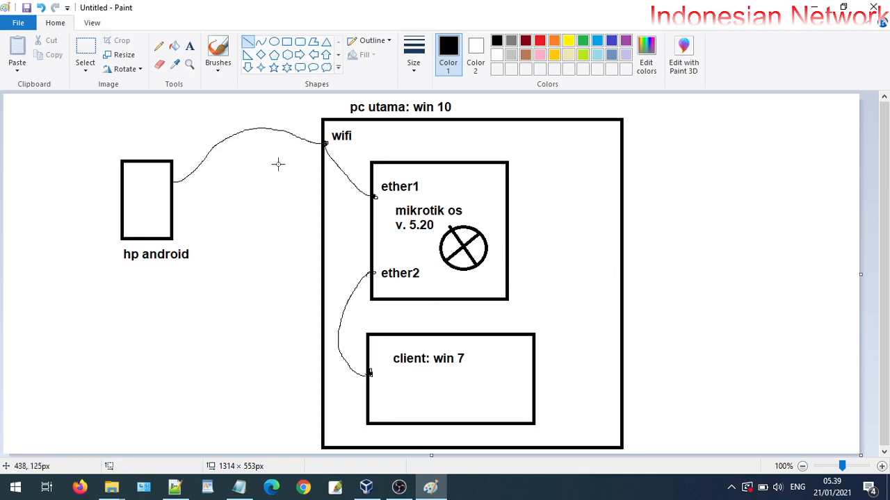
Add the address 192.168.20.1 just below ether2
{"action": "left_click", "coordinate": [189, 46]}
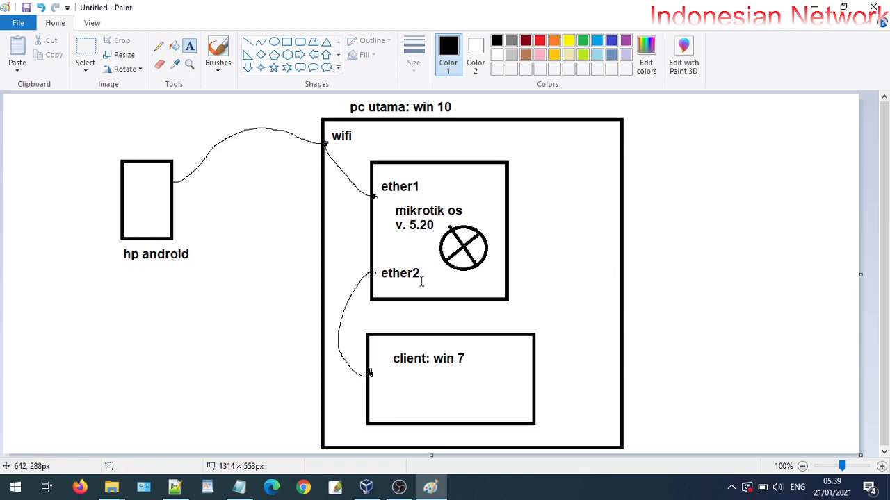
{"action": "left_click", "coordinate": [391, 286]}
{"action": "type", "text": "192.1"}
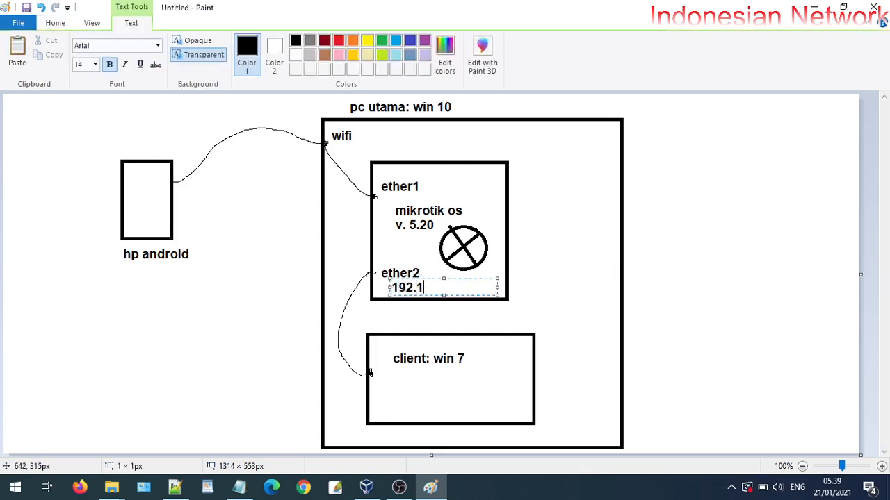
{"action": "type", "text": "68.20.1"}
{"action": "left_click", "coordinate": [389, 181]}
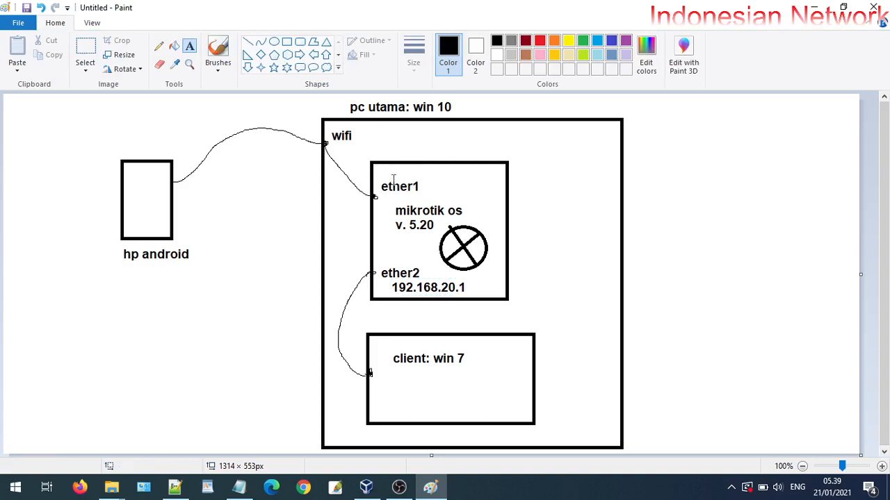
{"action": "left_click", "coordinate": [345, 155]}
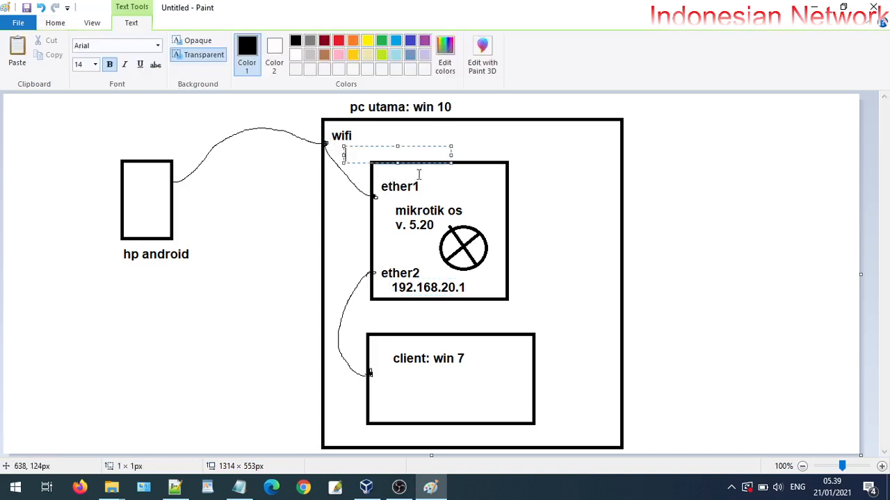
{"action": "type", "text": "bridge"}
{"action": "left_click", "coordinate": [507, 148]}
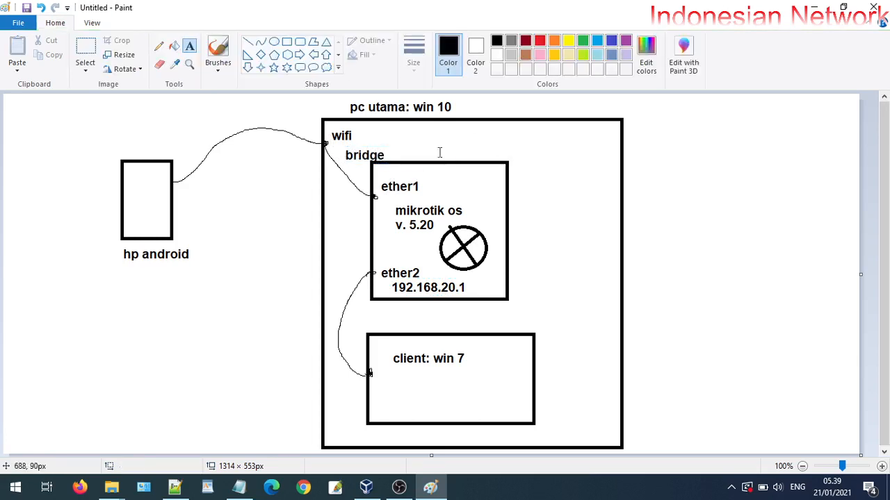
{"action": "left_click", "coordinate": [731, 487]}
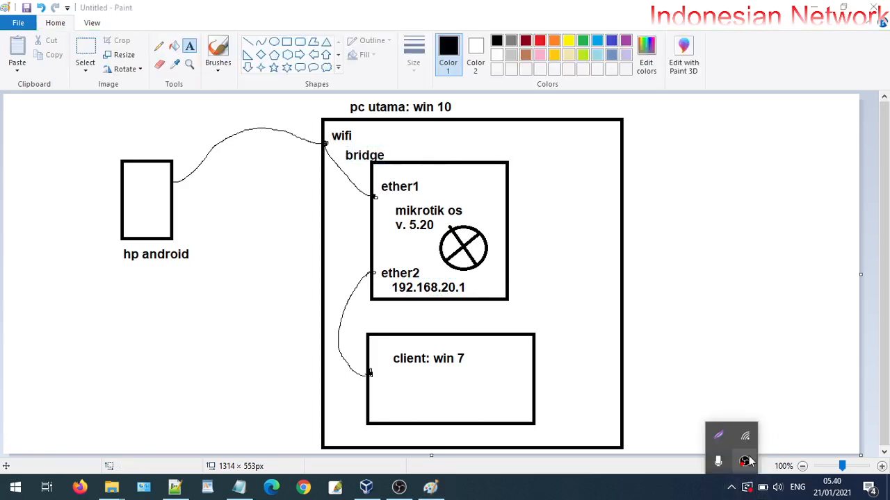
{"action": "left_click", "coordinate": [747, 437]}
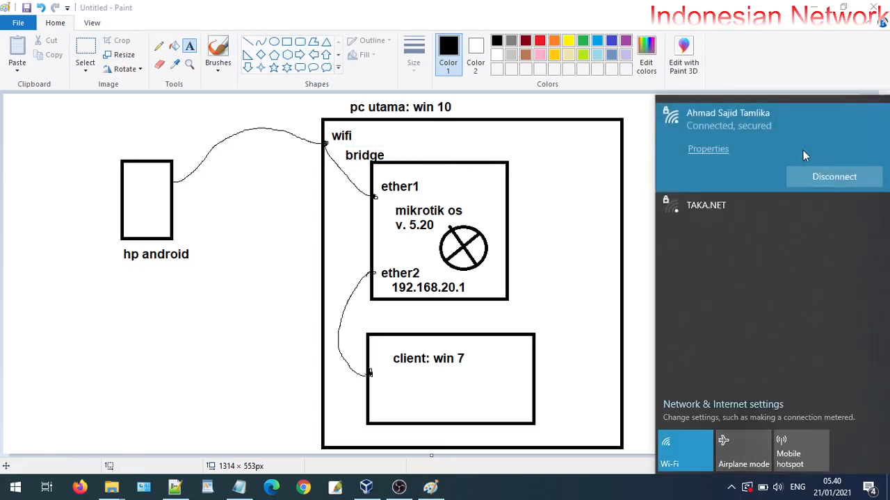
{"action": "left_click", "coordinate": [521, 133]}
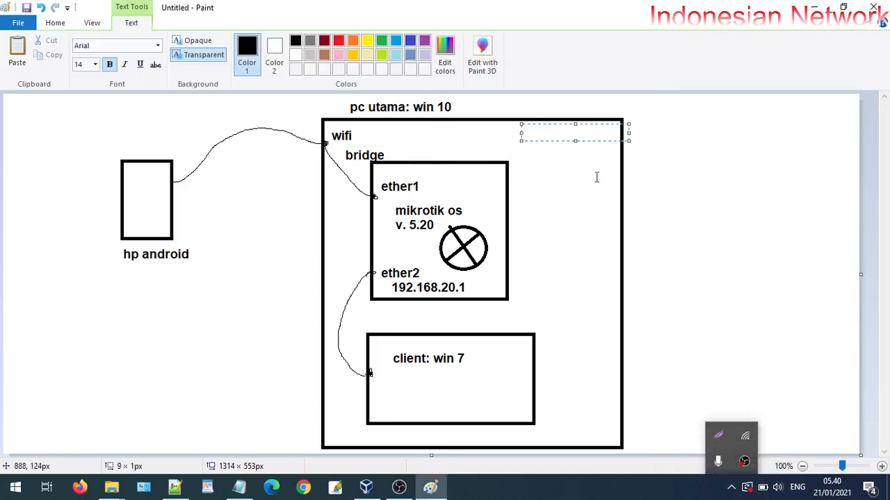
{"action": "left_click", "coordinate": [447, 173]}
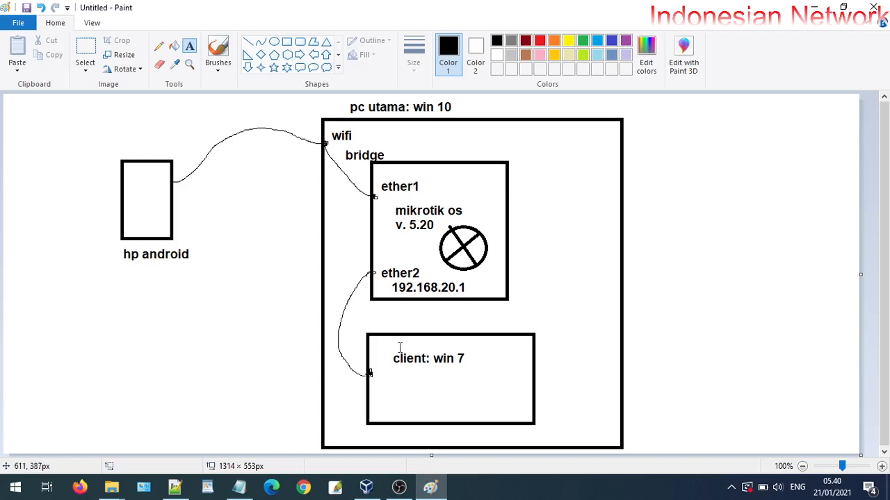
Type '192.168.20-10 sd 192.168.20. 25' below ether2, widening the label to one line
{"action": "left_click", "coordinate": [387, 382]}
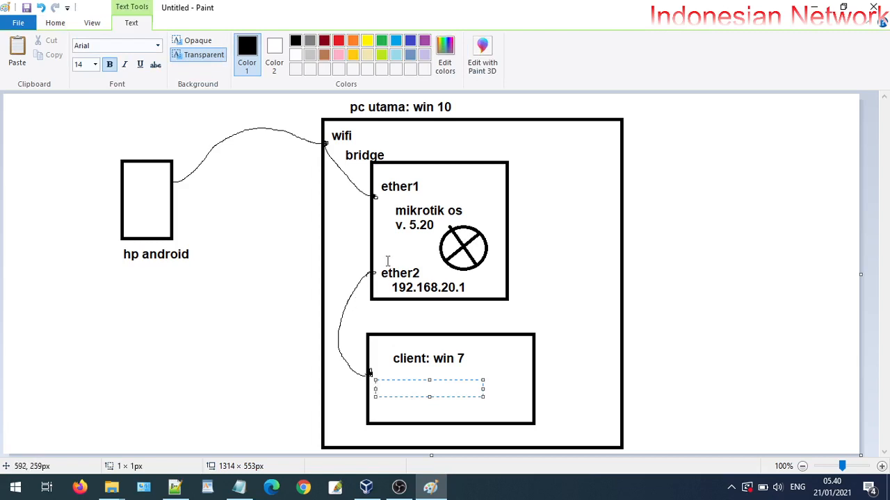
{"action": "left_click", "coordinate": [359, 309]}
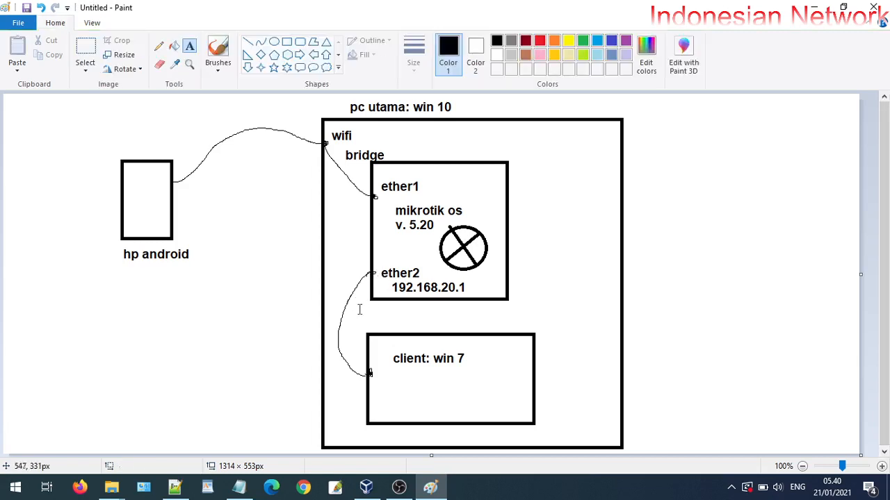
{"action": "left_click", "coordinate": [360, 309]}
{"action": "type", "text": "19"}
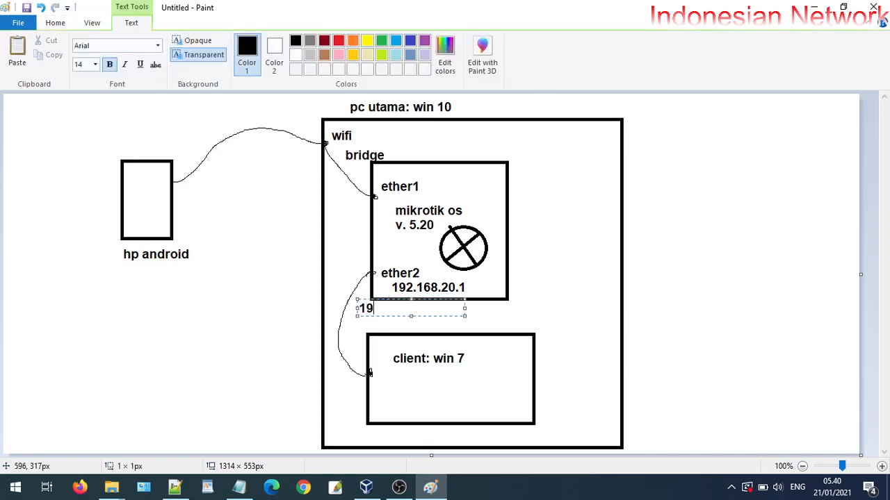
{"action": "type", "text": "2.168.20-10"}
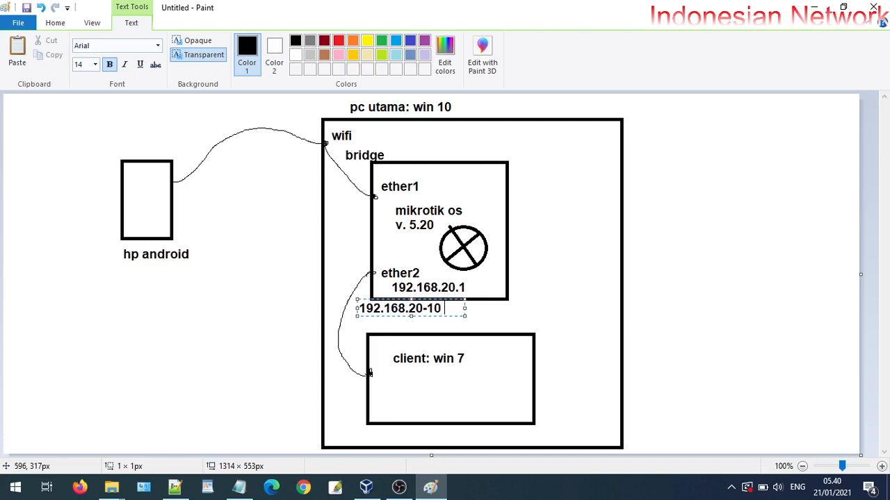
{"action": "type", "text": "  ---- 192"}
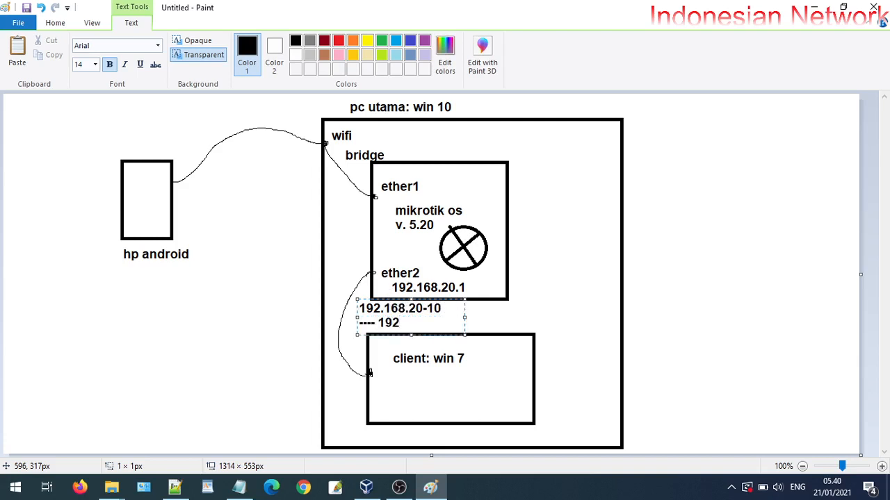
{"action": "type", "text": ".168.20"}
{"action": "type", "text": ". 25"}
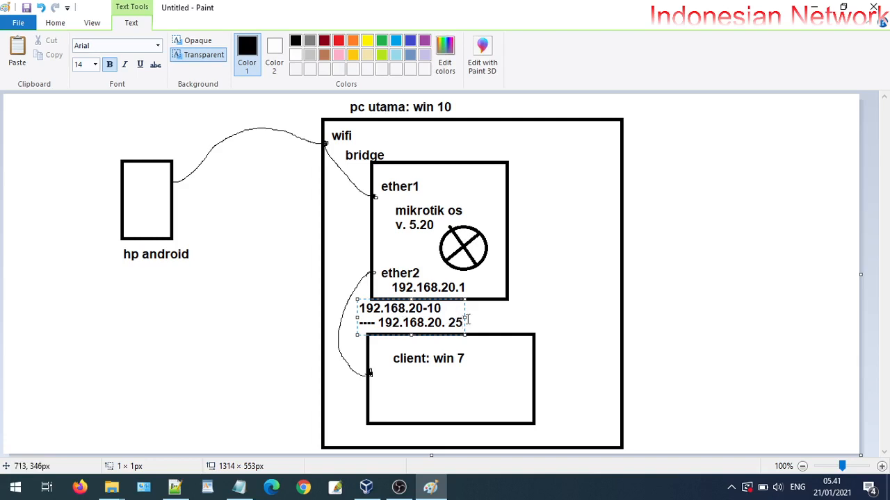
{"action": "left_click_drag", "start_coordinate": [464, 318], "coordinate": [584, 313]}
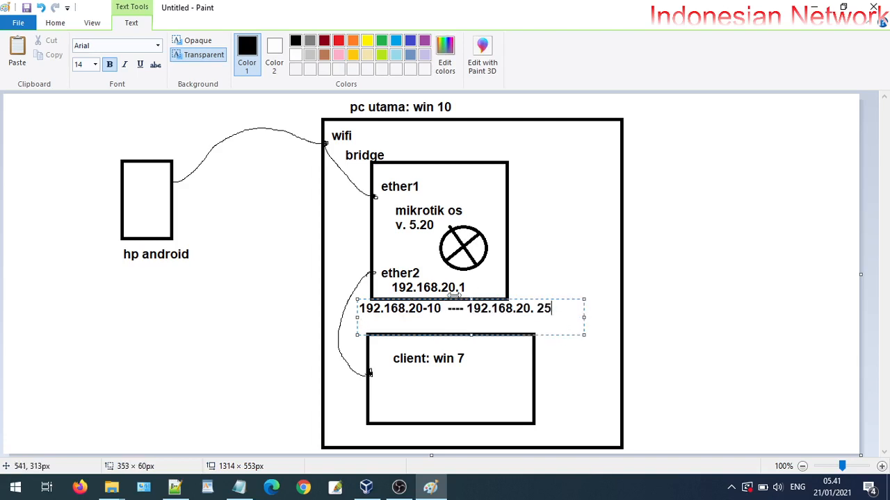
{"action": "mouse_move", "coordinate": [463, 309]}
{"action": "left_mouse_down"}
{"action": "mouse_move", "coordinate": [455, 313]}
{"action": "mouse_move", "coordinate": [466, 312]}
{"action": "left_mouse_up"}
{"action": "left_click", "coordinate": [453, 314]}
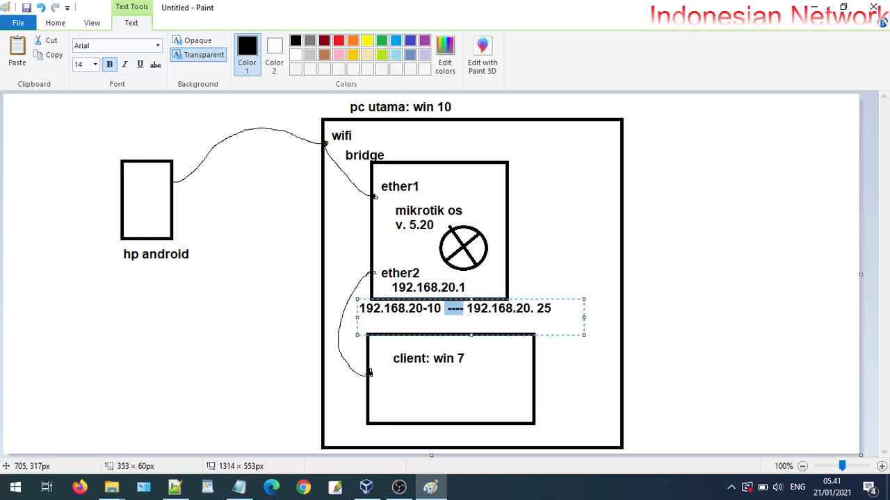
{"action": "type", "text": "sd"}
{"action": "left_click", "coordinate": [590, 270]}
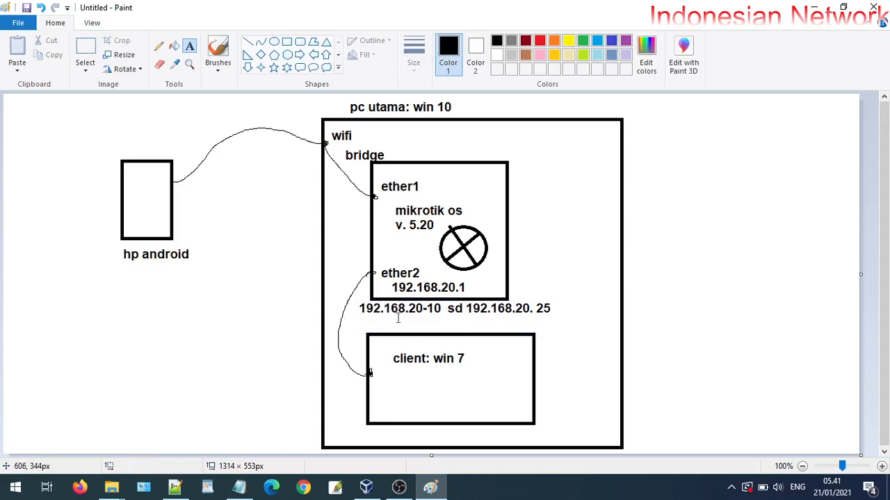
{"action": "left_click", "coordinate": [159, 47]}
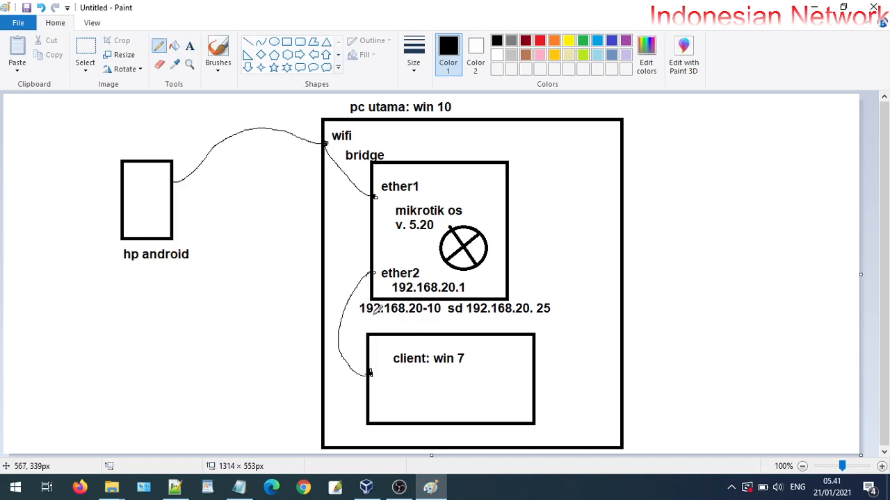
Label the client box with the address 192.168.20.x
{"action": "left_click", "coordinate": [189, 46]}
{"action": "left_click", "coordinate": [385, 374]}
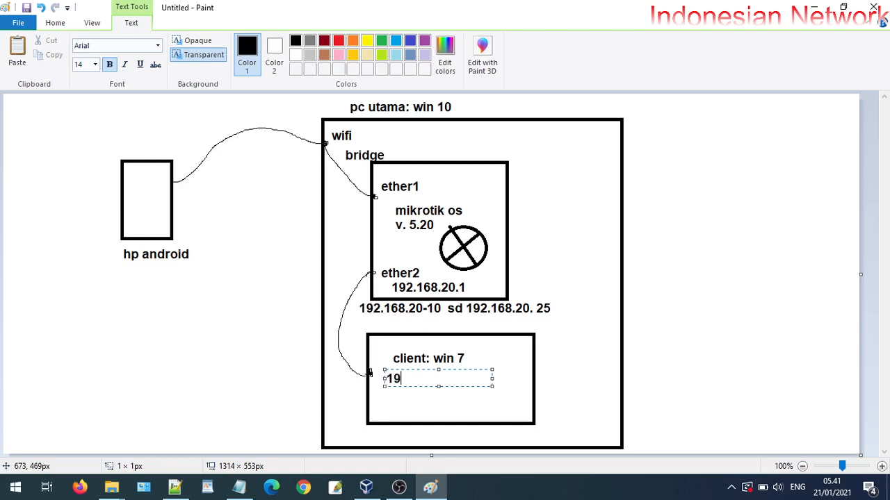
{"action": "type", "text": "192.168.20"}
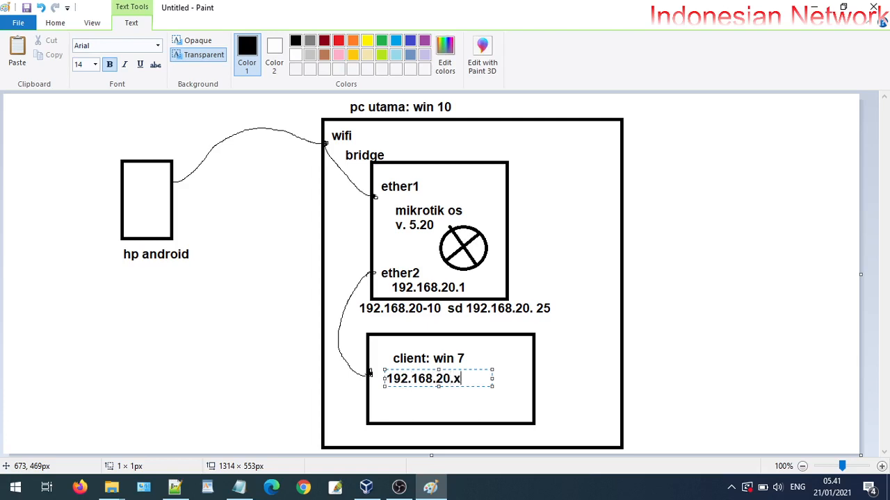
{"action": "type", "text": ".x"}
{"action": "left_click", "coordinate": [567, 338]}
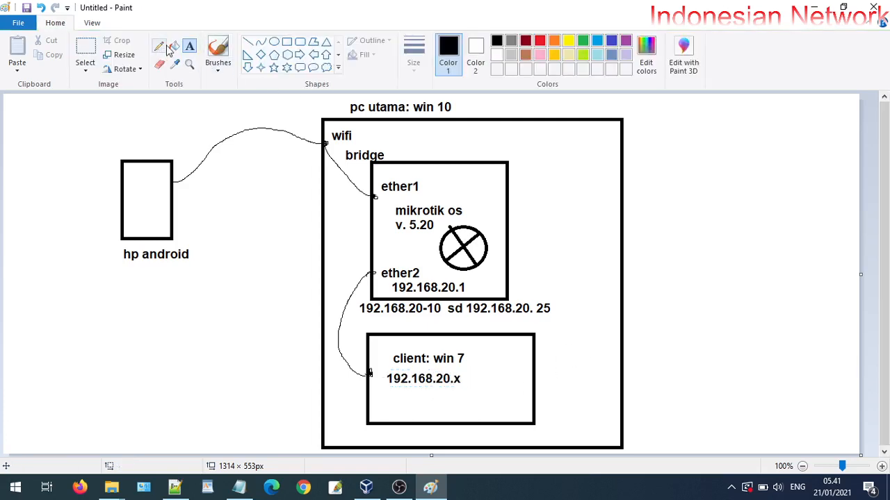
In red, circle the address range, add a bar below the client box, and connect them with lines
{"action": "left_click", "coordinate": [540, 40]}
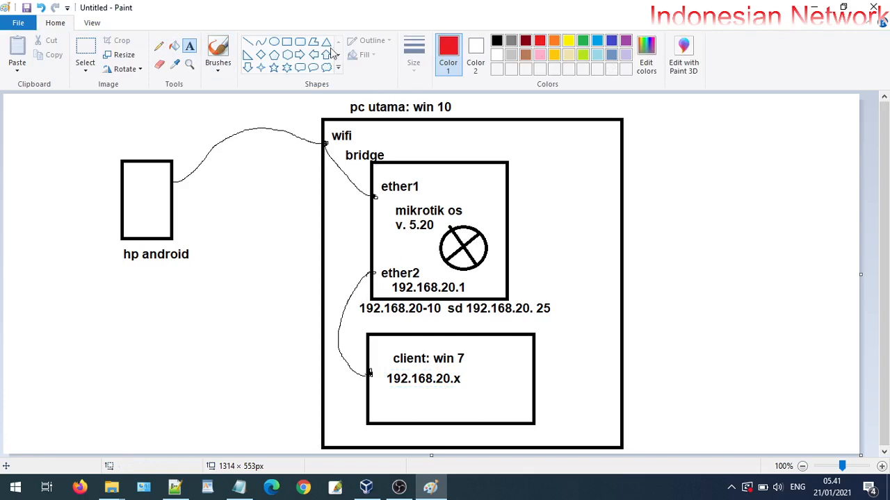
{"action": "left_click", "coordinate": [159, 46]}
{"action": "mouse_move", "coordinate": [355, 306]}
{"action": "left_mouse_down"}
{"action": "mouse_move", "coordinate": [374, 317]}
{"action": "mouse_move", "coordinate": [500, 331]}
{"action": "mouse_move", "coordinate": [511, 287]}
{"action": "mouse_move", "coordinate": [362, 295]}
{"action": "mouse_move", "coordinate": [355, 311]}
{"action": "left_mouse_up"}
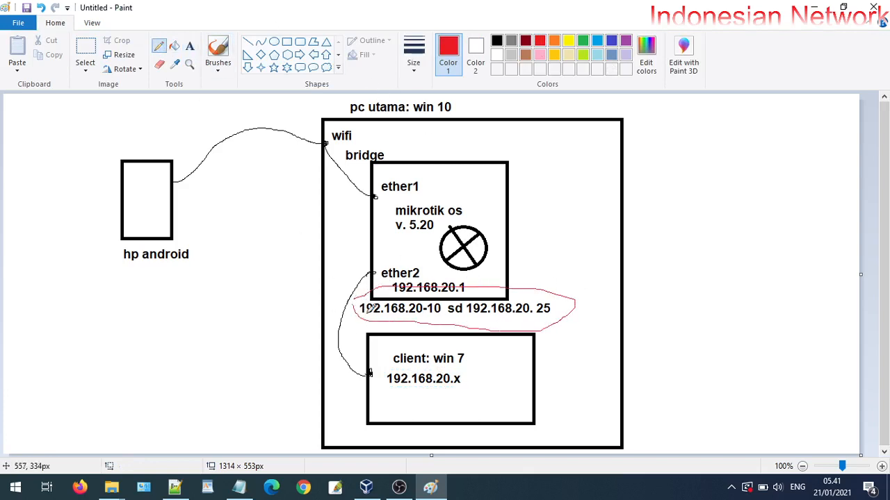
{"action": "mouse_move", "coordinate": [467, 327]}
{"action": "left_mouse_down"}
{"action": "mouse_move", "coordinate": [480, 342]}
{"action": "mouse_move", "coordinate": [465, 366]}
{"action": "mouse_move", "coordinate": [469, 381]}
{"action": "mouse_move", "coordinate": [460, 368]}
{"action": "mouse_move", "coordinate": [453, 387]}
{"action": "mouse_move", "coordinate": [463, 375]}
{"action": "mouse_move", "coordinate": [457, 372]}
{"action": "left_mouse_up"}
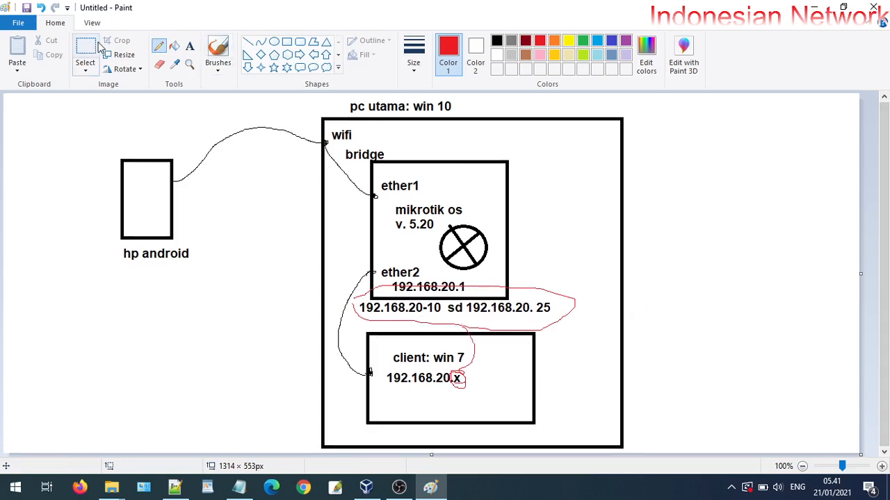
{"action": "left_click", "coordinate": [287, 42]}
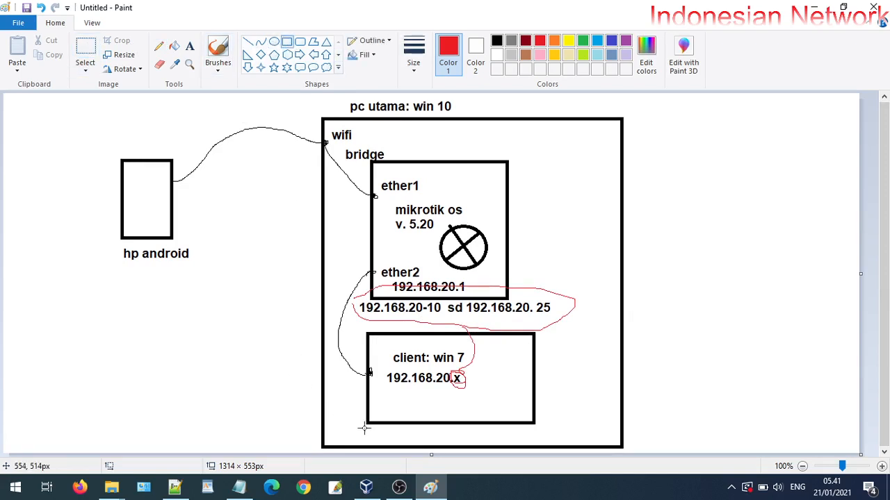
{"action": "left_click_drag", "start_coordinate": [364, 428], "coordinate": [533, 441]}
{"action": "left_click", "coordinate": [590, 362]}
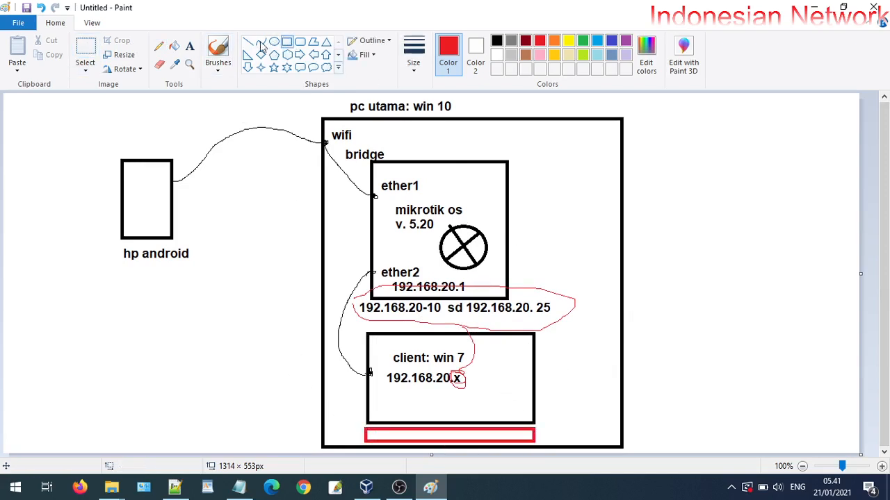
{"action": "left_click", "coordinate": [159, 46]}
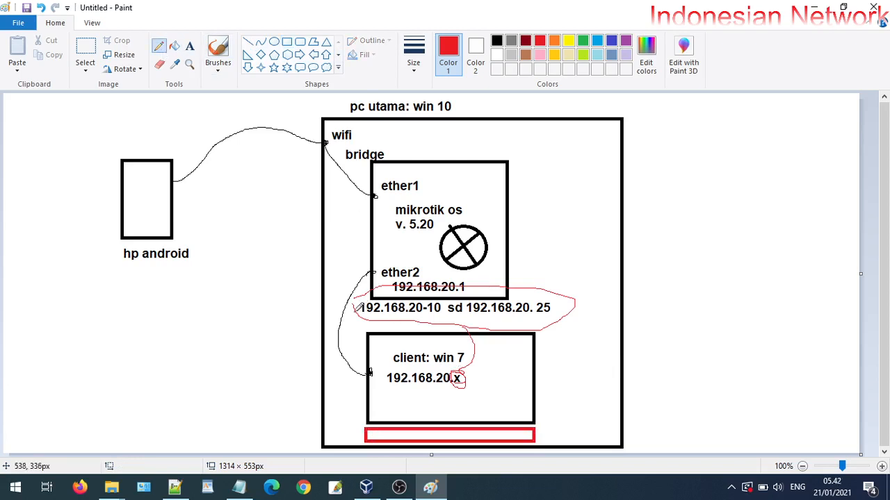
{"action": "mouse_move", "coordinate": [361, 307]}
{"action": "left_mouse_down"}
{"action": "mouse_move", "coordinate": [342, 337]}
{"action": "mouse_move", "coordinate": [344, 400]}
{"action": "mouse_move", "coordinate": [387, 431]}
{"action": "left_mouse_up"}
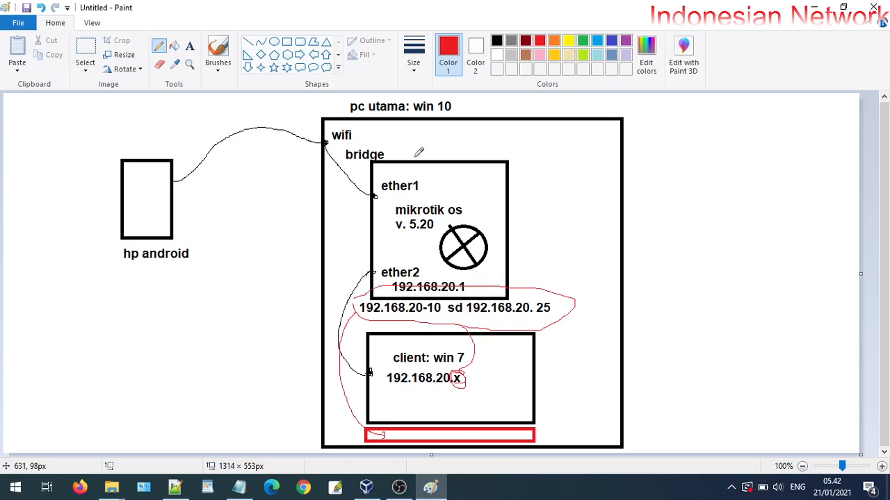
{"action": "left_click", "coordinate": [189, 46]}
{"action": "left_click", "coordinate": [375, 164]}
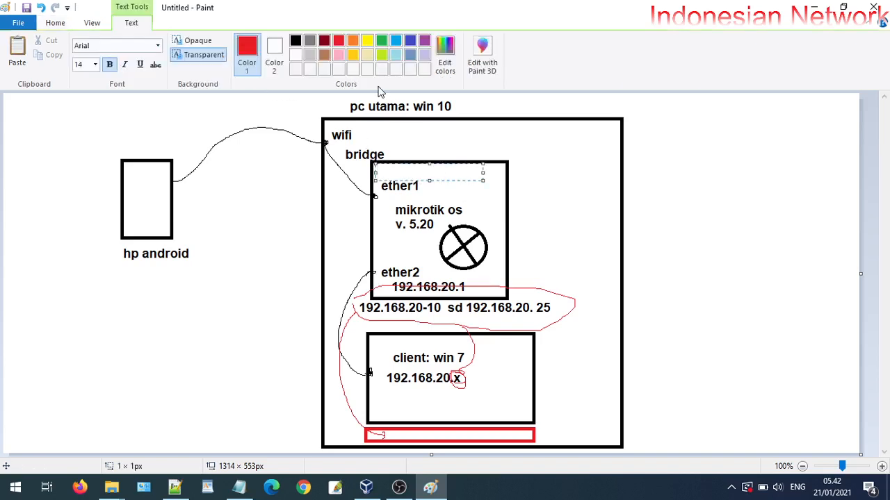
Add a blue 192.168.43.x address label above ether1
{"action": "left_click", "coordinate": [324, 40]}
{"action": "type", "text": "1"}
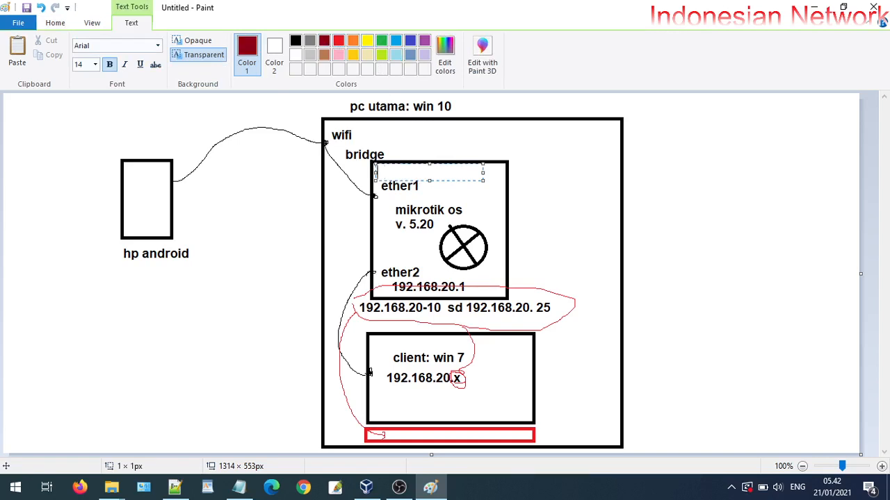
{"action": "left_click", "coordinate": [410, 40]}
{"action": "type", "text": "192"}
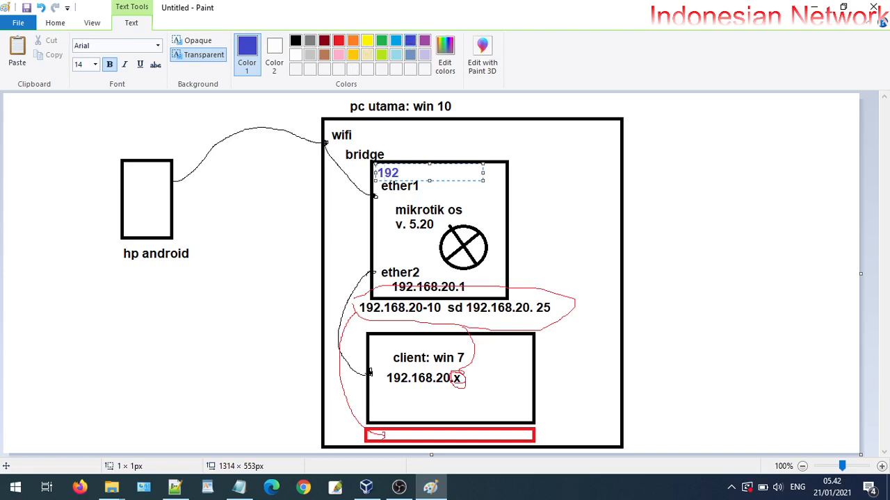
{"action": "type", "text": ".168.43.x"}
{"action": "left_click", "coordinate": [121, 280]}
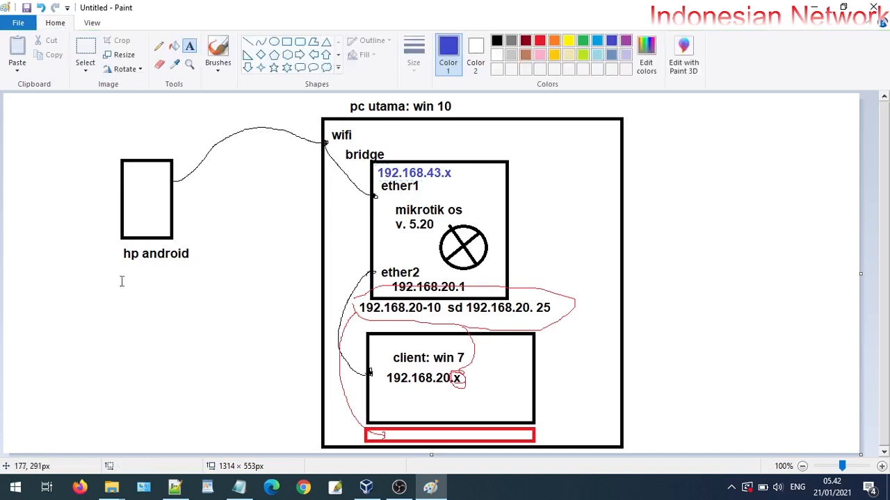
Add the phone's address 192.168.43 below the hp android label
{"action": "left_click_drag", "start_coordinate": [121, 264], "coordinate": [230, 282]}
{"action": "type", "text": "1"}
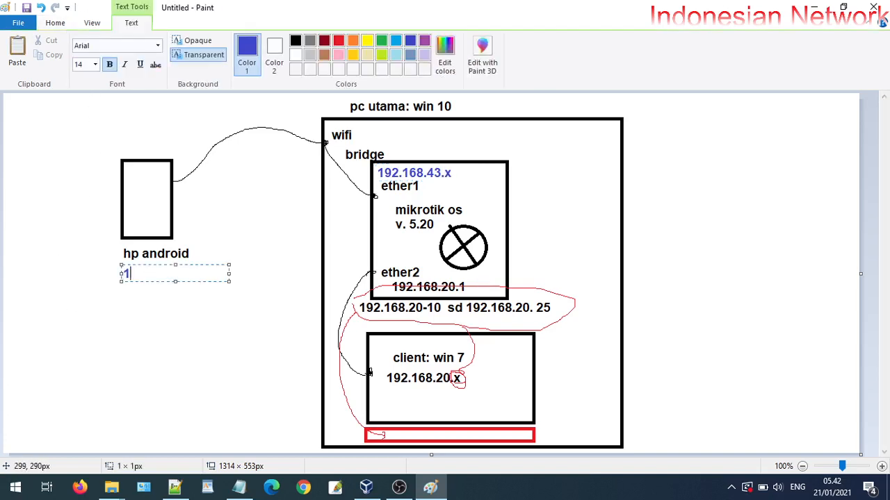
{"action": "type", "text": "92.168.43.1"}
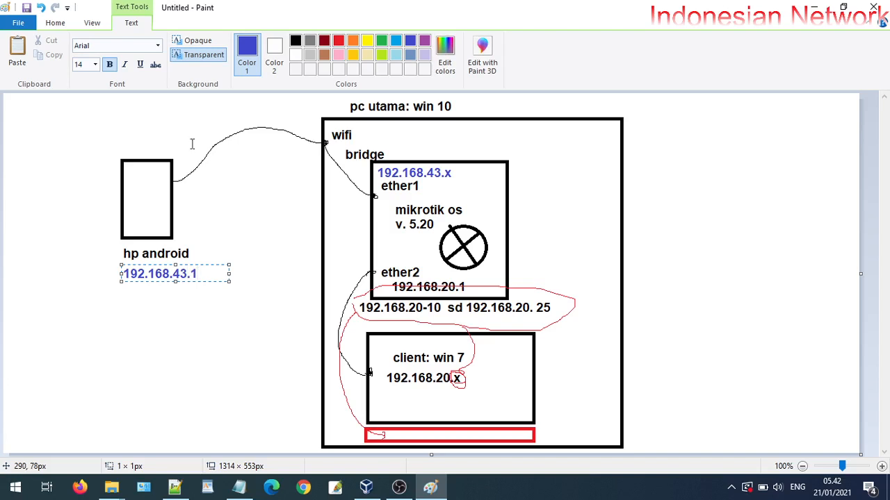
{"action": "left_click", "coordinate": [164, 312]}
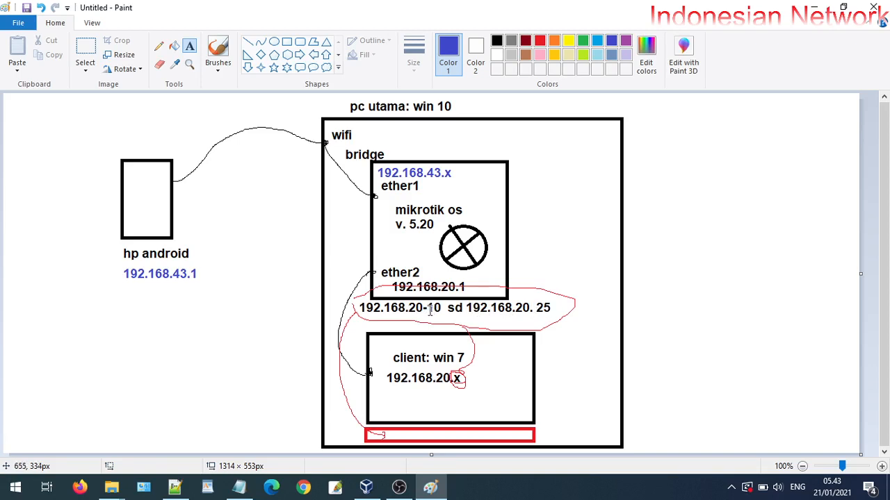
Erase the hyphen in 192.168.20-10, reset colour to black, and minimize Paint to reveal Notepad
{"action": "left_click", "coordinate": [159, 66]}
{"action": "left_click_drag", "start_coordinate": [425, 312], "coordinate": [415, 311]}
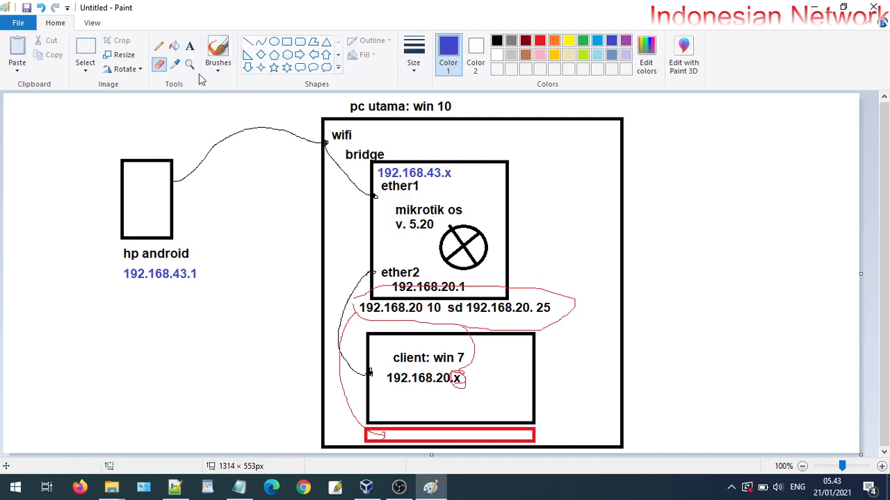
{"action": "left_click", "coordinate": [159, 45]}
{"action": "left_click", "coordinate": [496, 40]}
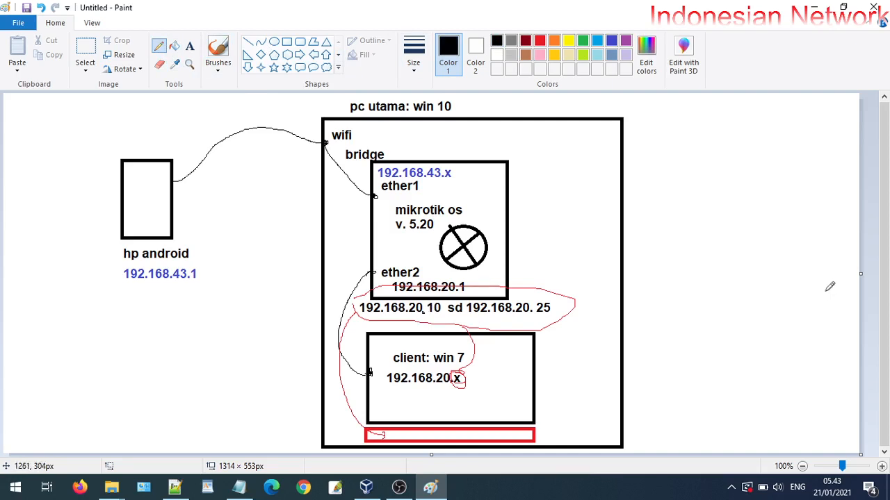
{"action": "left_click", "coordinate": [814, 7]}
{"action": "left_click", "coordinate": [149, 251]}
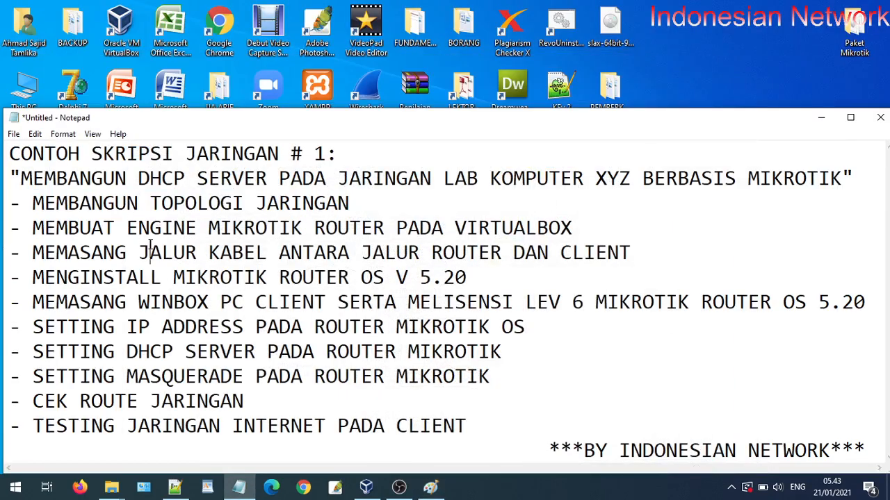
Highlight the 'MEMBUAT ENGINE MIKROTIK ROUTER PADA VIRTUALBOX' line in Notepad and minimize the notes
{"action": "left_click_drag", "start_coordinate": [33, 230], "coordinate": [588, 234]}
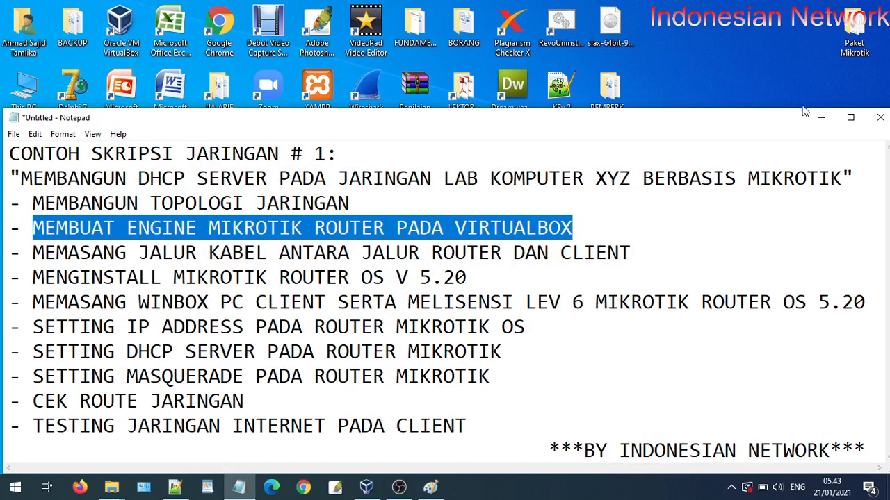
{"action": "left_click", "coordinate": [821, 118]}
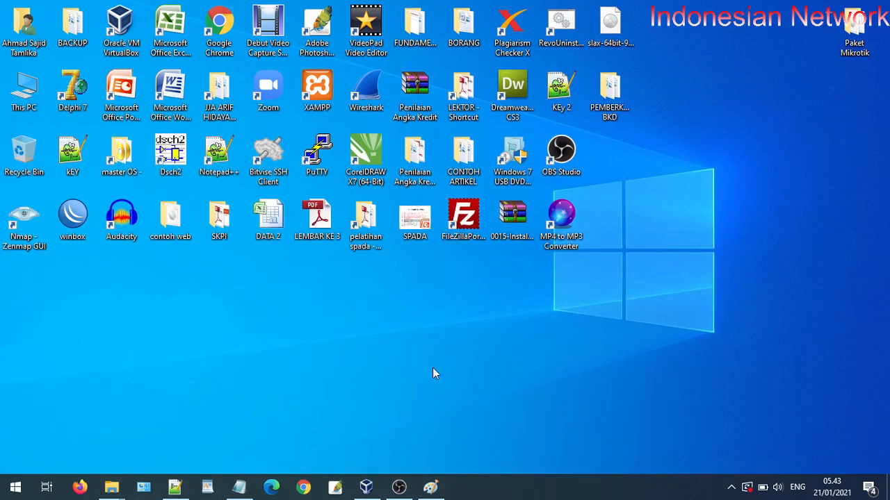
{"action": "left_click", "coordinate": [366, 486]}
Open the Paket Mikrotik desktop folder to view its two disc images, then return to VirtualBox Manager
{"action": "left_click", "coordinate": [366, 486]}
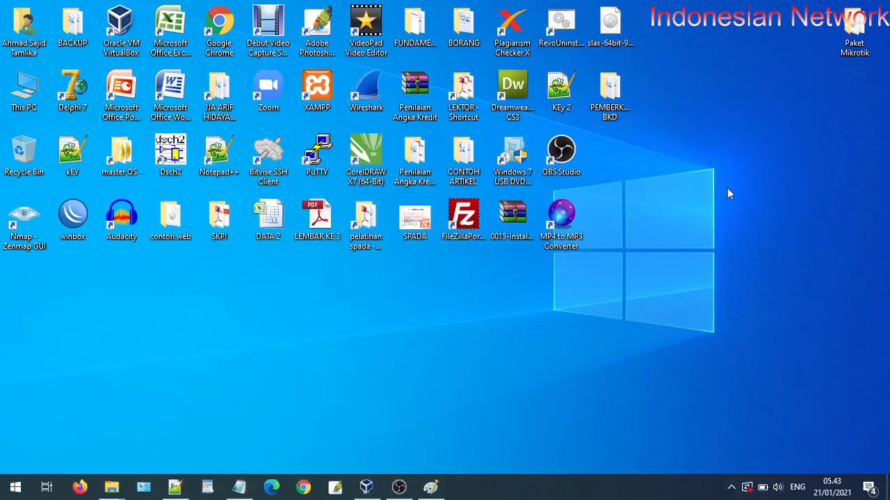
{"action": "left_click", "coordinate": [863, 41]}
{"action": "double_click", "coordinate": [863, 42]}
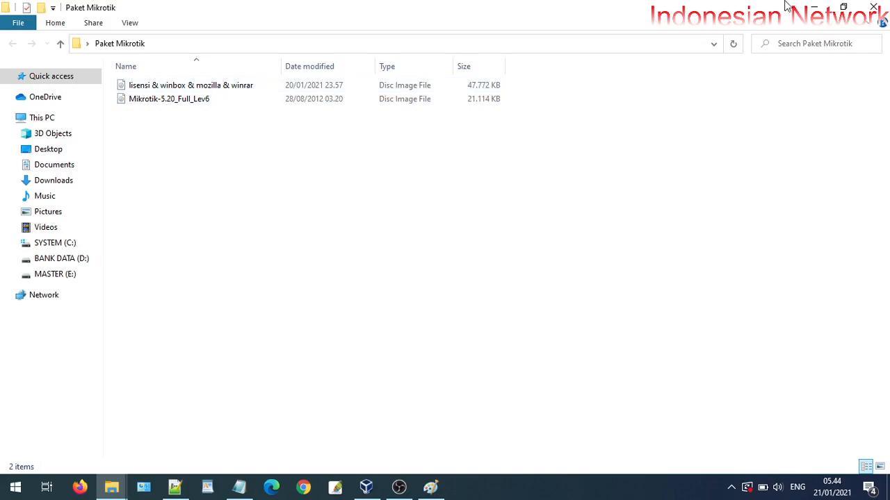
{"action": "left_click", "coordinate": [814, 7]}
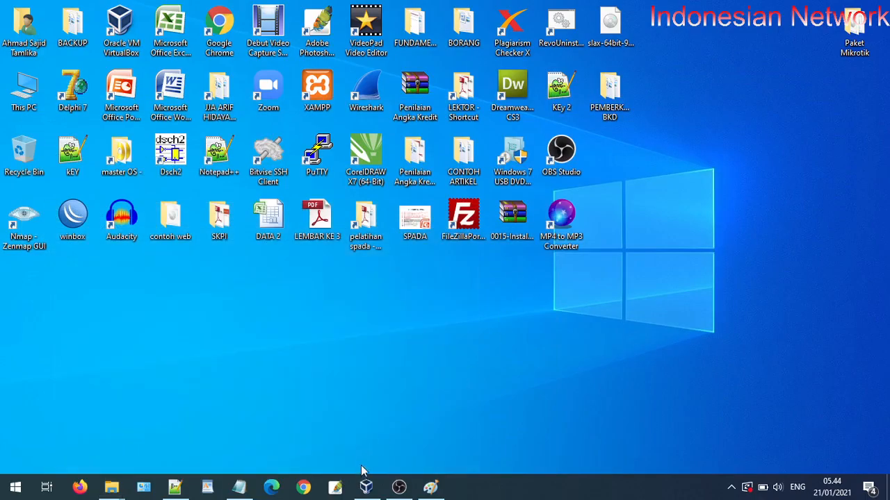
{"action": "left_click", "coordinate": [367, 487]}
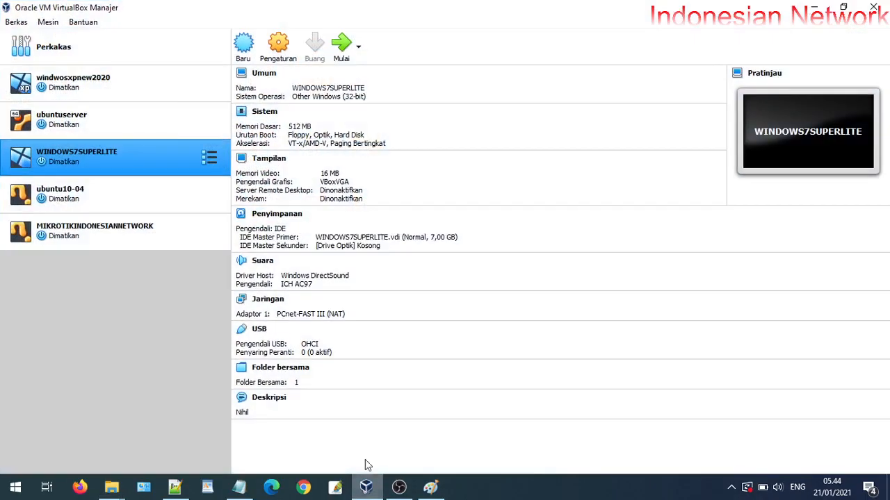
Inspect the details of the MIKROTIKINDONESIANNETWORK and WINDOWS7SUPERLITE virtual machines
{"action": "left_click", "coordinate": [91, 236]}
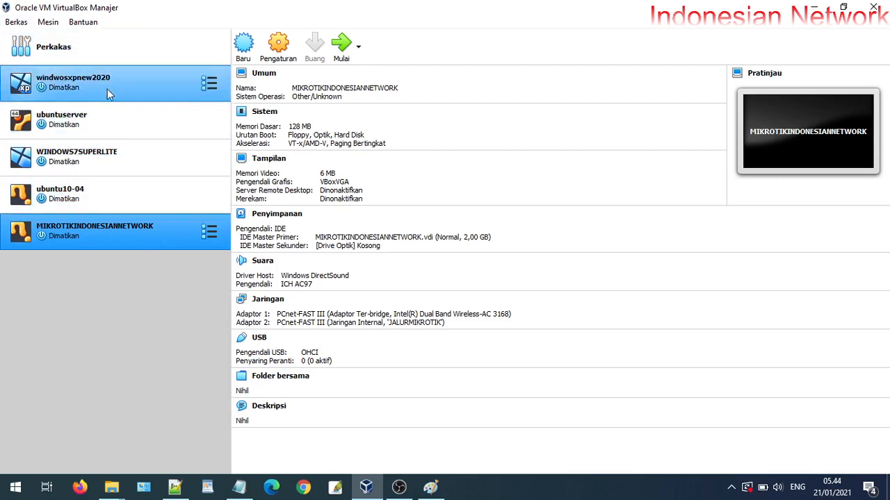
{"action": "left_click", "coordinate": [136, 160]}
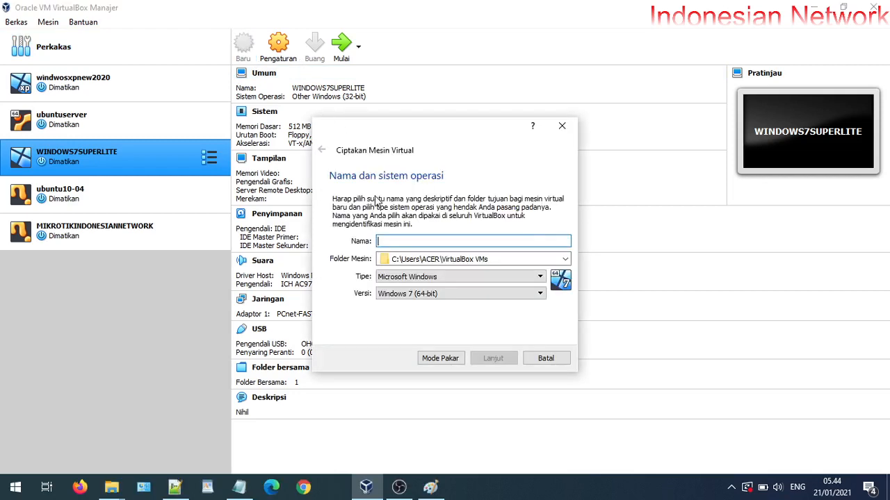
Name the new VM mikrotikrouterlabxyz, type Other/Unknown, with 100 MB of memory
{"action": "type", "text": "mikro"}
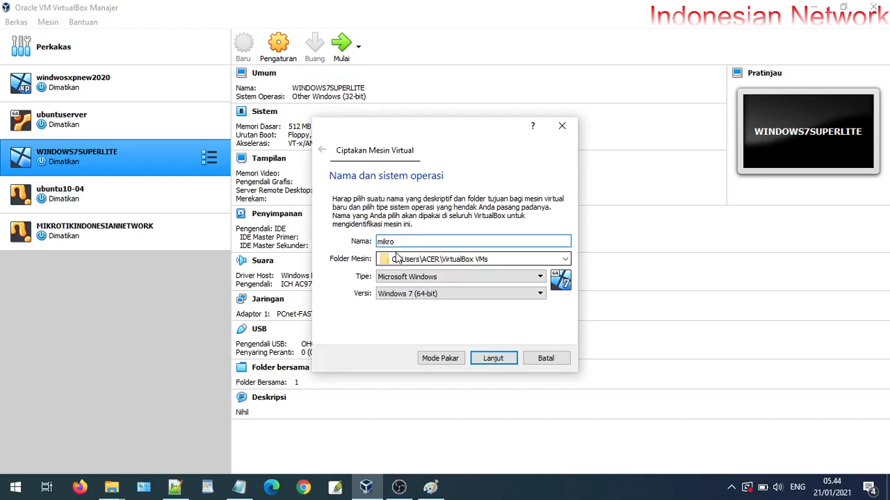
{"action": "type", "text": "tikrouterlabxyz"}
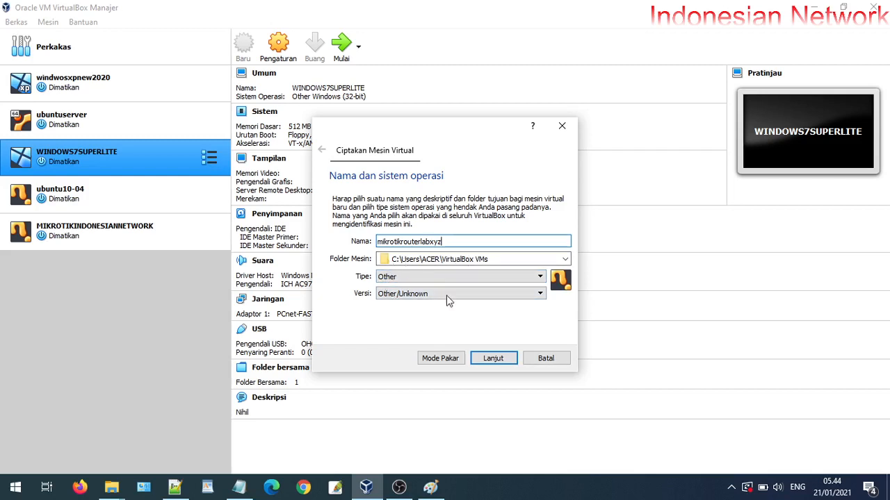
{"action": "left_click", "coordinate": [497, 362]}
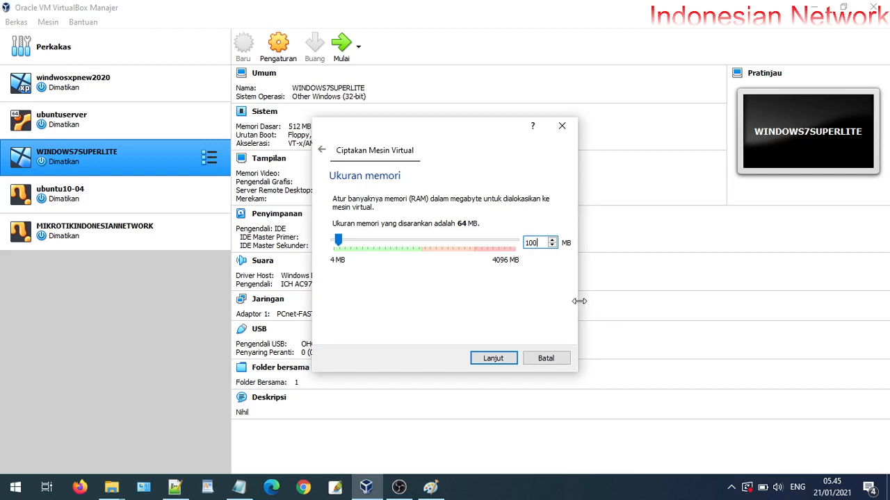
{"action": "left_click", "coordinate": [491, 358]}
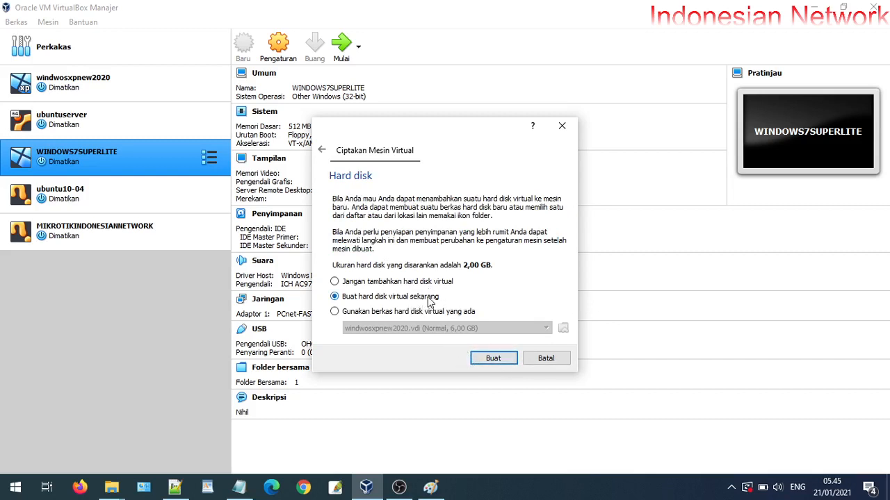
Choose a new fixed-size VDI hard disk and keep its size at 2,00 GB
{"action": "left_click", "coordinate": [493, 359]}
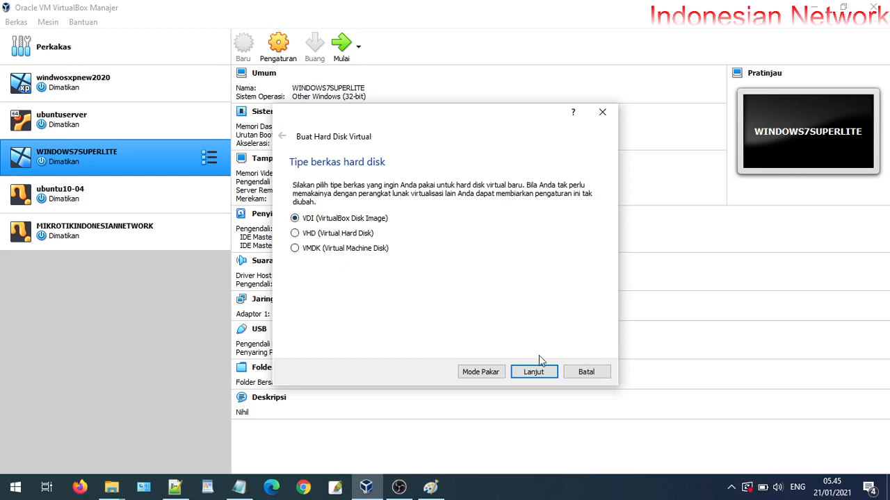
{"action": "left_click", "coordinate": [533, 372]}
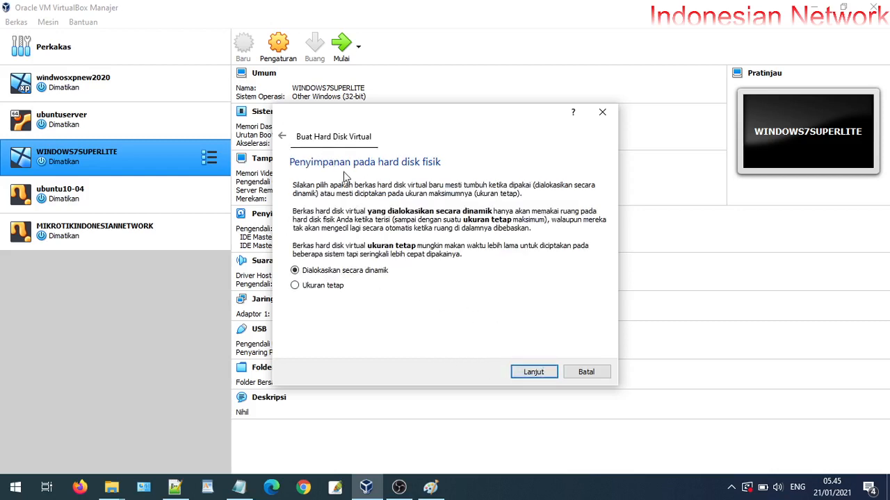
{"action": "left_click", "coordinate": [327, 287]}
{"action": "left_click", "coordinate": [533, 371]}
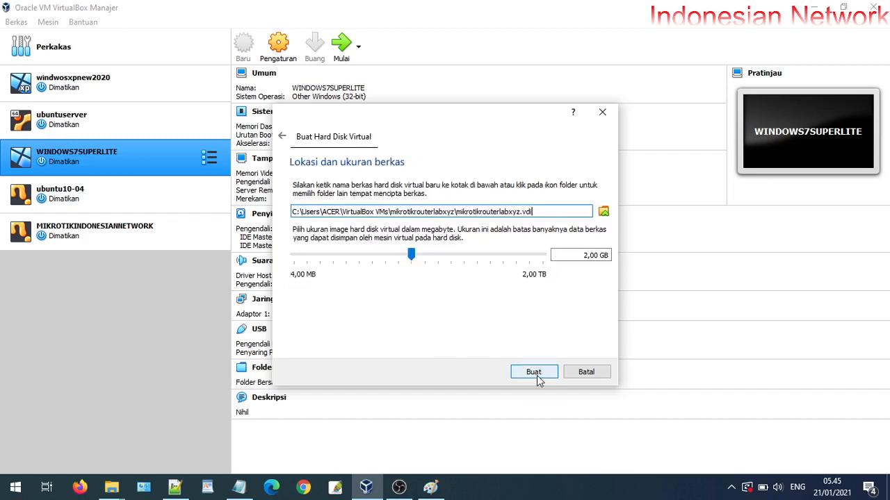
{"action": "double_click", "coordinate": [586, 255]}
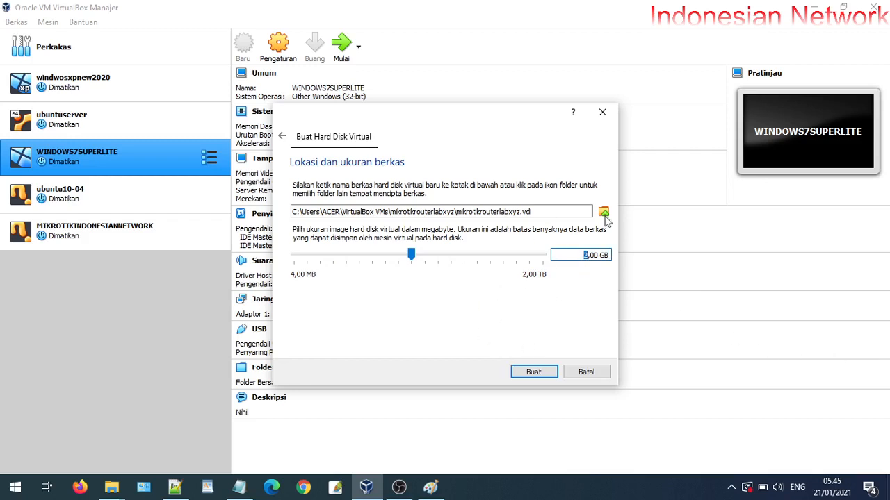
Create the 2,00 GB VDI disk so the powered-off mikrotikrouterlabxyz machine is listed
{"action": "left_click", "coordinate": [530, 374]}
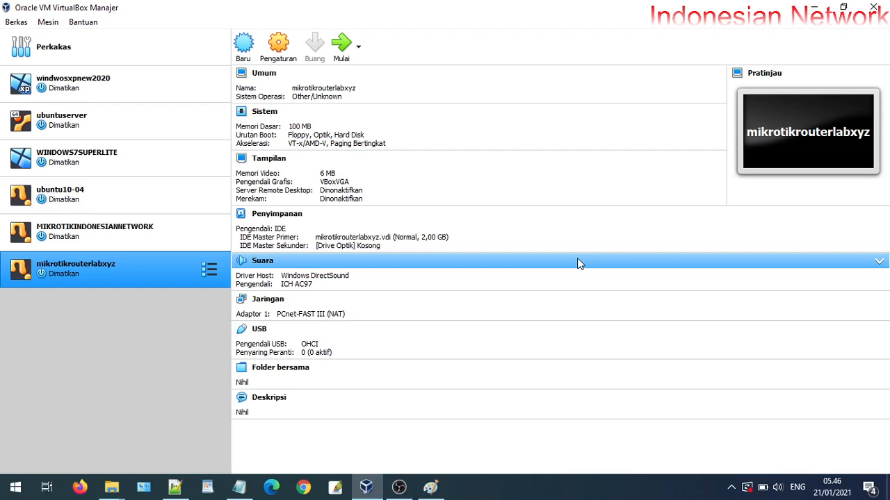
In Notepad, highlight the 'MEMASANG JALUR KABEL' cabling line and minimize the notes
{"action": "left_click", "coordinate": [238, 487]}
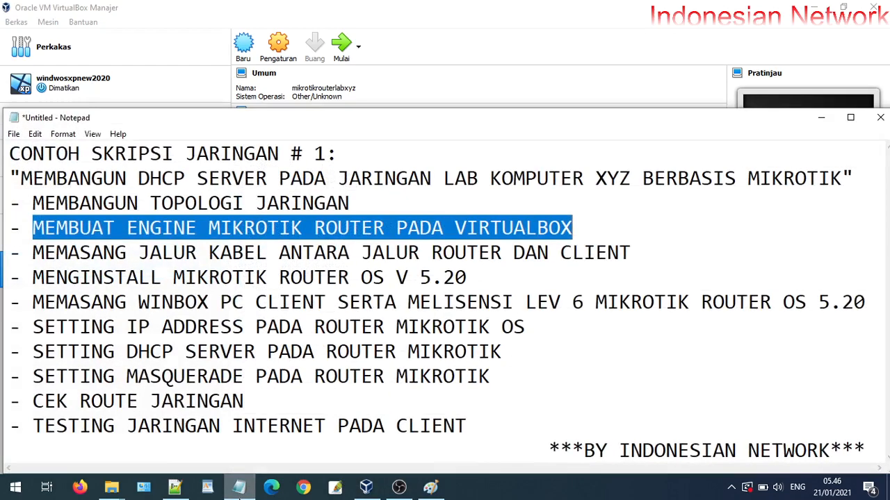
{"action": "left_click", "coordinate": [75, 256]}
{"action": "left_click_drag", "start_coordinate": [56, 228], "coordinate": [559, 229]}
{"action": "left_click", "coordinate": [194, 276]}
{"action": "left_click_drag", "start_coordinate": [33, 254], "coordinate": [478, 254]}
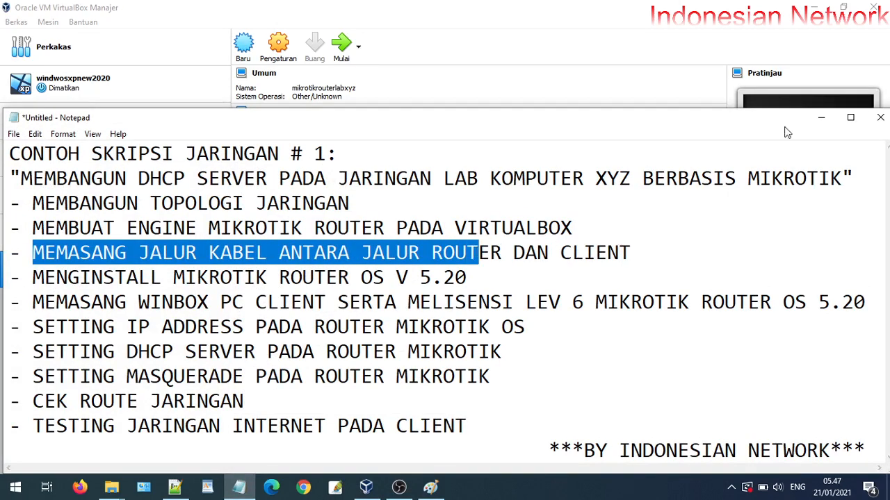
{"action": "left_click", "coordinate": [820, 118]}
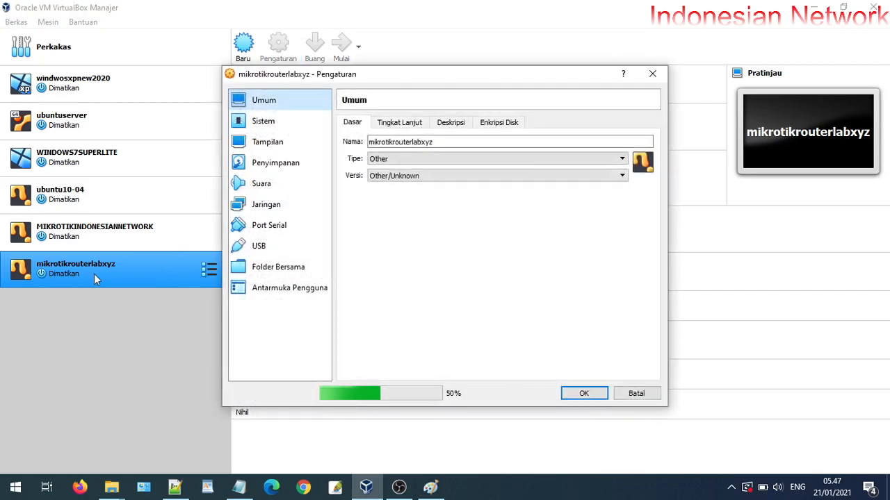
Enable Adaptor 2 in mikrotikrouterlabxyz's network settings, leaving Adaptor 1 on NAT
{"action": "left_click", "coordinate": [279, 204]}
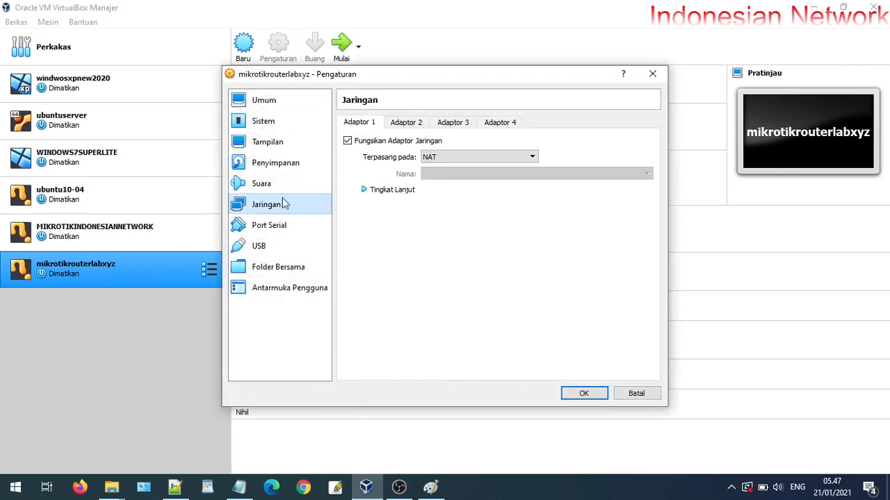
{"action": "left_click", "coordinate": [400, 125]}
{"action": "left_click", "coordinate": [378, 125]}
{"action": "left_click", "coordinate": [398, 125]}
{"action": "left_click", "coordinate": [385, 142]}
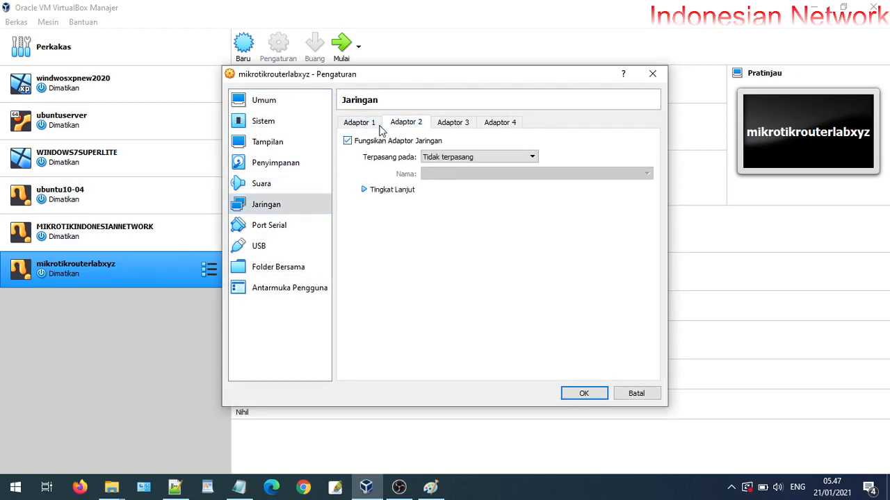
{"action": "left_click", "coordinate": [375, 125]}
{"action": "left_click", "coordinate": [401, 123]}
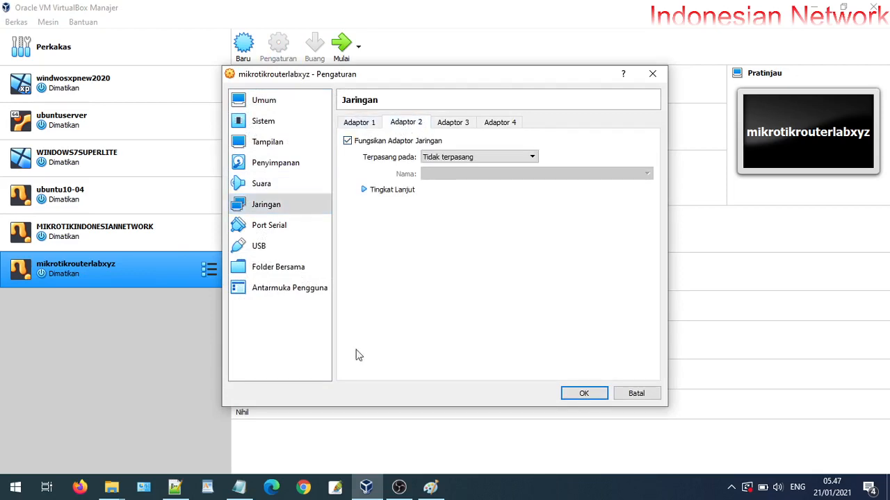
{"action": "left_click", "coordinate": [430, 489]}
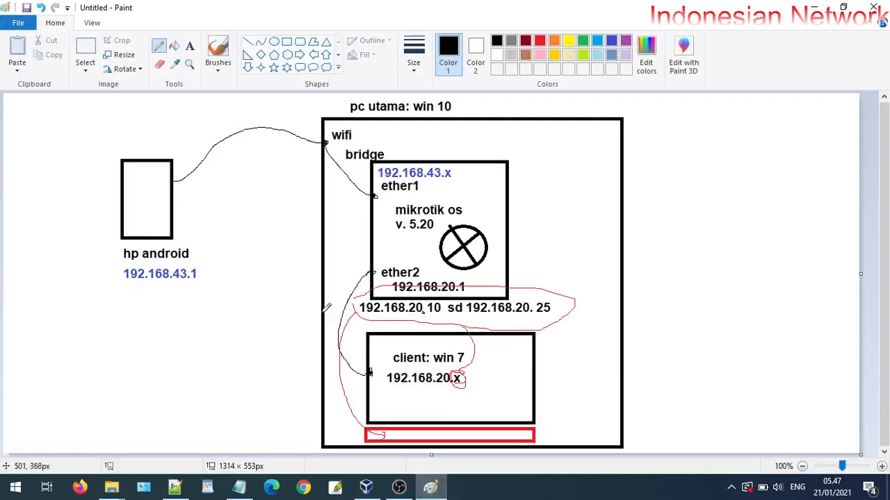
Draw small yellow circles marking the ether1 and ether2 ports on the diagram
{"action": "left_click", "coordinate": [568, 41]}
{"action": "left_click", "coordinate": [274, 41]}
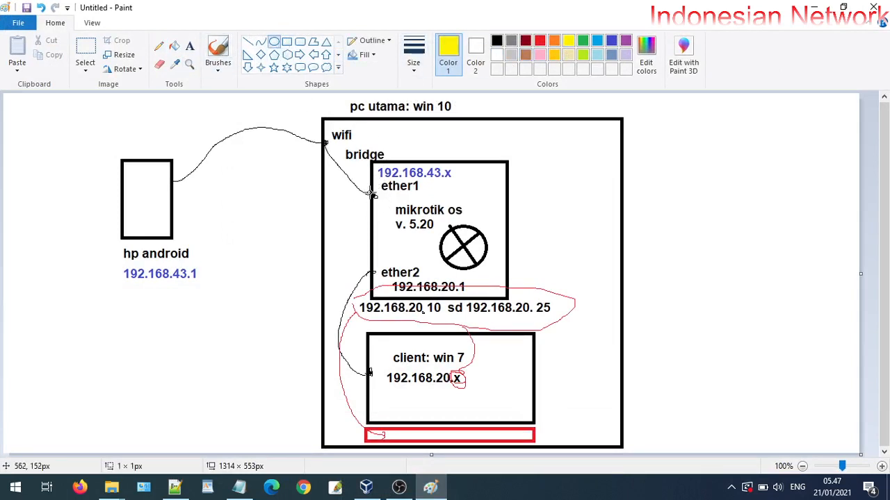
{"action": "left_click_drag", "start_coordinate": [369, 192], "coordinate": [377, 200]}
{"action": "left_click_drag", "start_coordinate": [366, 268], "coordinate": [376, 280]}
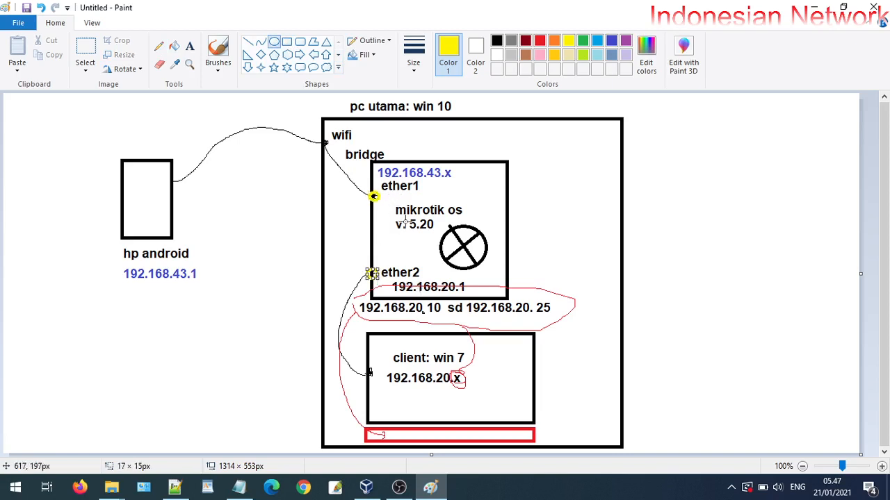
{"action": "left_click", "coordinate": [814, 7]}
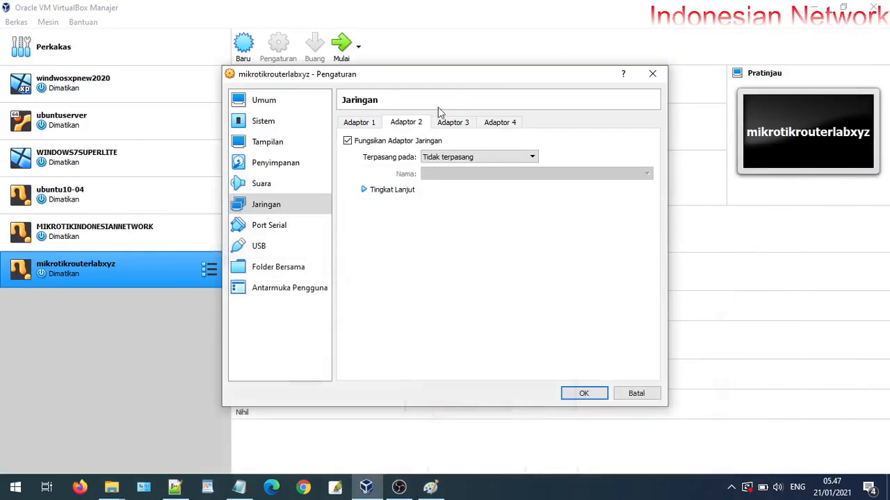
Bridge Adaptor 1 to the Intel Dual Band Wireless-AC 3168 with promiscuous mode Izinkan Semua
{"action": "left_click", "coordinate": [375, 125]}
{"action": "left_click", "coordinate": [437, 158]}
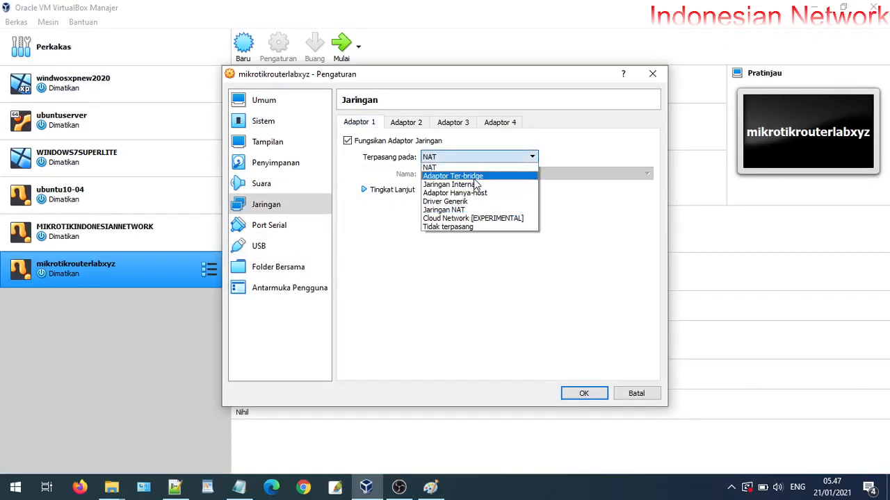
{"action": "left_click", "coordinate": [470, 173]}
{"action": "left_click", "coordinate": [496, 174]}
{"action": "left_click", "coordinate": [494, 184]}
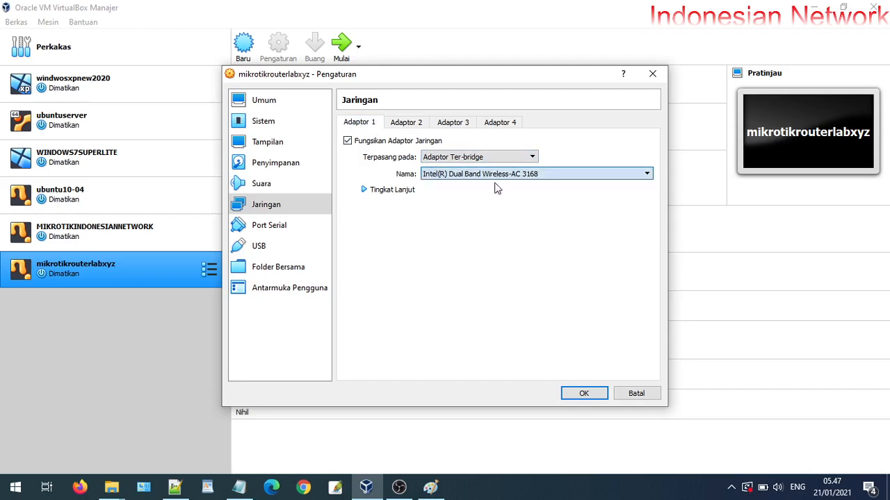
{"action": "left_click", "coordinate": [731, 487]}
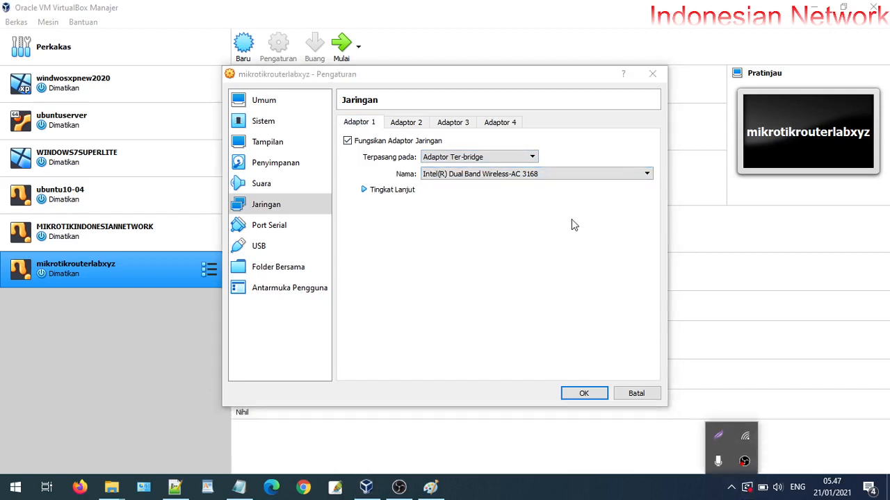
{"action": "left_click", "coordinate": [506, 175]}
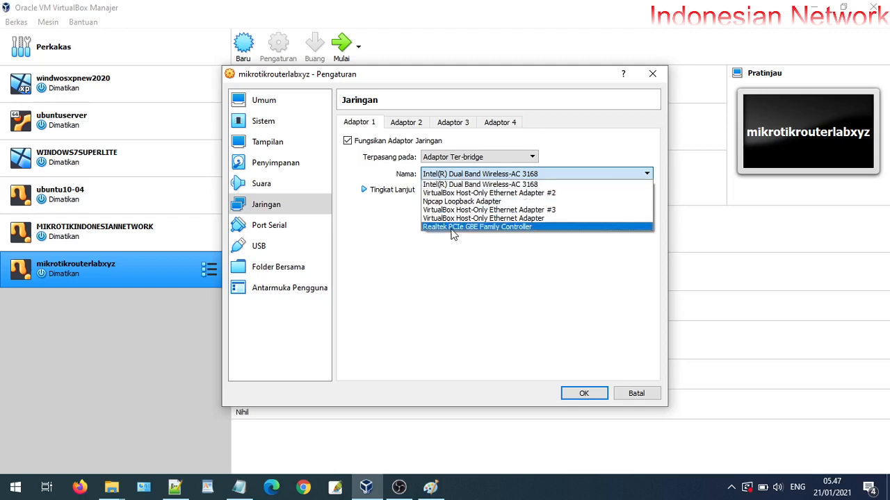
{"action": "left_click", "coordinate": [594, 149]}
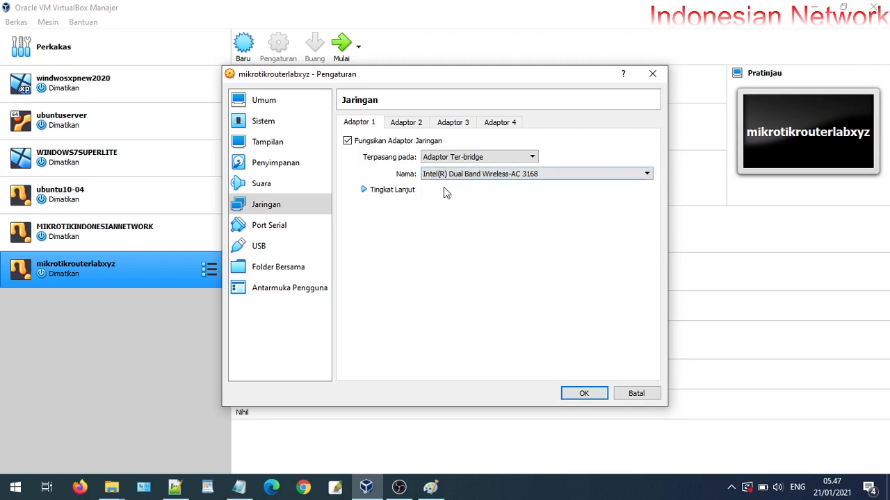
{"action": "left_click", "coordinate": [391, 192]}
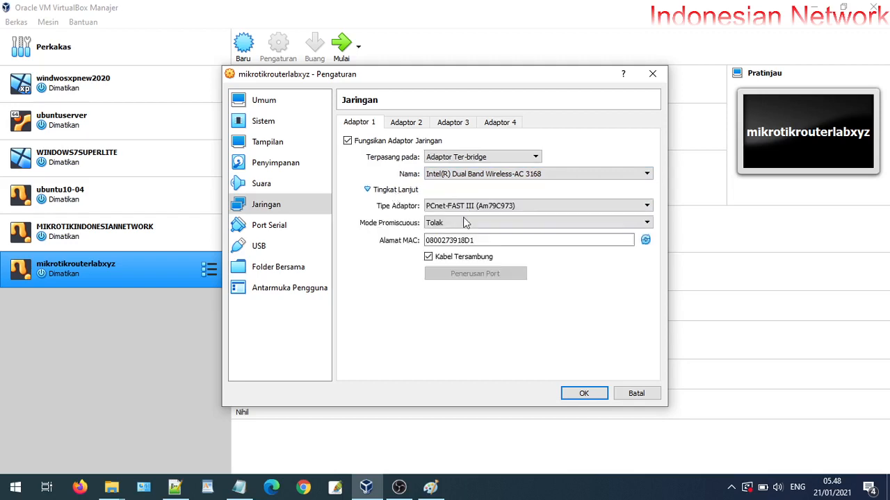
{"action": "left_click", "coordinate": [468, 222]}
{"action": "left_click", "coordinate": [458, 252]}
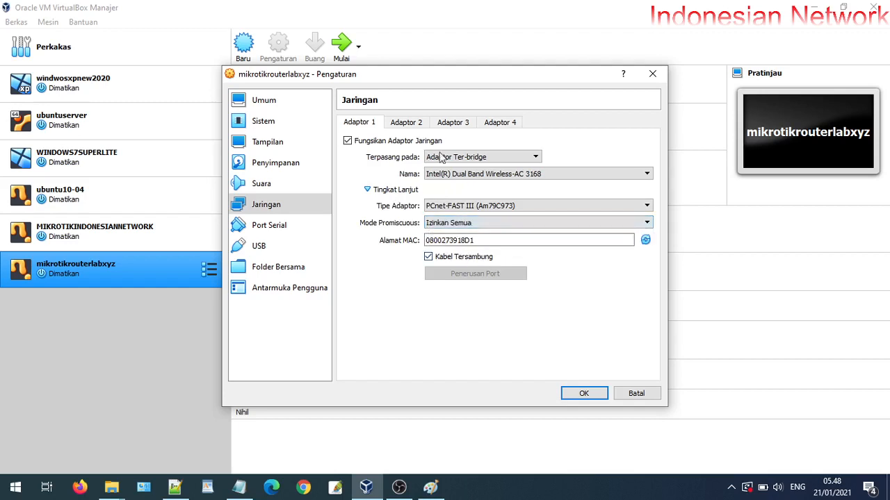
Attach Adaptor 2 to internal network jalurinetxyz with promiscuous mode Izinkan Semua
{"action": "left_click", "coordinate": [417, 122]}
{"action": "left_click", "coordinate": [452, 158]}
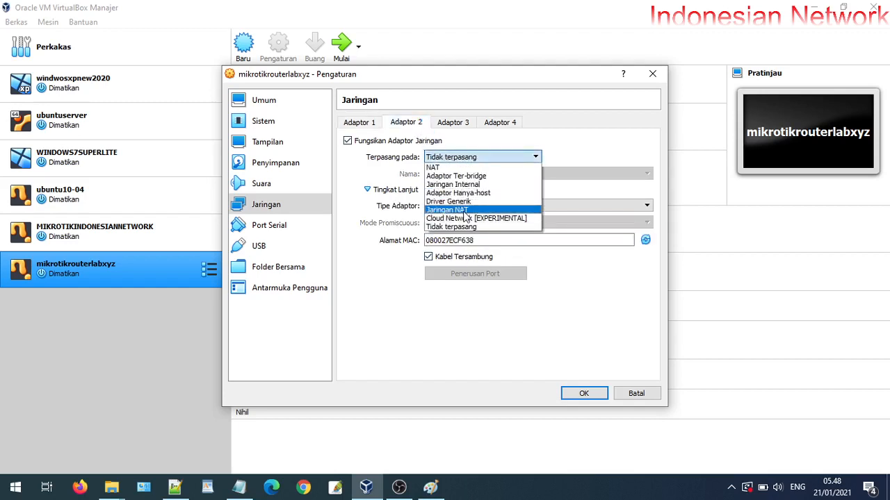
{"action": "left_click", "coordinate": [467, 184]}
{"action": "left_click_drag", "start_coordinate": [489, 173], "coordinate": [406, 182]}
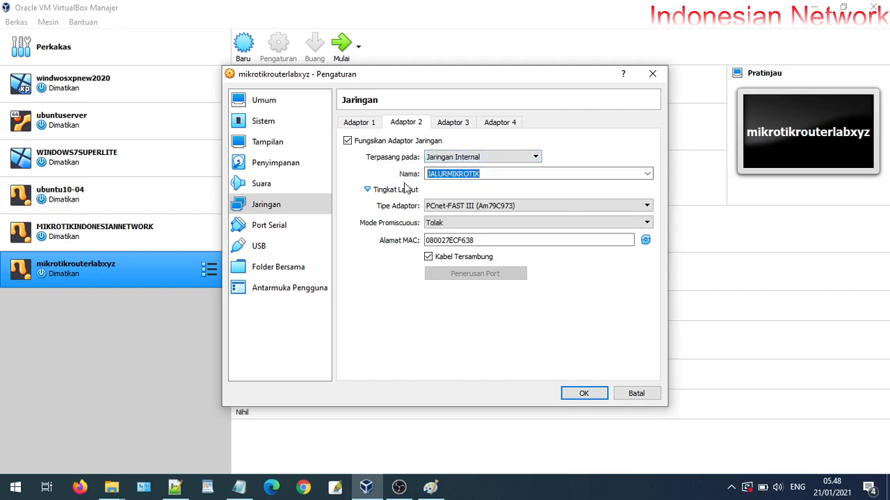
{"action": "type", "text": "jalur"}
{"action": "type", "text": "xyz"}
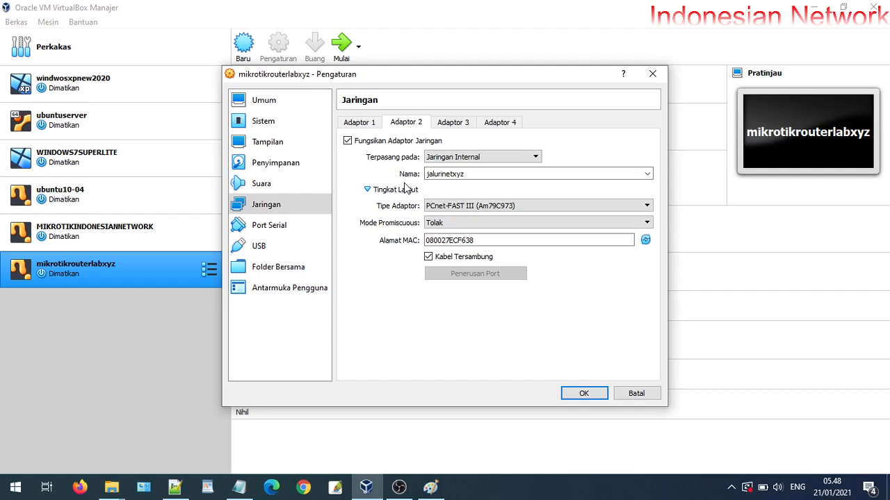
{"action": "left_click", "coordinate": [466, 222]}
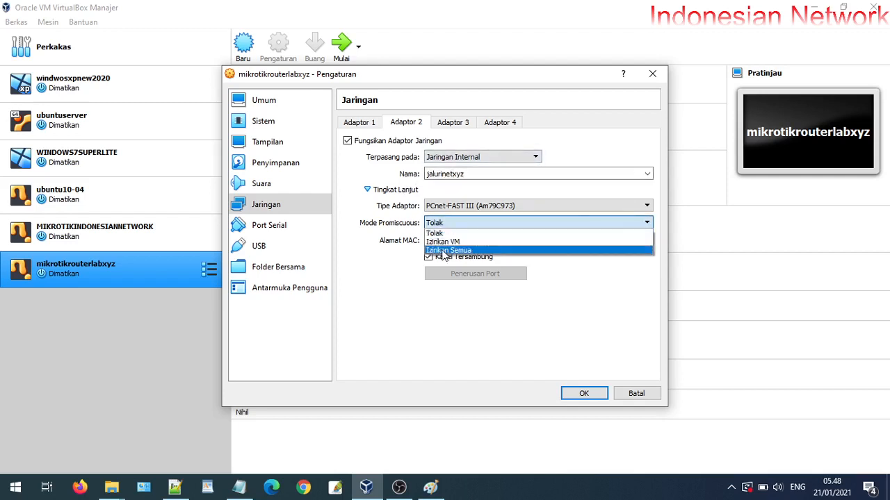
{"action": "left_click", "coordinate": [442, 251]}
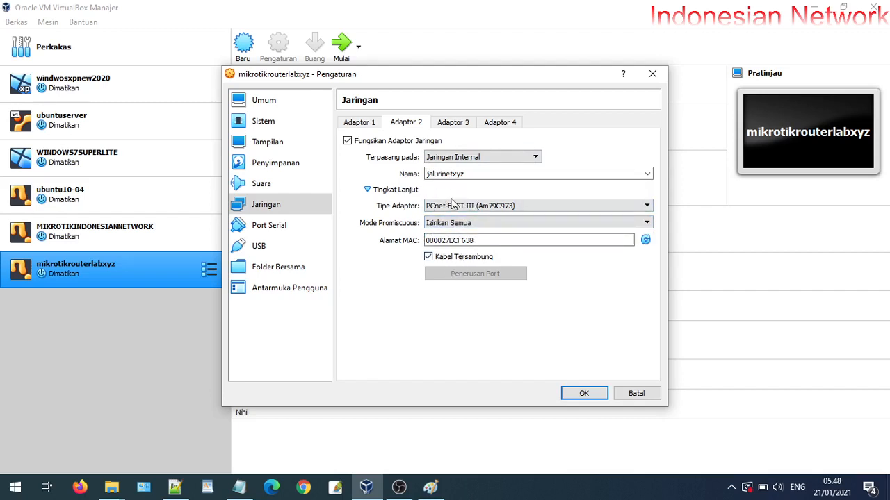
Review all four adapter tabs, then save the router VM's network settings with OK
{"action": "left_click_drag", "start_coordinate": [477, 242], "coordinate": [422, 238]}
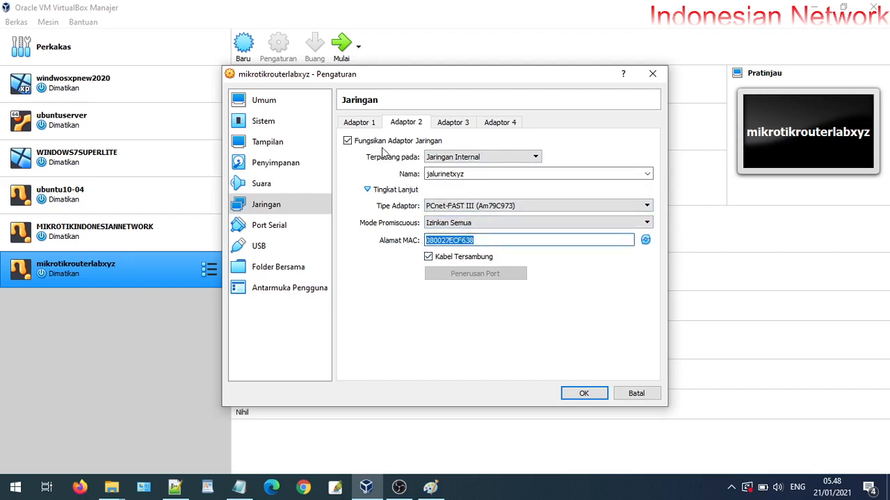
{"action": "left_click", "coordinate": [359, 124]}
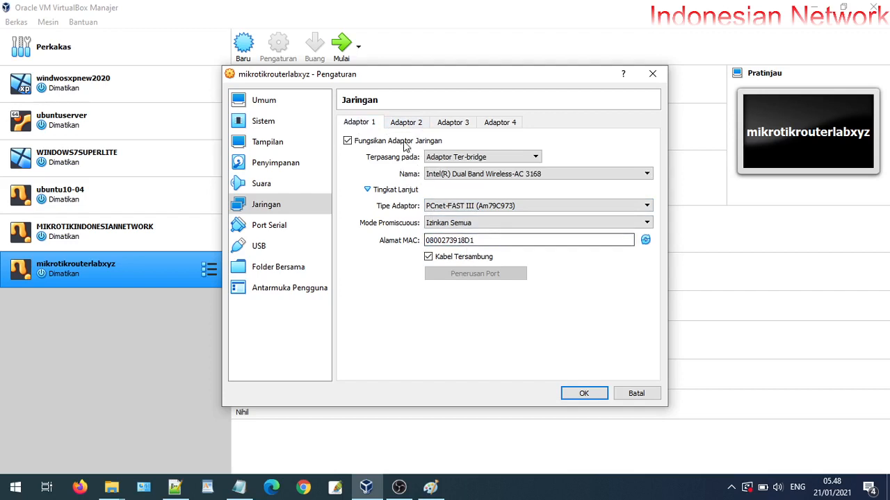
{"action": "left_click", "coordinate": [406, 123]}
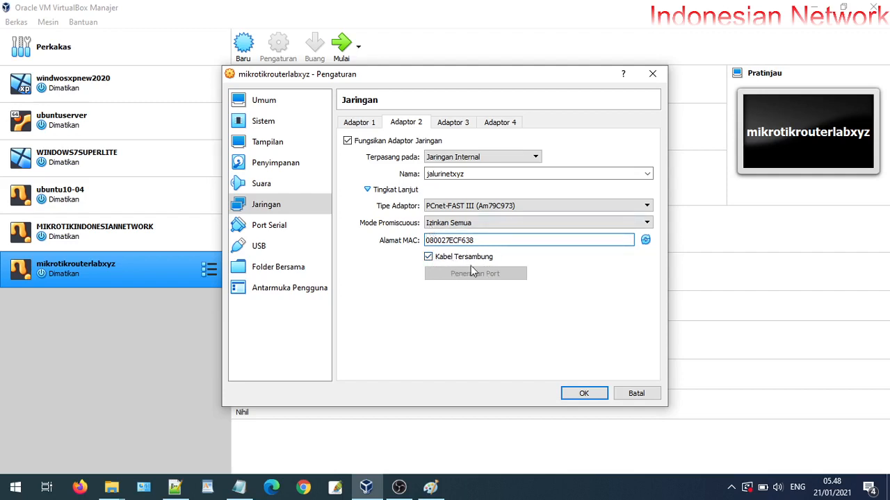
{"action": "left_click", "coordinate": [375, 126]}
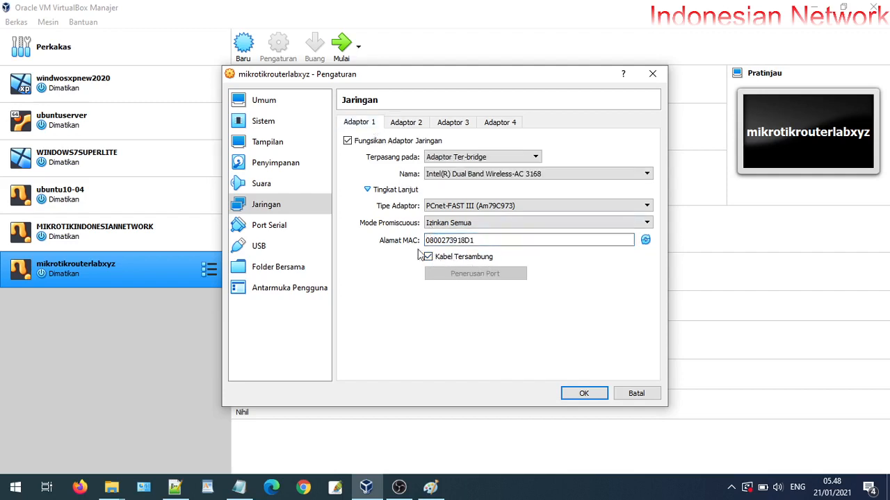
{"action": "left_click", "coordinate": [415, 123]}
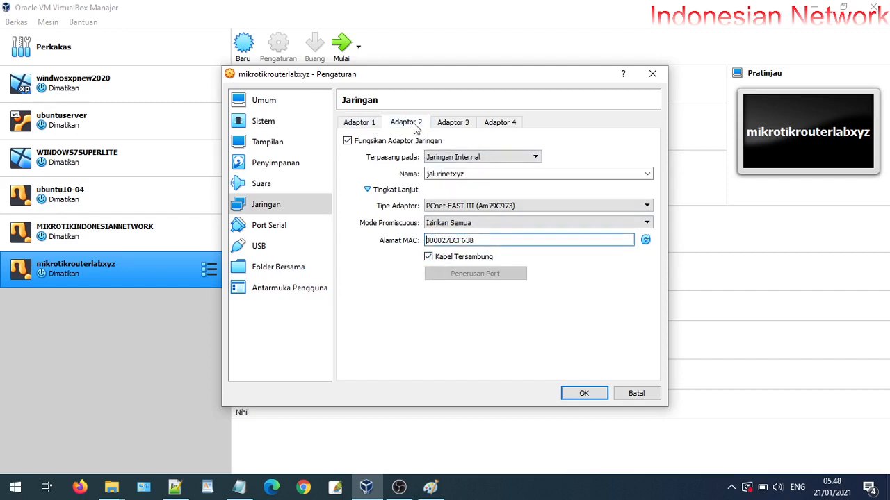
{"action": "left_click", "coordinate": [453, 124]}
{"action": "left_click", "coordinate": [495, 123]}
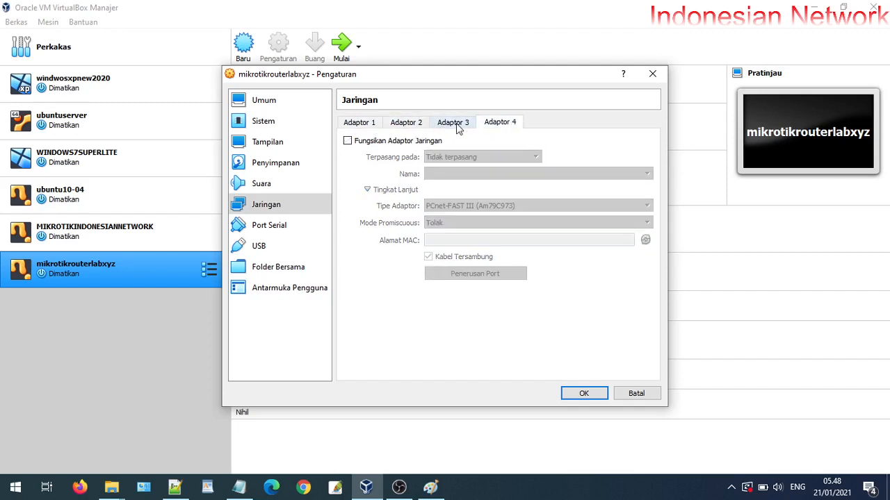
{"action": "left_click", "coordinate": [455, 125]}
{"action": "left_click", "coordinate": [412, 123]}
{"action": "left_click", "coordinate": [370, 124]}
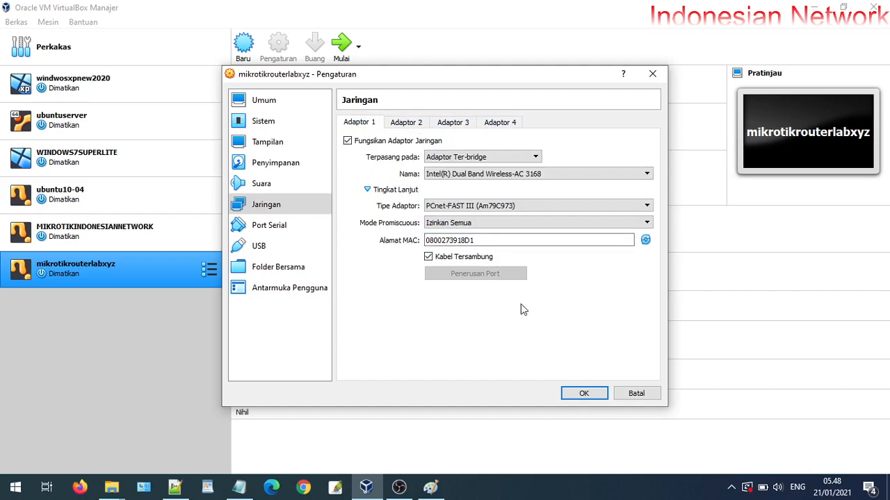
{"action": "left_click", "coordinate": [582, 393]}
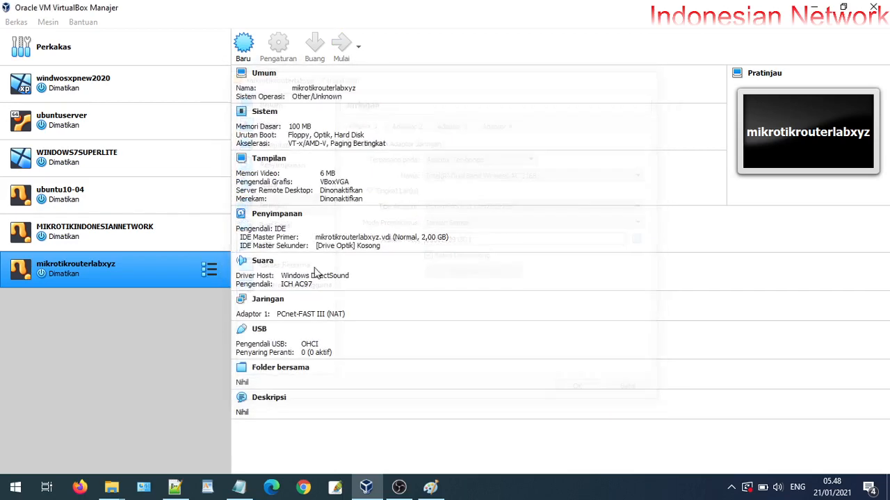
Open WINDOWS7SUPERLITE's network settings, review adapters 2–4, and return to NAT-attached Adapter 1
{"action": "left_click", "coordinate": [116, 161]}
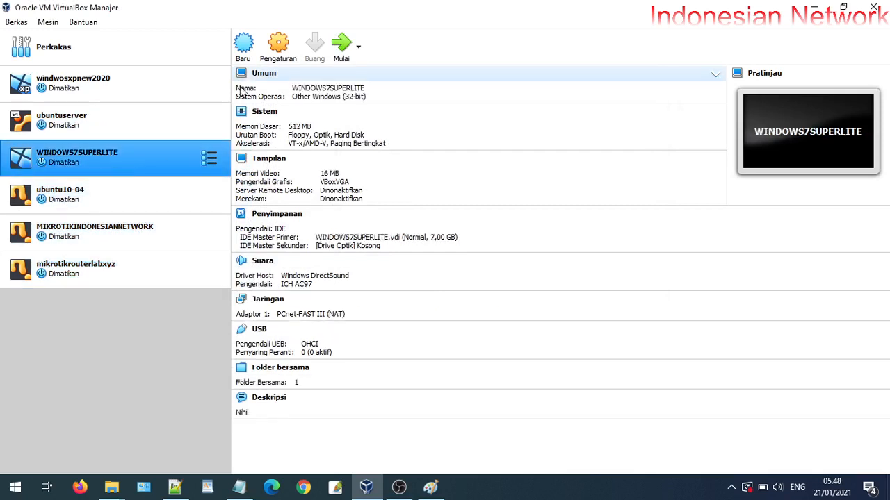
{"action": "left_click", "coordinate": [281, 59]}
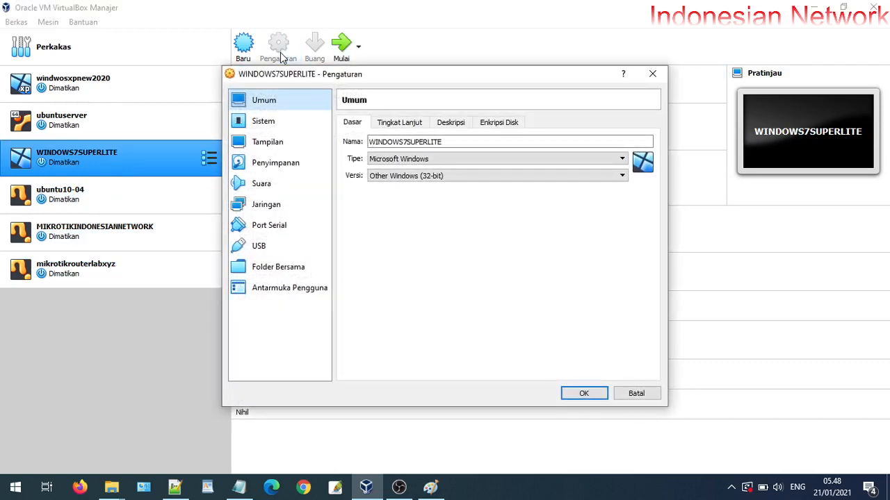
{"action": "left_click", "coordinate": [266, 205]}
{"action": "left_click", "coordinate": [406, 123]}
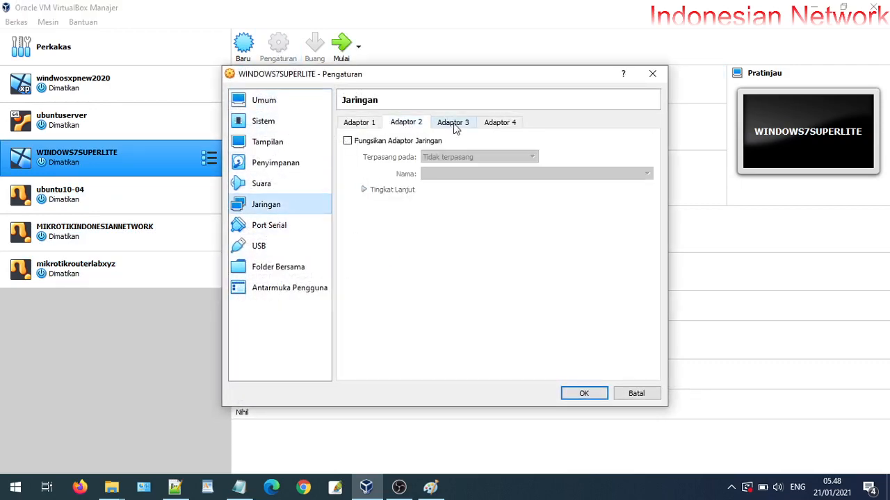
{"action": "left_click", "coordinate": [453, 125]}
{"action": "left_click", "coordinate": [512, 125]}
{"action": "left_click", "coordinate": [452, 128]}
{"action": "left_click", "coordinate": [376, 124]}
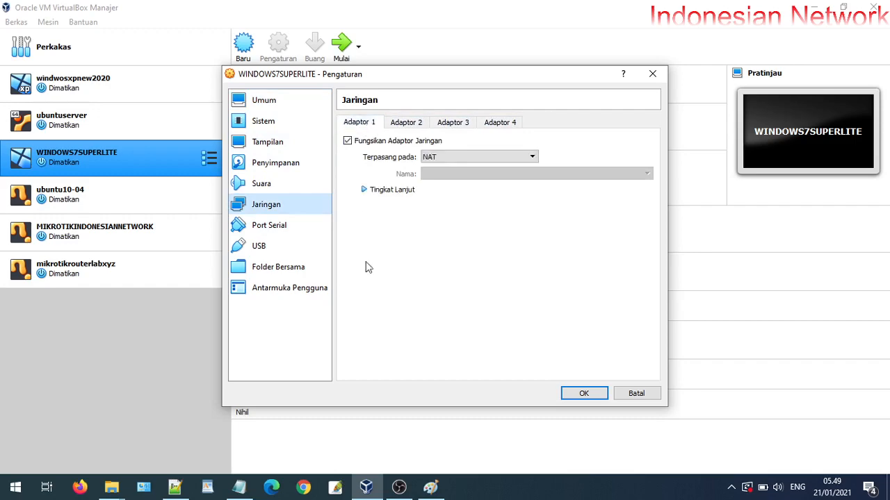
Circle the client box's connection point in yellow in Paint, then open Adapter 1's attachment choices
{"action": "left_click", "coordinate": [428, 488]}
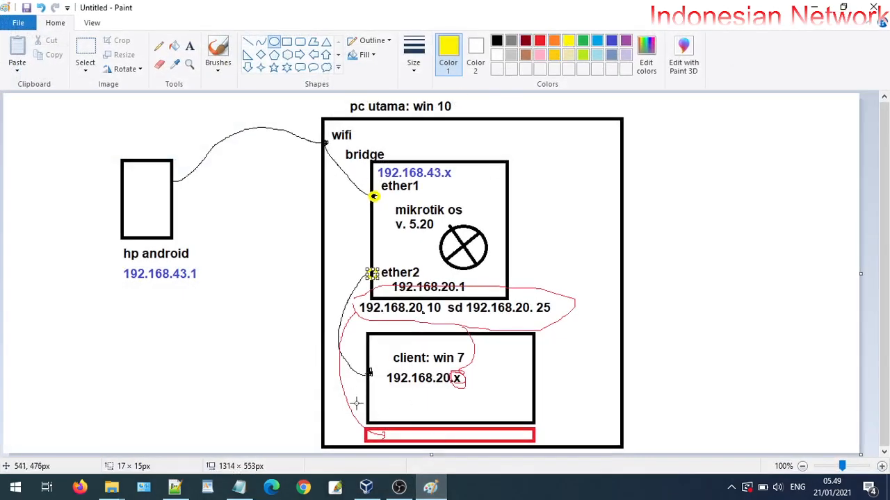
{"action": "left_click_drag", "start_coordinate": [366, 368], "coordinate": [376, 379]}
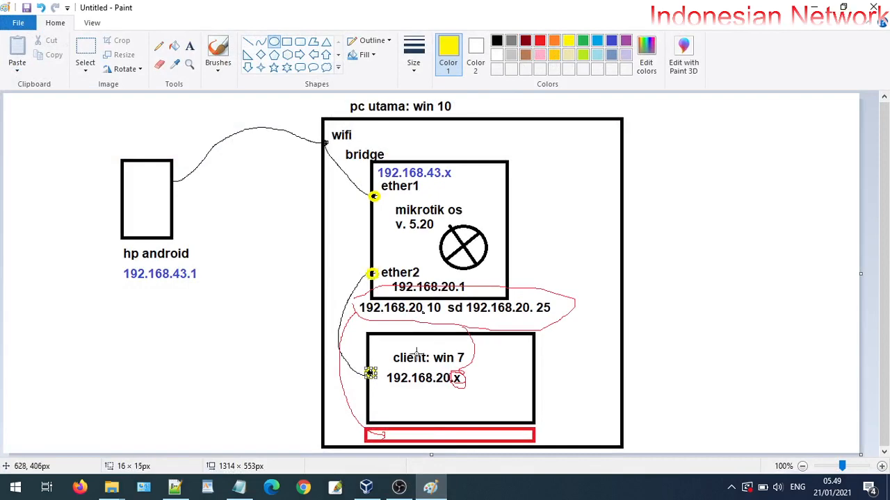
{"action": "left_click", "coordinate": [817, 12]}
{"action": "left_click", "coordinate": [432, 158]}
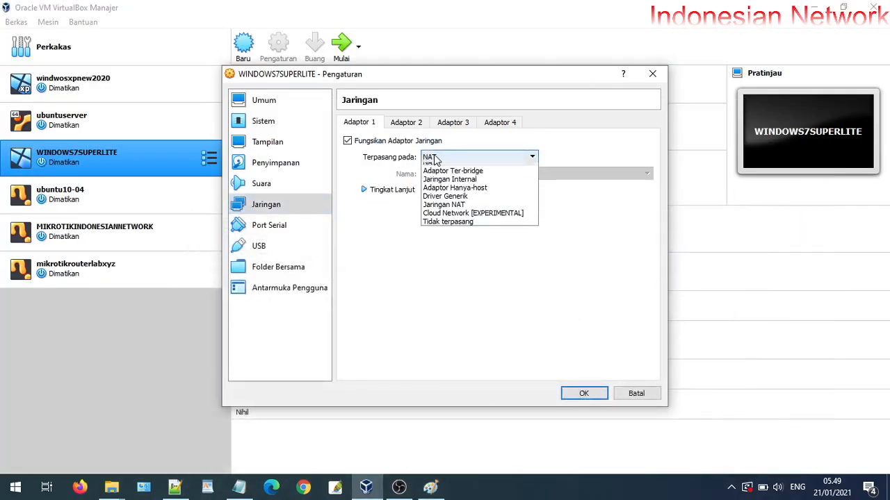
Attach the client's Adapter 1 to internal network jalurinetxyz, expand the advanced options, and return to Paint
{"action": "left_click", "coordinate": [450, 185]}
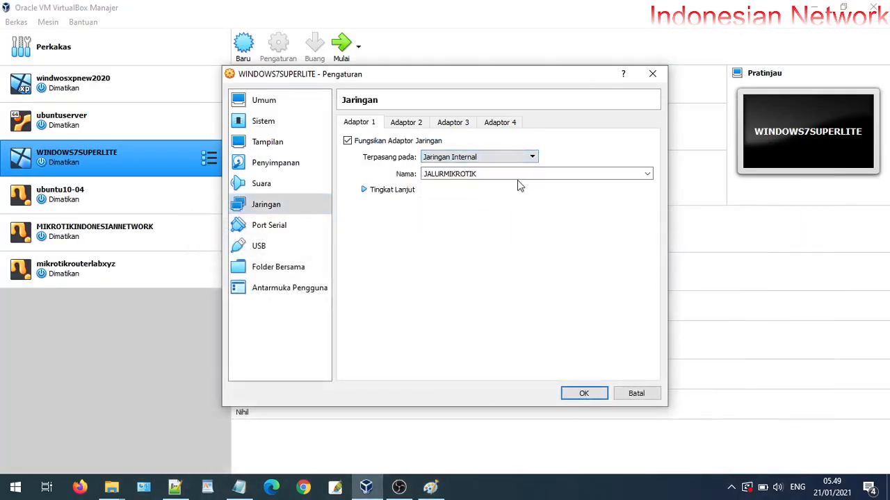
{"action": "left_click", "coordinate": [646, 176]}
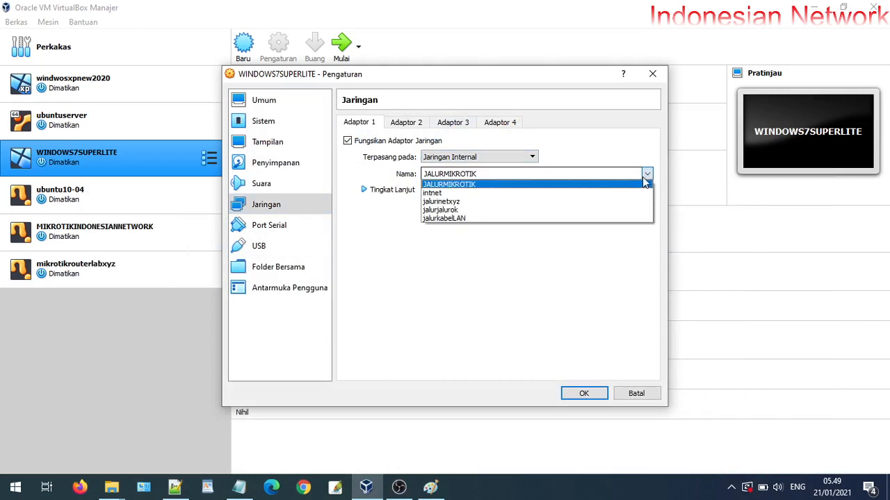
{"action": "left_click", "coordinate": [489, 203]}
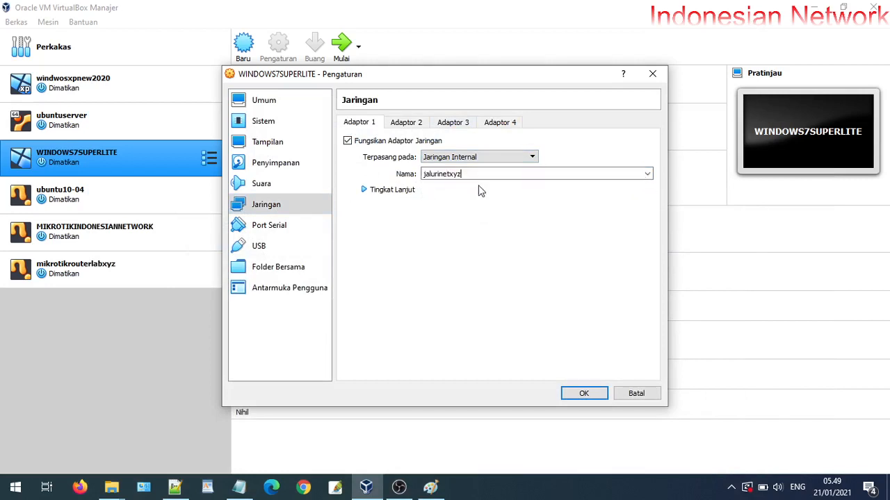
{"action": "left_click", "coordinate": [407, 190]}
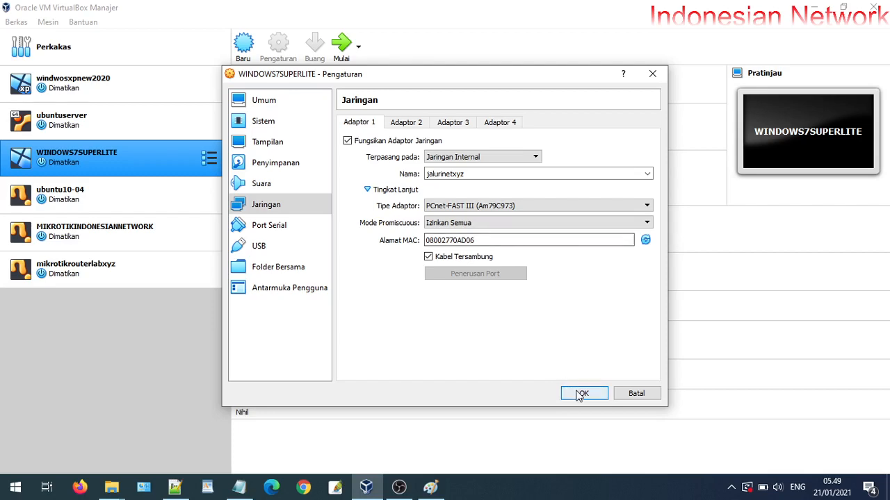
{"action": "left_click", "coordinate": [430, 486]}
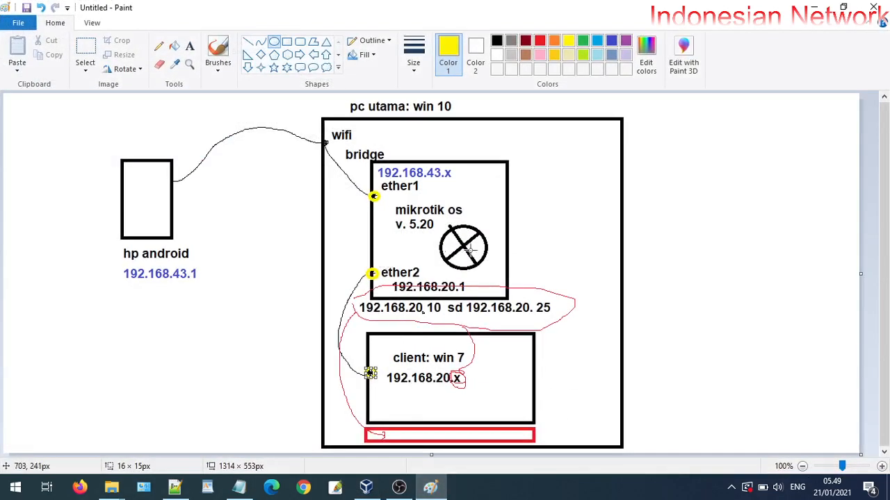
Mark the router's ether2 port with a thick orange dot
{"action": "left_click", "coordinate": [518, 101]}
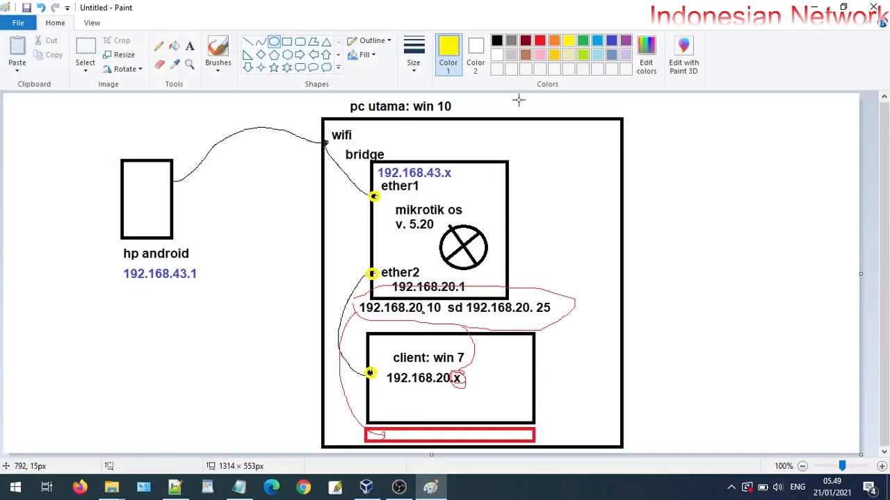
{"action": "left_click", "coordinate": [542, 41]}
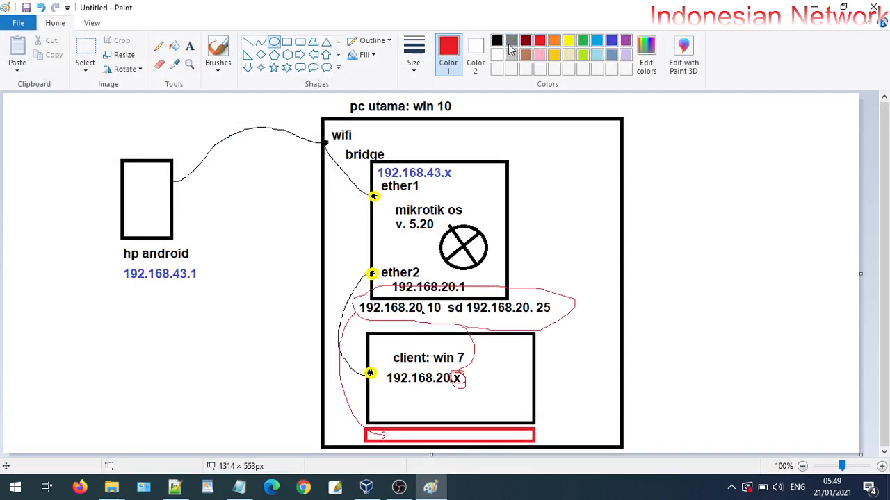
{"action": "left_click", "coordinate": [553, 40]}
{"action": "left_click", "coordinate": [417, 64]}
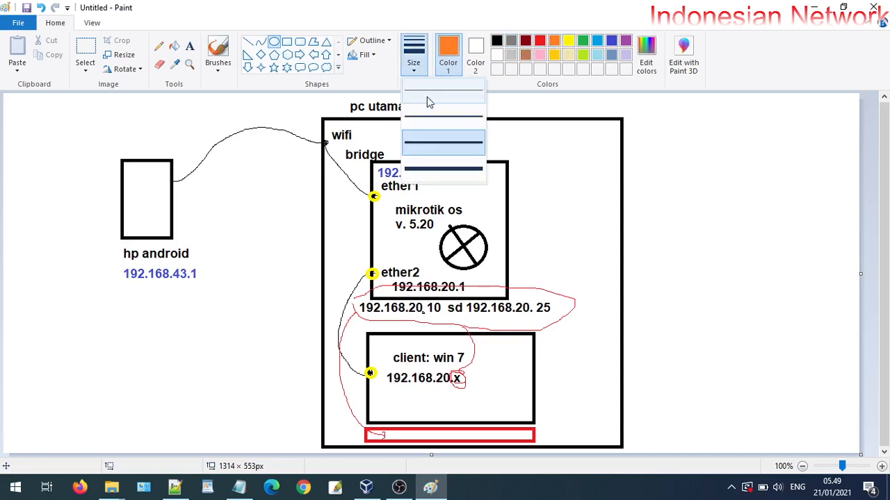
{"action": "left_click", "coordinate": [426, 149]}
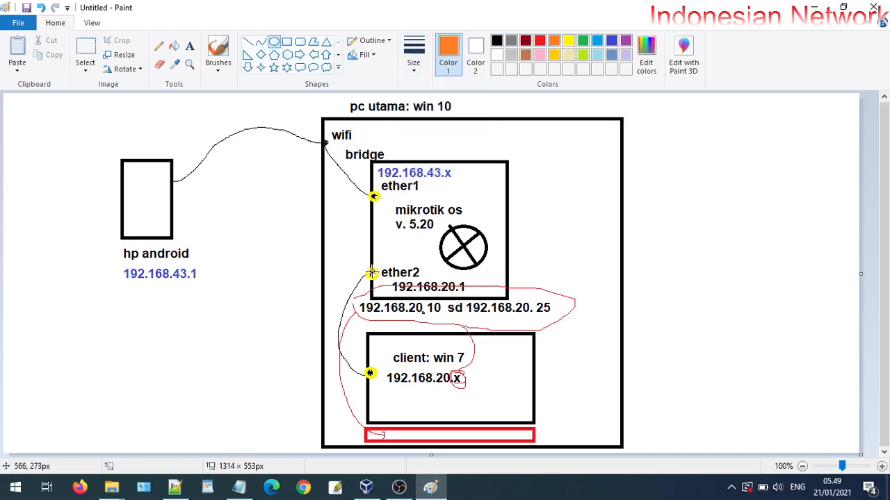
{"action": "mouse_move", "coordinate": [372, 270]}
{"action": "left_mouse_down"}
{"action": "mouse_move", "coordinate": [342, 299]}
{"action": "mouse_move", "coordinate": [363, 281]}
{"action": "left_mouse_up"}
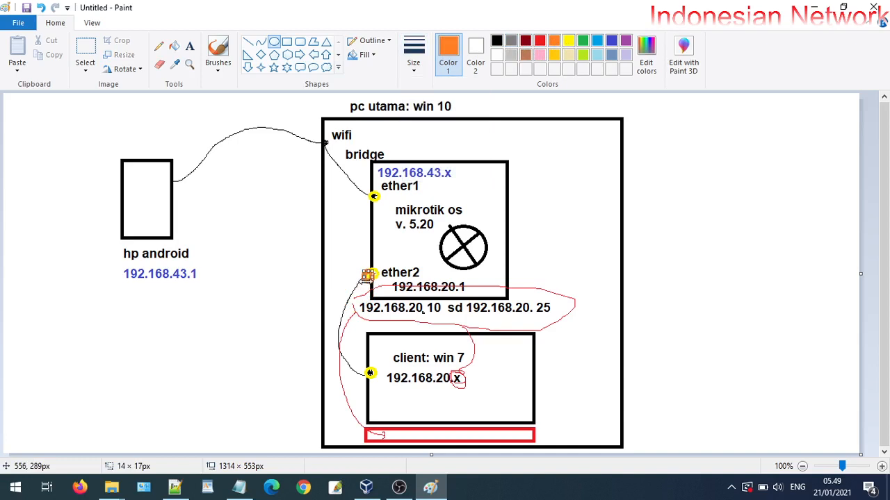
{"action": "left_click", "coordinate": [610, 288]}
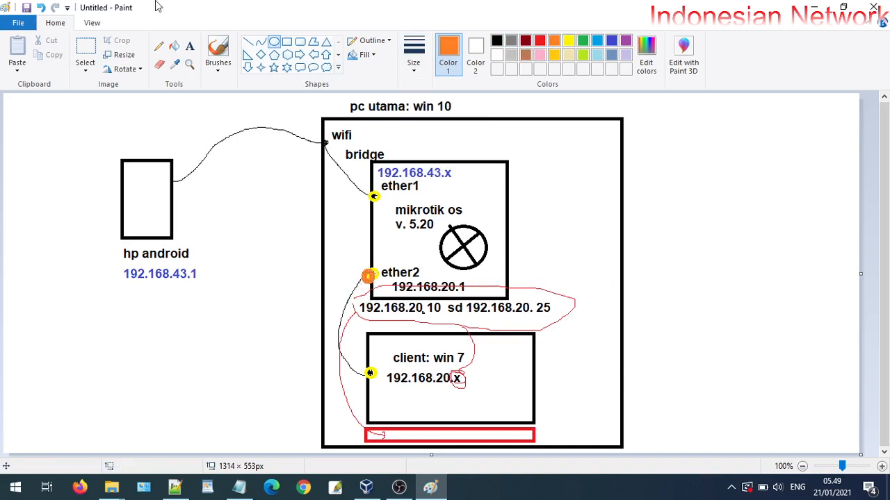
Draw a thick orange freehand cable from ether2 down to the client box
{"action": "left_click", "coordinate": [248, 42]}
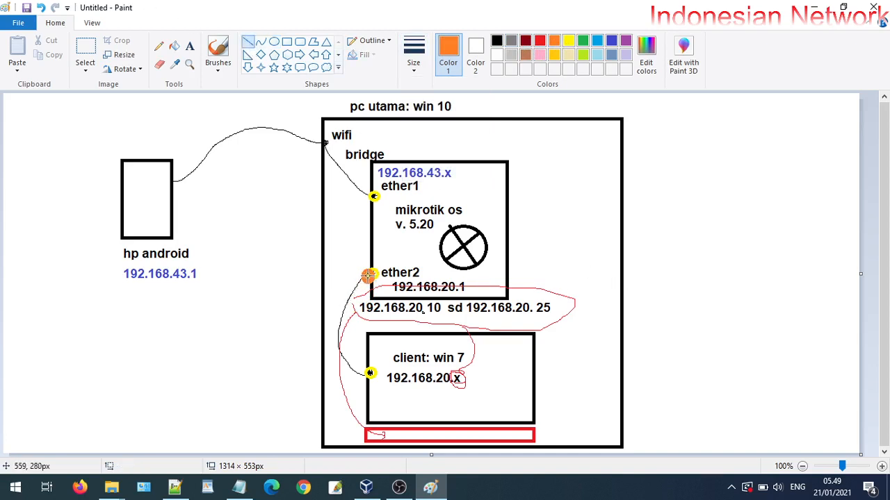
{"action": "mouse_move", "coordinate": [368, 271]}
{"action": "left_mouse_down"}
{"action": "mouse_move", "coordinate": [332, 308]}
{"action": "mouse_move", "coordinate": [331, 351]}
{"action": "mouse_move", "coordinate": [360, 369]}
{"action": "mouse_move", "coordinate": [338, 306]}
{"action": "left_mouse_up"}
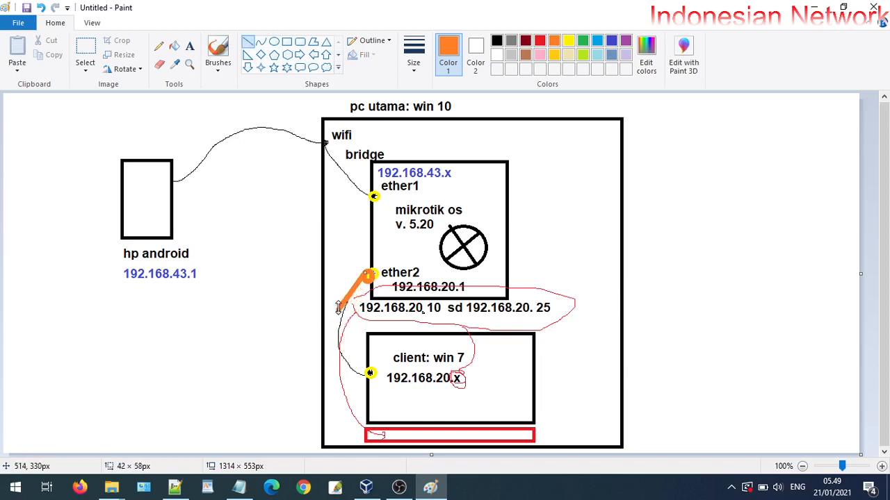
{"action": "key", "text": "ctrl+z"}
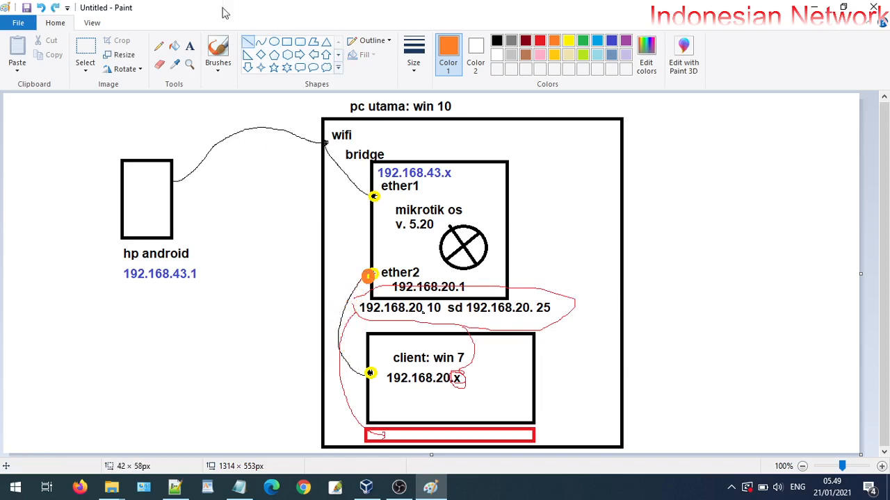
{"action": "left_click", "coordinate": [159, 46]}
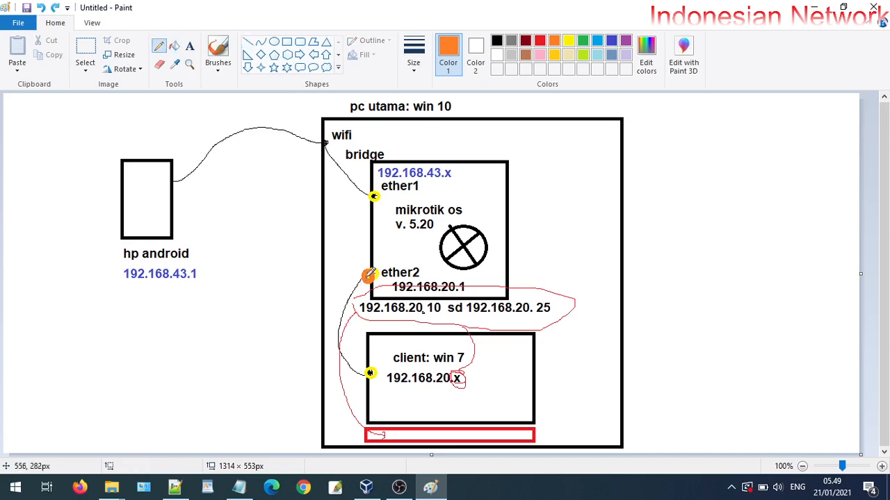
{"action": "mouse_move", "coordinate": [367, 278]}
{"action": "left_mouse_down"}
{"action": "mouse_move", "coordinate": [339, 323]}
{"action": "mouse_move", "coordinate": [347, 363]}
{"action": "mouse_move", "coordinate": [369, 374]}
{"action": "left_mouse_up"}
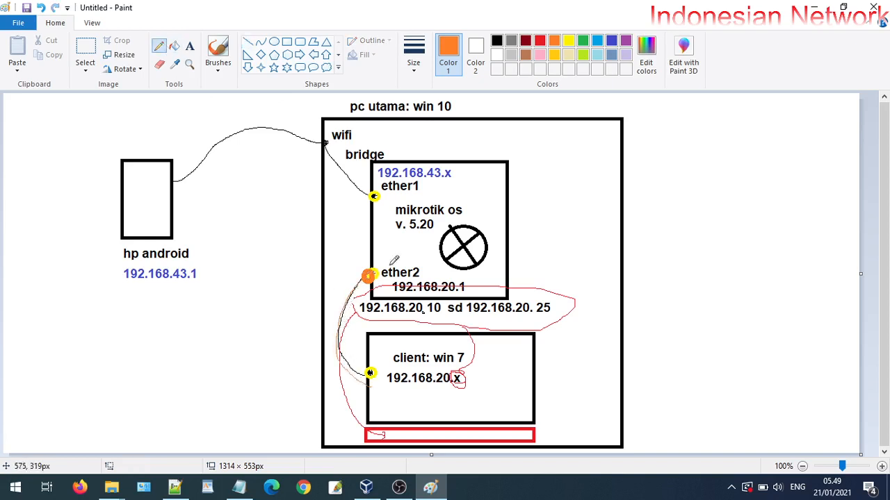
{"action": "left_click", "coordinate": [413, 57]}
{"action": "left_click", "coordinate": [440, 167]}
{"action": "mouse_move", "coordinate": [367, 277]}
{"action": "left_mouse_down"}
{"action": "mouse_move", "coordinate": [339, 324]}
{"action": "mouse_move", "coordinate": [364, 362]}
{"action": "mouse_move", "coordinate": [344, 319]}
{"action": "mouse_move", "coordinate": [370, 273]}
{"action": "mouse_move", "coordinate": [343, 350]}
{"action": "mouse_move", "coordinate": [370, 374]}
{"action": "mouse_move", "coordinate": [360, 285]}
{"action": "mouse_move", "coordinate": [371, 270]}
{"action": "mouse_move", "coordinate": [356, 327]}
{"action": "mouse_move", "coordinate": [370, 373]}
{"action": "mouse_move", "coordinate": [357, 294]}
{"action": "mouse_move", "coordinate": [357, 360]}
{"action": "left_mouse_up"}
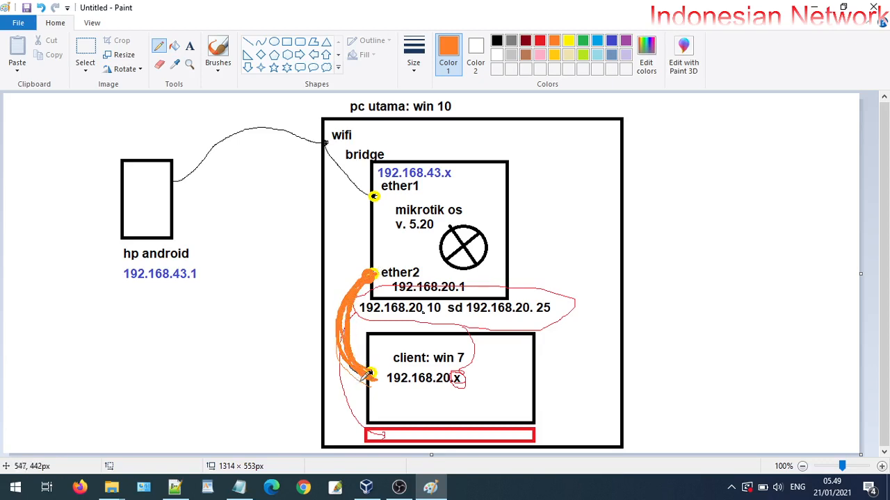
Highlight the MikroTik RouterOS v5.20 install line in the Notepad outline, then select mikrotikrouterlabxyz
{"action": "left_click", "coordinate": [813, 7]}
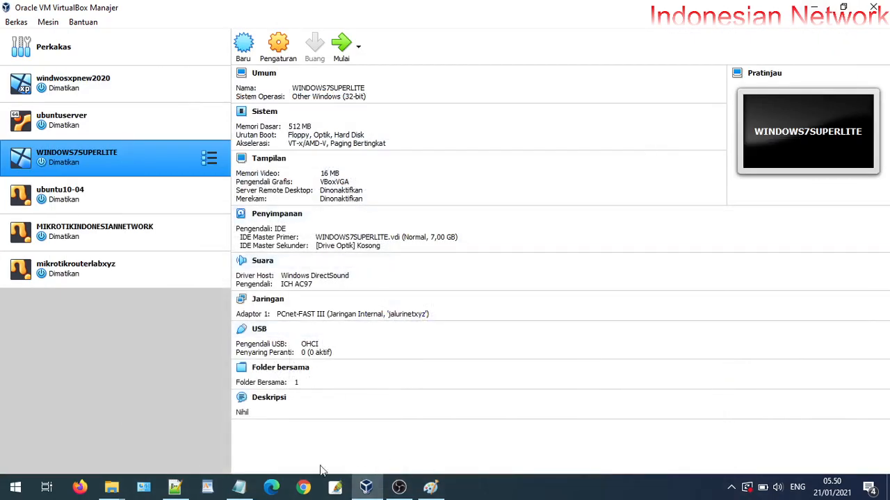
{"action": "left_click", "coordinate": [238, 486]}
{"action": "left_click_drag", "start_coordinate": [32, 278], "coordinate": [546, 270]}
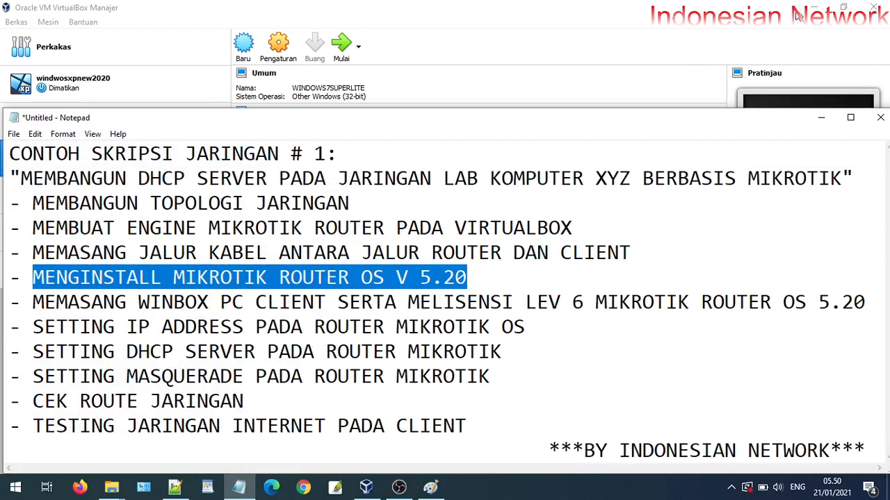
{"action": "left_click", "coordinate": [820, 117]}
{"action": "left_click", "coordinate": [158, 270]}
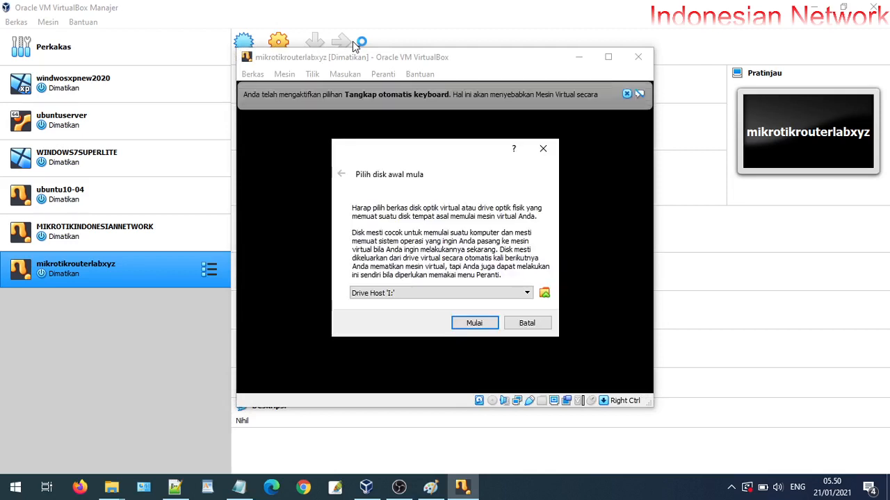
Pick Mikrotik-5.20_Full_Lev6.iso from Desktop > Paket Mikrotik as the start-up disk and start the VM
{"action": "left_click", "coordinate": [544, 295]}
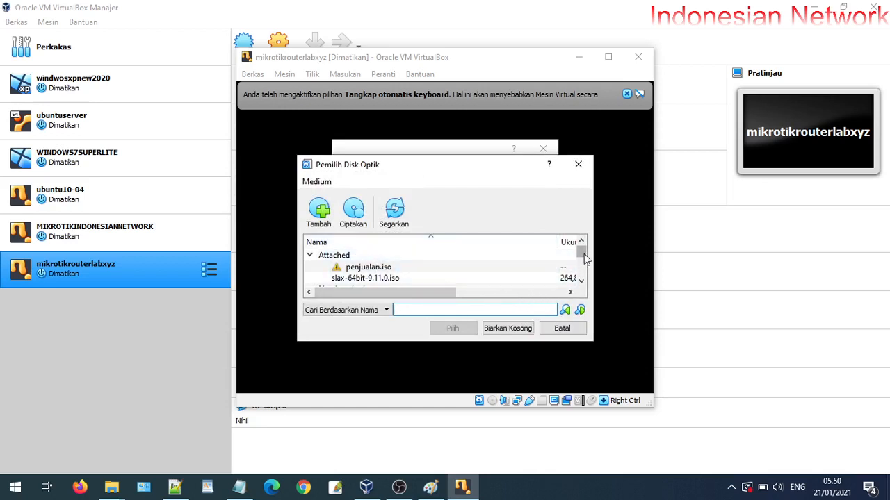
{"action": "left_click", "coordinate": [326, 229]}
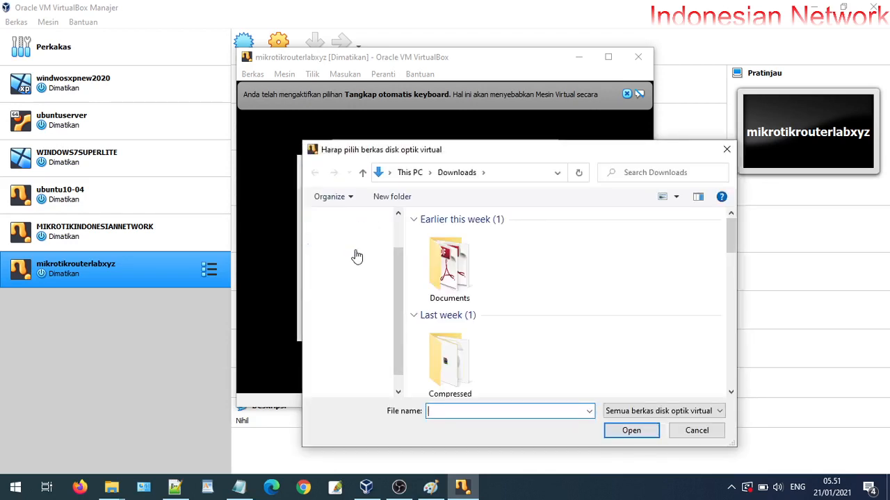
{"action": "left_click", "coordinate": [351, 252]}
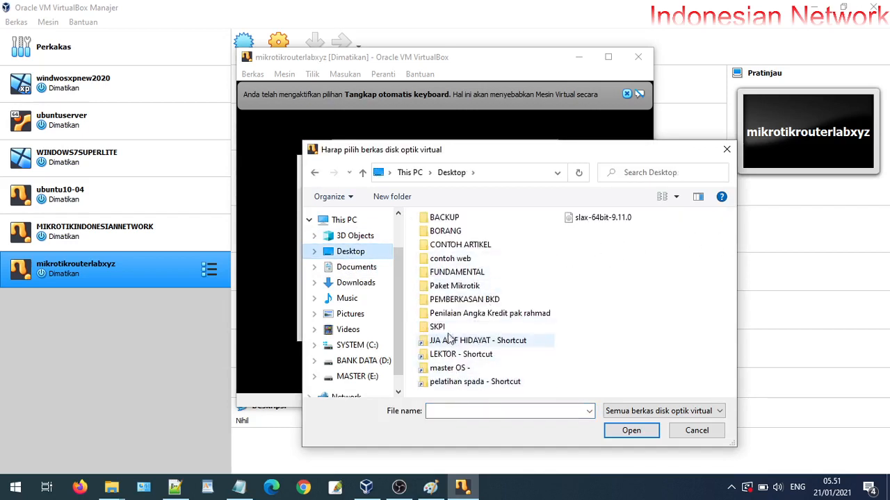
{"action": "double_click", "coordinate": [452, 287]}
{"action": "left_click", "coordinate": [469, 252]}
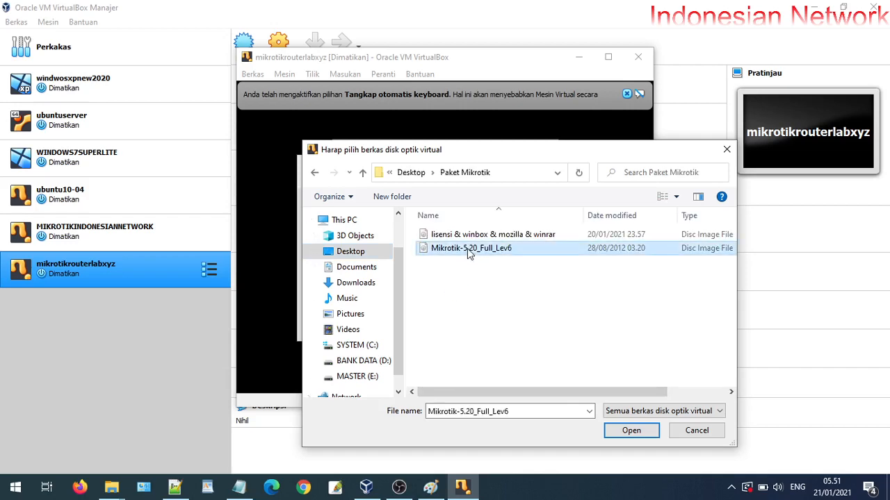
{"action": "double_click", "coordinate": [470, 251]}
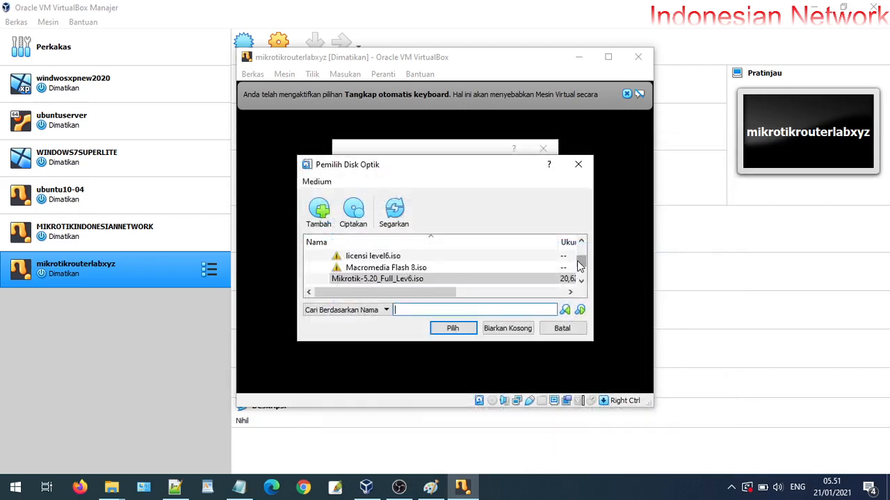
{"action": "left_click", "coordinate": [428, 280]}
{"action": "left_click", "coordinate": [453, 330]}
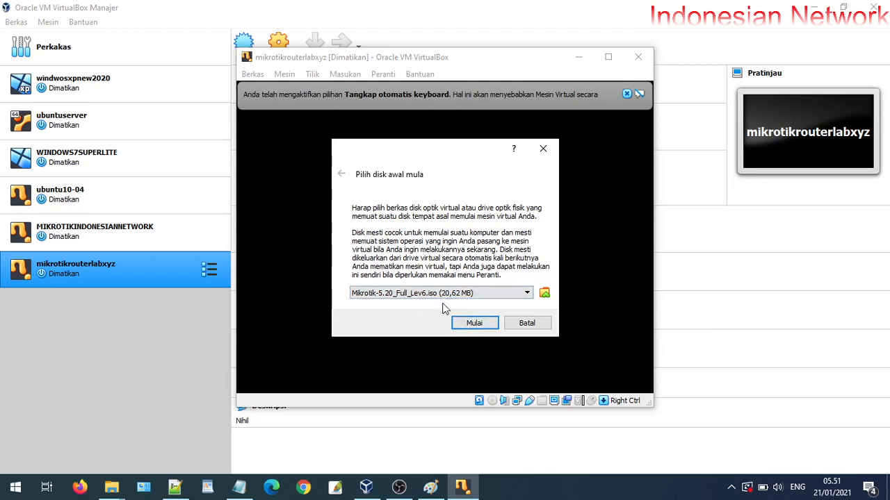
{"action": "left_click", "coordinate": [470, 323]}
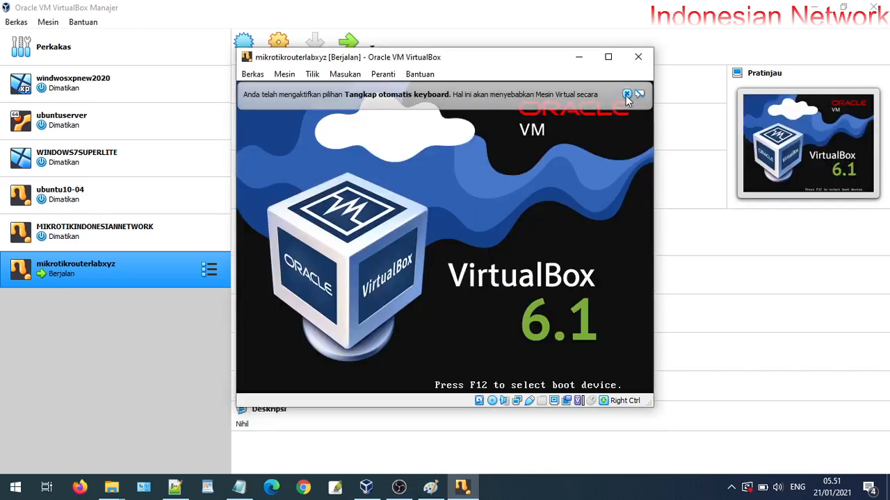
Select all RouterOS packages with 'a', install with 'i', and answer y to the prompt
{"action": "left_click", "coordinate": [627, 96]}
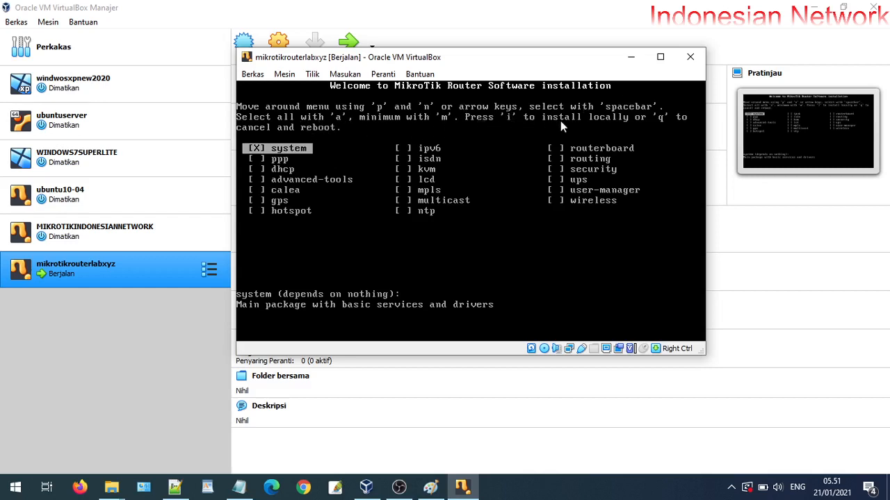
{"action": "key", "text": "a"}
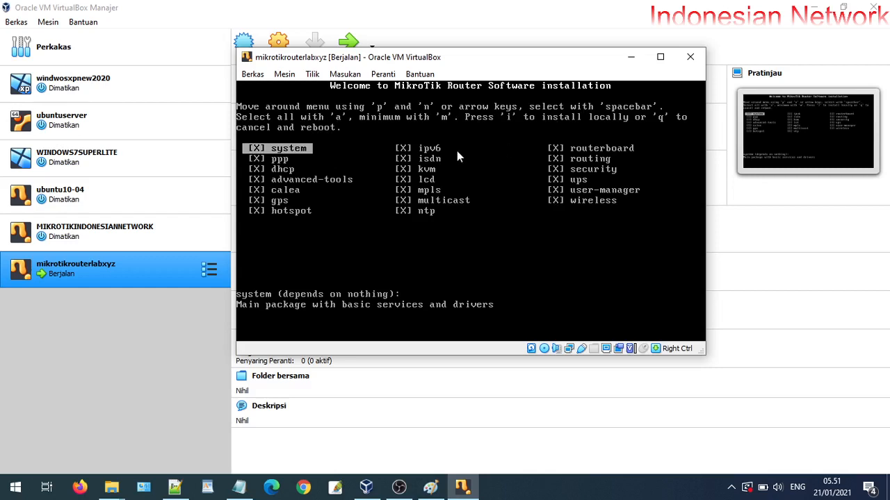
{"action": "key", "text": "i"}
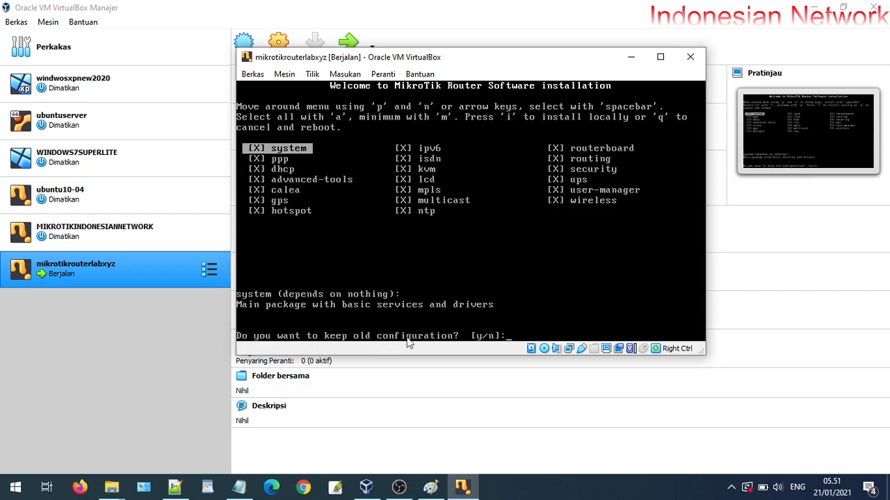
{"action": "type", "text": "y/n]:"}
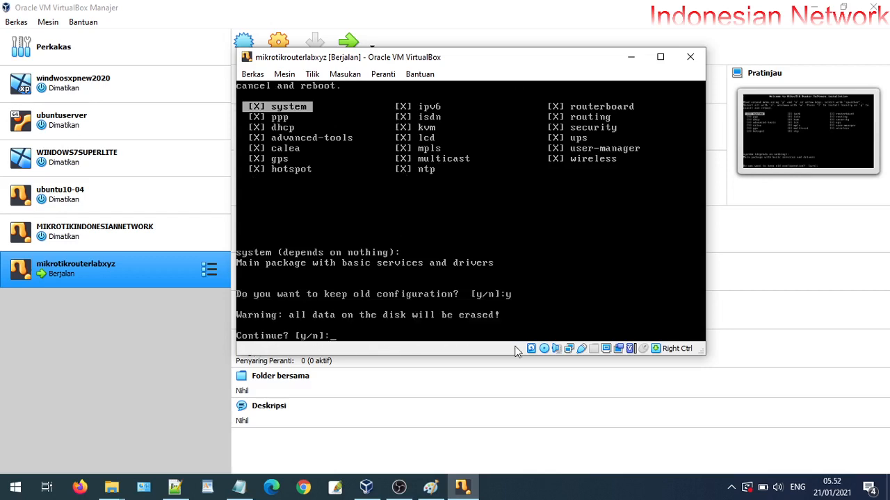
{"action": "type", "text": "y"}
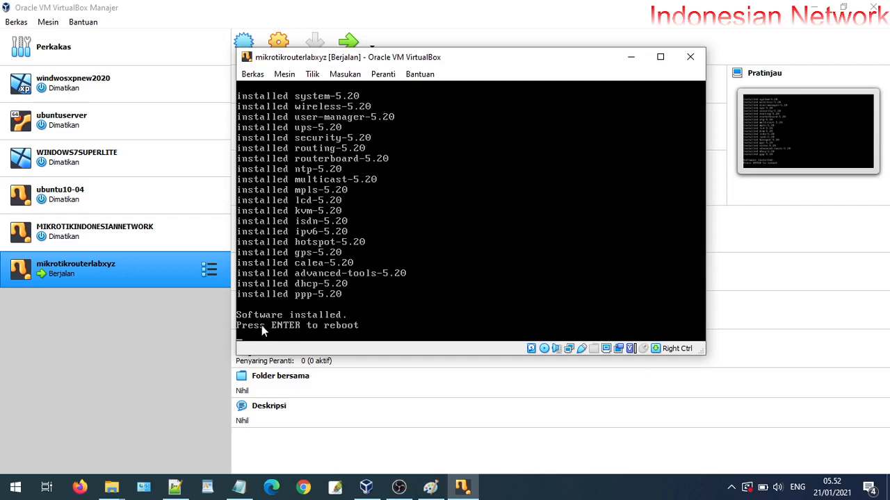
Reboot the router after installation, leaving the Mikrotik ISO in the virtual optical drive
{"action": "key", "text": "Return"}
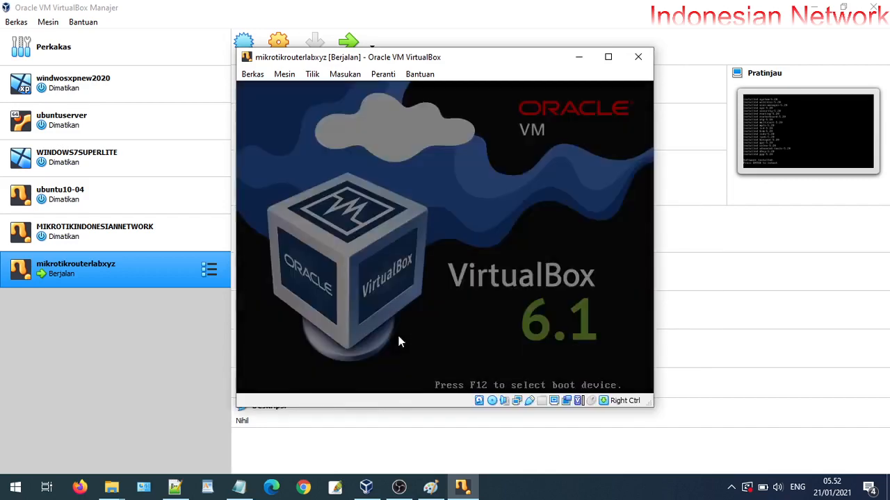
{"action": "left_click", "coordinate": [496, 403]}
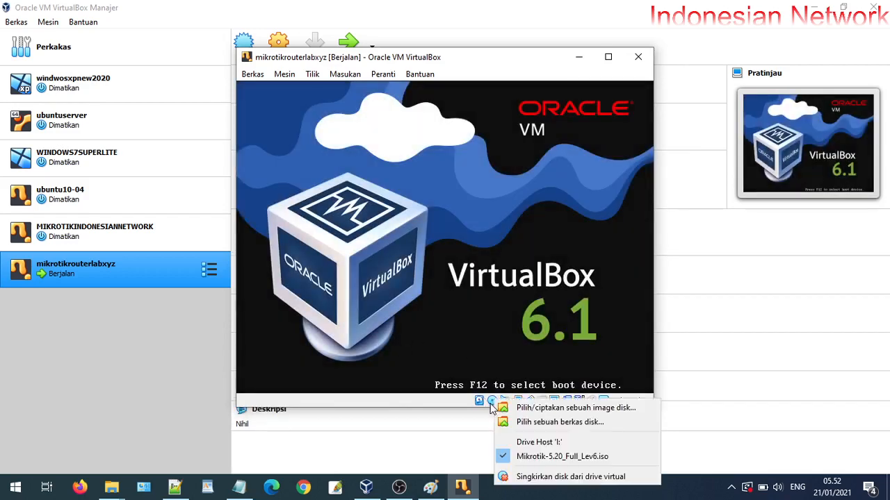
{"action": "left_click", "coordinate": [521, 459]}
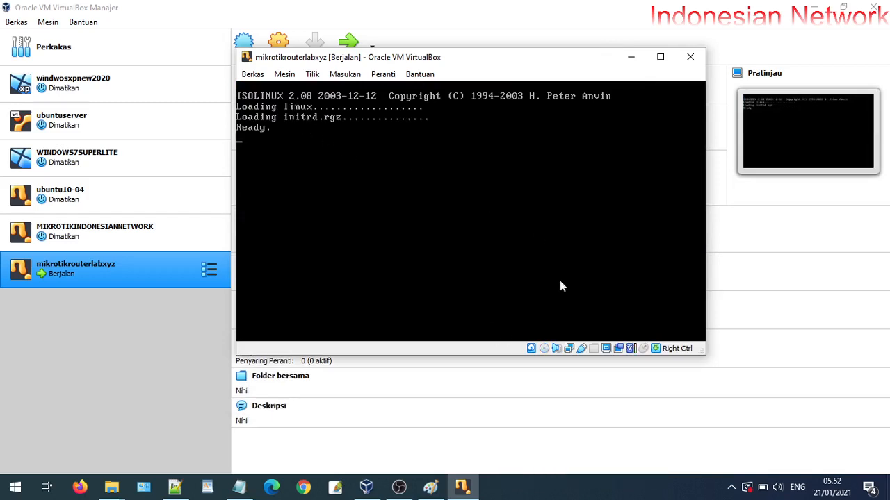
{"action": "left_click", "coordinate": [545, 349]}
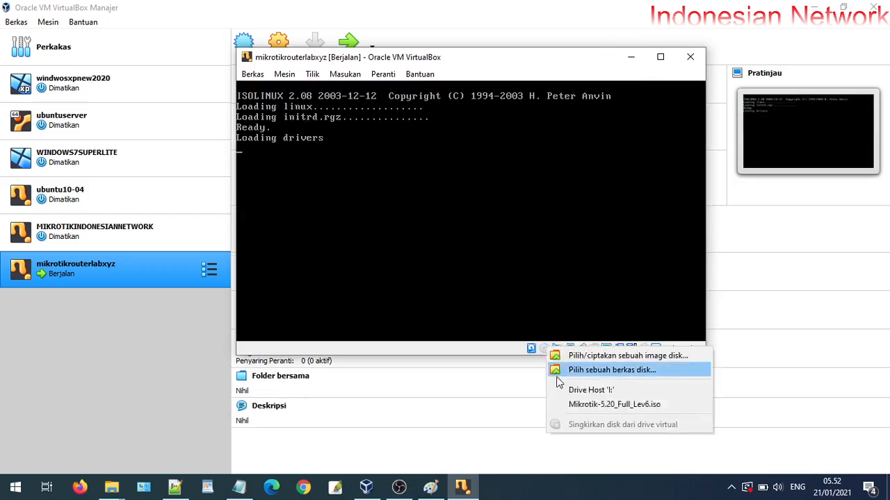
{"action": "left_click", "coordinate": [689, 57]}
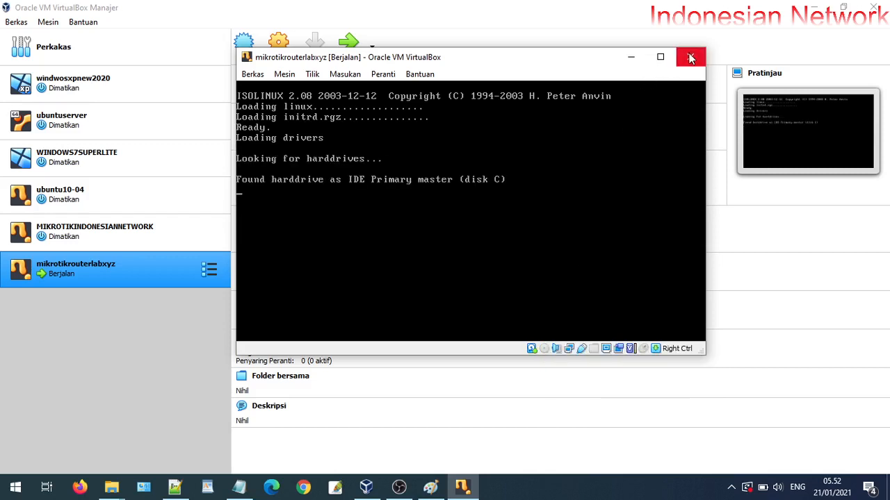
Power off the router machine via Matikan mesin and start it again
{"action": "left_click", "coordinate": [690, 58]}
{"action": "left_click", "coordinate": [462, 222]}
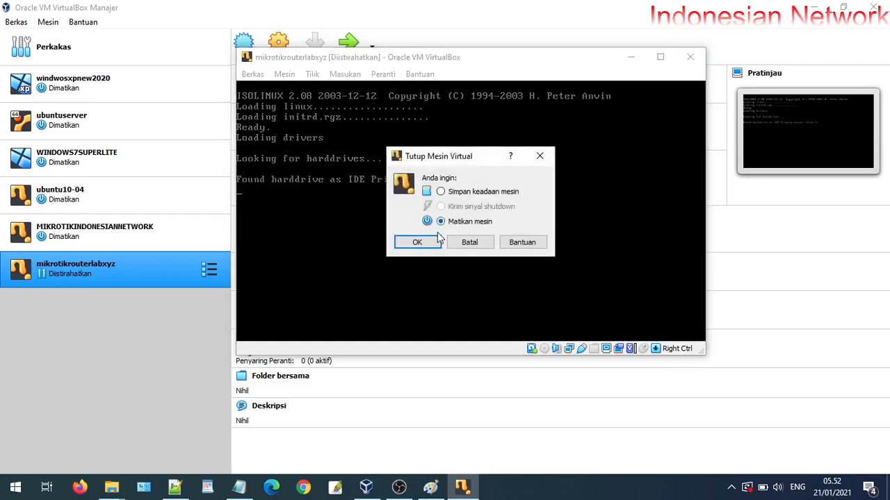
{"action": "left_click", "coordinate": [421, 244]}
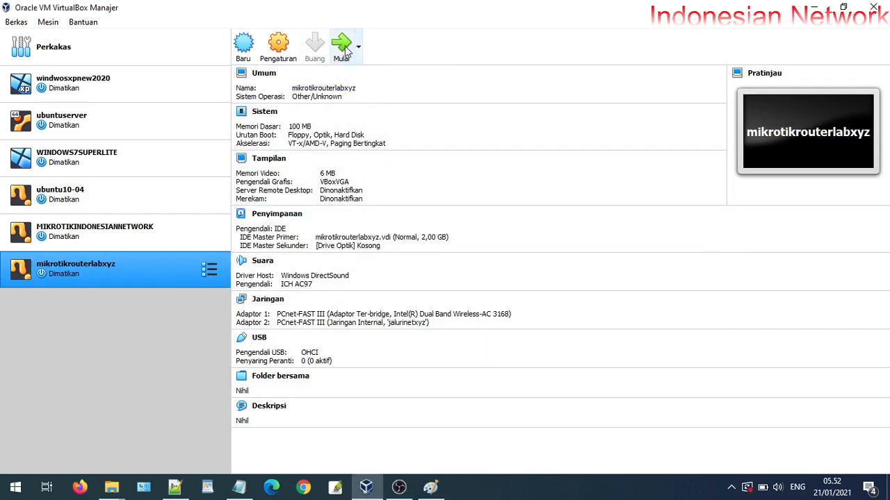
{"action": "left_click", "coordinate": [346, 48]}
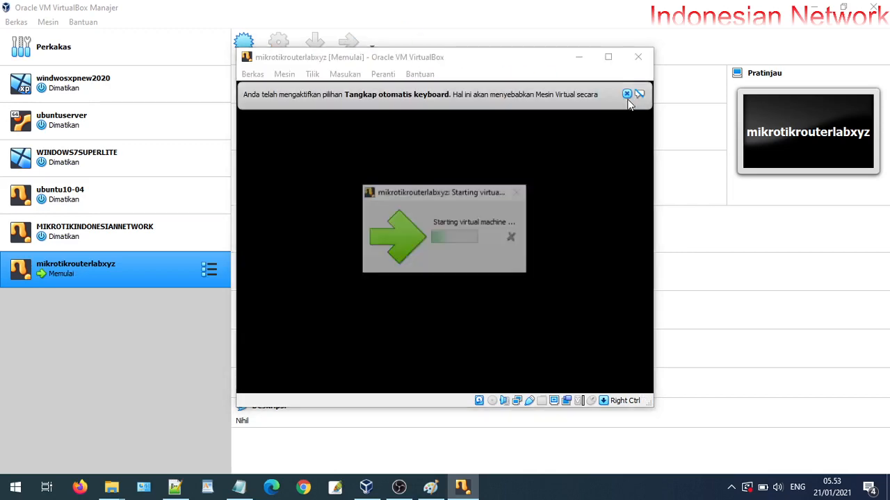
Maximize the router window, log in as admin, continue to the command prompt, then minimize it
{"action": "left_click", "coordinate": [629, 98]}
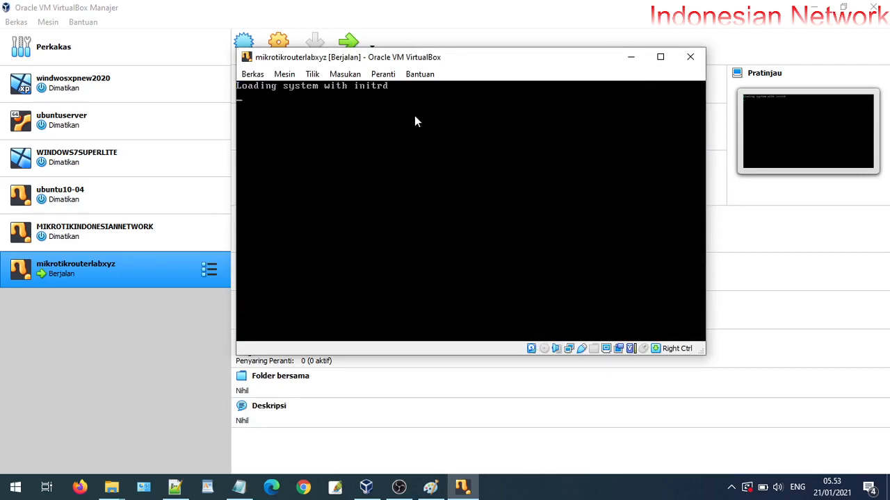
{"action": "left_click", "coordinate": [661, 58]}
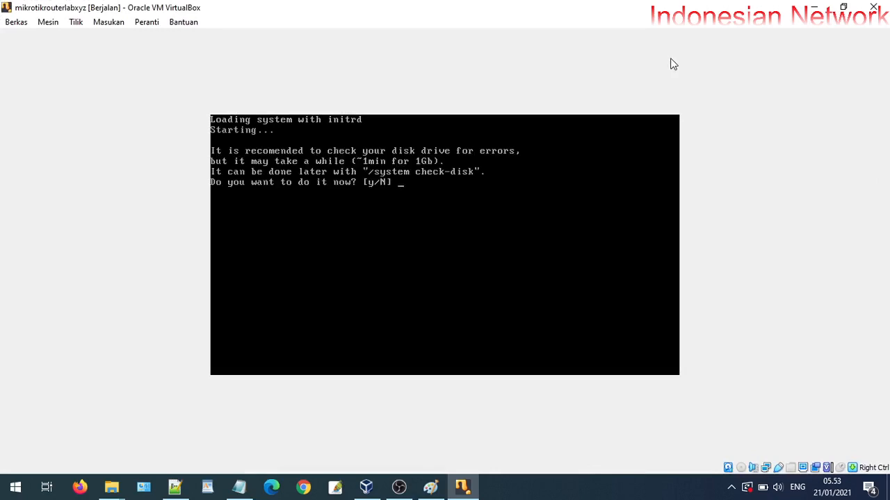
{"action": "type", "text": "Y"}
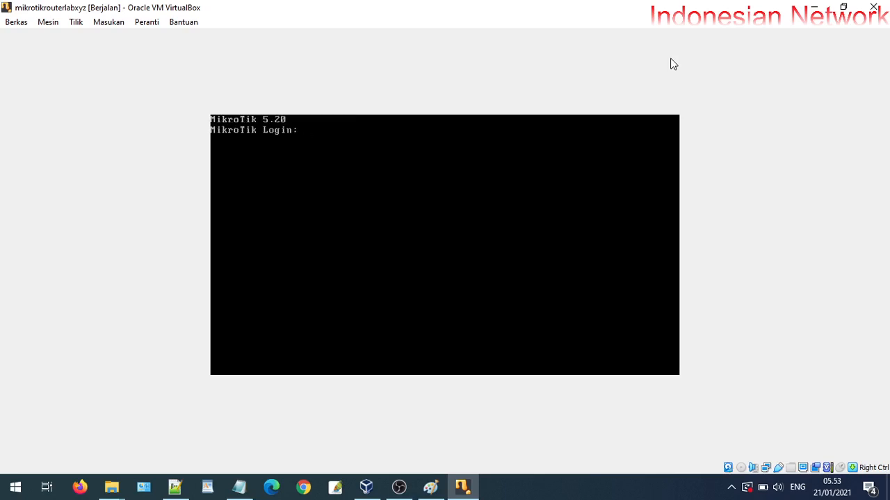
{"action": "type", "text": "AD"}
{"action": "key", "text": "BackSpace"}
{"action": "key", "text": "BackSpace"}
{"action": "type", "text": "admin"}
{"action": "key", "text": "Return"}
{"action": "key", "text": "Return"}
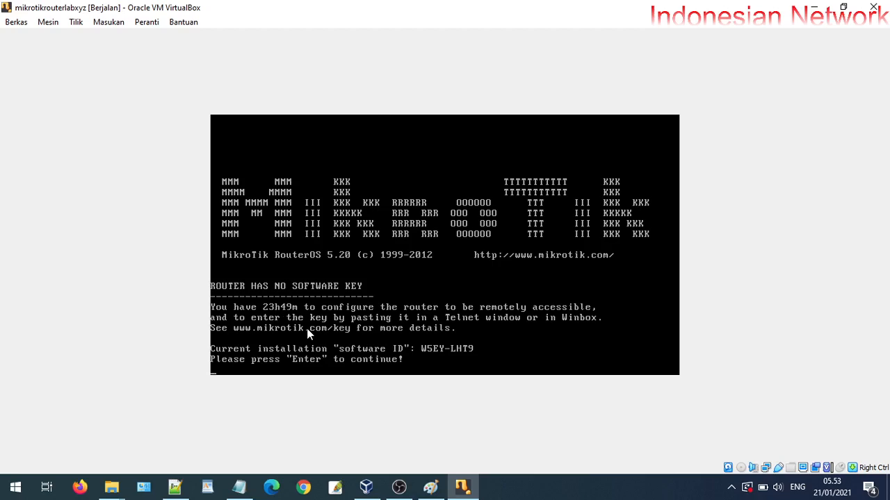
{"action": "key", "text": "Return"}
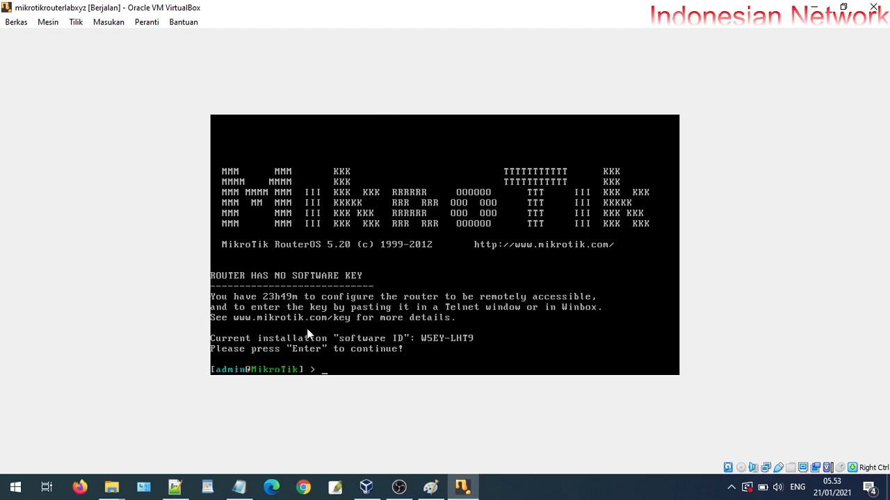
{"action": "left_click", "coordinate": [815, 8]}
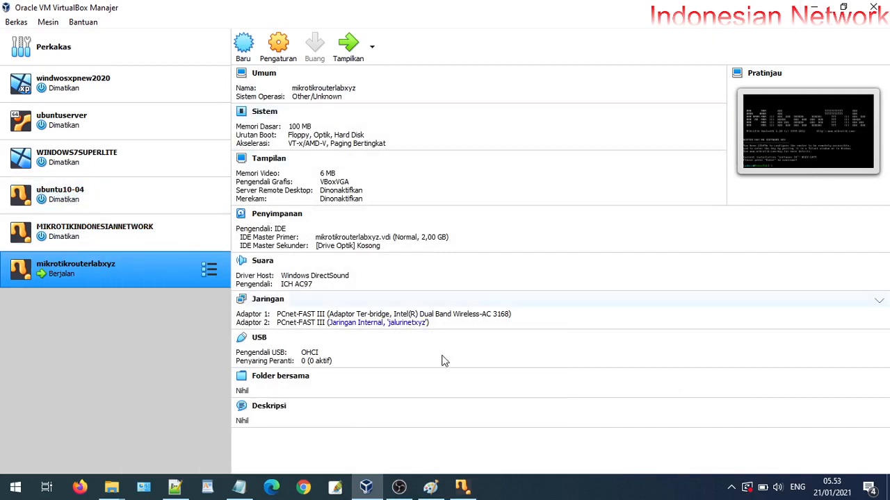
Select WINDOWS7SUPERLITE, start it, and dismiss the keyboard-capture notice
{"action": "left_click", "coordinate": [79, 160]}
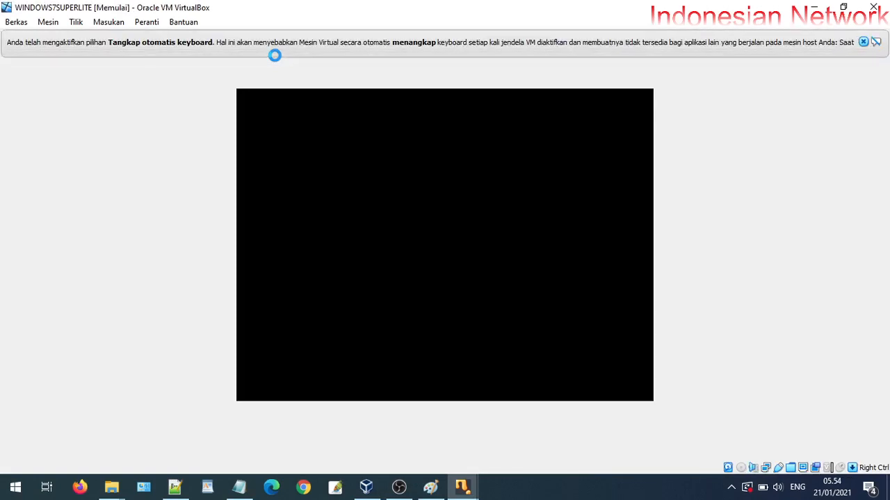
{"action": "left_click", "coordinate": [862, 43]}
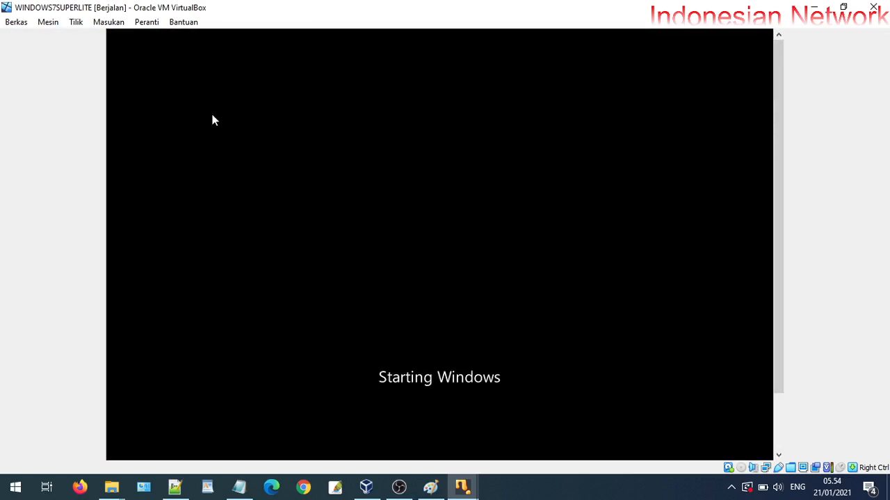
{"action": "left_click_drag", "start_coordinate": [779, 174], "coordinate": [764, 384]}
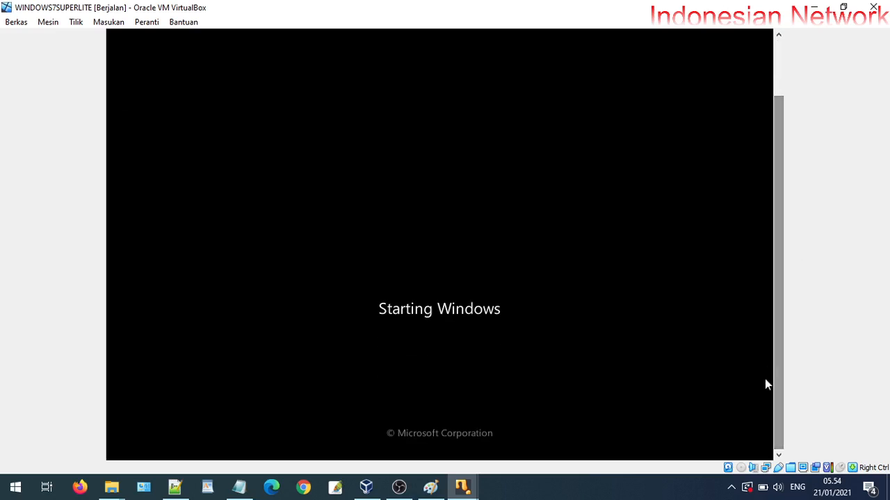
Load the lisensi & winbox & mozilla & winrar ISO into the Windows 7 VM's optical drive
{"action": "right_click", "coordinate": [741, 468]}
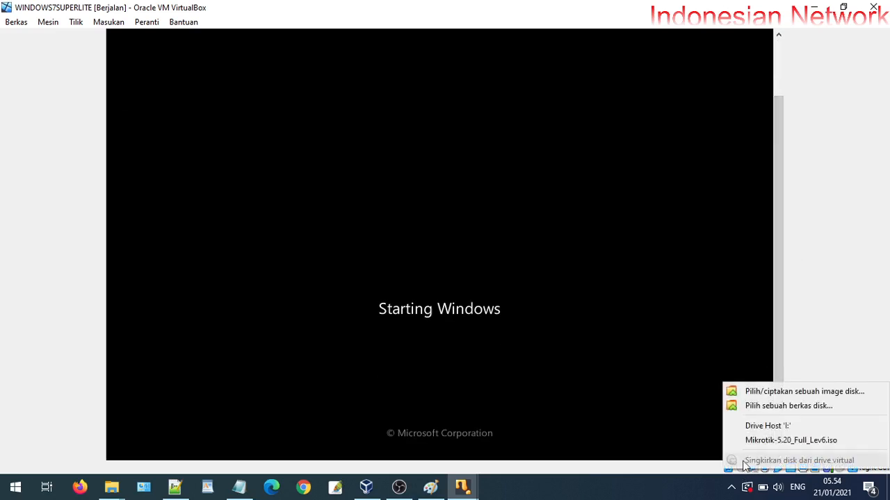
{"action": "left_click", "coordinate": [775, 407]}
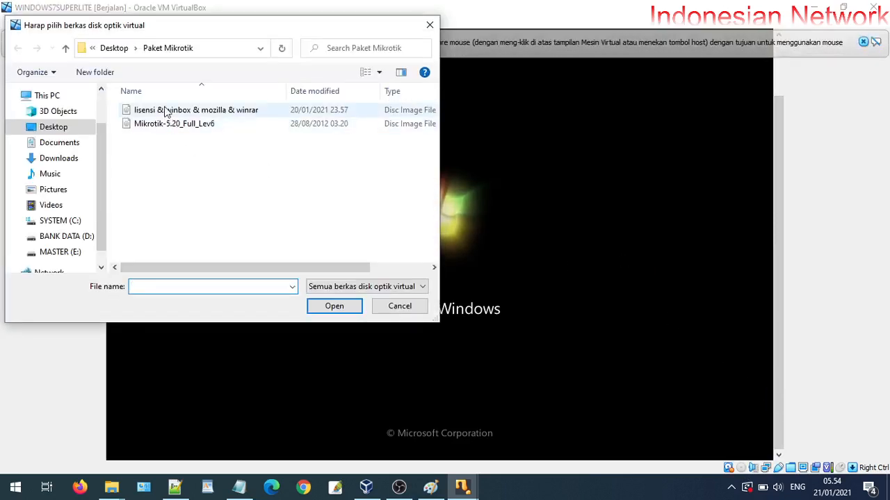
{"action": "left_click", "coordinate": [166, 111]}
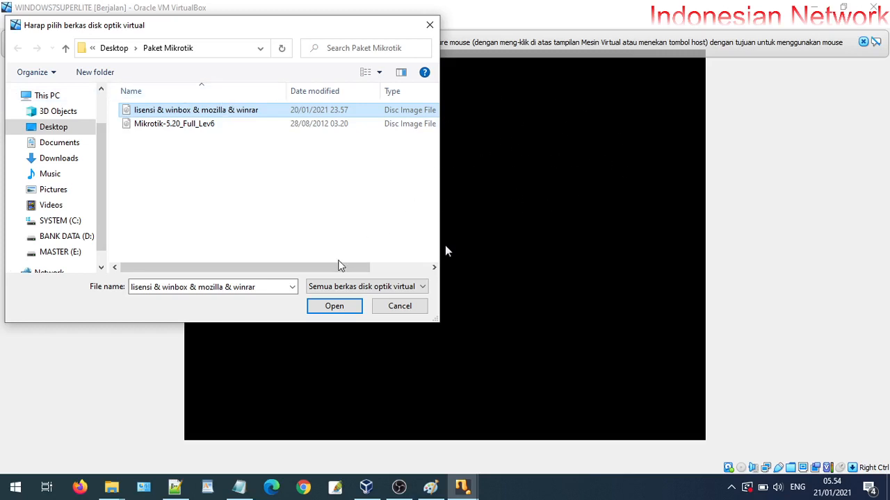
{"action": "left_click", "coordinate": [334, 306]}
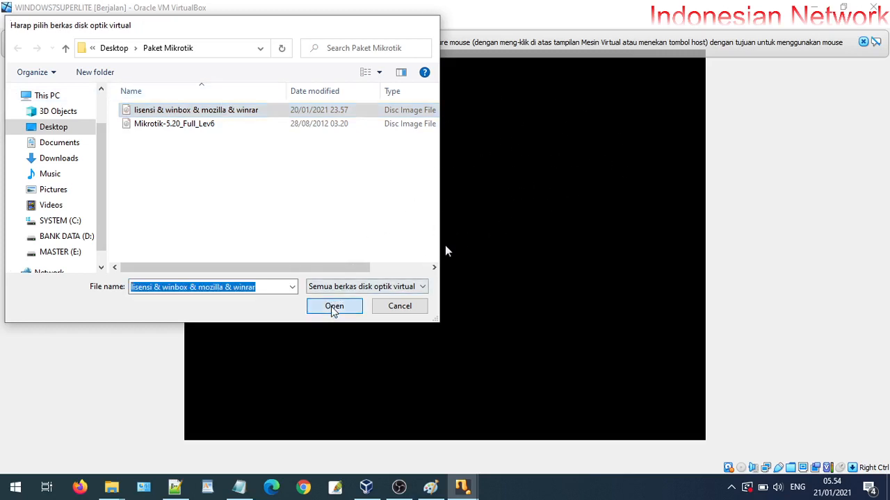
{"action": "left_click", "coordinate": [863, 43]}
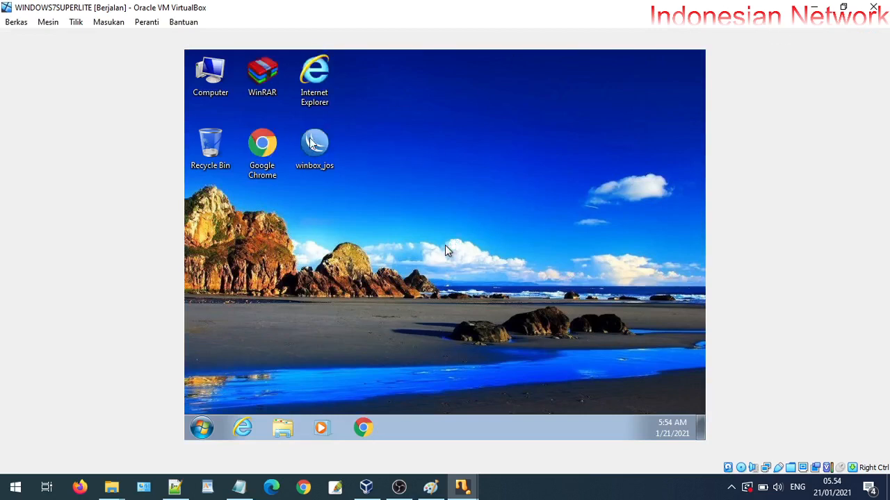
Check the inserted disc and open Windows Explorer on the client desktop
{"action": "left_click", "coordinate": [754, 466]}
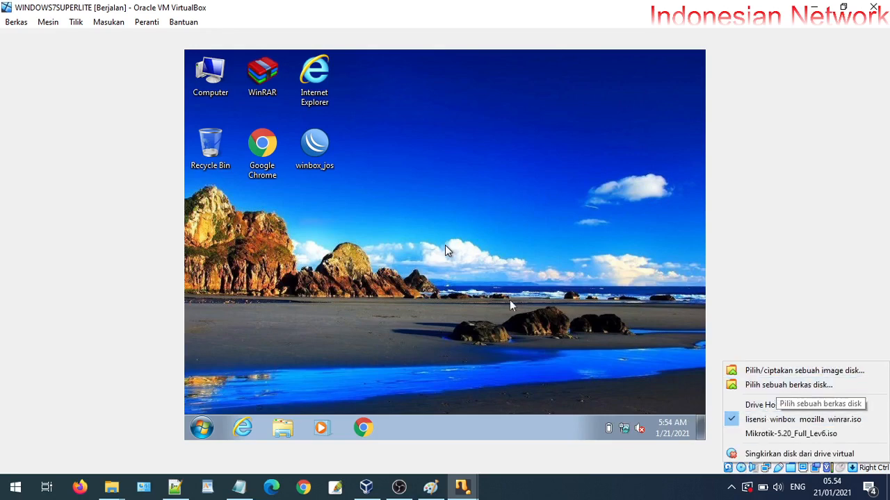
{"action": "left_click", "coordinate": [776, 387]}
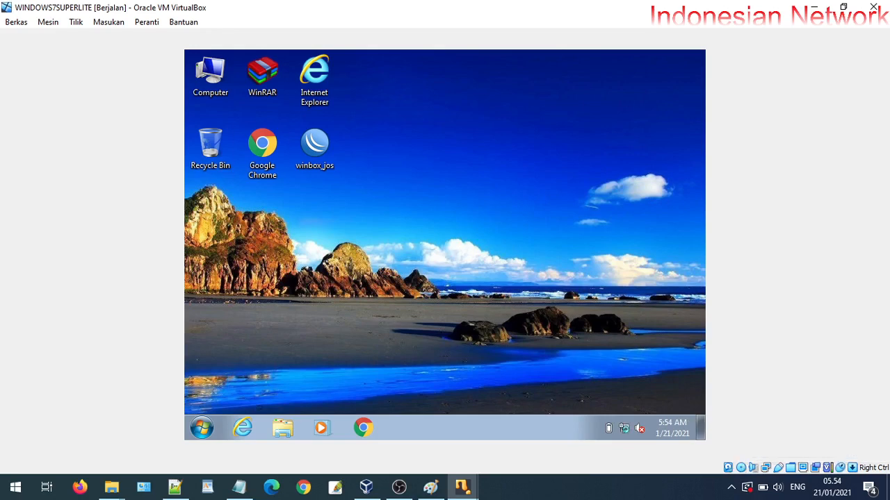
{"action": "left_click", "coordinate": [292, 430]}
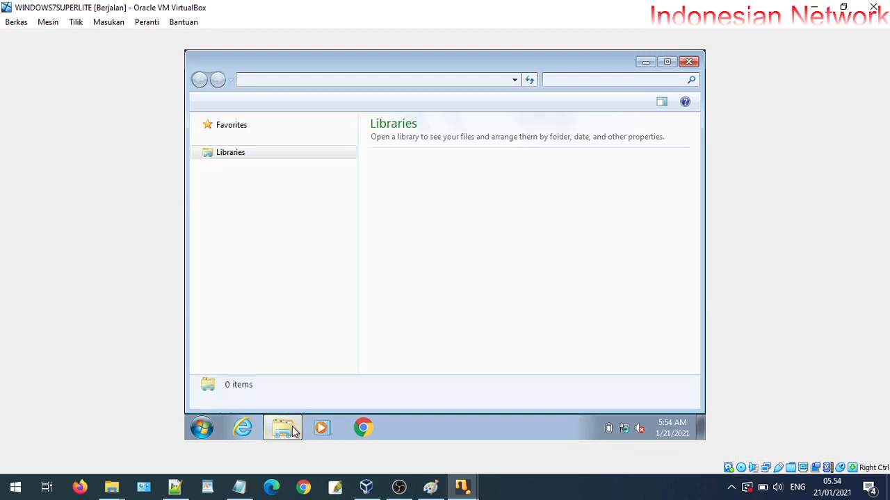
Copy the three folders from the Paket Mikrotik CD and paste them into Local Disk (C:)
{"action": "left_click", "coordinate": [256, 306]}
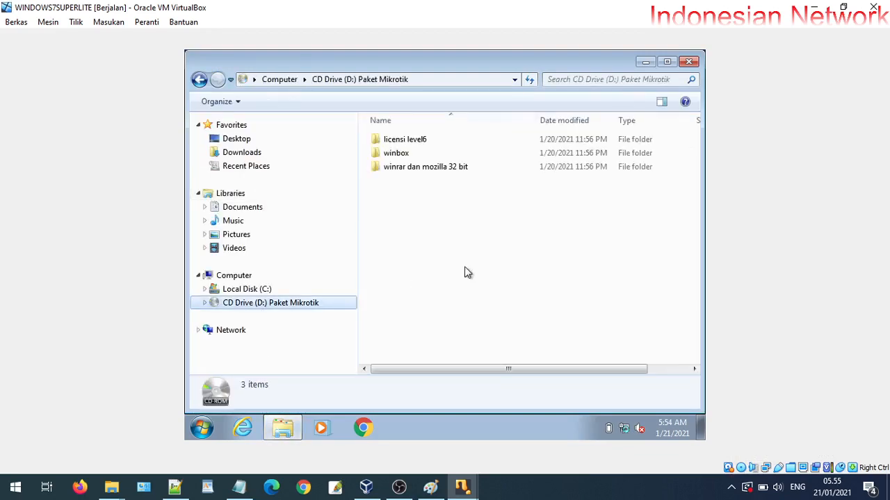
{"action": "left_click_drag", "start_coordinate": [483, 218], "coordinate": [372, 126]}
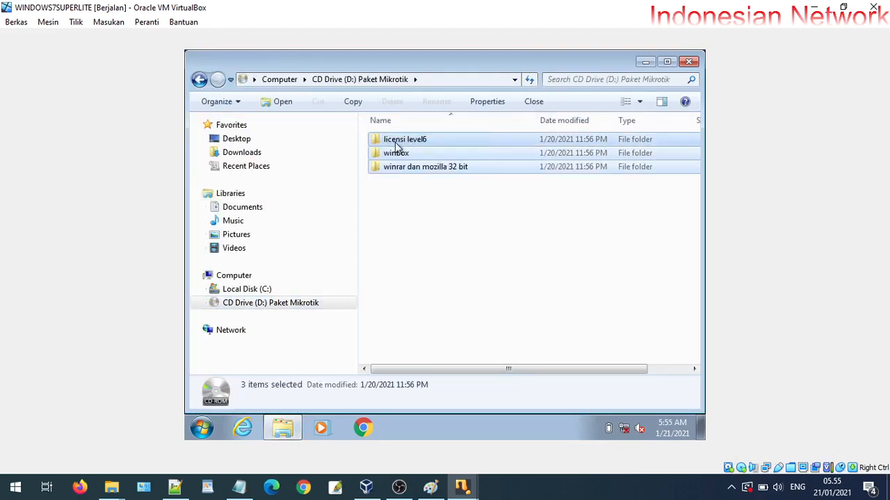
{"action": "right_click", "coordinate": [394, 143]}
{"action": "left_click", "coordinate": [426, 297]}
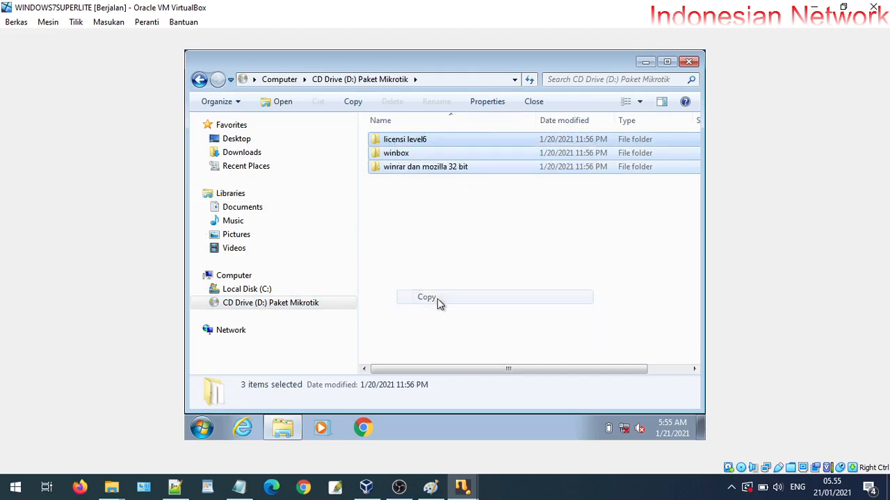
{"action": "left_click", "coordinate": [254, 288]}
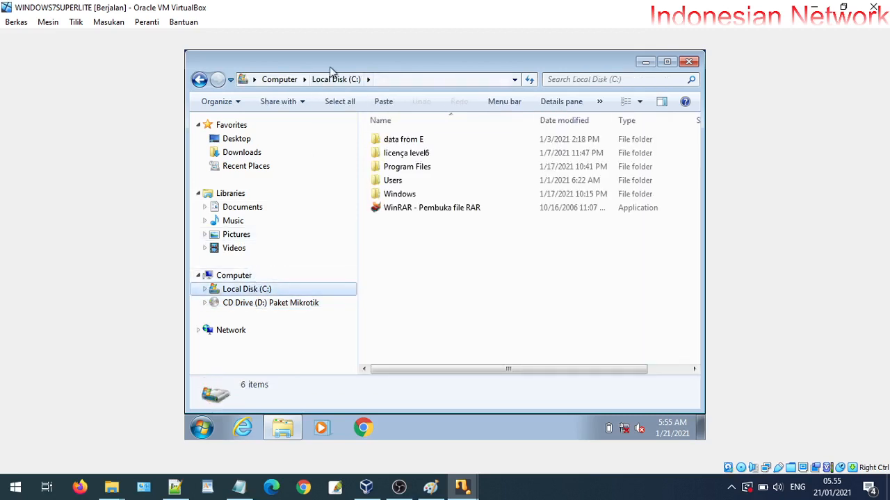
{"action": "right_click", "coordinate": [497, 350]}
{"action": "left_click", "coordinate": [529, 268]}
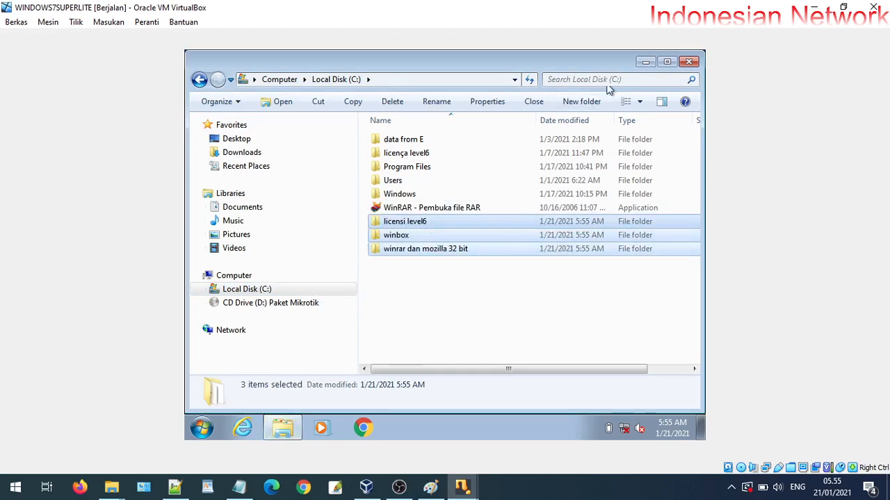
Create a desktop shortcut for winbox_jos from the C:\winbox folder
{"action": "left_click", "coordinate": [644, 62]}
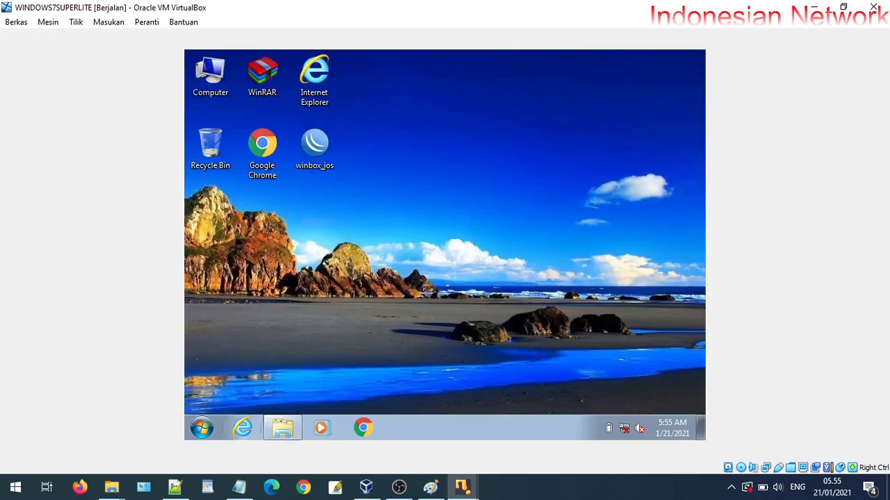
{"action": "left_click", "coordinate": [281, 427]}
{"action": "left_click", "coordinate": [403, 267]}
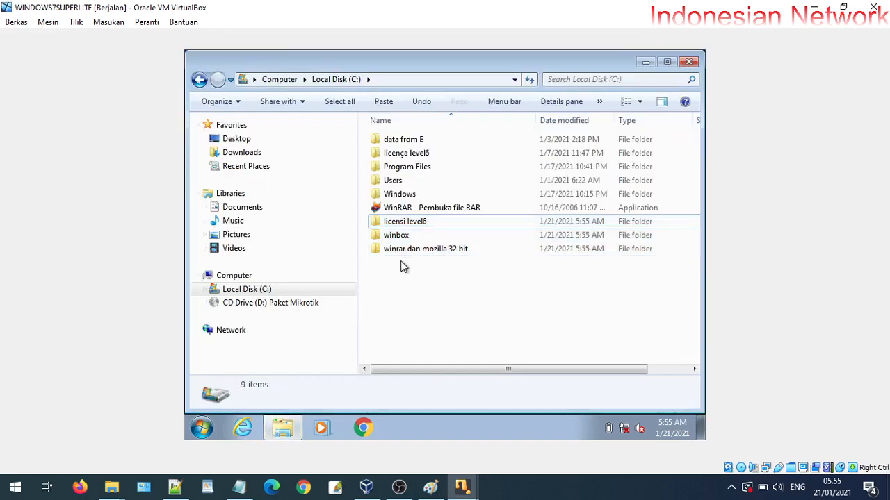
{"action": "double_click", "coordinate": [406, 236]}
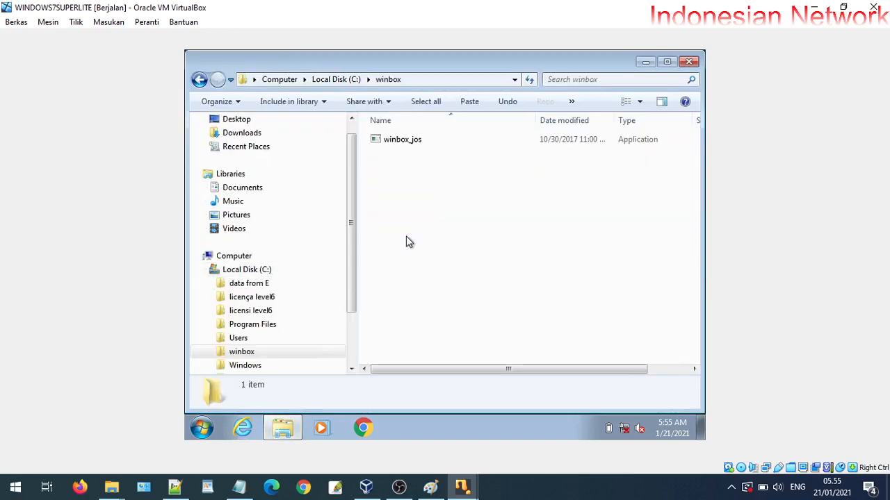
{"action": "left_click", "coordinate": [416, 142]}
{"action": "right_click", "coordinate": [416, 142]}
{"action": "mouse_move", "coordinate": [584, 293]}
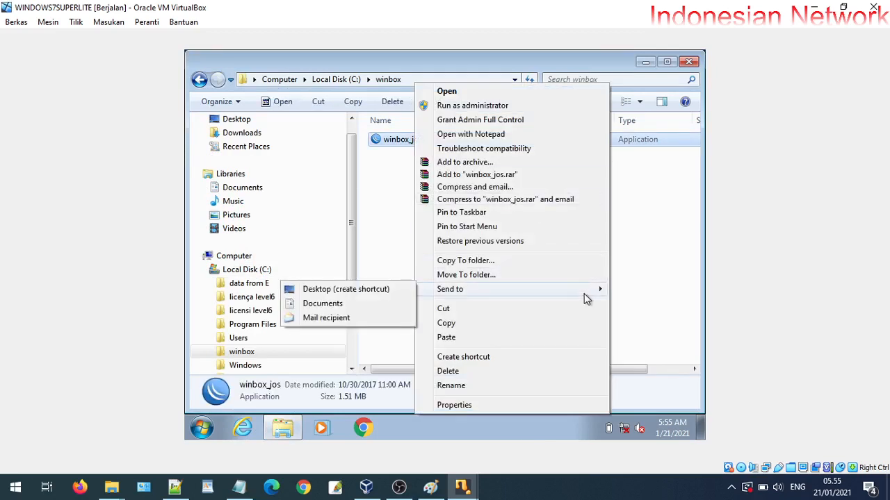
{"action": "left_click", "coordinate": [383, 291]}
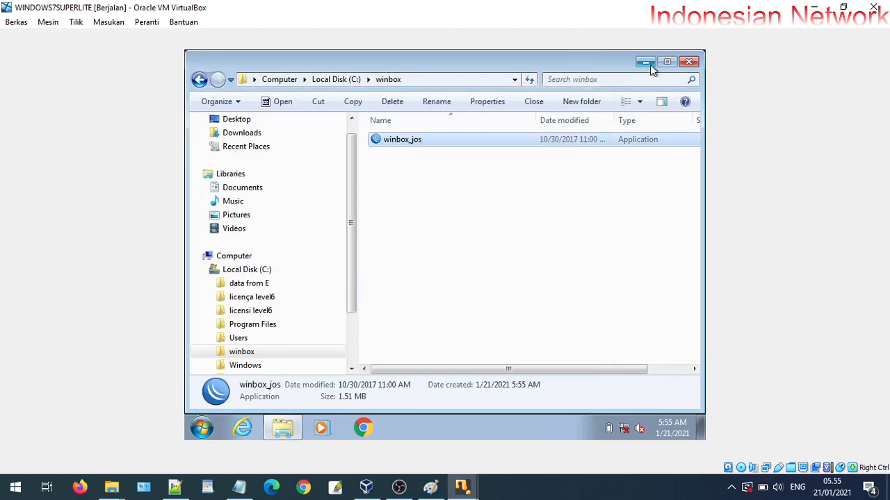
{"action": "left_click", "coordinate": [645, 63]}
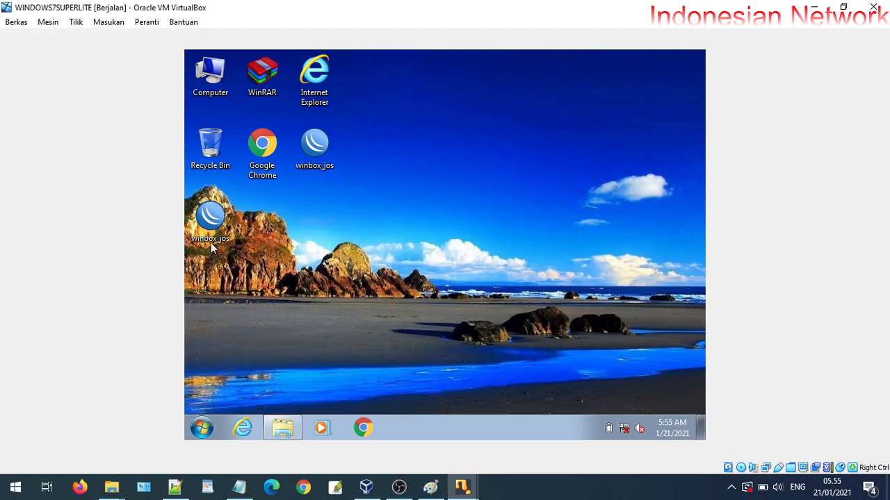
Launch WinBox from the winbox_jos shortcut and refresh Neighbors repeatedly, still finding 0 routers
{"action": "left_click_drag", "start_coordinate": [212, 236], "coordinate": [390, 92]}
{"action": "double_click", "coordinate": [381, 77]}
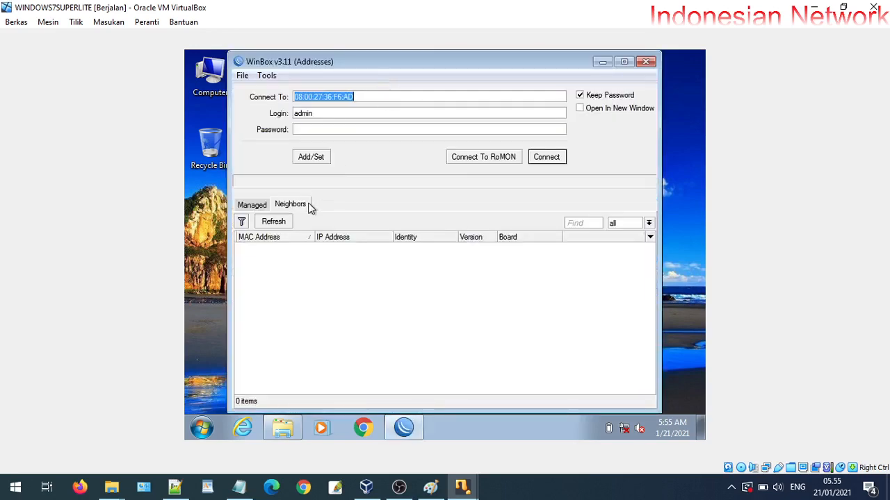
{"action": "left_click", "coordinate": [265, 224]}
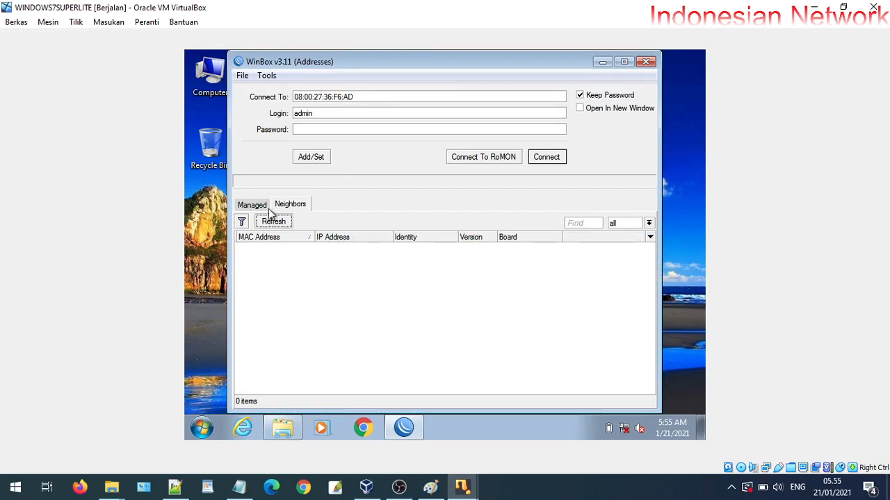
{"action": "left_click", "coordinate": [286, 208]}
{"action": "left_click", "coordinate": [276, 226]}
{"action": "left_click", "coordinate": [262, 206]}
{"action": "left_click", "coordinate": [283, 205]}
{"action": "left_click", "coordinate": [276, 224]}
{"action": "left_click", "coordinate": [276, 223]}
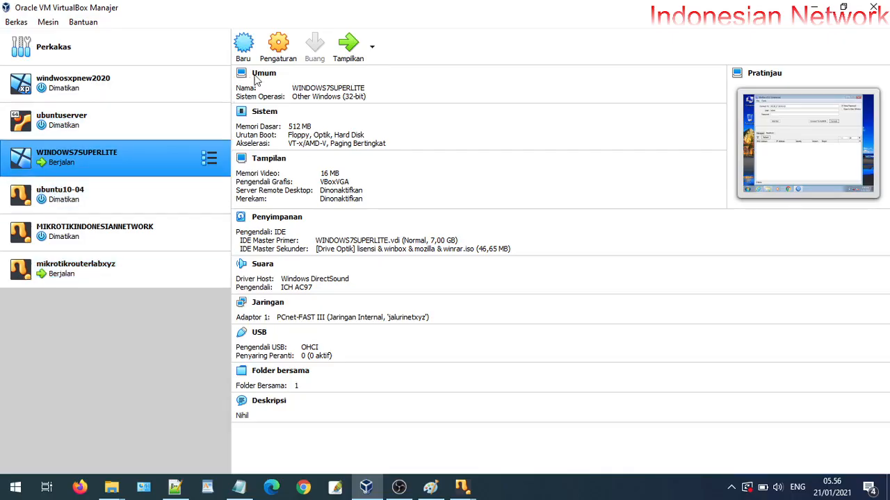
Check that WINDOWS7SUPERLITE's Adaptor 1 is attached to internal network jalurinetxyz
{"action": "left_click", "coordinate": [288, 61]}
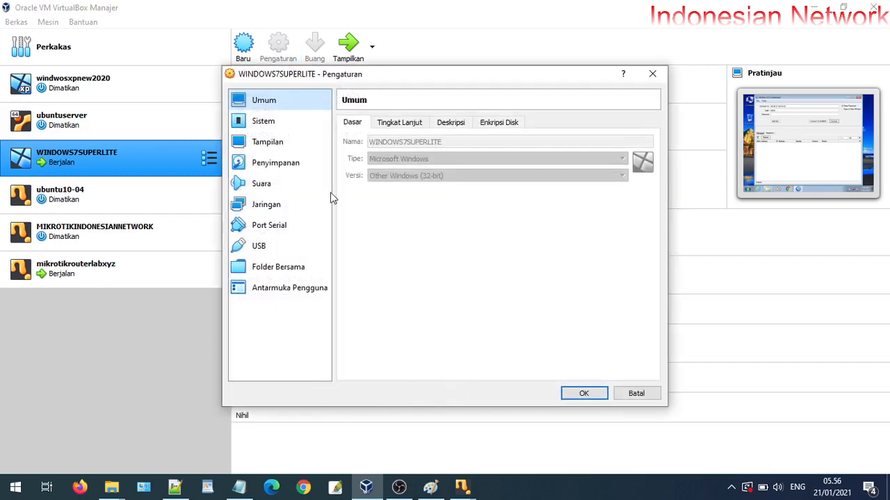
{"action": "left_click", "coordinate": [284, 205]}
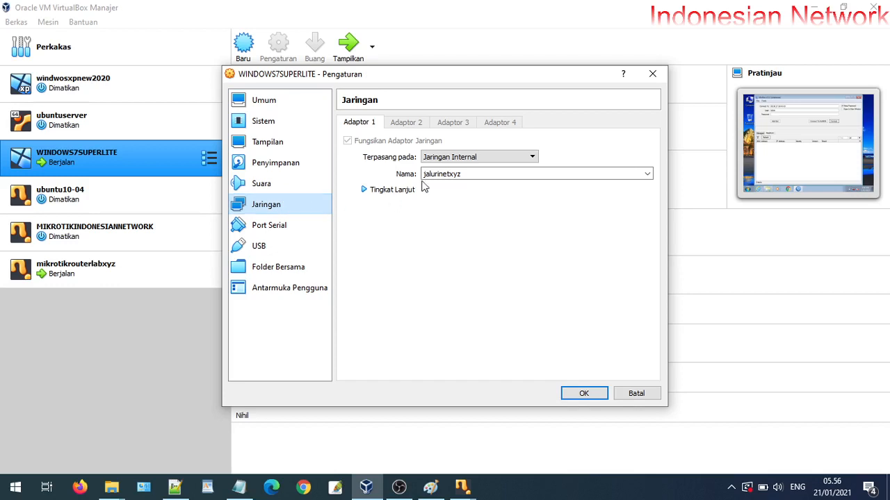
{"action": "left_click", "coordinate": [403, 193]}
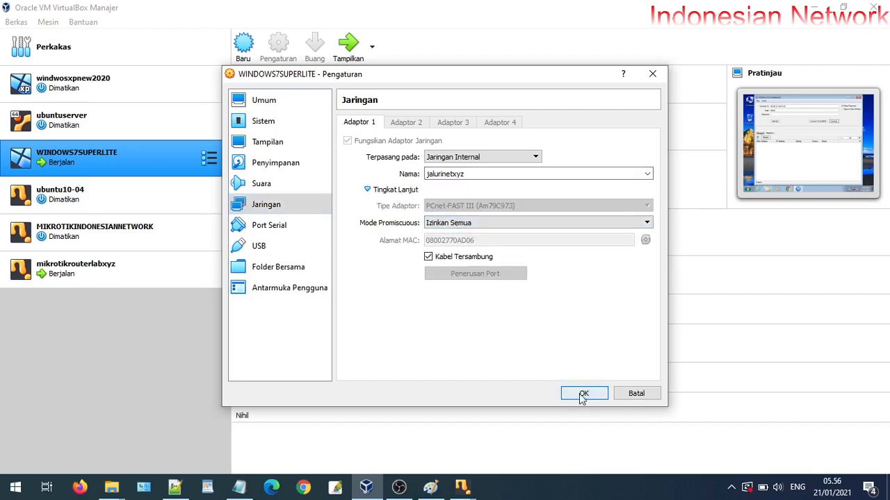
{"action": "key", "text": "Return"}
Check that mikrotikrouterlabxyz's Adaptor 2 is on internal network jalurinetxyz
{"action": "left_click", "coordinate": [113, 267]}
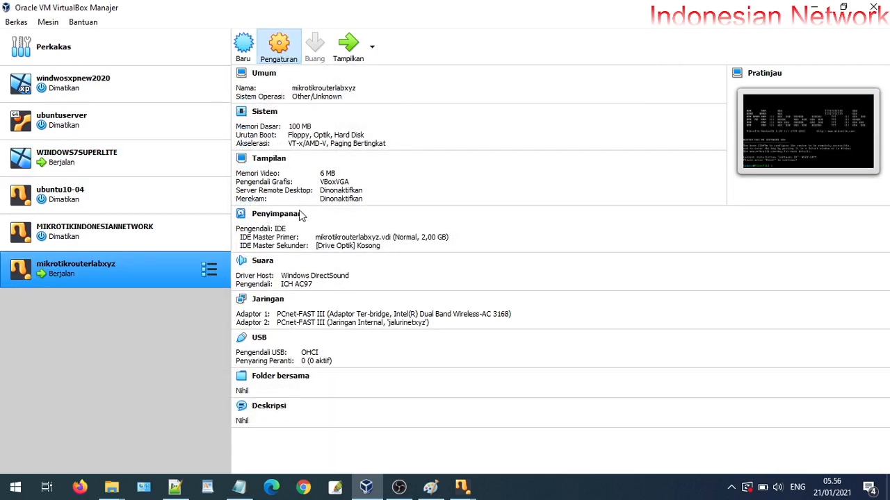
{"action": "key", "text": "ctrl+s"}
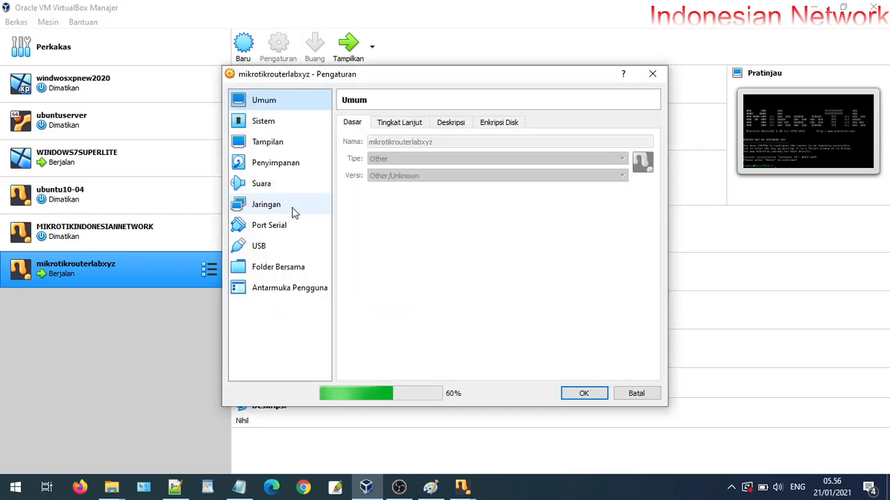
{"action": "left_click", "coordinate": [268, 204]}
{"action": "left_click", "coordinate": [410, 122]}
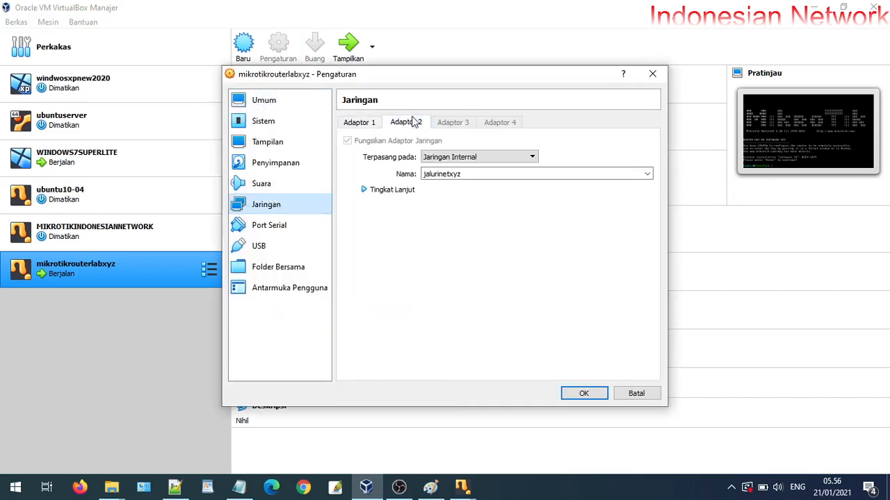
{"action": "left_click", "coordinate": [403, 192]}
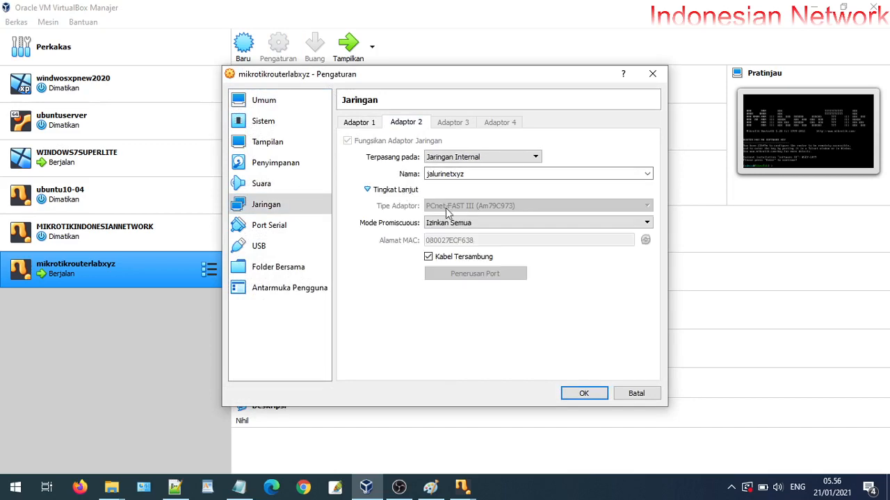
{"action": "left_click", "coordinate": [584, 394]}
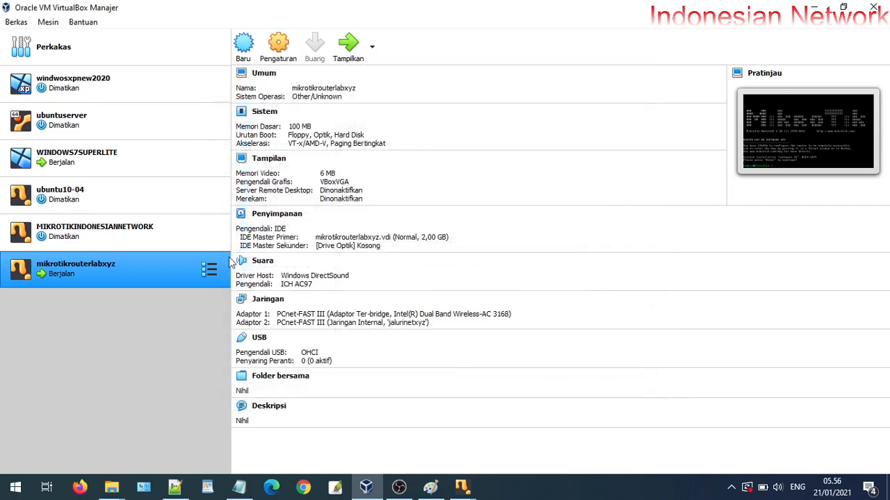
Return to the WINDOWS7SUPERLITE client and rescan WinBox Neighbors several times, still 0 items
{"action": "mouse_move", "coordinate": [462, 485]}
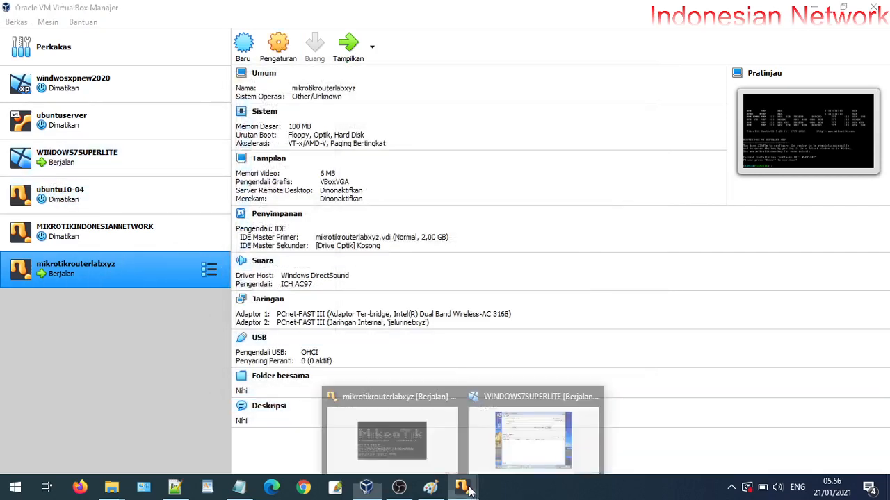
{"action": "left_click", "coordinate": [518, 463]}
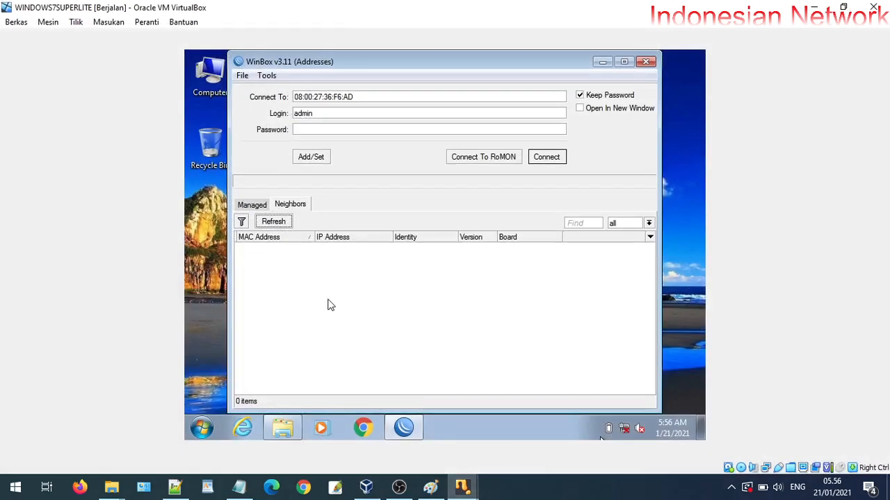
{"action": "left_click", "coordinate": [280, 225]}
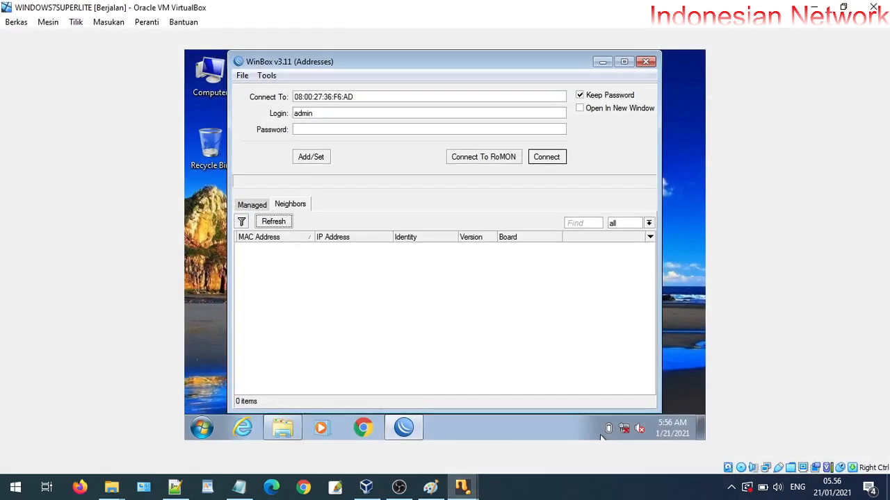
{"action": "left_click", "coordinate": [273, 223]}
{"action": "left_click", "coordinate": [260, 209]}
{"action": "left_click", "coordinate": [278, 207]}
{"action": "left_click", "coordinate": [277, 220]}
{"action": "left_click", "coordinate": [277, 223]}
{"action": "left_click", "coordinate": [277, 222]}
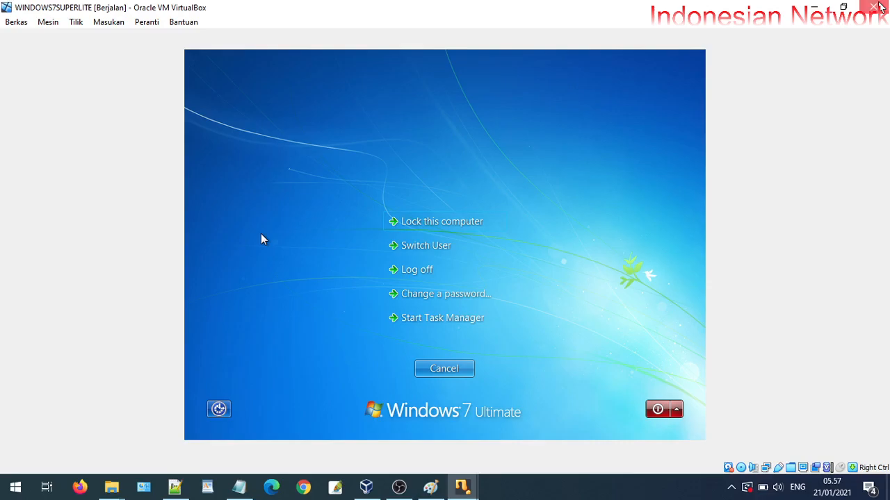
Power off the WINDOWS7SUPERLITE client and then the mikrotikrouterlabxyz router VM
{"action": "left_click", "coordinate": [873, 7]}
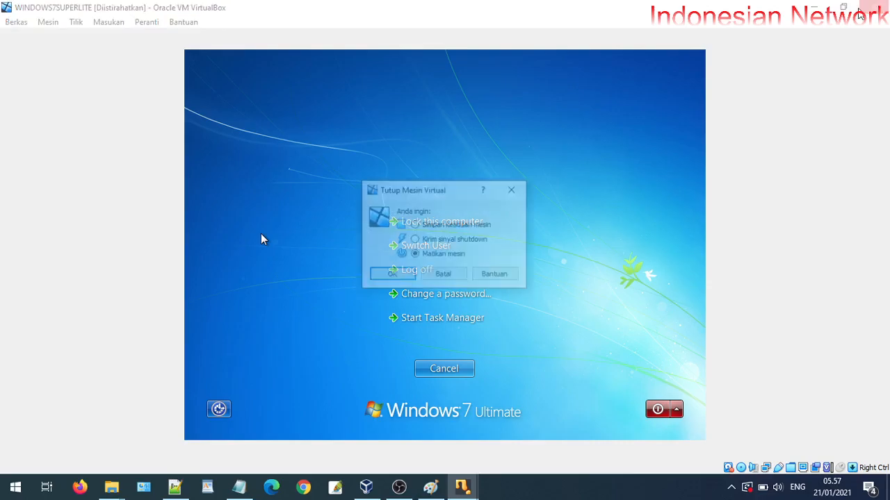
{"action": "left_click", "coordinate": [407, 274]}
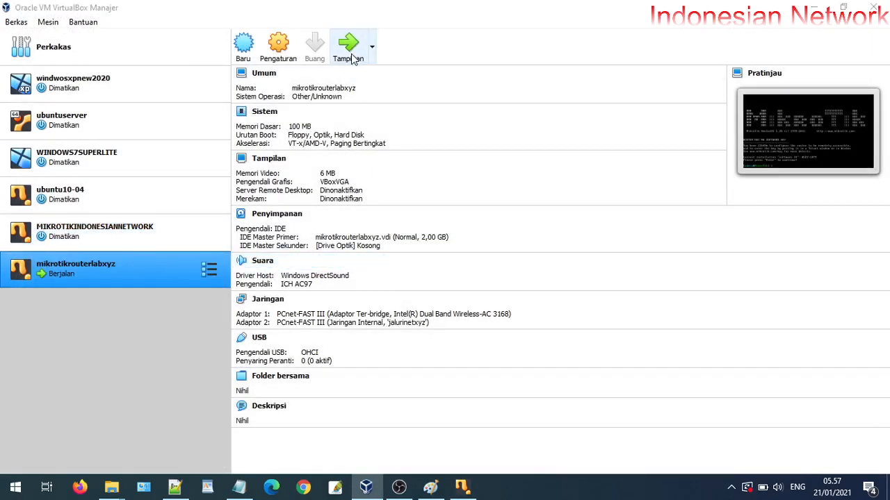
{"action": "left_click", "coordinate": [350, 44]}
{"action": "left_click", "coordinate": [877, 6]}
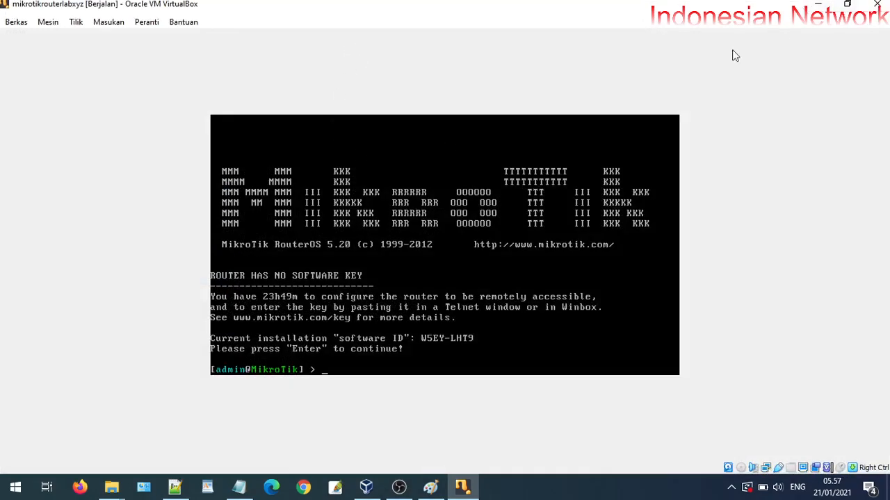
{"action": "left_click", "coordinate": [391, 276]}
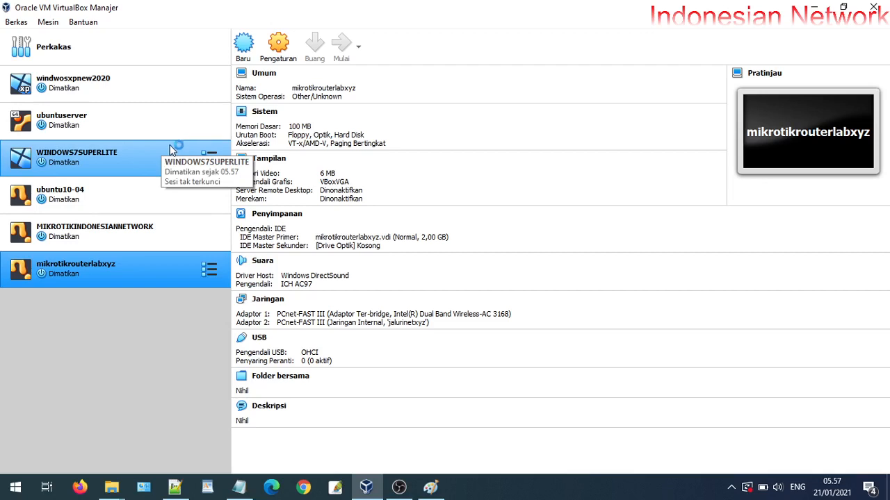
Start WINDOWS7SUPERLITE and choose Start Windows Normally at the error recovery prompt
{"action": "left_click", "coordinate": [131, 159]}
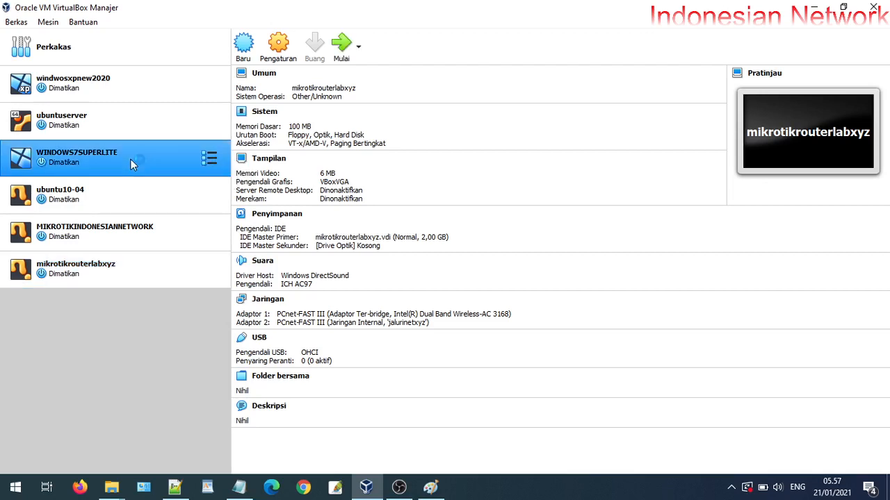
{"action": "left_click", "coordinate": [341, 45]}
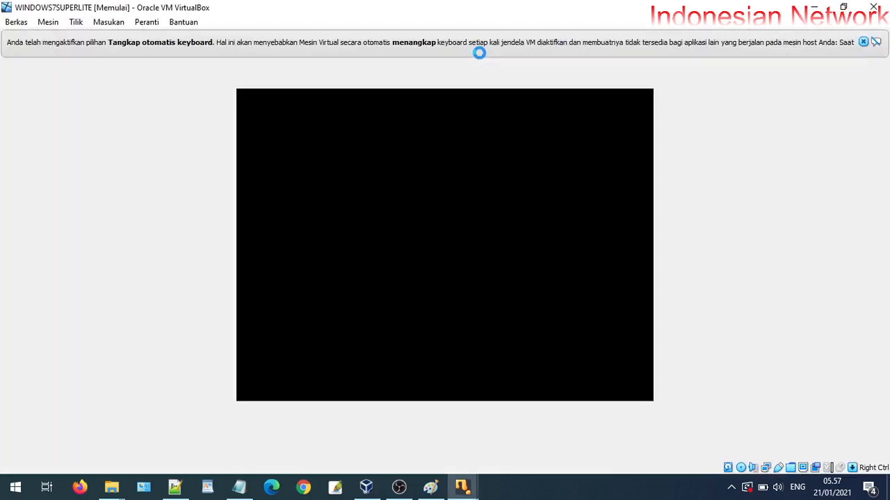
{"action": "left_click", "coordinate": [865, 42]}
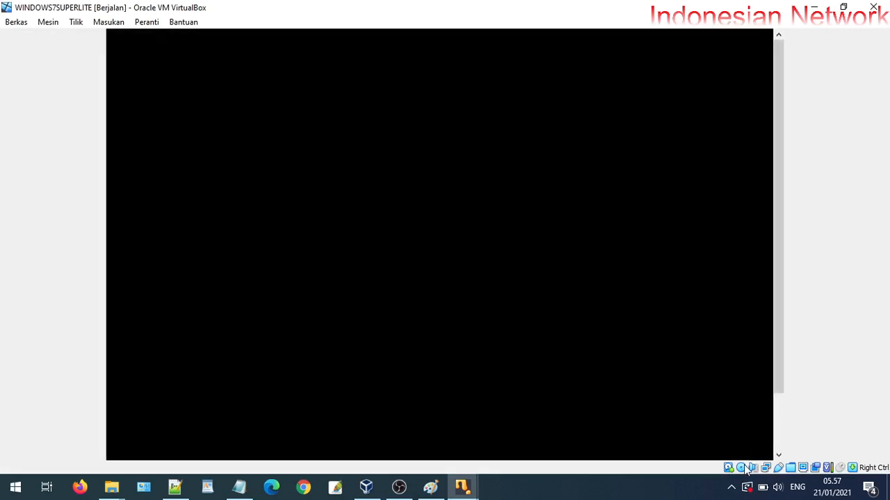
{"action": "left_click", "coordinate": [745, 469]}
{"action": "left_click", "coordinate": [769, 420]}
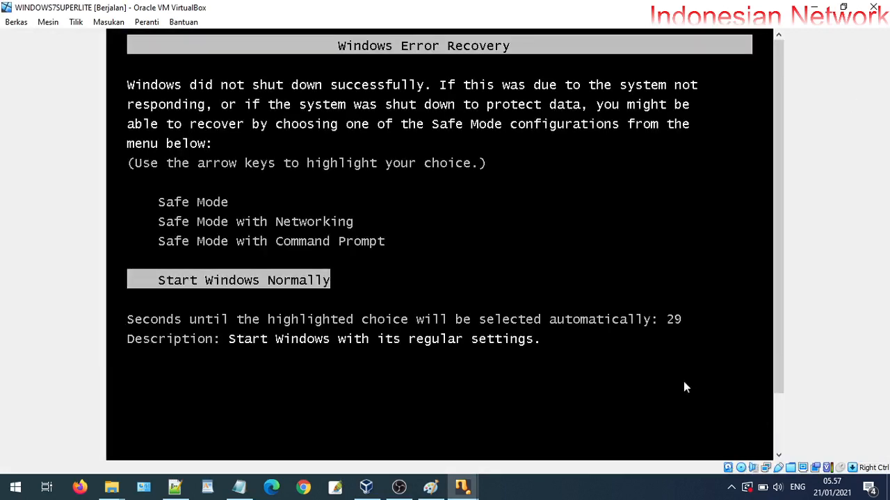
{"action": "key", "text": "Return"}
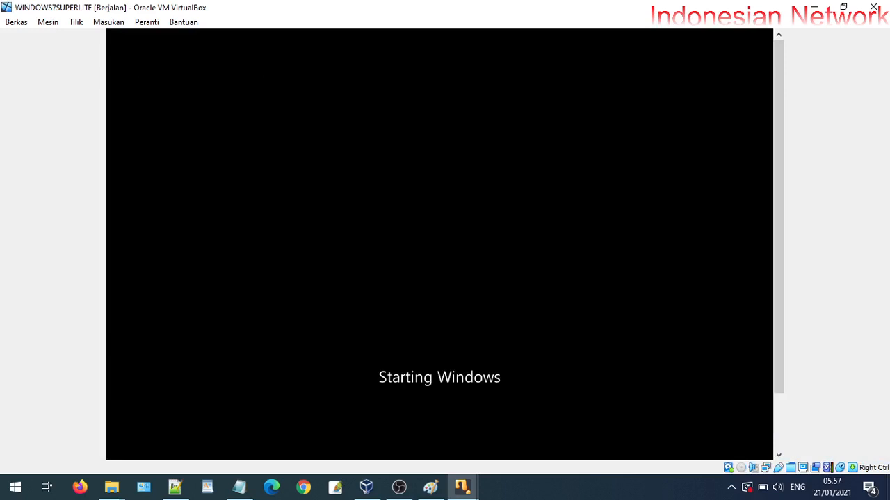
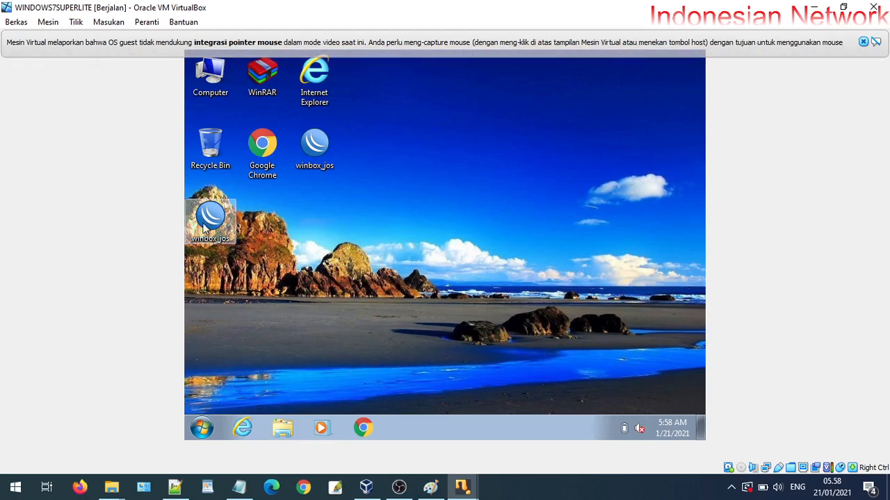
Move the winbox_jos shortcut beside Internet Explorer and run it as administrator
{"action": "left_click_drag", "start_coordinate": [201, 226], "coordinate": [520, 145]}
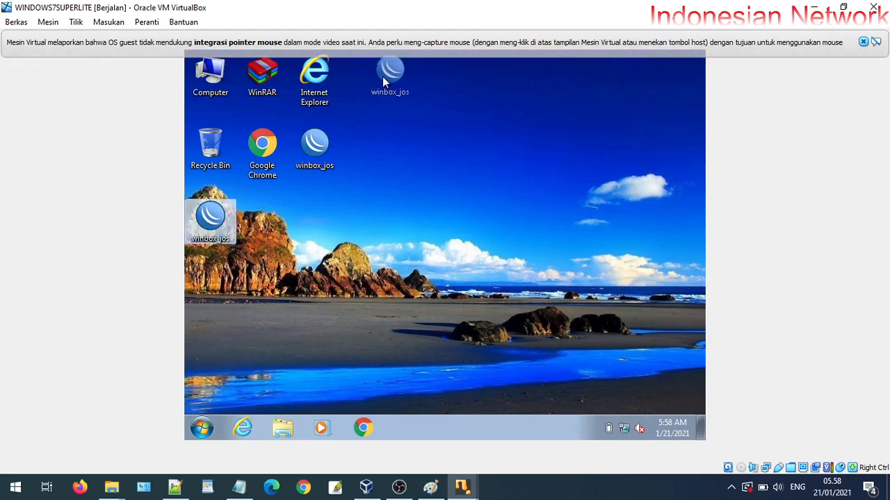
{"action": "left_click_drag", "start_coordinate": [383, 77], "coordinate": [390, 84]}
{"action": "right_click", "coordinate": [380, 81]}
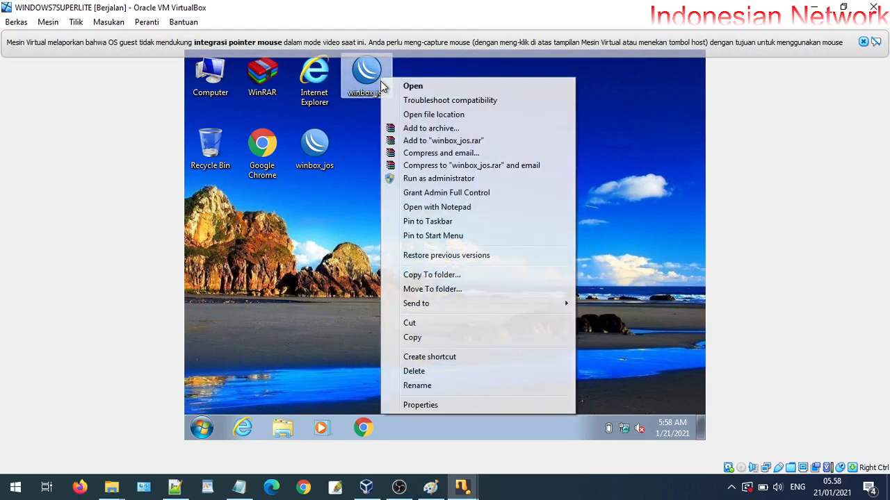
{"action": "left_click", "coordinate": [410, 178]}
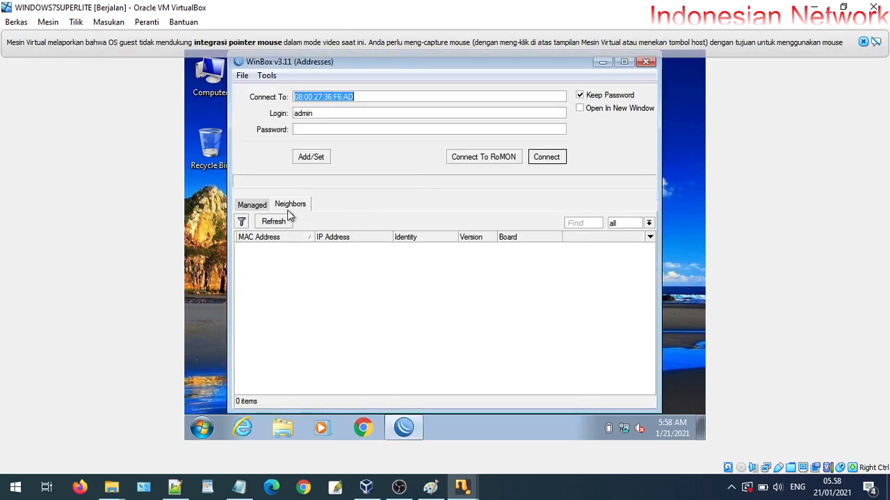
Switch between WinBox's Managed and Neighbors lists and rescan twice for neighbor routers
{"action": "left_click", "coordinate": [254, 206]}
{"action": "left_click", "coordinate": [285, 206]}
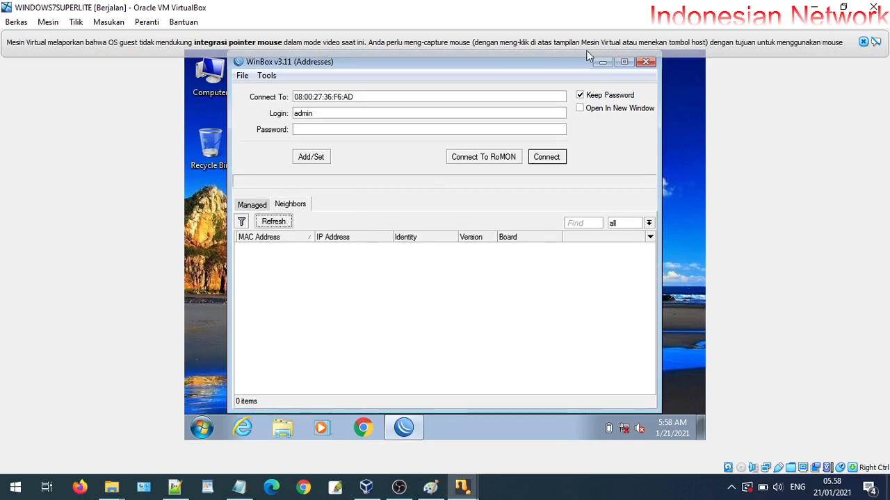
{"action": "left_click", "coordinate": [264, 207]}
{"action": "left_click", "coordinate": [280, 208]}
{"action": "left_click", "coordinate": [278, 222]}
{"action": "left_click", "coordinate": [261, 206]}
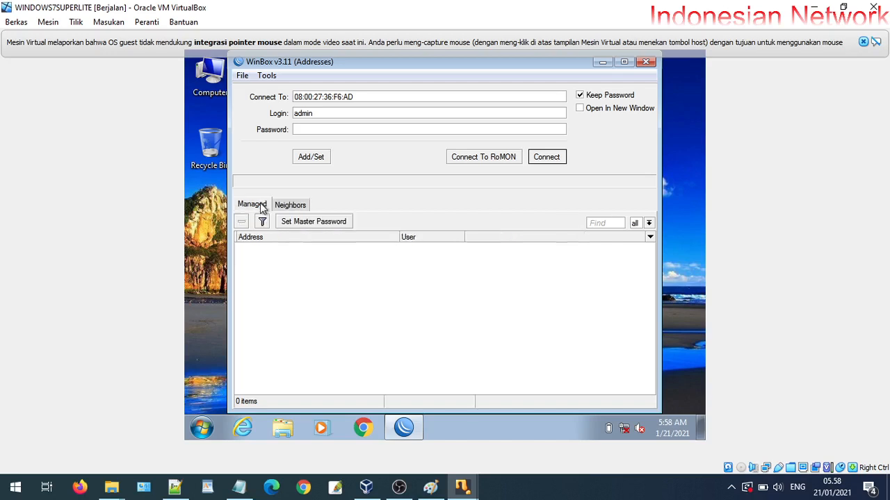
{"action": "left_click", "coordinate": [280, 209]}
{"action": "left_click", "coordinate": [258, 206]}
{"action": "left_click", "coordinate": [283, 206]}
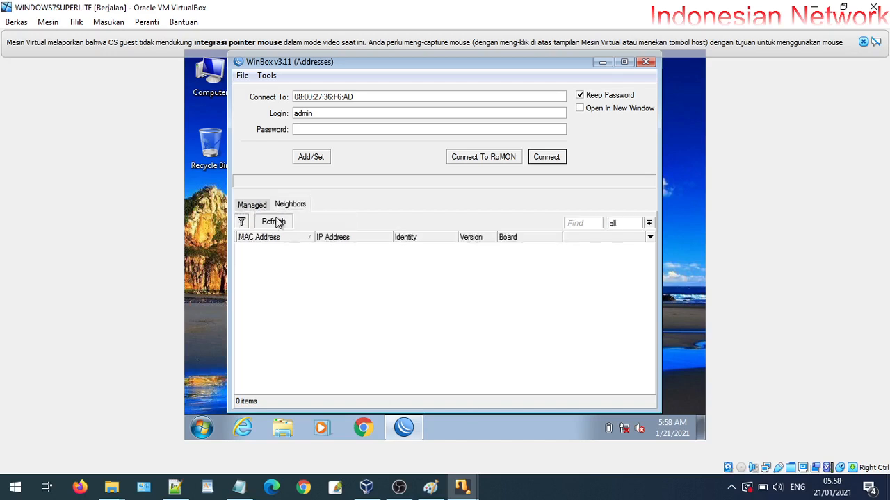
{"action": "left_click", "coordinate": [276, 222]}
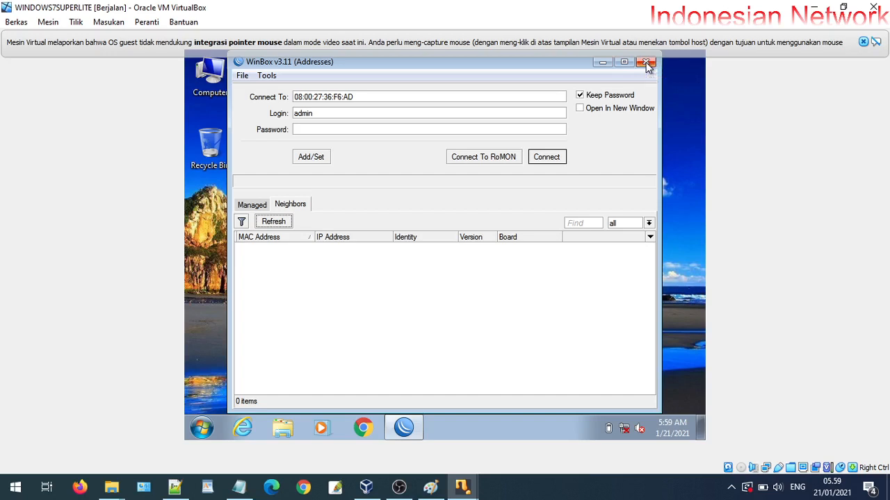
Restart WinBox, rescan Neighbors once more, close it, and shut down the Windows 7 guest
{"action": "left_click", "coordinate": [646, 64]}
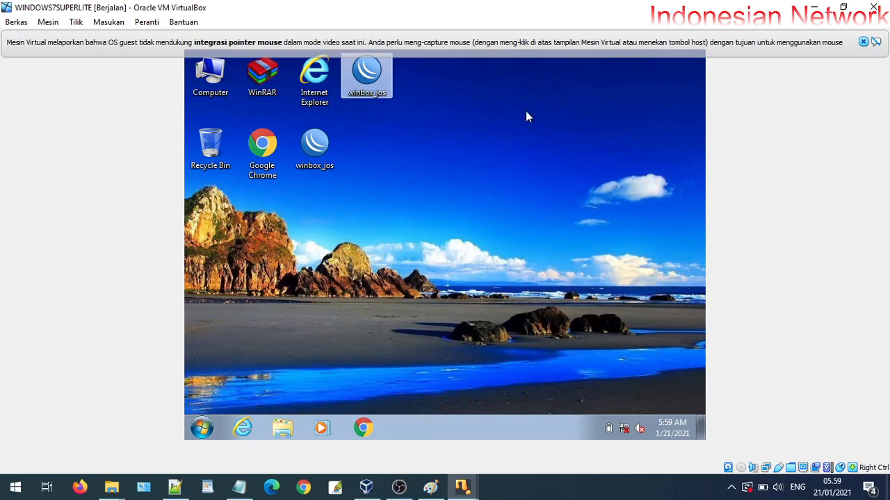
{"action": "double_click", "coordinate": [312, 147]}
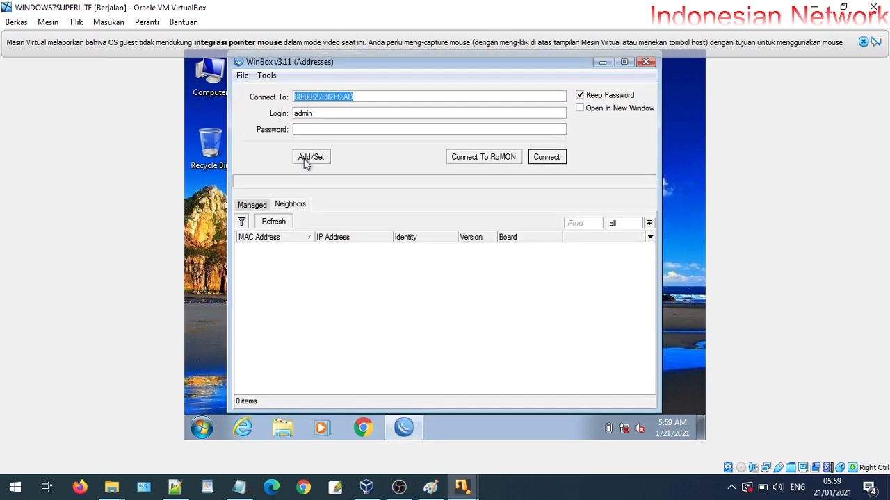
{"action": "left_click", "coordinate": [273, 223]}
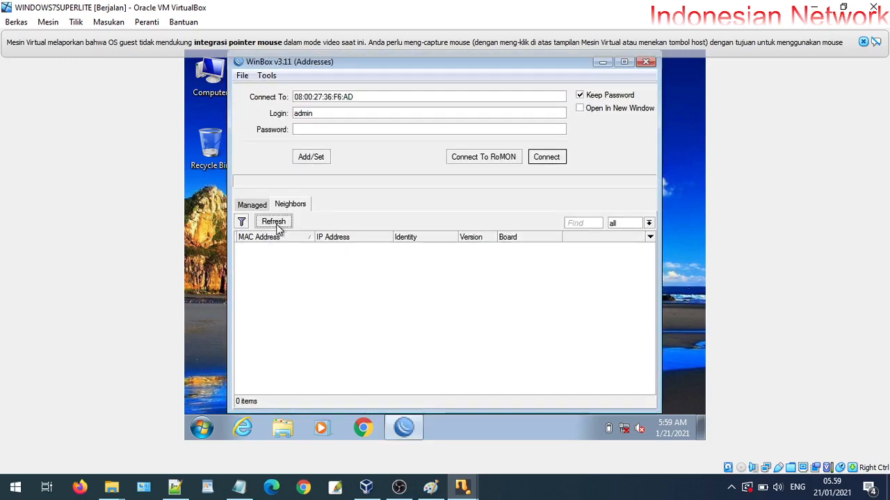
{"action": "left_click", "coordinate": [646, 64]}
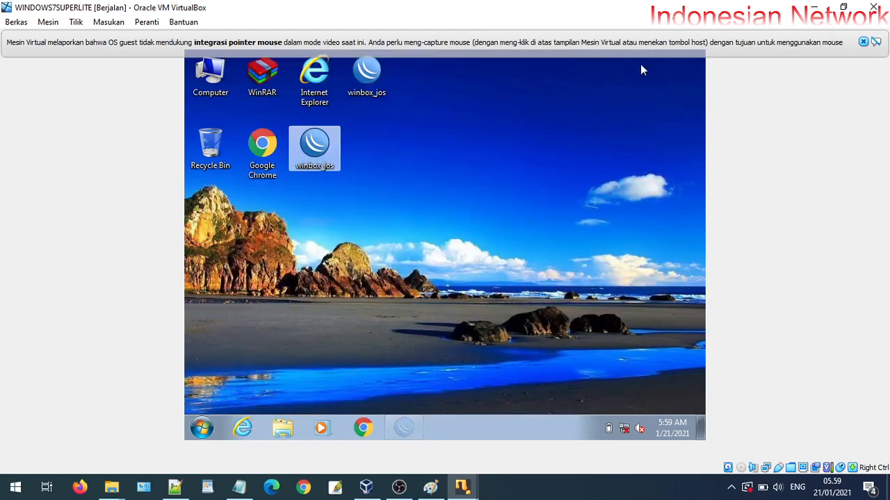
{"action": "left_click", "coordinate": [202, 427]}
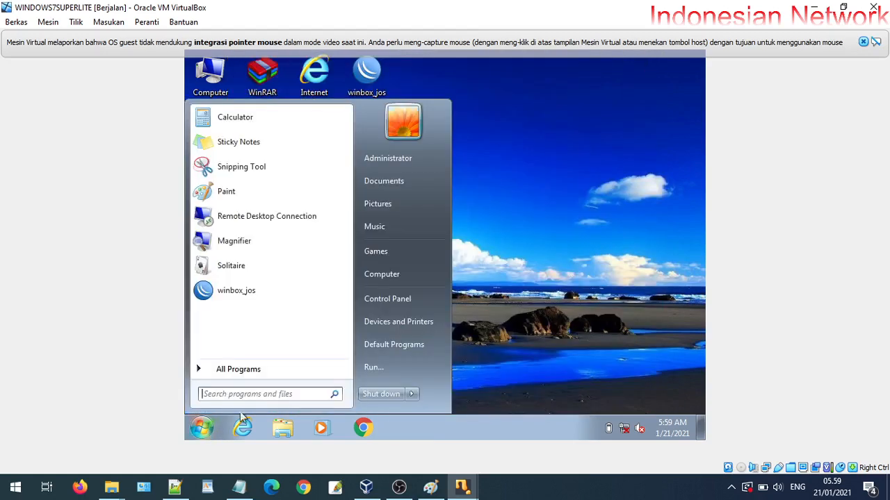
{"action": "left_click", "coordinate": [376, 395]}
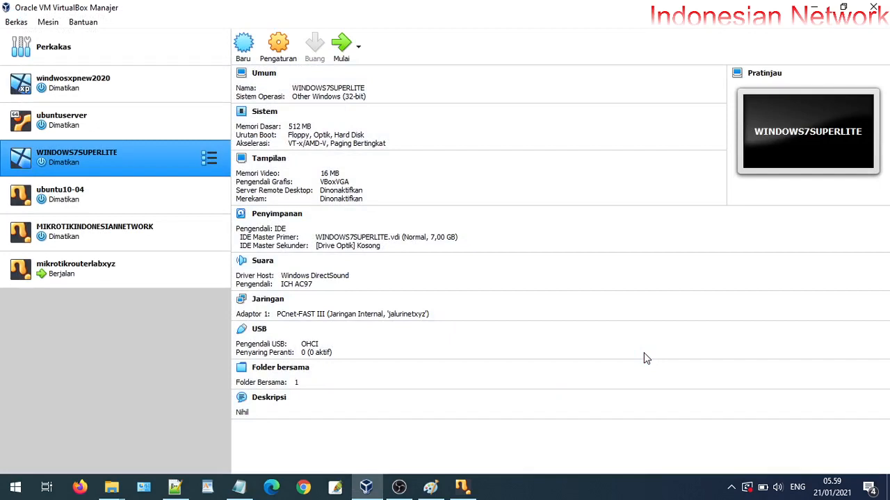
Power off mikrotikrouterlabxyz from its console, dismiss the save error, and select WINDOWS7SUPERLITE
{"action": "double_click", "coordinate": [157, 281]}
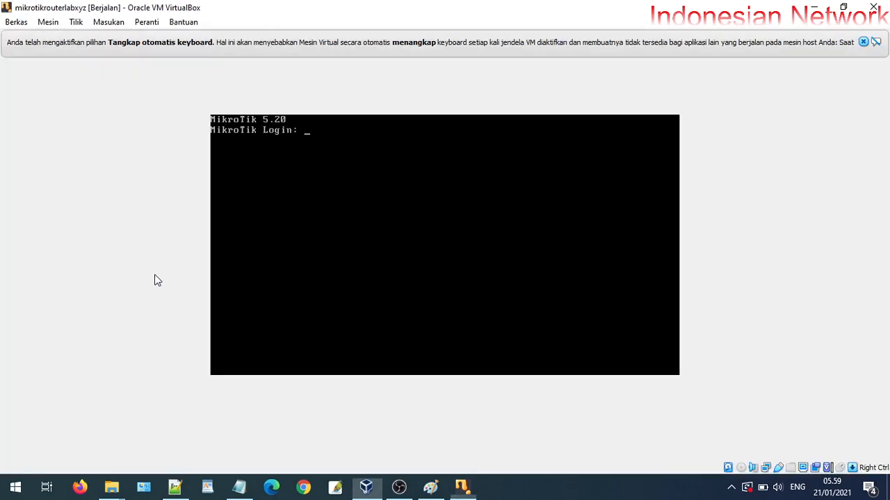
{"action": "left_click", "coordinate": [872, 7]}
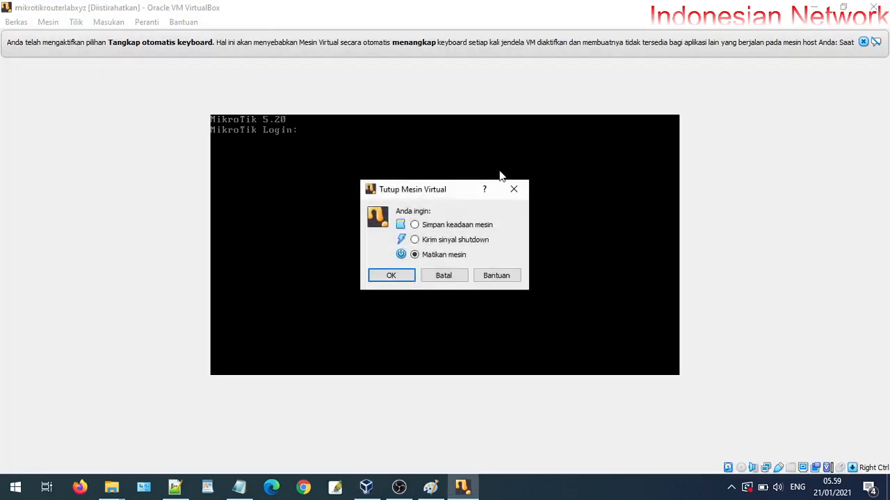
{"action": "left_click", "coordinate": [393, 272]}
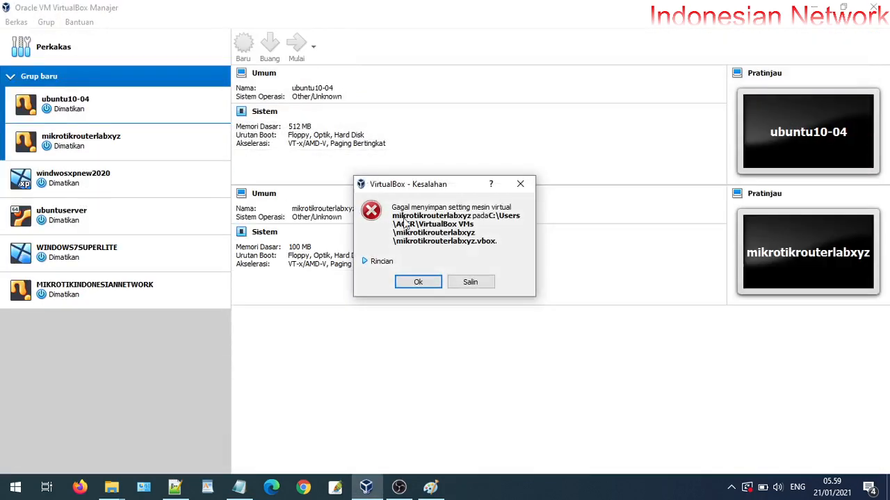
{"action": "left_click", "coordinate": [517, 185]}
{"action": "left_click", "coordinate": [104, 168]}
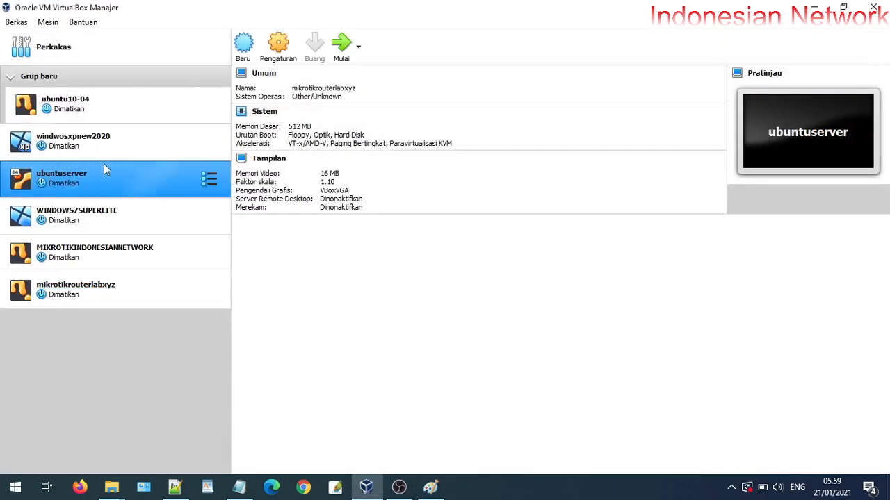
{"action": "left_click", "coordinate": [150, 221]}
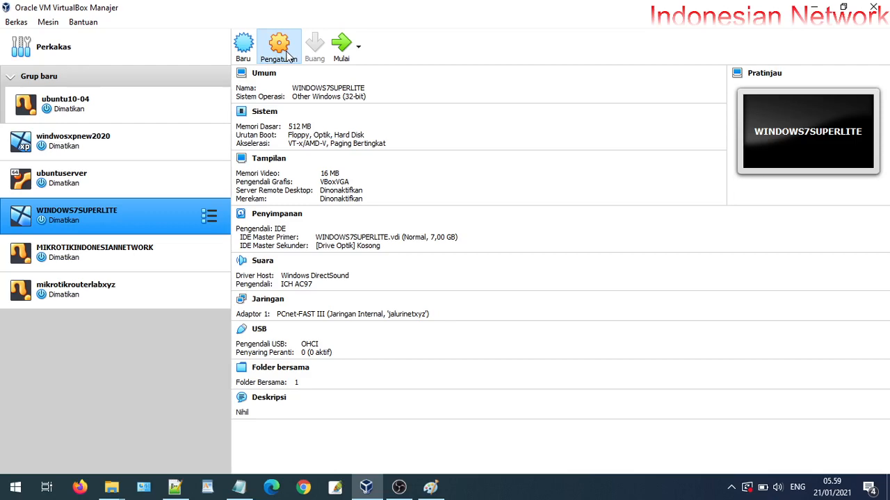
Keep WINDOWS7SUPERLITE's Adapter 1 on jalurinetxyz, regenerate its MAC address, and save the settings
{"action": "left_click", "coordinate": [288, 55]}
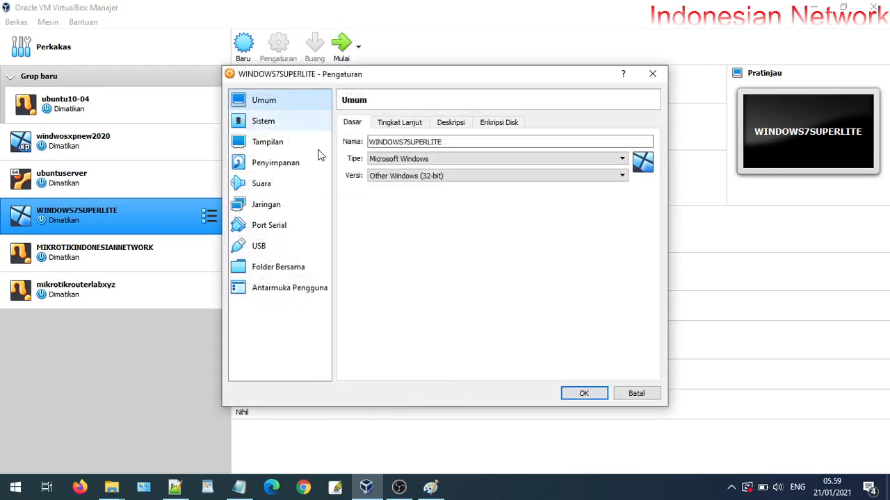
{"action": "left_click", "coordinate": [288, 205]}
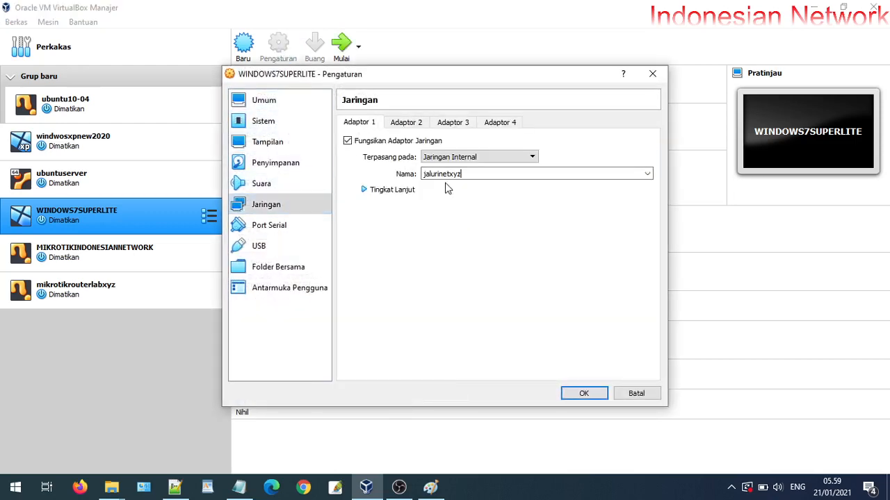
{"action": "left_click", "coordinate": [402, 193]}
{"action": "left_click", "coordinate": [647, 174]}
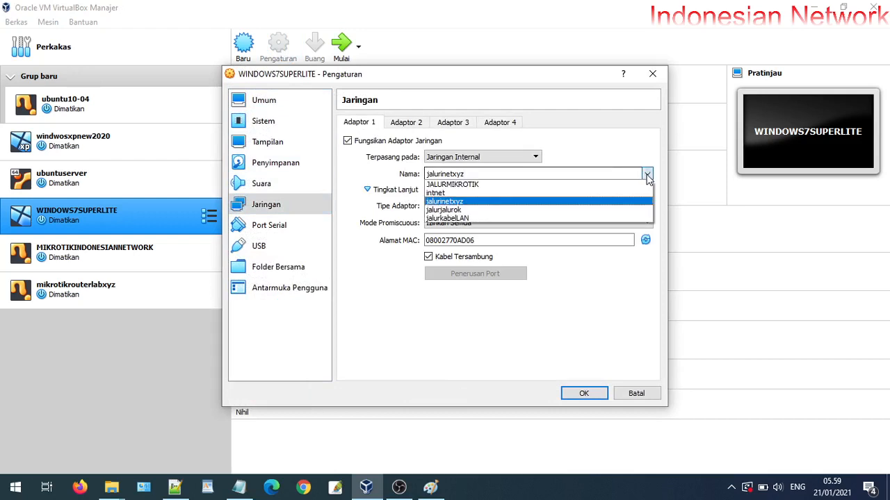
{"action": "left_click", "coordinate": [515, 202]}
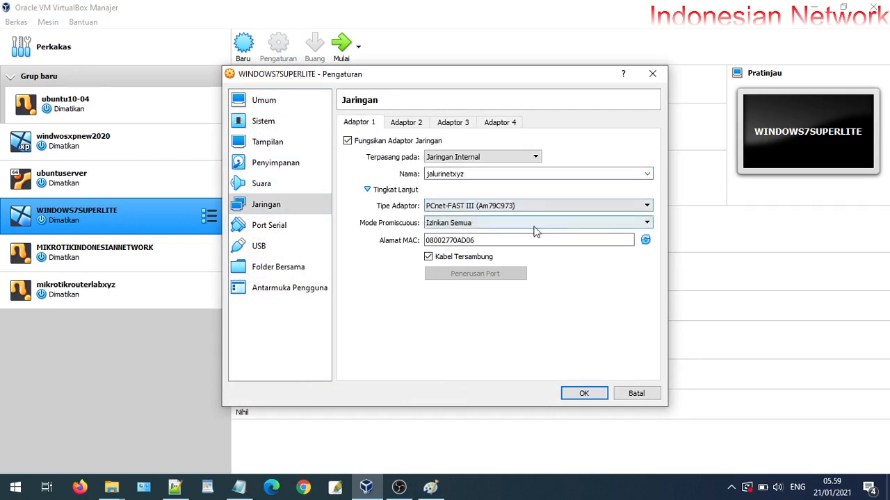
{"action": "left_click", "coordinate": [645, 239]}
{"action": "left_click", "coordinate": [410, 122]}
{"action": "left_click", "coordinate": [452, 123]}
{"action": "left_click", "coordinate": [509, 124]}
{"action": "left_click", "coordinate": [370, 124]}
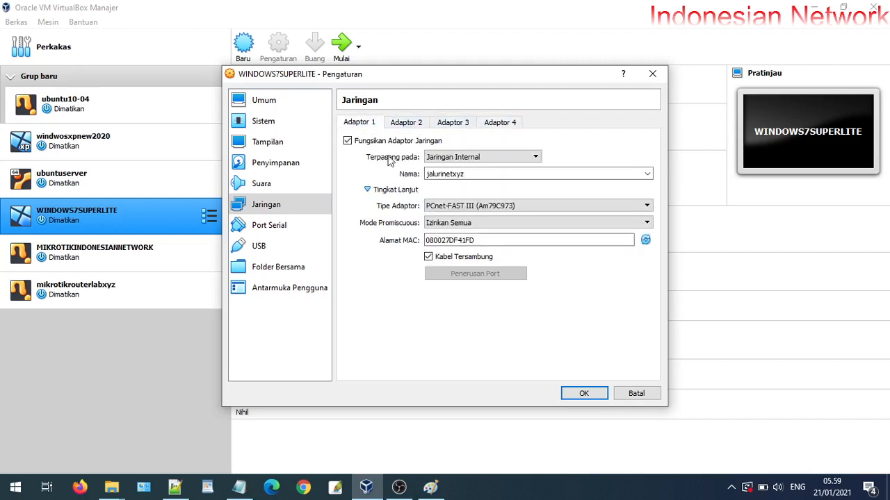
{"action": "left_click", "coordinate": [584, 393]}
{"action": "left_click", "coordinate": [168, 294]}
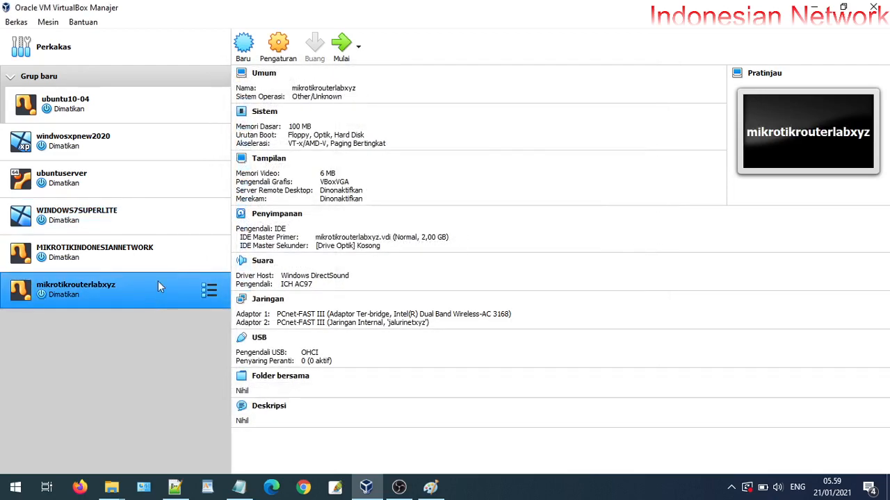
Regenerate MACs for the router's bridged Adapter 1 and jalurinetxyz Adapter 2, then save
{"action": "left_click", "coordinate": [278, 56]}
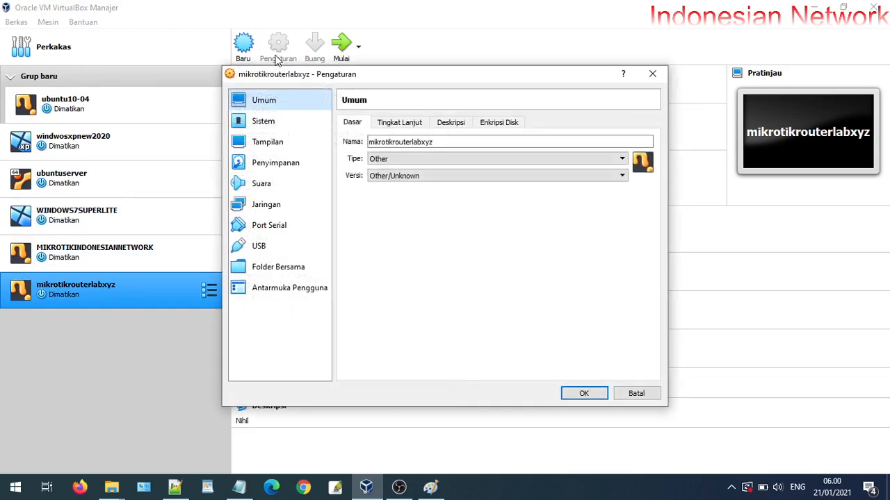
{"action": "left_click", "coordinate": [289, 211]}
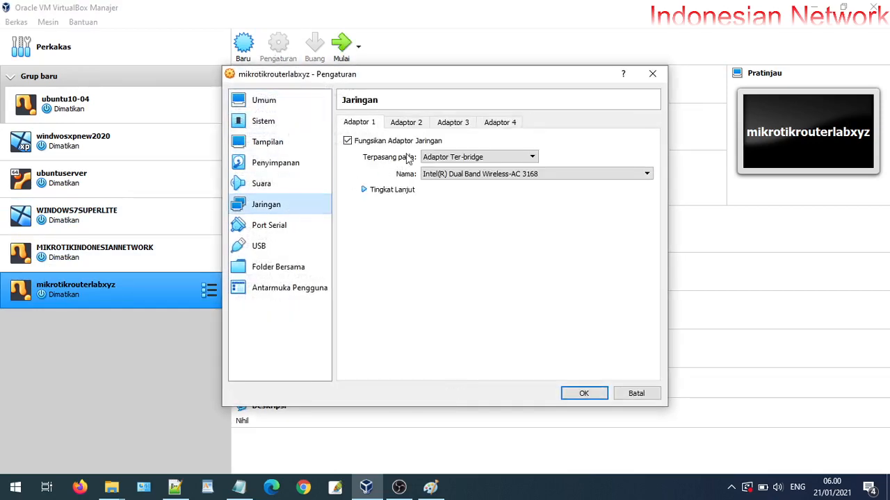
{"action": "left_click", "coordinate": [394, 195]}
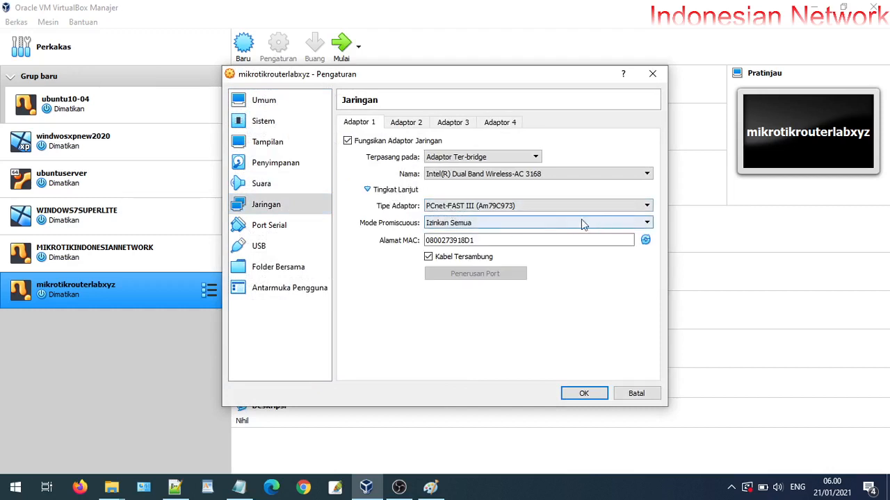
{"action": "left_click", "coordinate": [646, 240]}
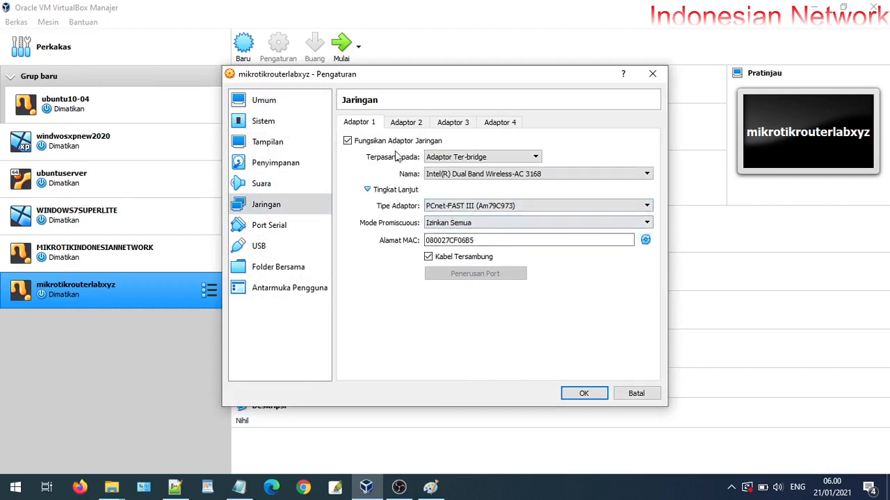
{"action": "left_click", "coordinate": [407, 123]}
{"action": "left_click", "coordinate": [646, 240]}
{"action": "left_click", "coordinate": [472, 176]}
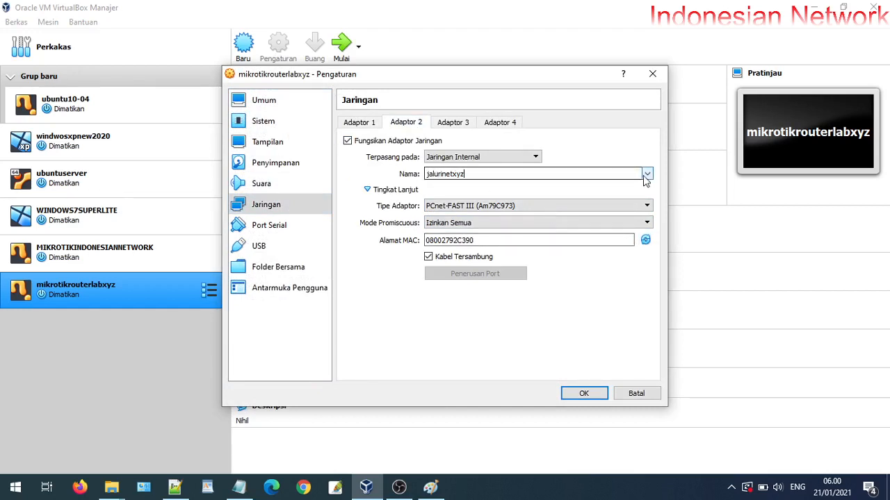
{"action": "left_click", "coordinate": [645, 175]}
{"action": "left_click", "coordinate": [495, 191]}
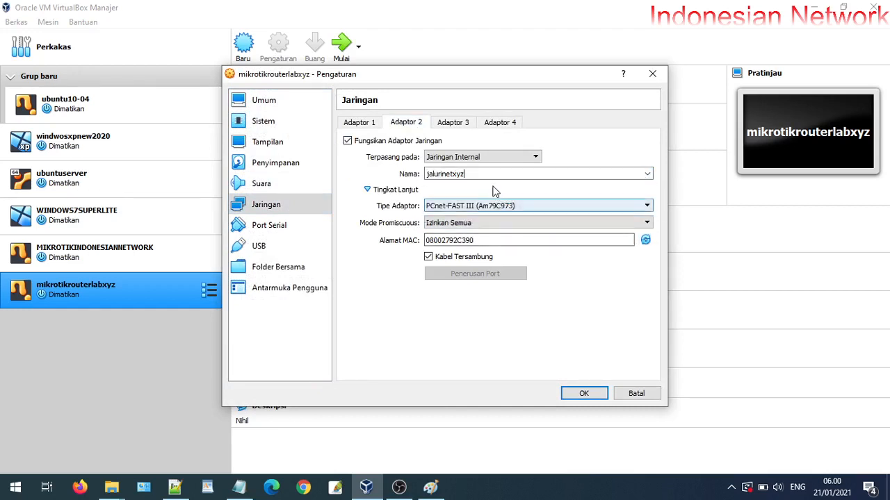
{"action": "left_click", "coordinate": [504, 123]}
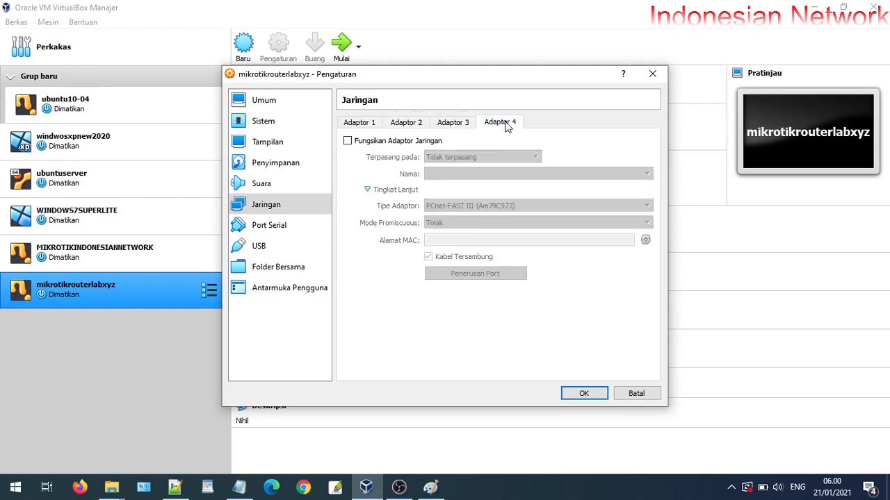
{"action": "left_click", "coordinate": [584, 393]}
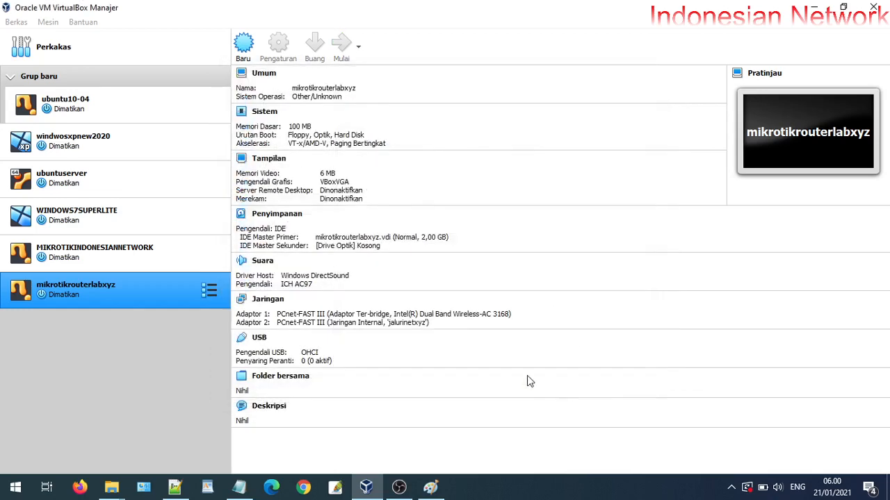
Start mikrotikrouterlabxyz alongside WINDOWS7SUPERLITE and let it boot to the MikroTik 5.20 login prompt
{"action": "left_click", "coordinate": [101, 214]}
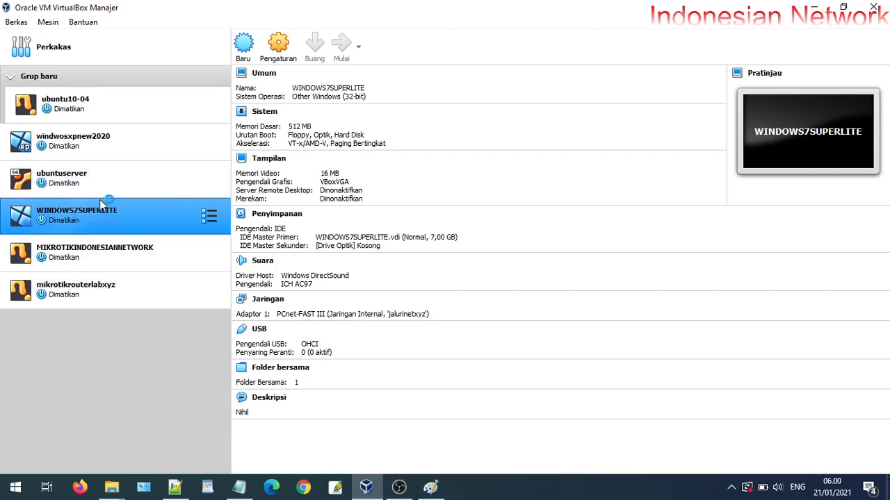
{"action": "left_click", "coordinate": [104, 285]}
{"action": "left_click", "coordinate": [353, 60]}
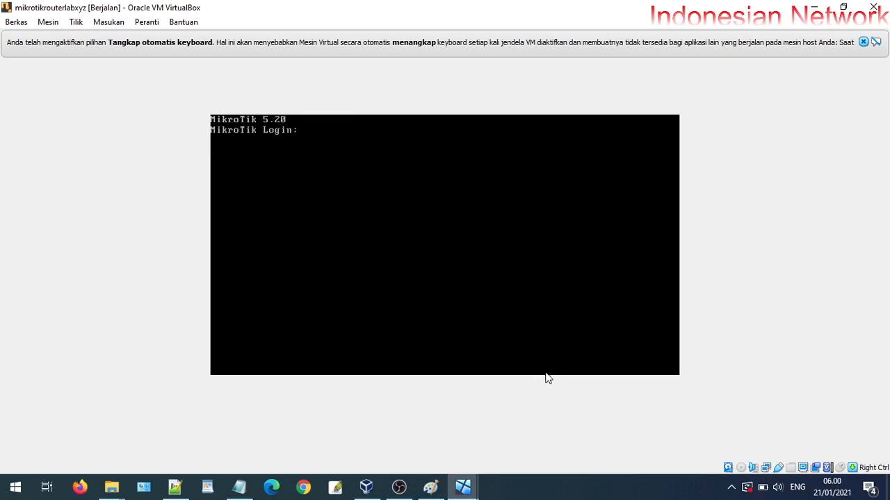
Bring up the Windows 7 VM window and dismiss the mouse integration and keyboard capture notices
{"action": "mouse_move", "coordinate": [462, 487]}
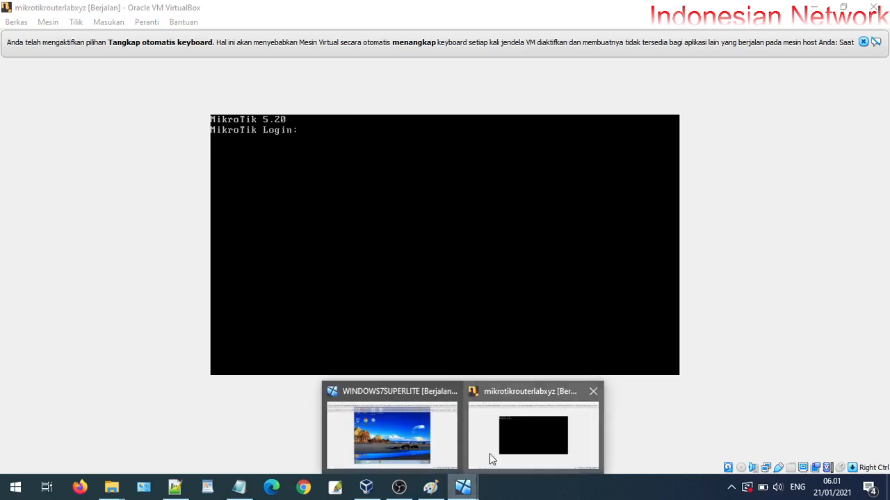
{"action": "left_click", "coordinate": [424, 453]}
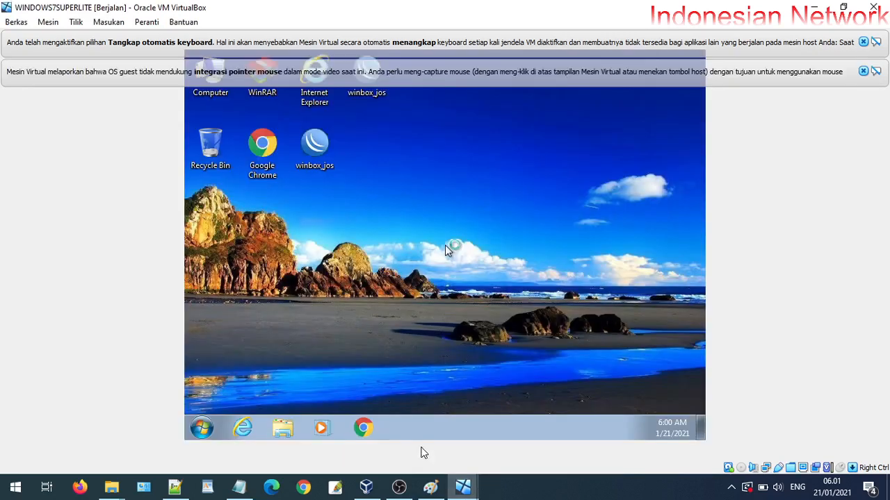
{"action": "left_click", "coordinate": [863, 70]}
{"action": "left_click", "coordinate": [863, 42]}
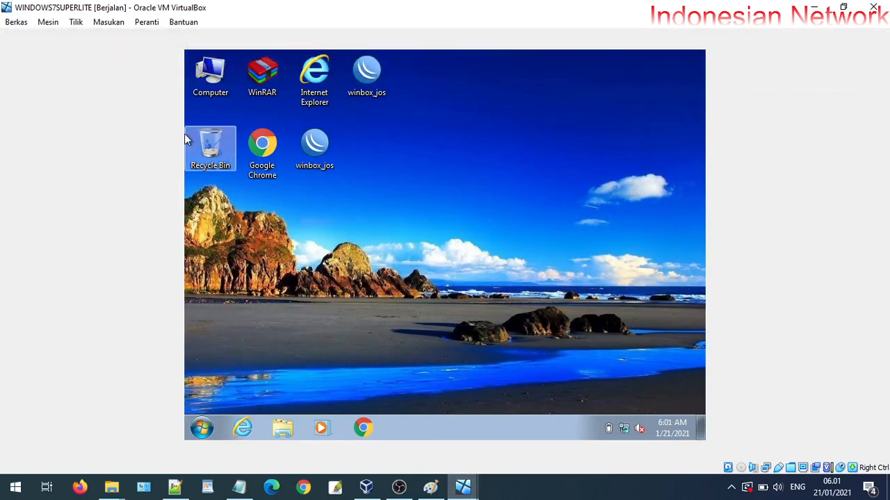
Launch WinBox, check the Managed and Neighbors lists for the router, then close it
{"action": "double_click", "coordinate": [387, 78]}
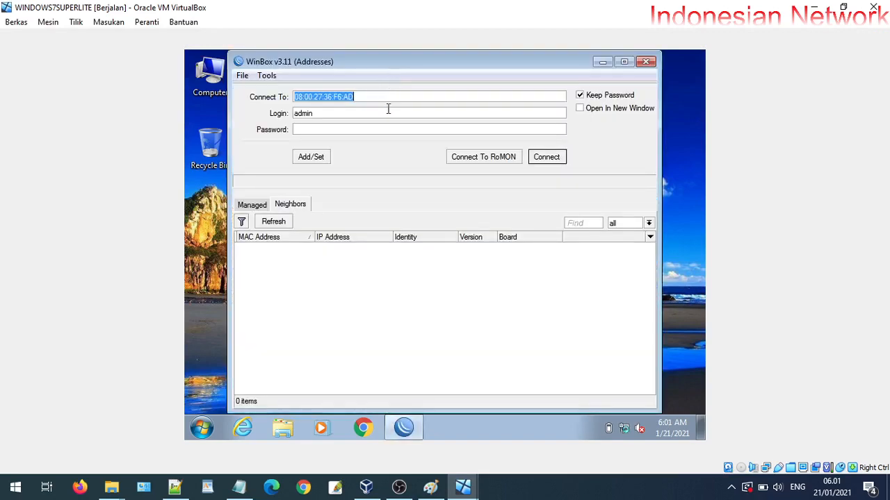
{"action": "left_click", "coordinate": [253, 205]}
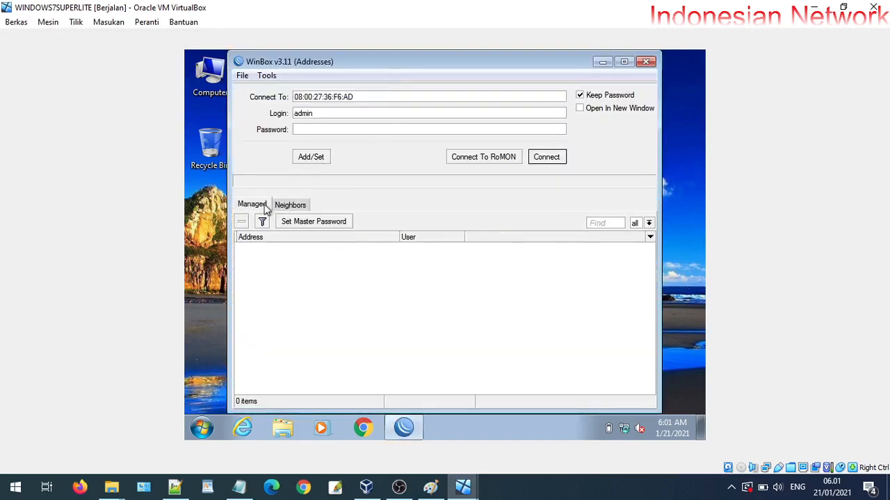
{"action": "left_click", "coordinate": [288, 204]}
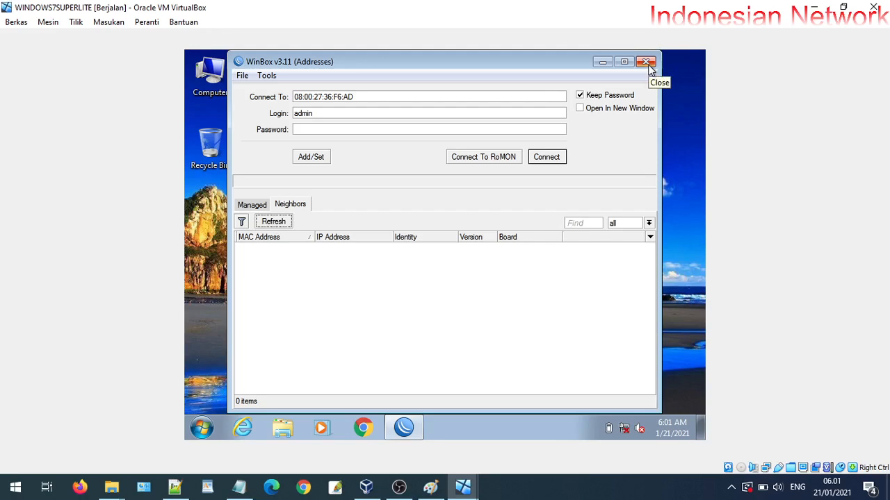
{"action": "left_click", "coordinate": [647, 62]}
Glance at the Computer window, then open the Network and Sharing Center from the tray
{"action": "double_click", "coordinate": [209, 78]}
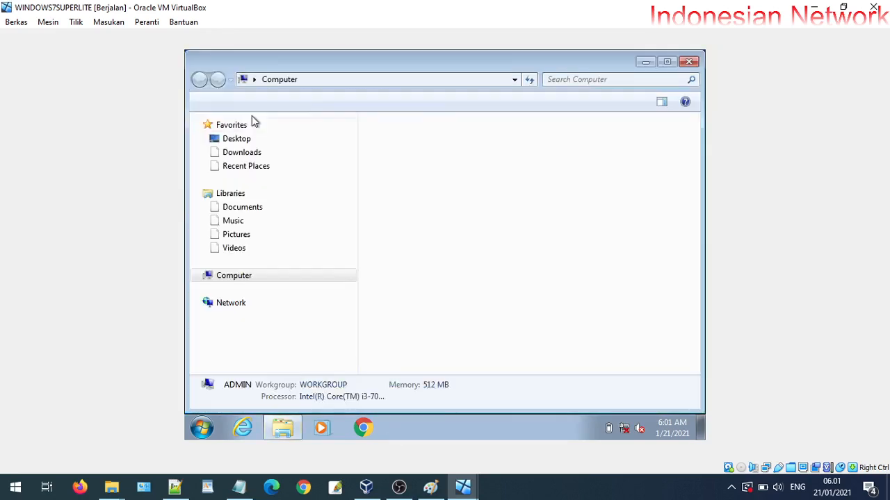
{"action": "left_click", "coordinate": [689, 62]}
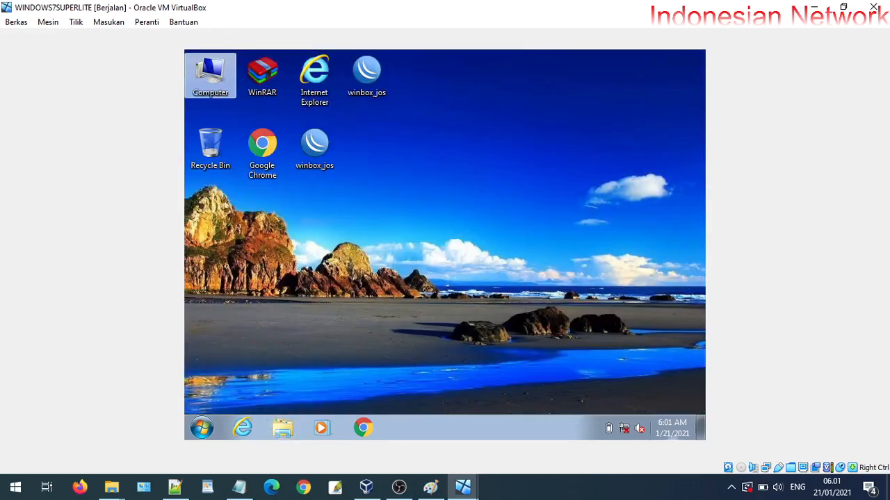
{"action": "right_click", "coordinate": [628, 432]}
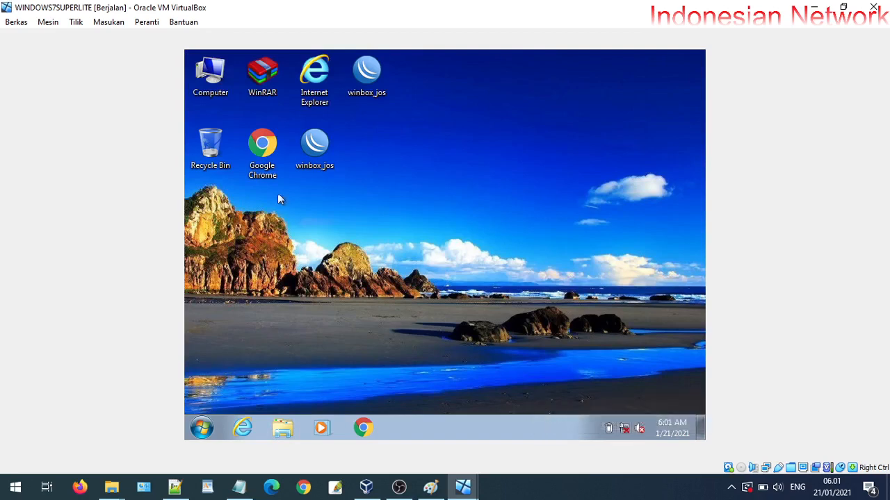
{"action": "left_click", "coordinate": [258, 156]}
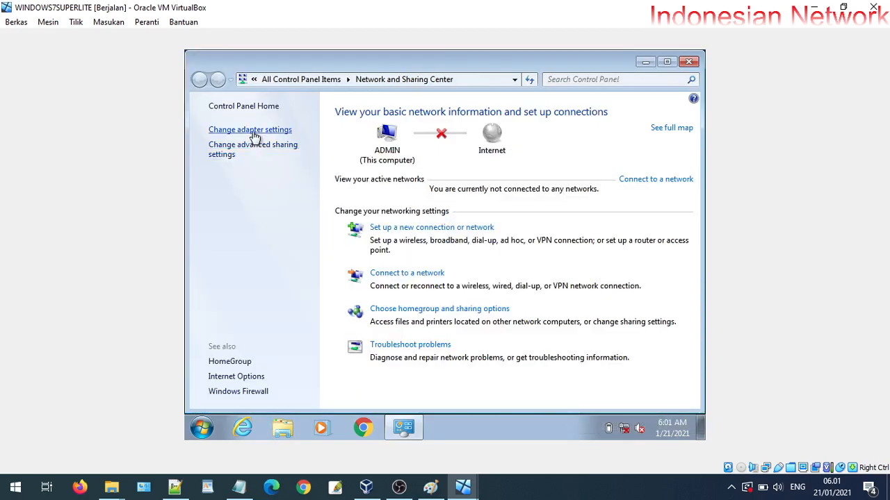
Enable Local Area Connection under adapter settings, close Network Connections, and refresh the desktop
{"action": "left_click", "coordinate": [250, 132]}
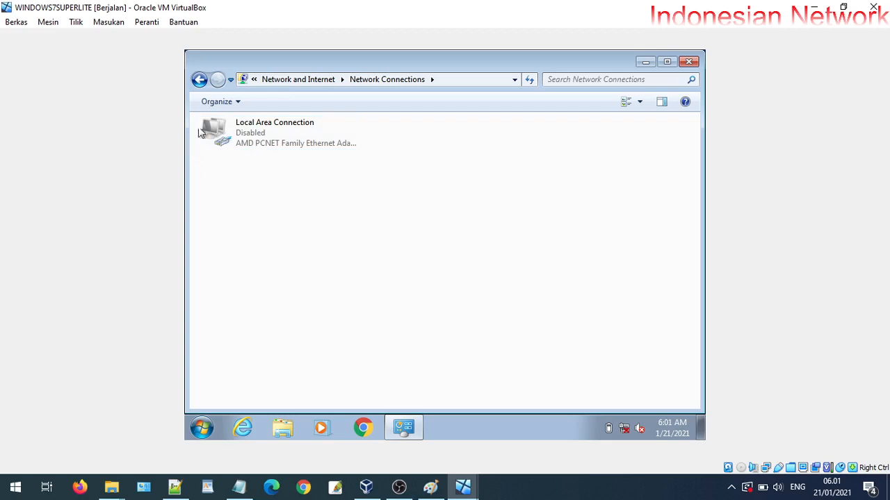
{"action": "right_click", "coordinate": [250, 145]}
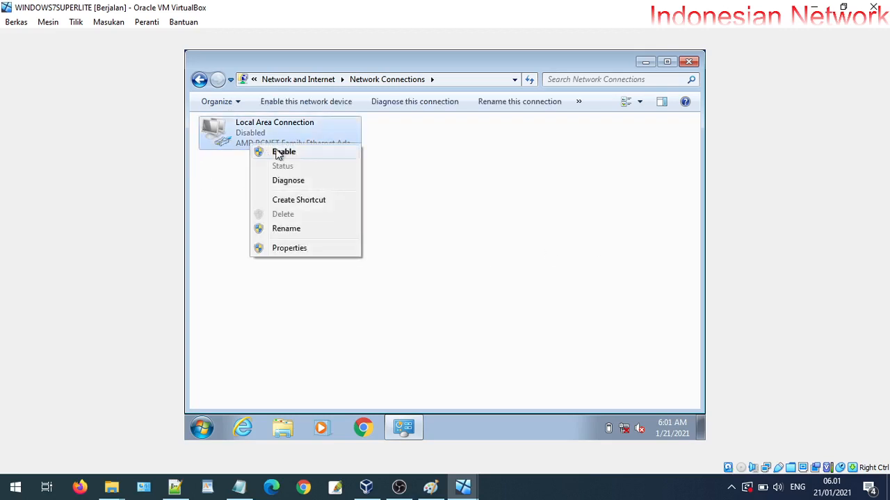
{"action": "left_click", "coordinate": [268, 151]}
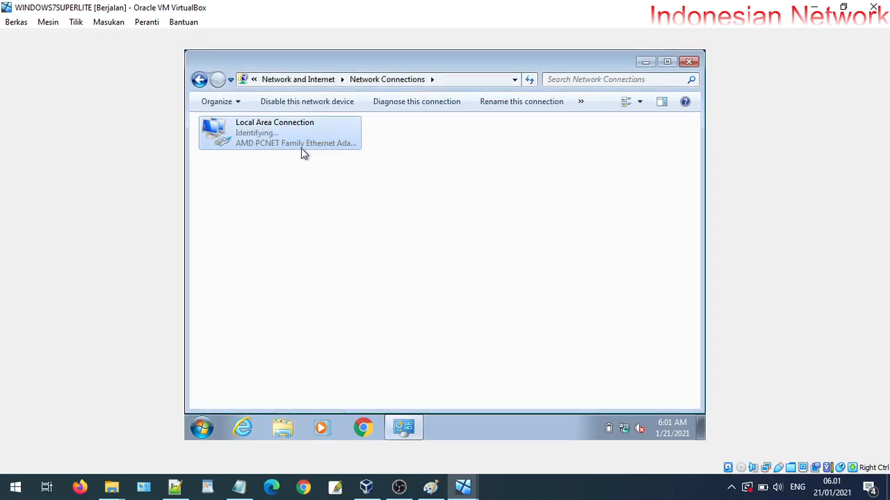
{"action": "left_click", "coordinate": [687, 62]}
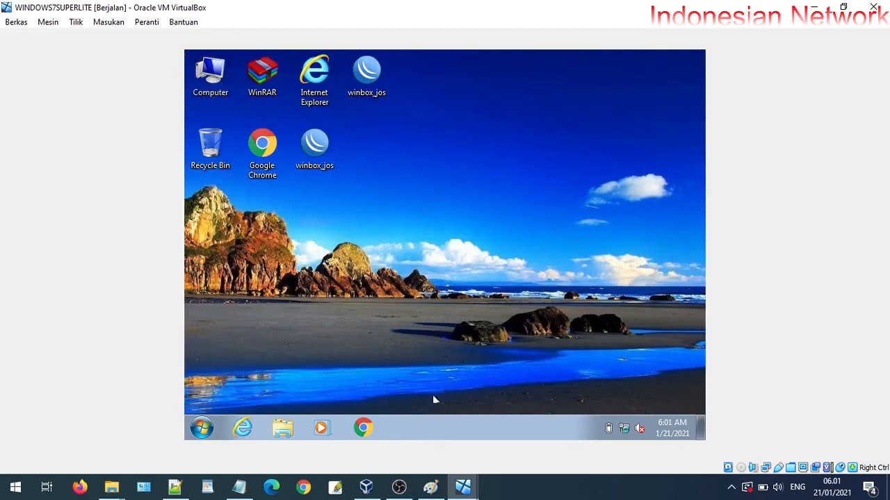
{"action": "right_click", "coordinate": [565, 132]}
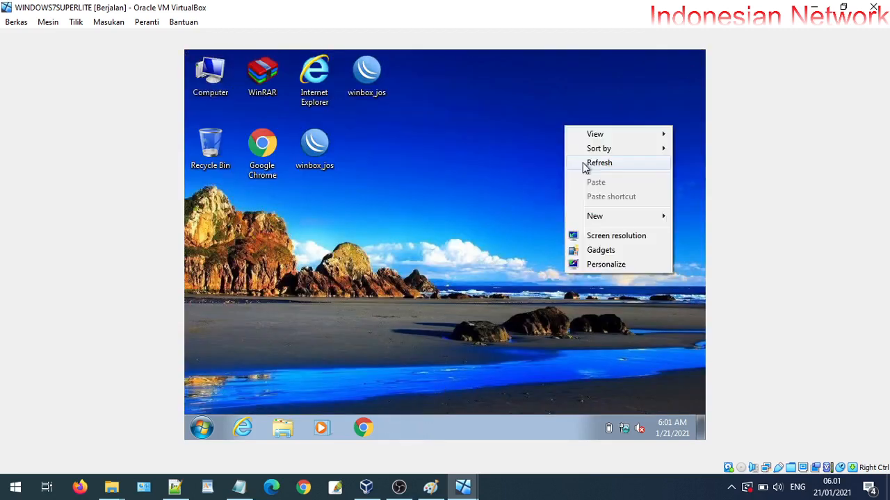
{"action": "left_click", "coordinate": [582, 162]}
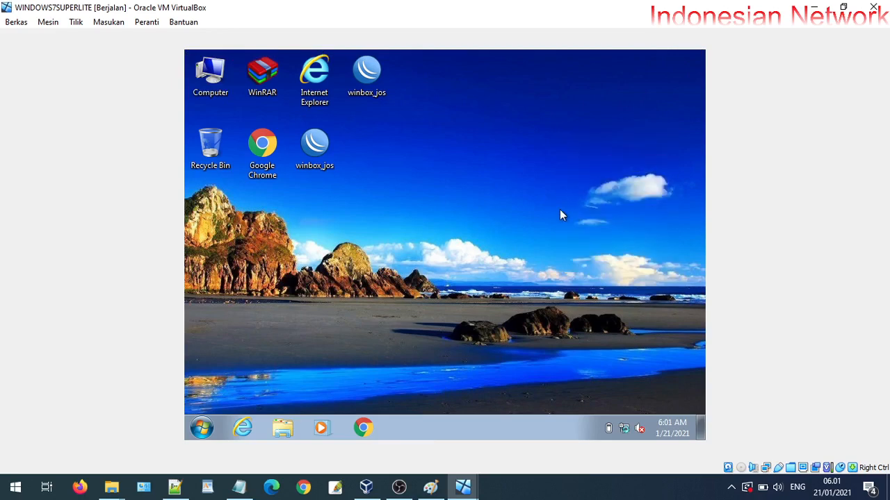
Relaunch WinBox, rescan Neighbors, and connect to the router listed with 0.0.0.0
{"action": "double_click", "coordinate": [370, 64]}
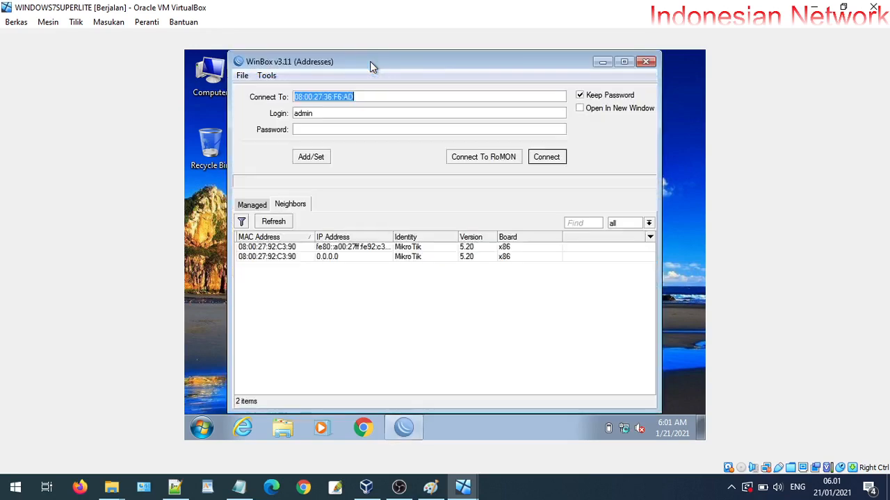
{"action": "left_click", "coordinate": [282, 222]}
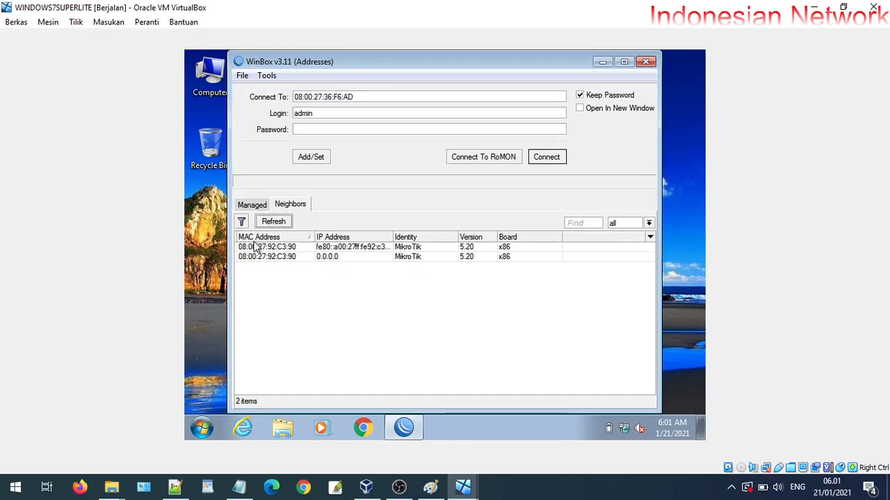
{"action": "left_click", "coordinate": [284, 258]}
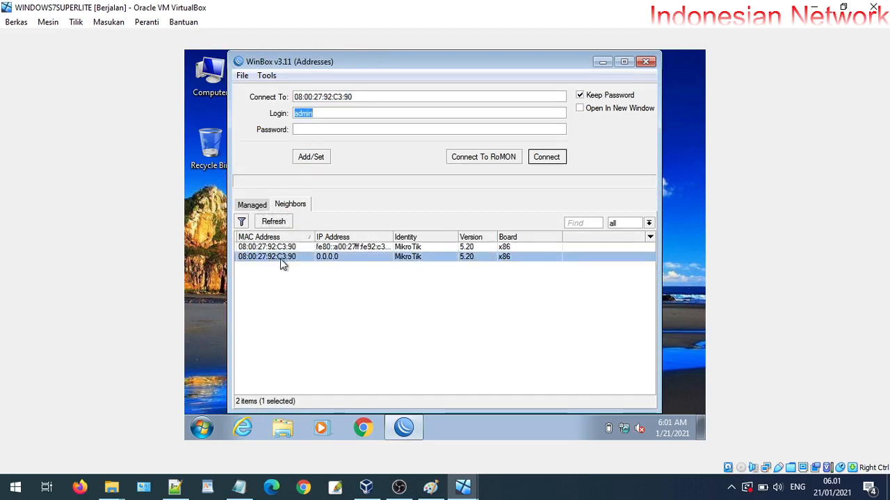
{"action": "left_click", "coordinate": [547, 157]}
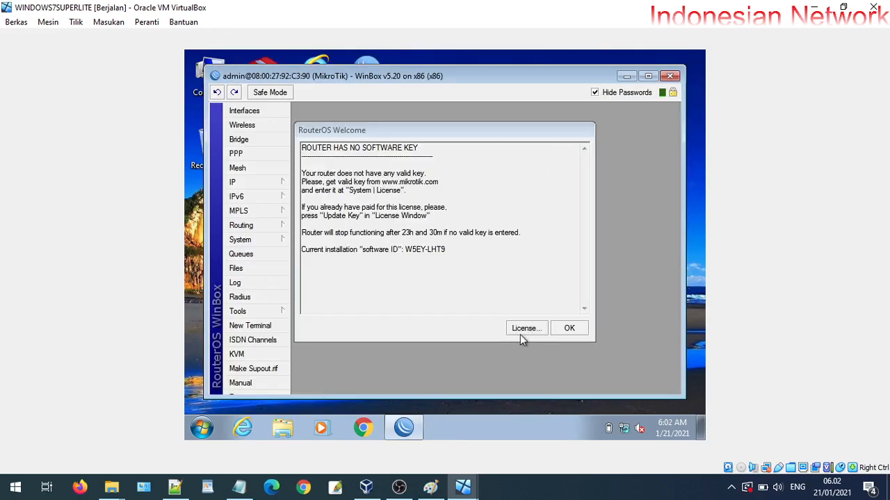
Import the licence key file from C:\licença level6 and confirm the reboot prompt
{"action": "left_click", "coordinate": [524, 332]}
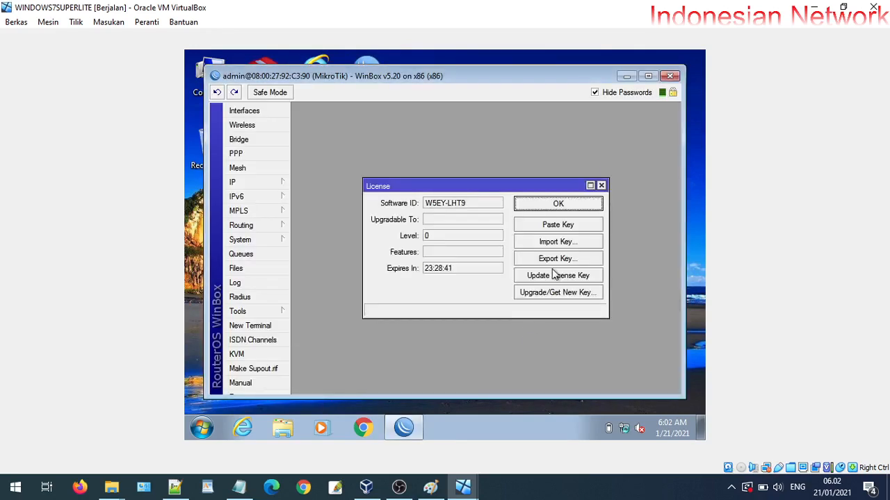
{"action": "left_click", "coordinate": [560, 247]}
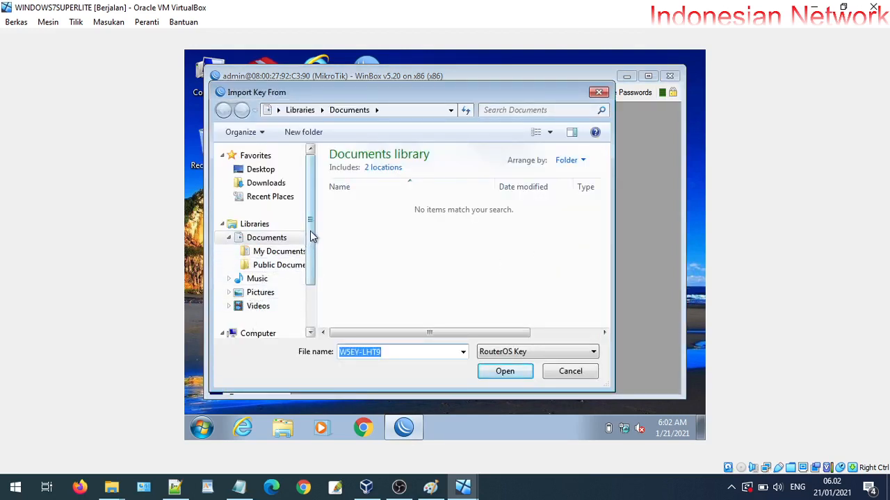
{"action": "left_click_drag", "start_coordinate": [310, 231], "coordinate": [296, 292]}
{"action": "left_click", "coordinate": [245, 288]}
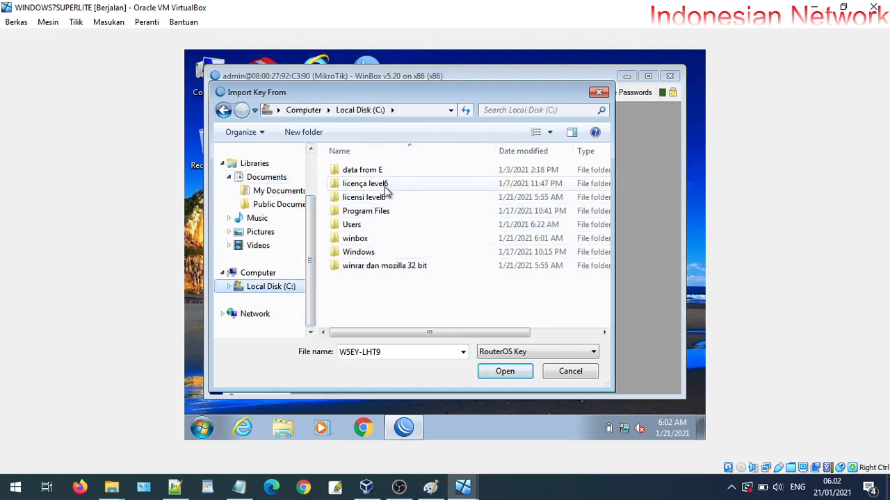
{"action": "double_click", "coordinate": [384, 185]}
{"action": "double_click", "coordinate": [384, 173]}
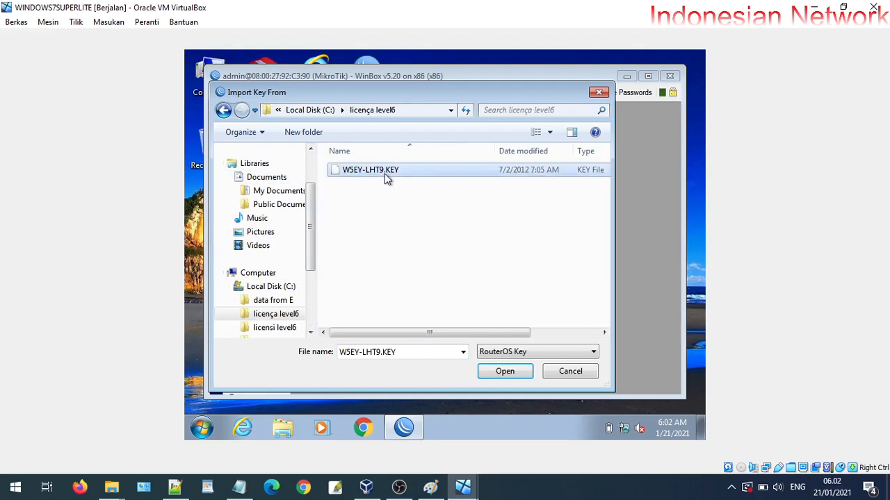
{"action": "left_click", "coordinate": [517, 254]}
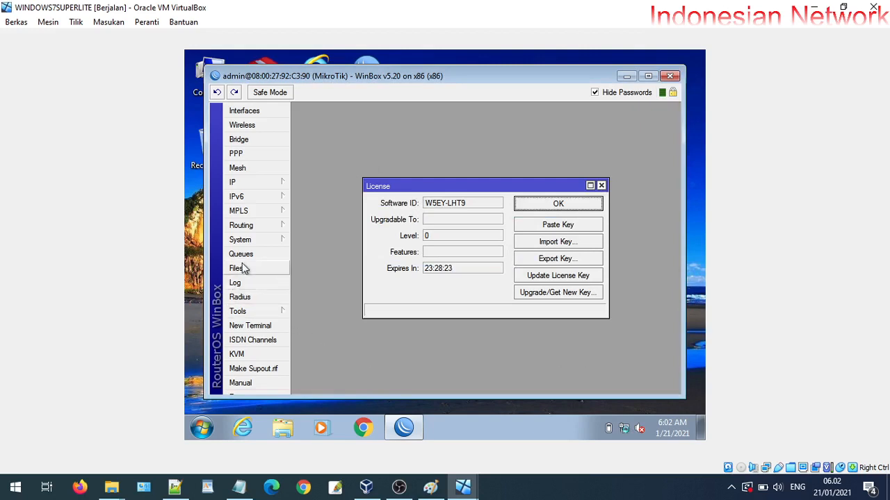
Import the licence key file once more and close the licence window
{"action": "left_click", "coordinate": [247, 241]}
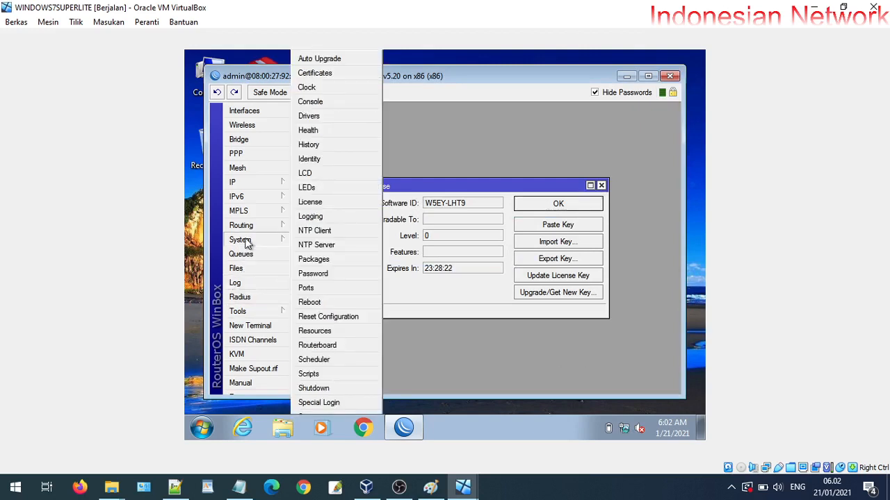
{"action": "left_click", "coordinate": [320, 203]}
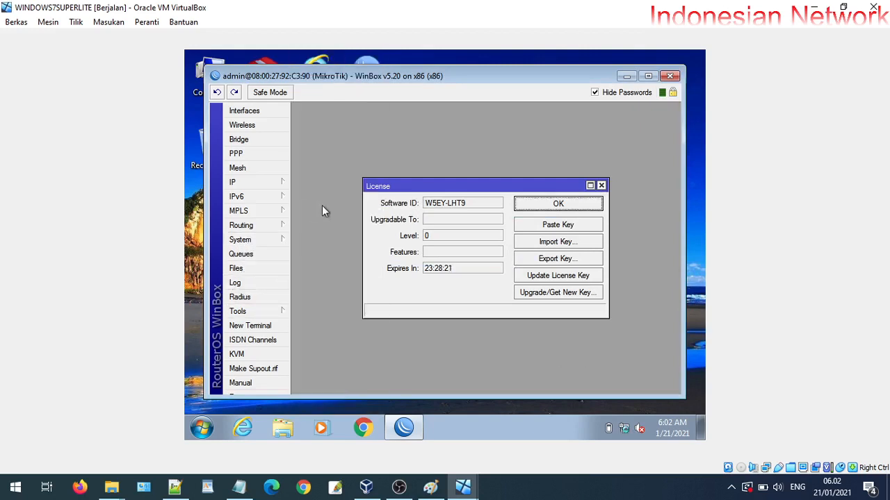
{"action": "left_click", "coordinate": [557, 241]}
{"action": "double_click", "coordinate": [387, 171]}
{"action": "left_click", "coordinate": [589, 205]}
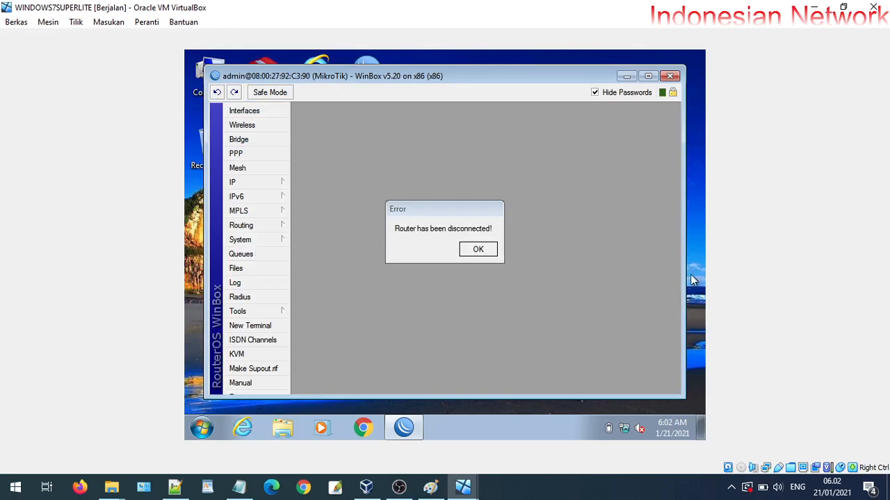
Acknowledge the disconnect error, reopen WinBox, and reconnect to the router from Neighbors
{"action": "left_click", "coordinate": [492, 250]}
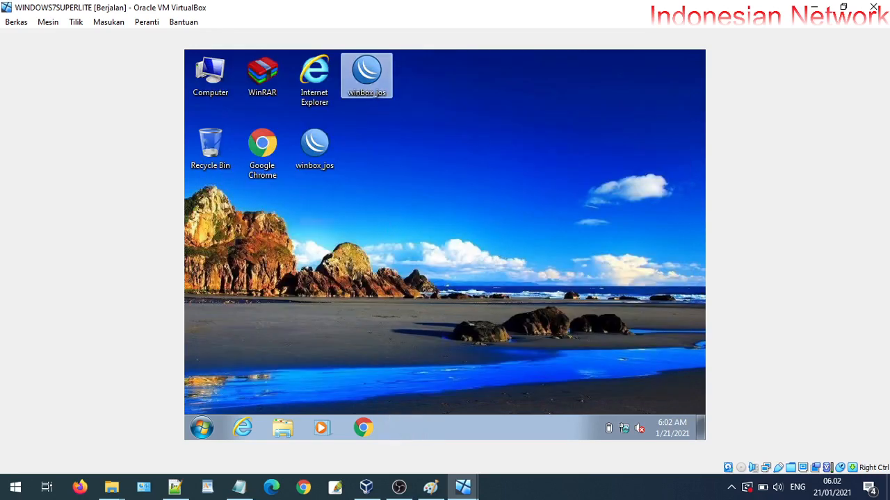
{"action": "double_click", "coordinate": [372, 68]}
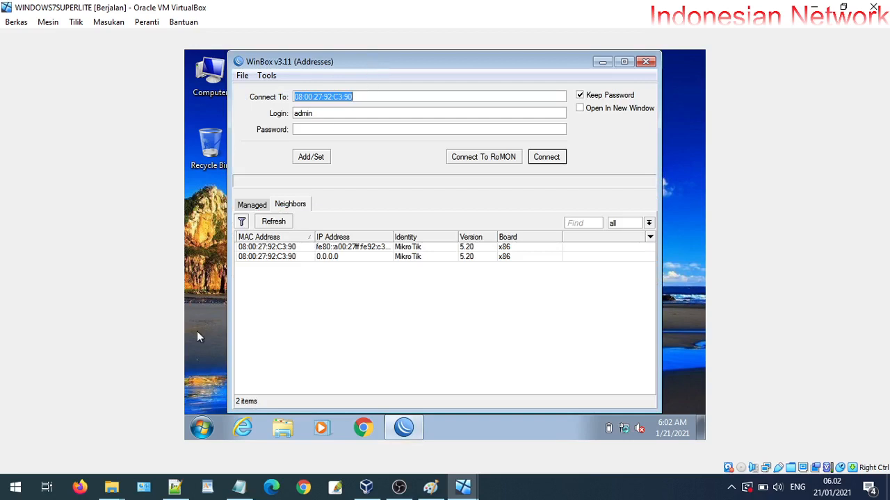
{"action": "left_click", "coordinate": [252, 257]}
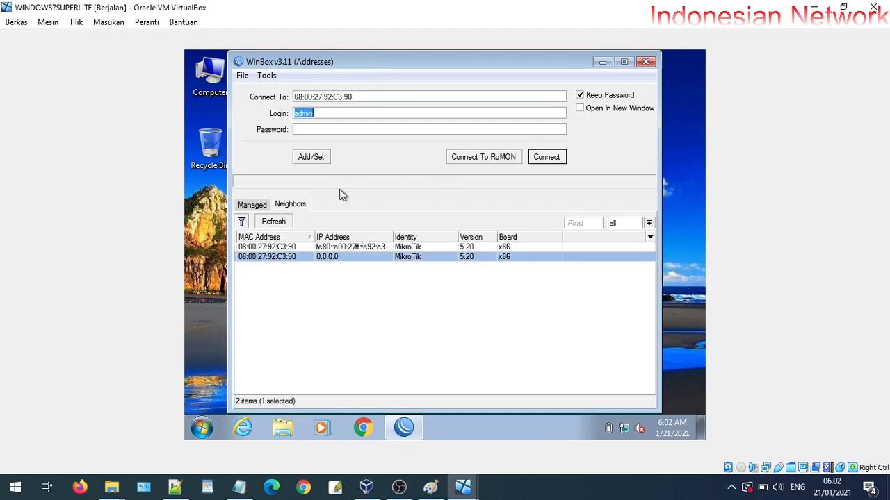
{"action": "left_click", "coordinate": [545, 158]}
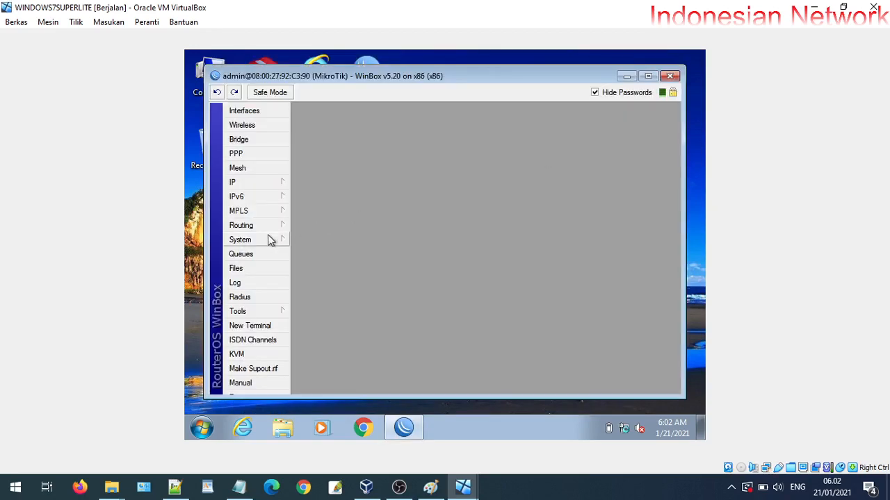
Confirm the router licence shows level 6, close it, and send Ctrl+Alt+Del to the guest
{"action": "left_click", "coordinate": [278, 240]}
{"action": "left_click", "coordinate": [329, 205]}
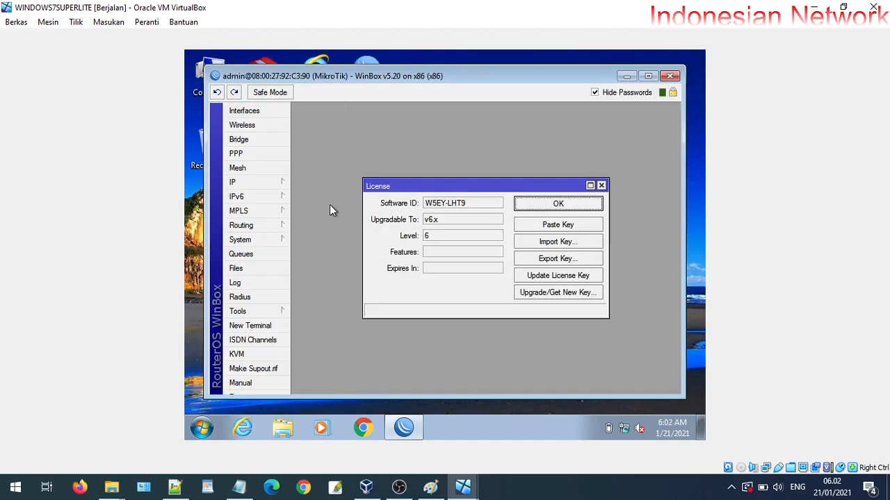
{"action": "double_click", "coordinate": [444, 238]}
{"action": "left_click", "coordinate": [558, 204]}
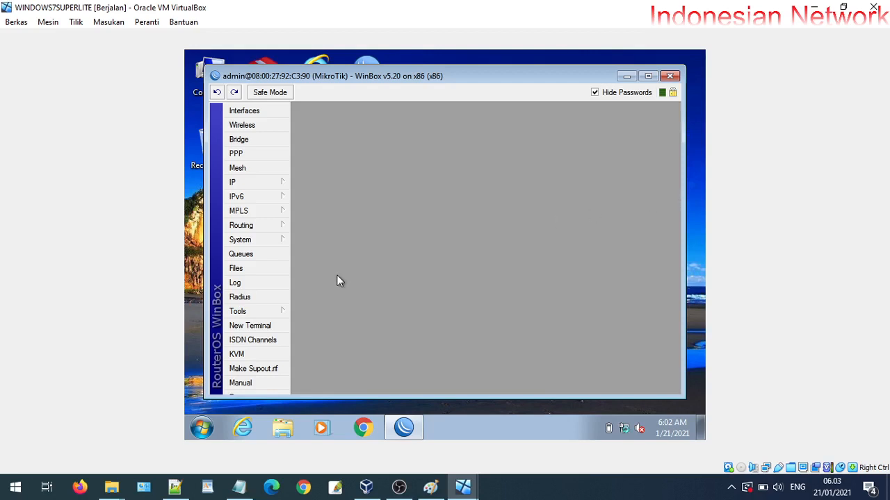
{"action": "key", "text": "ctrl+alt+Delete"}
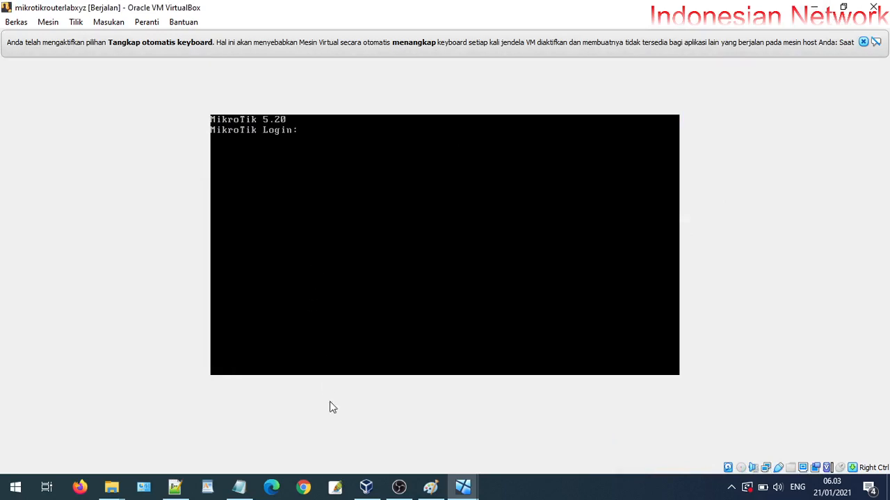
{"action": "left_click", "coordinate": [238, 487]}
{"action": "left_click", "coordinate": [139, 327]}
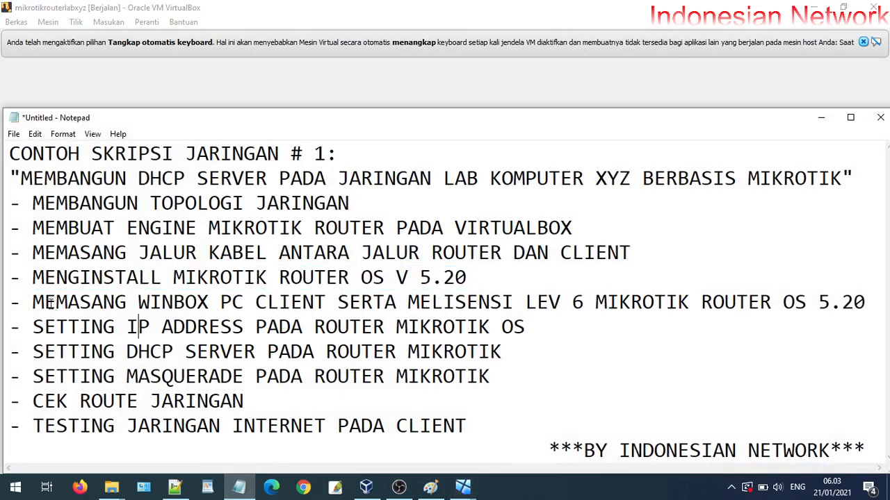
{"action": "left_click_drag", "start_coordinate": [33, 302], "coordinate": [725, 302]}
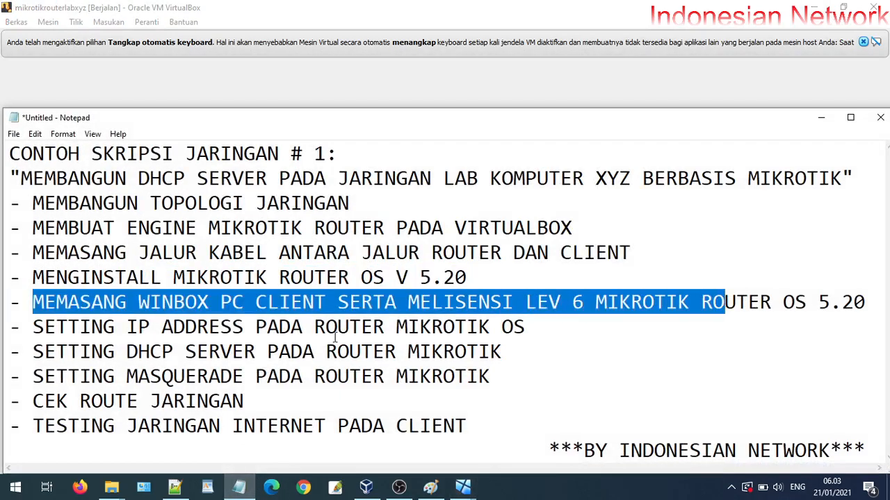
{"action": "left_click_drag", "start_coordinate": [524, 327], "coordinate": [182, 327]}
{"action": "left_click_drag", "start_coordinate": [80, 351], "coordinate": [314, 352]}
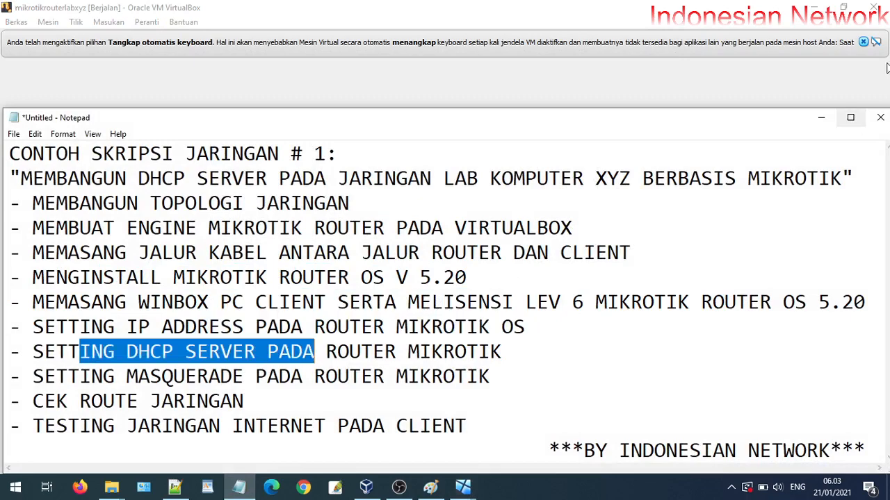
{"action": "left_click", "coordinate": [814, 7]}
{"action": "left_click", "coordinate": [629, 60]}
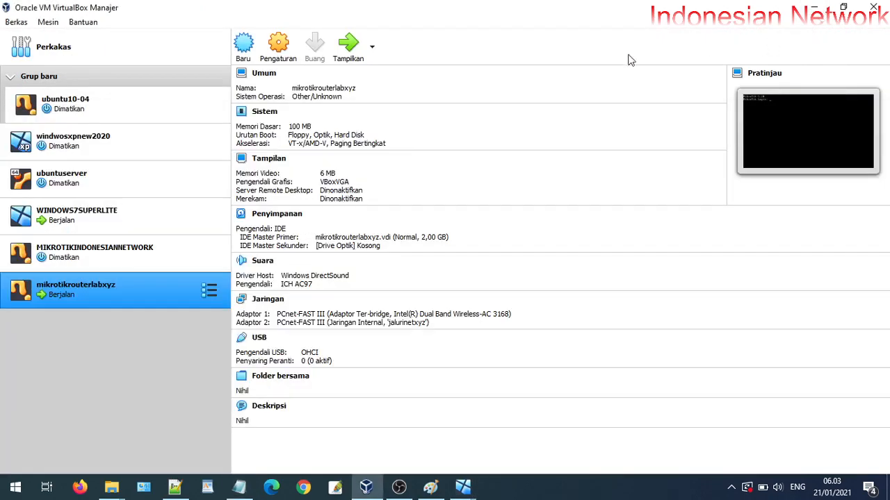
{"action": "left_click", "coordinate": [351, 58]}
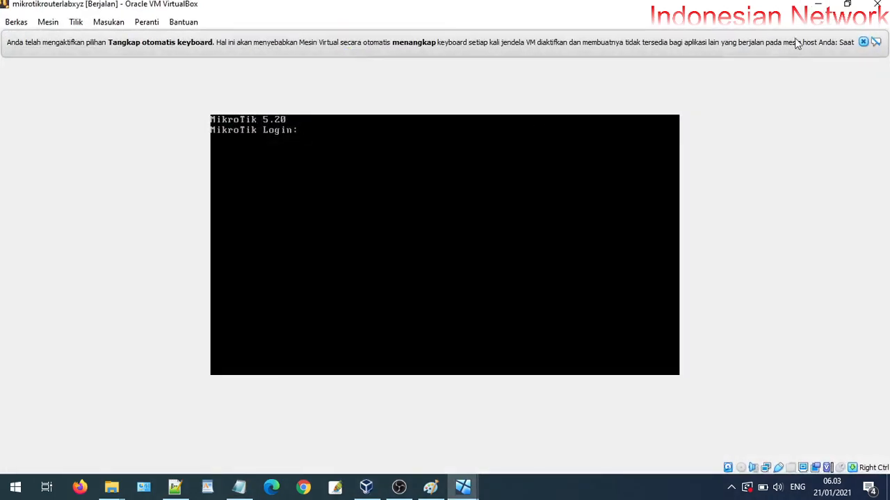
{"action": "left_click", "coordinate": [863, 42]}
{"action": "left_click", "coordinate": [817, 6]}
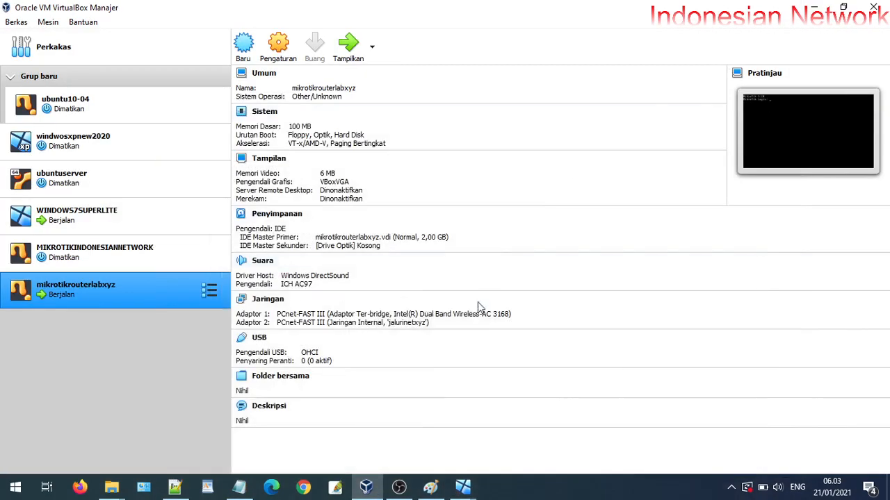
{"action": "mouse_move", "coordinate": [463, 487]}
{"action": "left_click", "coordinate": [425, 427]}
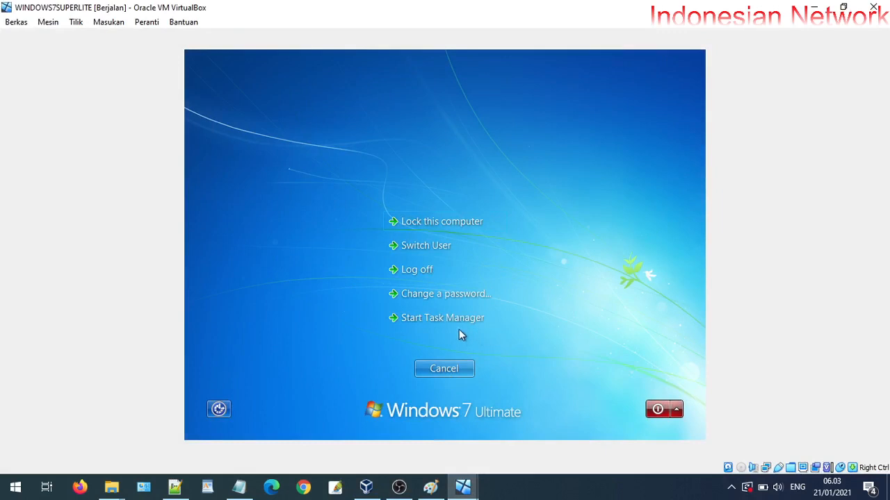
Leave the security screen, maximize WinBox, and view ether1's properties without changes
{"action": "key", "text": "Escape"}
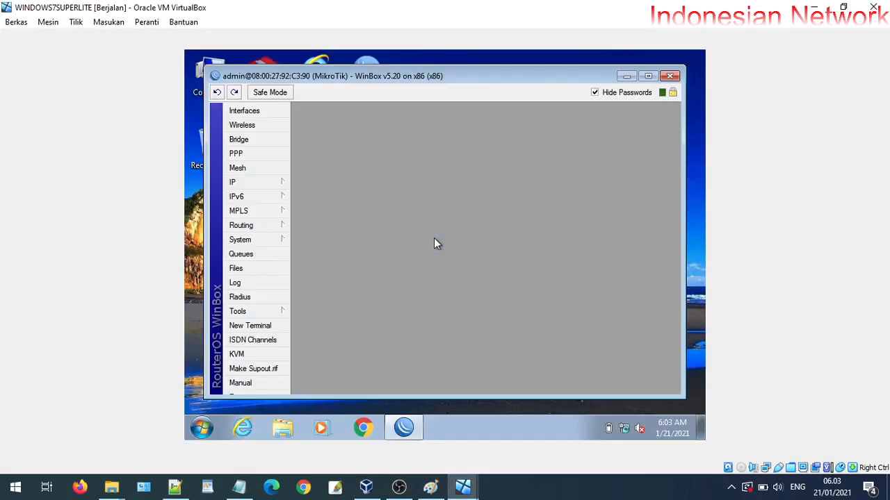
{"action": "left_click", "coordinate": [647, 75]}
{"action": "left_click", "coordinate": [229, 93]}
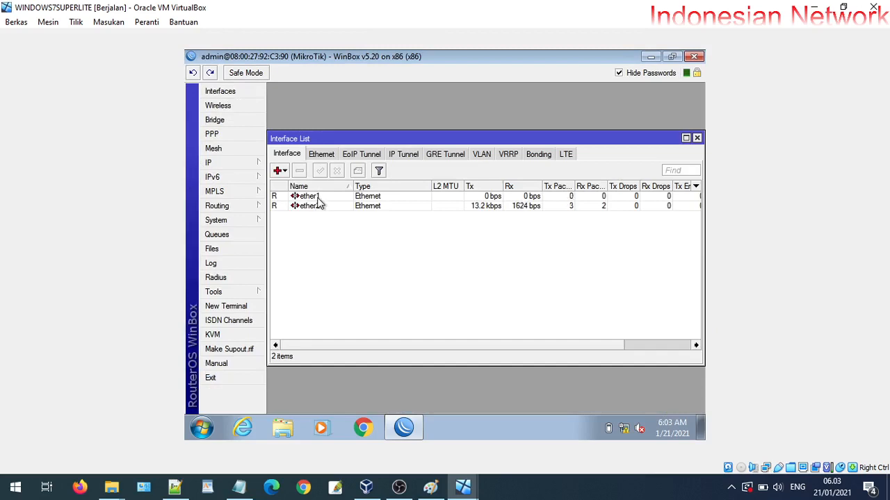
{"action": "double_click", "coordinate": [317, 197]}
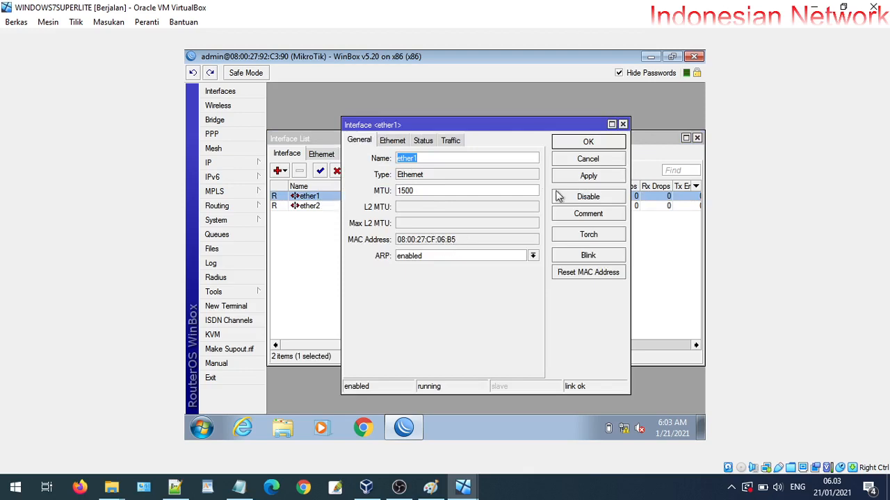
{"action": "left_click", "coordinate": [580, 162]}
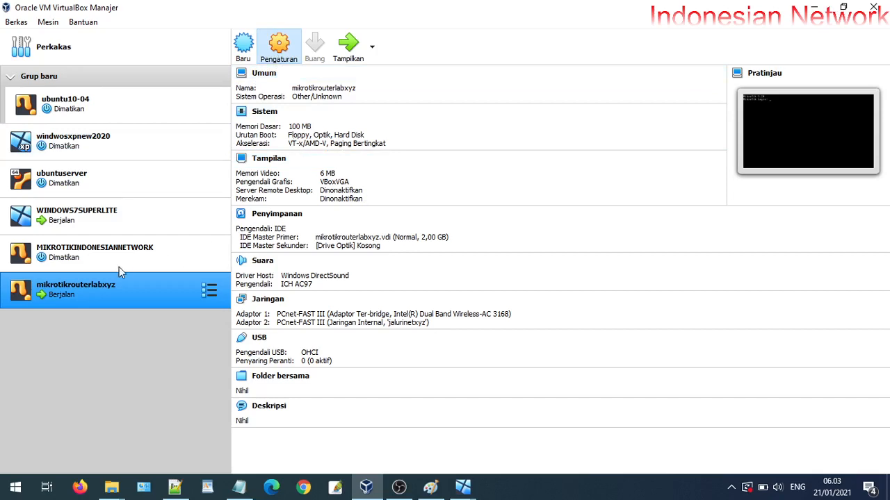
Compare the router VM's Adapter 1 (bridged) and Adapter 2 (internal jalurinetxyz) network settings and MACs
{"action": "key", "text": "ctrl+s"}
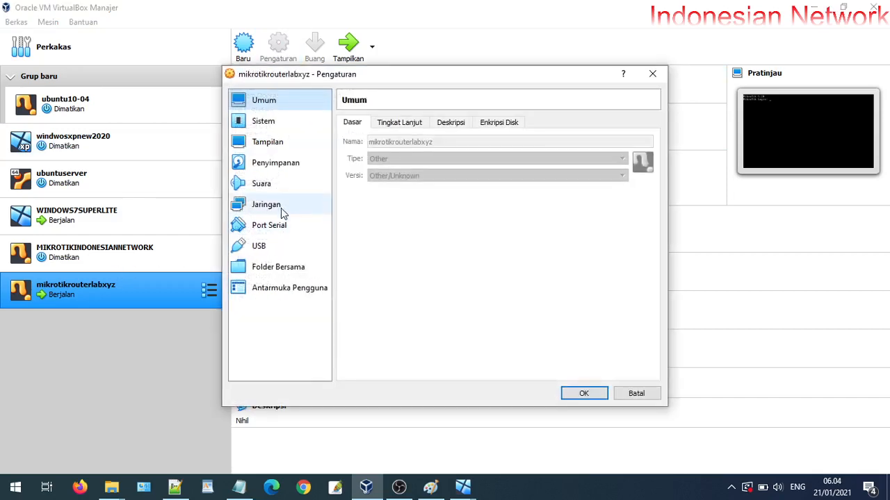
{"action": "left_click", "coordinate": [281, 208]}
{"action": "left_click", "coordinate": [367, 190]}
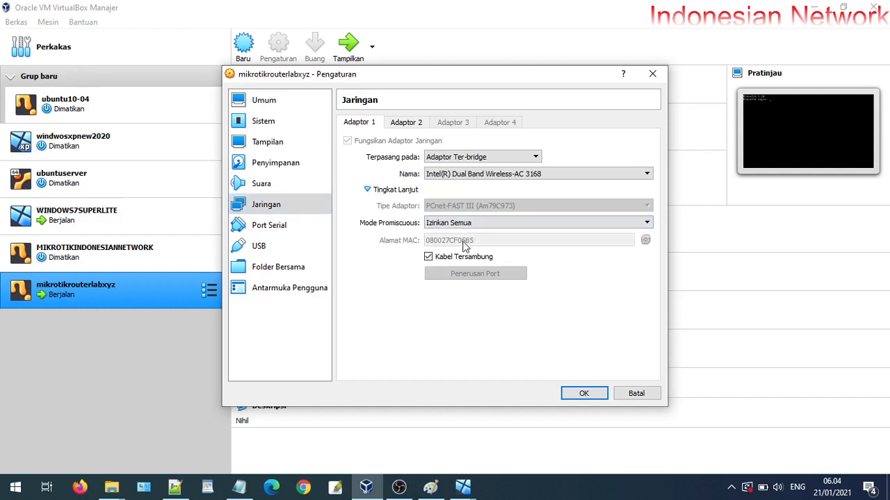
{"action": "left_click", "coordinate": [416, 127]}
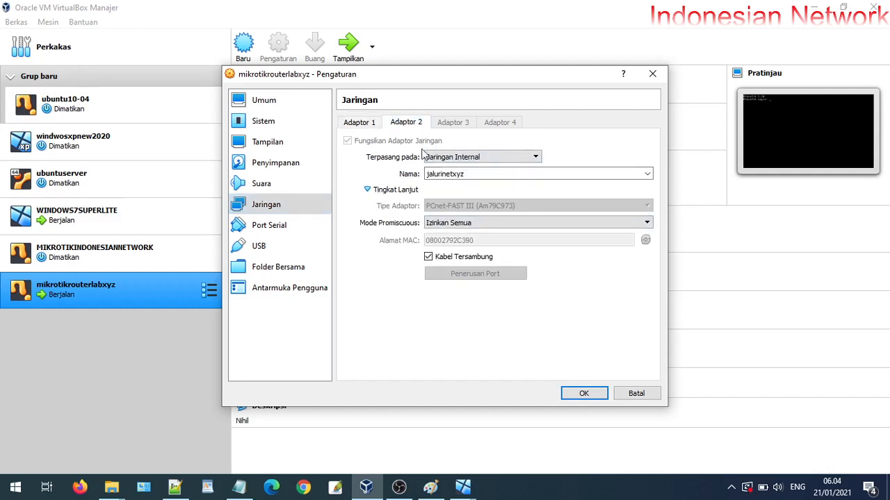
{"action": "left_click", "coordinate": [368, 123]}
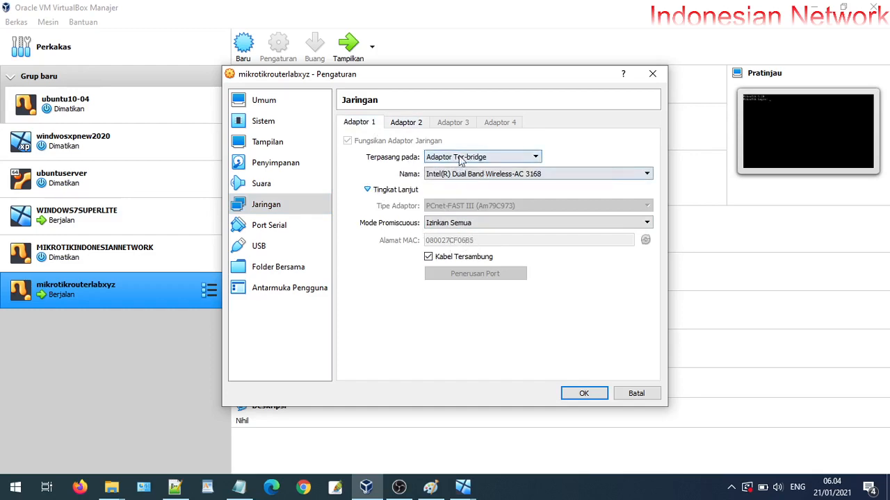
{"action": "left_click", "coordinate": [406, 125]}
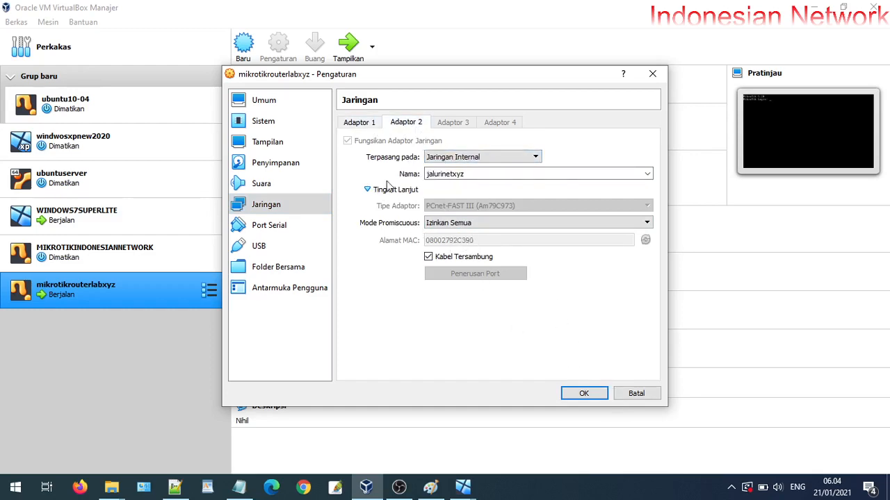
Cancel the settings and bring the mikrotikrouterlabxyz console back to its MikroTik 5.20 login prompt
{"action": "left_click", "coordinate": [635, 394]}
{"action": "mouse_move", "coordinate": [463, 487]}
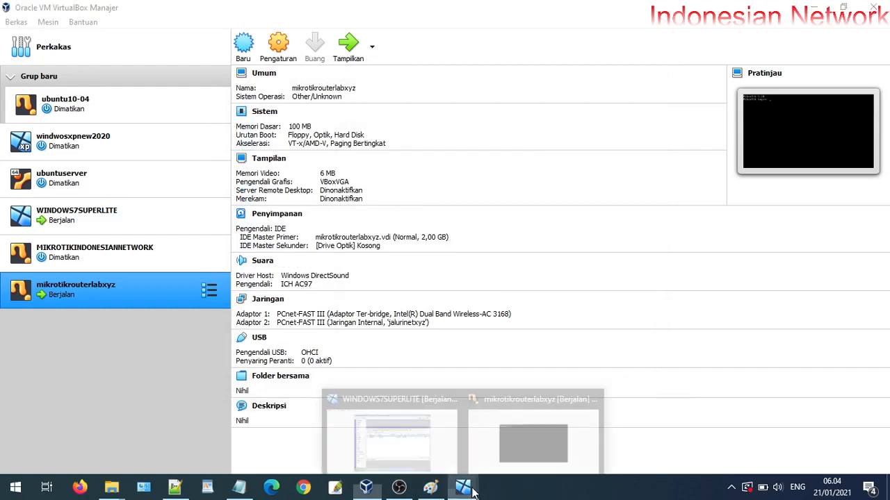
{"action": "left_click", "coordinate": [523, 449]}
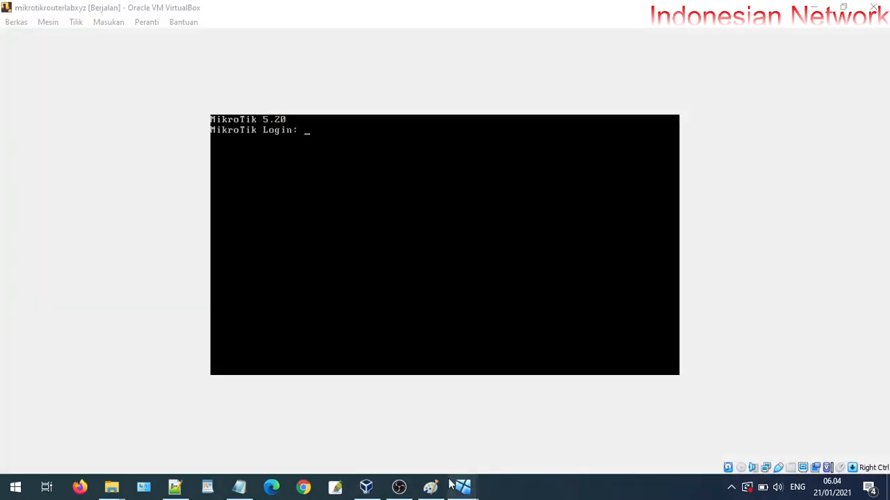
Reconnect WinBox on the Windows 7 client to the rediscovered MikroTik router
{"action": "left_click", "coordinate": [411, 447]}
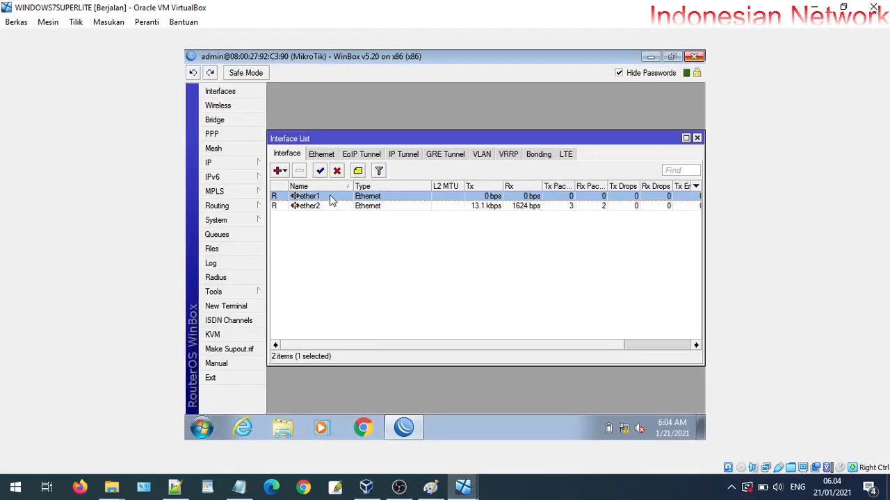
{"action": "left_click", "coordinate": [695, 56]}
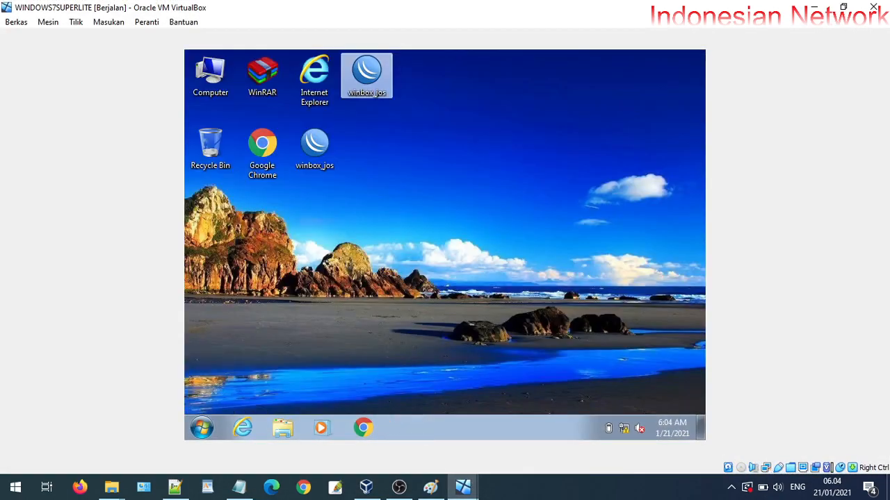
{"action": "double_click", "coordinate": [366, 76]}
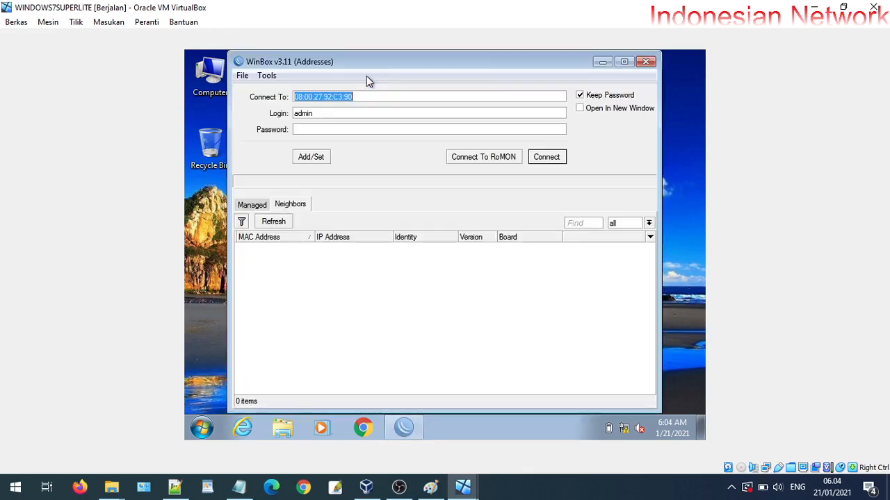
{"action": "left_click", "coordinate": [275, 223]}
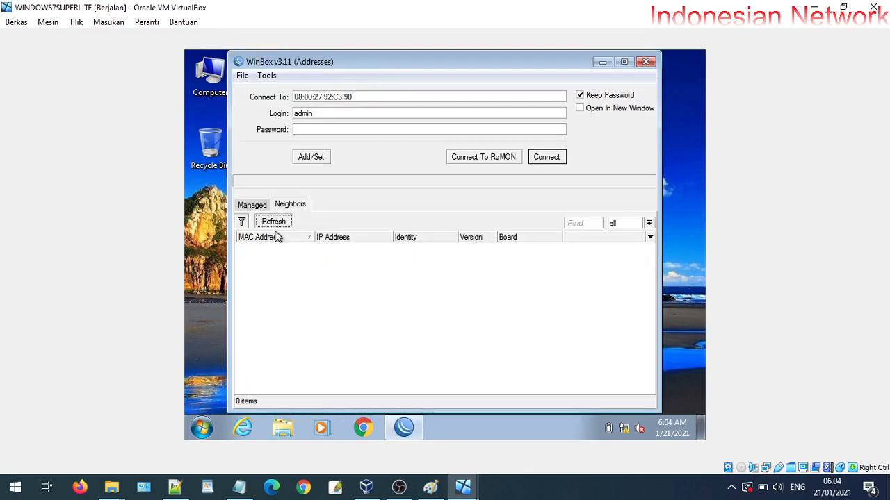
{"action": "left_click", "coordinate": [278, 224]}
{"action": "left_click", "coordinate": [304, 256]}
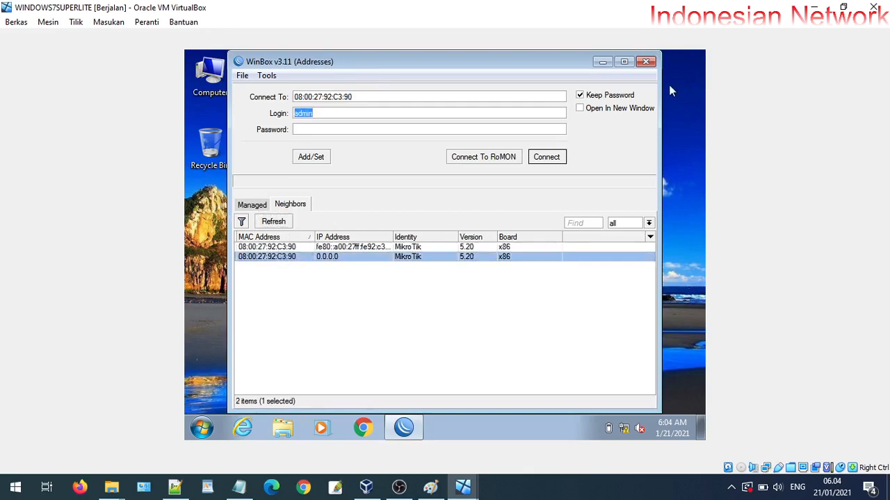
{"action": "left_click", "coordinate": [558, 157]}
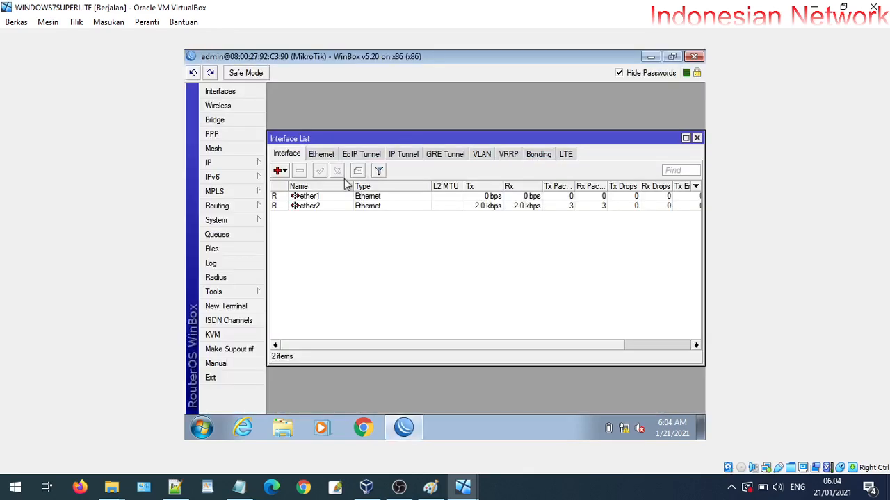
Rename the first interface ether1 to eth1_jalur_inet
{"action": "double_click", "coordinate": [315, 198]}
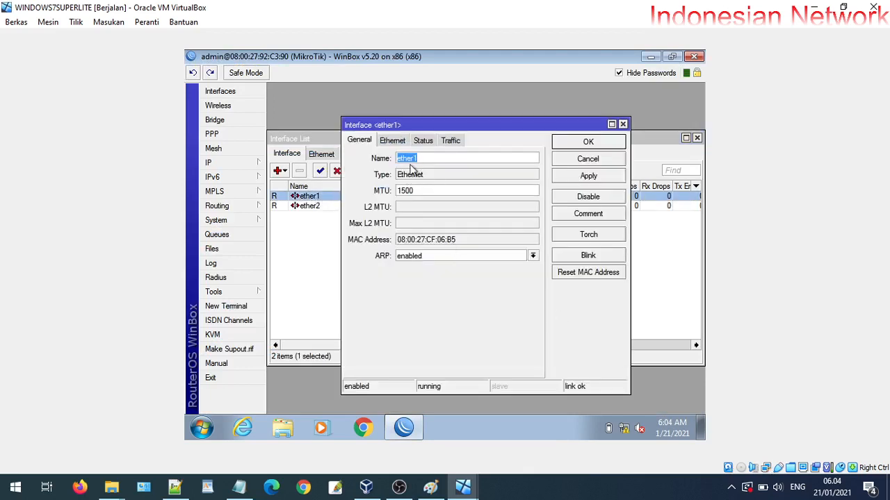
{"action": "type", "text": "_i"}
{"action": "type", "text": "eth1"}
{"action": "key", "text": "Return"}
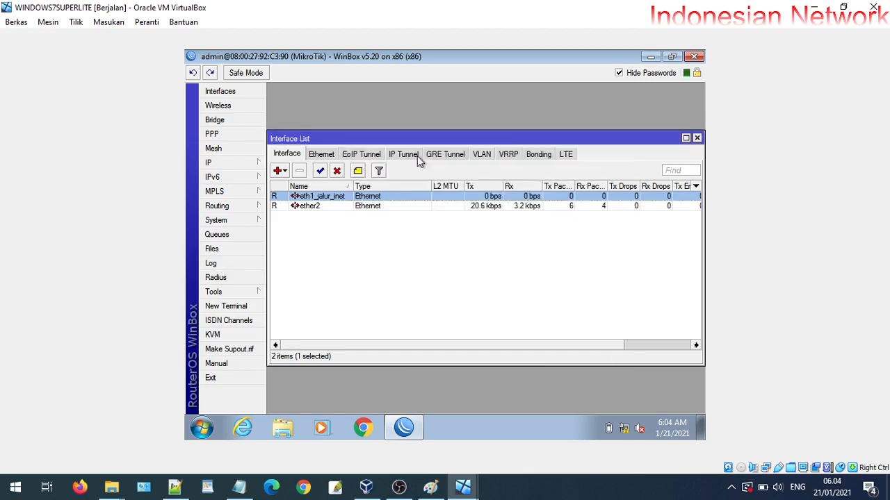
{"action": "left_click", "coordinate": [316, 207]}
Rename ether2 to ether2_lan, widen the Name column, and close the Interface List
{"action": "double_click", "coordinate": [318, 212]}
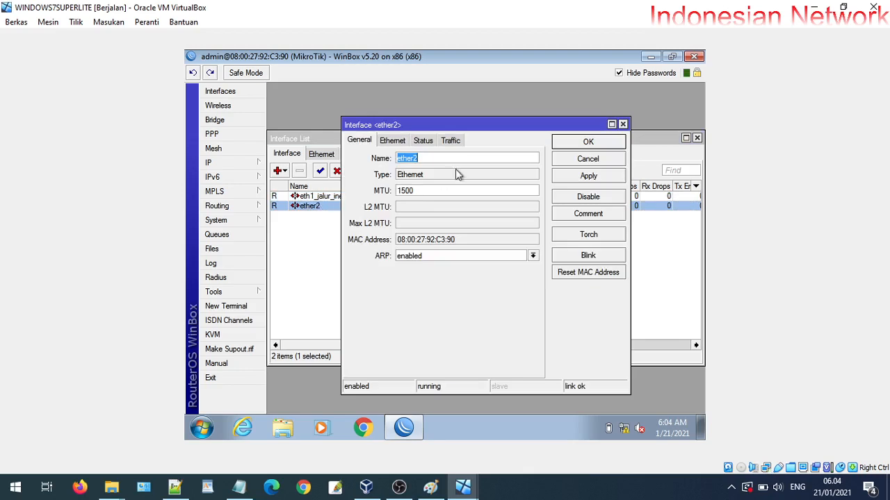
{"action": "left_click", "coordinate": [445, 158]}
{"action": "type", "text": "_lan"}
{"action": "key", "text": "Return"}
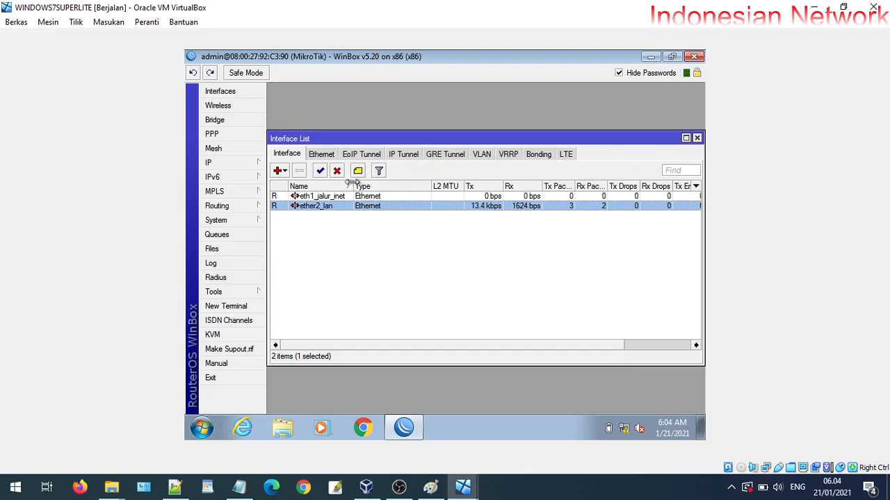
{"action": "left_click_drag", "start_coordinate": [355, 187], "coordinate": [380, 187]}
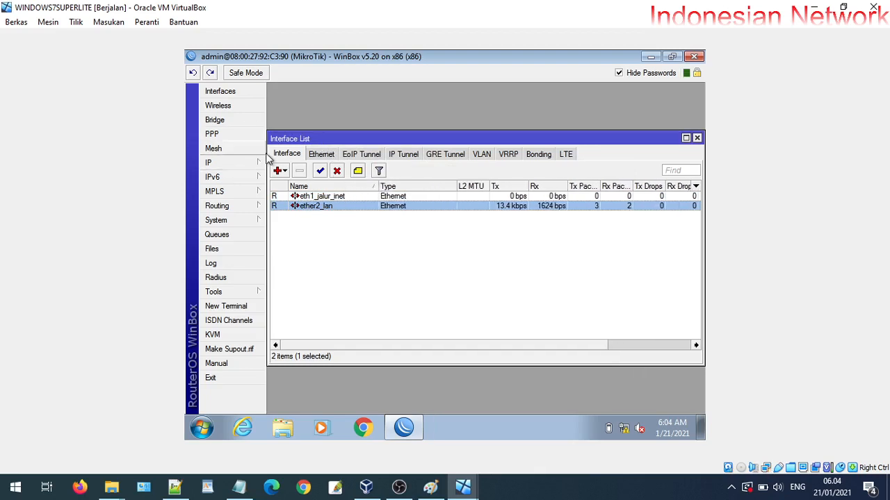
{"action": "left_click", "coordinate": [696, 138]}
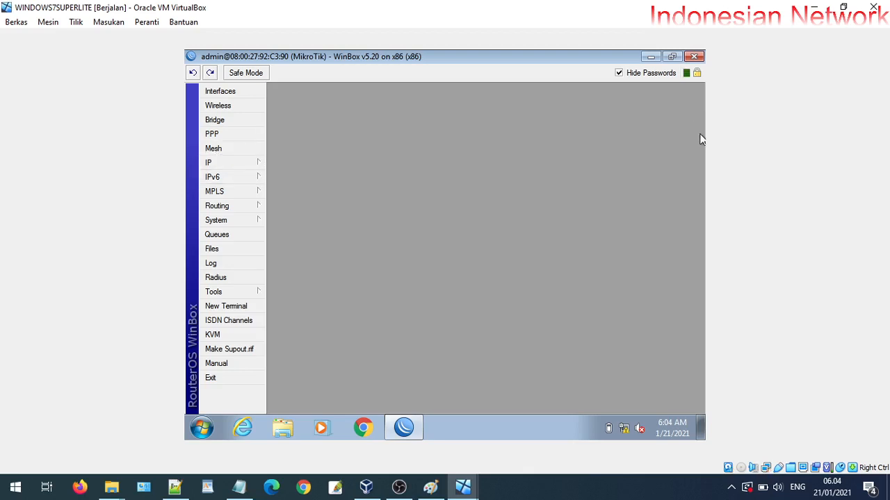
Add address 192.168.20.1/24 on ether2_lan from IP > Addresses
{"action": "left_click", "coordinate": [236, 162]}
{"action": "left_click", "coordinate": [289, 136]}
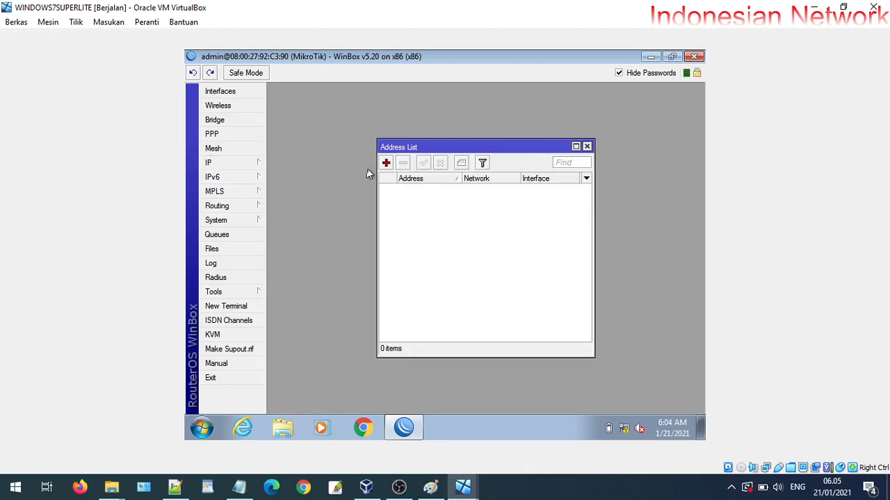
{"action": "left_click", "coordinate": [386, 164]}
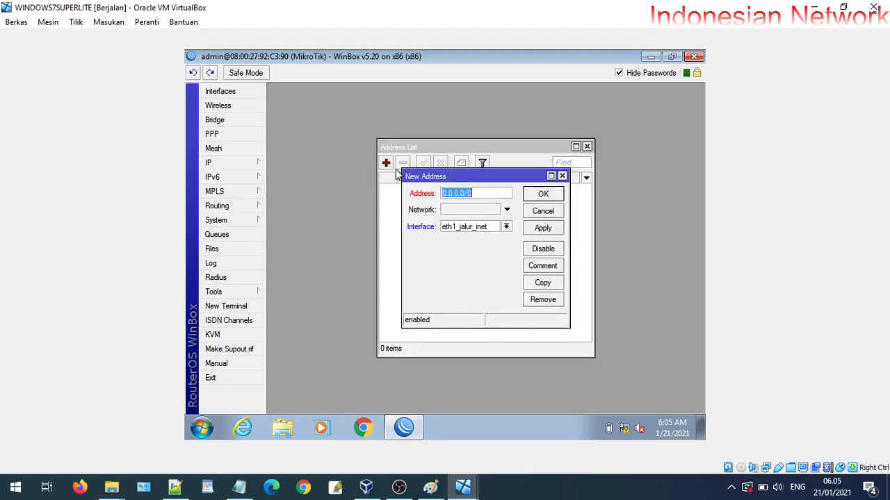
{"action": "left_click", "coordinate": [472, 235]}
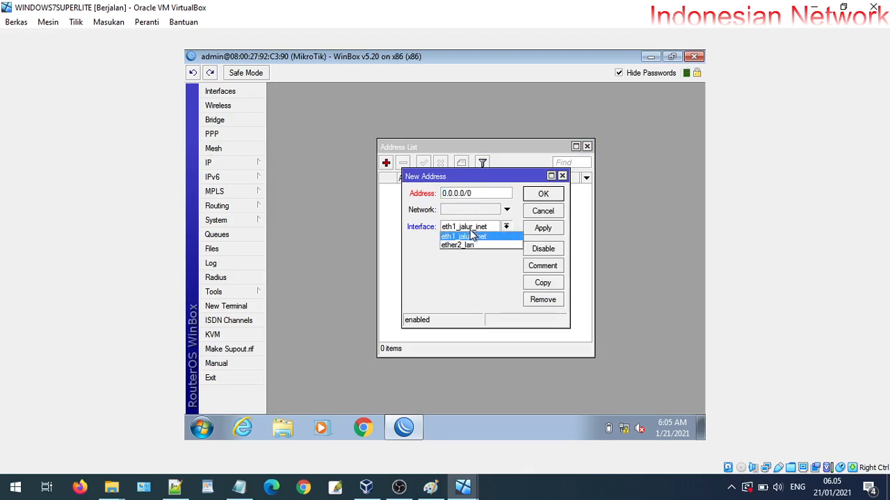
{"action": "left_click", "coordinate": [464, 245]}
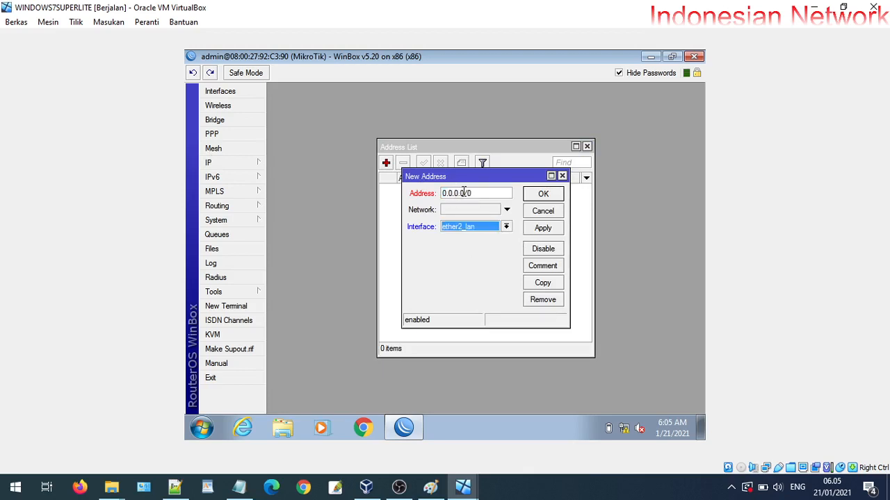
{"action": "left_click_drag", "start_coordinate": [465, 193], "coordinate": [441, 194]}
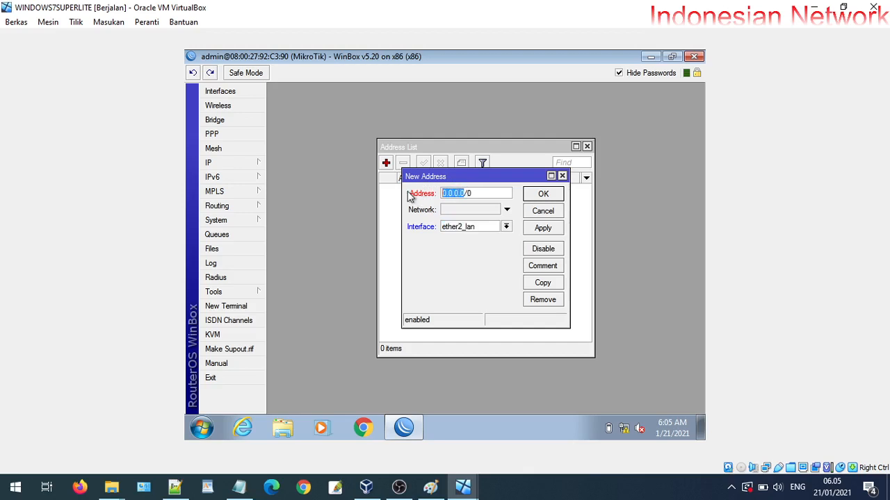
{"action": "type", "text": "192.168.20"}
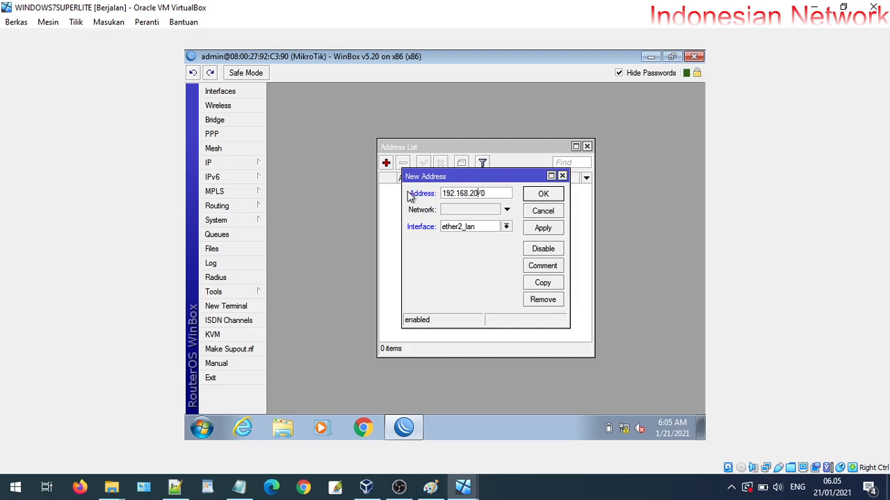
{"action": "type", "text": ".1/24"}
{"action": "left_click", "coordinate": [549, 230]}
{"action": "left_click", "coordinate": [550, 196]}
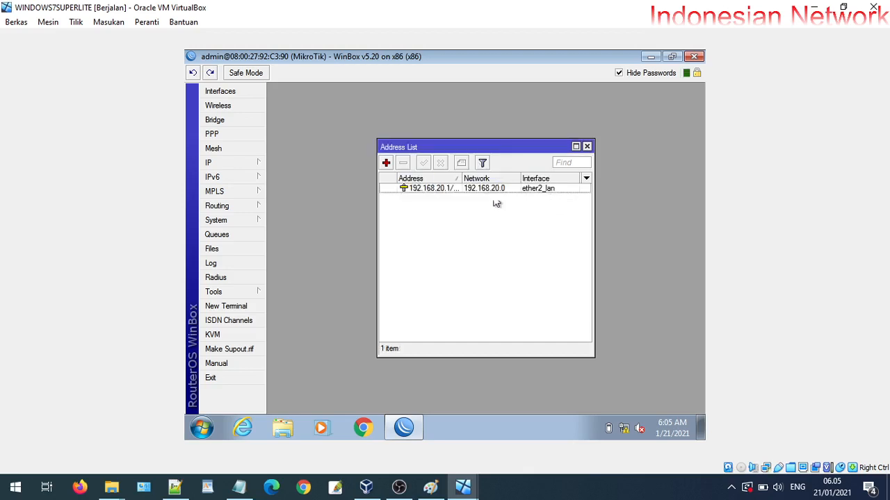
Dismiss the Windows security screen and reopen the 192.168.20.1/24 address entry to review it
{"action": "left_click_drag", "start_coordinate": [462, 182], "coordinate": [476, 179]}
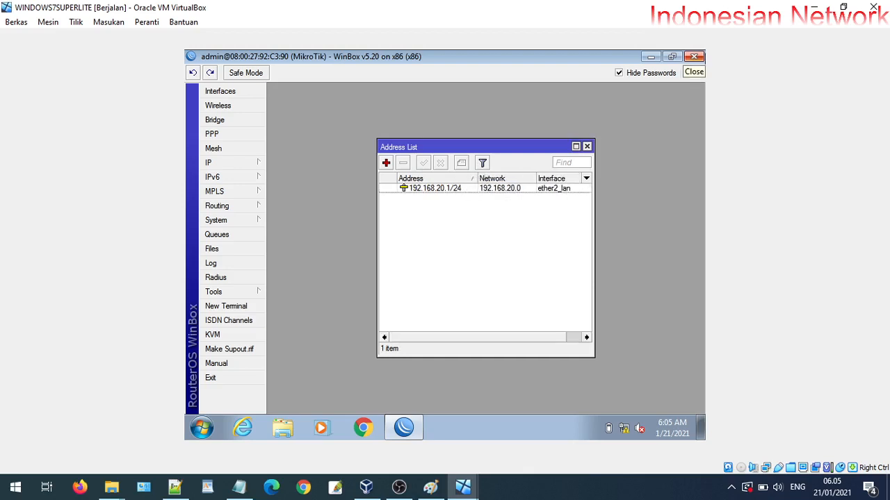
{"action": "key", "text": "ctrl+Delete"}
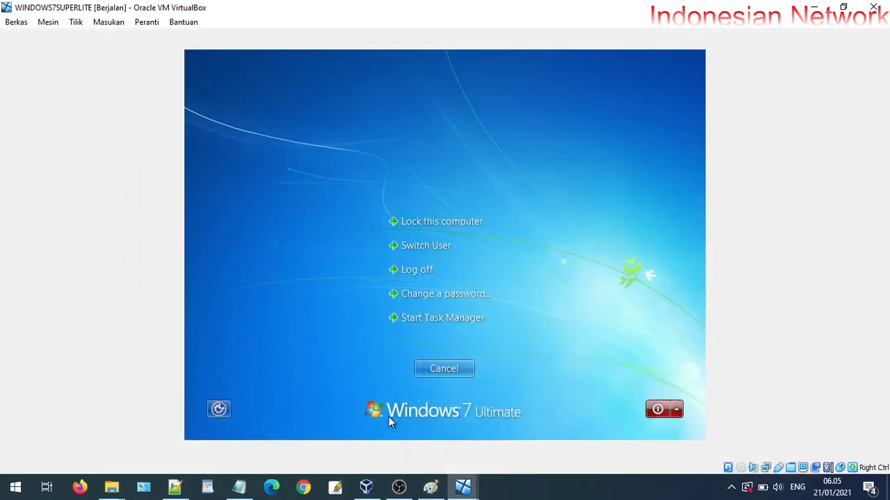
{"action": "left_click", "coordinate": [437, 374]}
{"action": "double_click", "coordinate": [423, 188]}
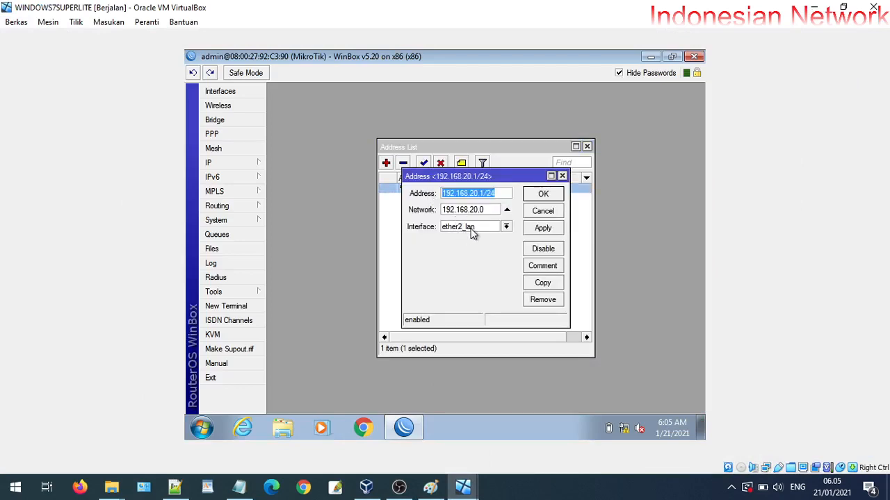
{"action": "left_click", "coordinate": [480, 194]}
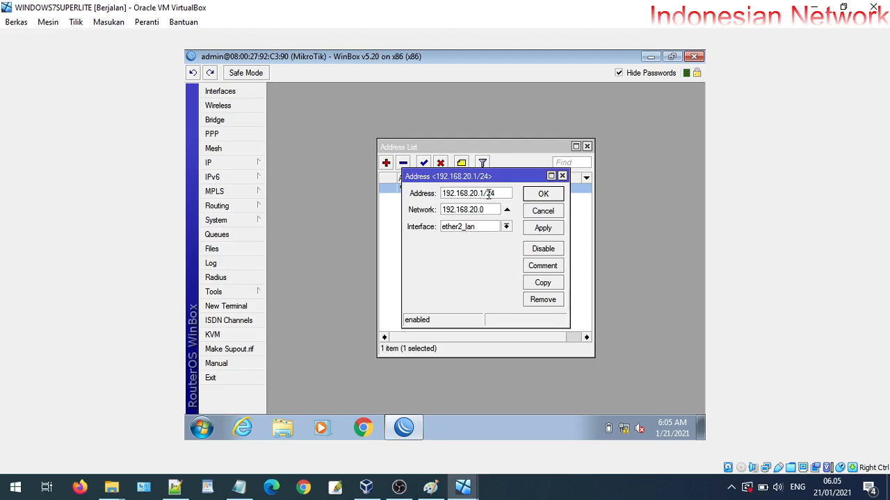
{"action": "left_click_drag", "start_coordinate": [493, 194], "coordinate": [450, 194]}
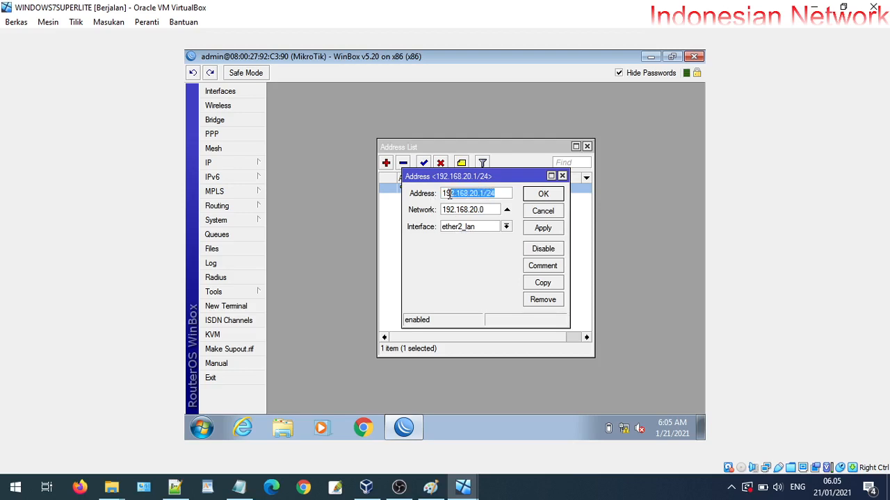
{"action": "left_click", "coordinate": [543, 194]}
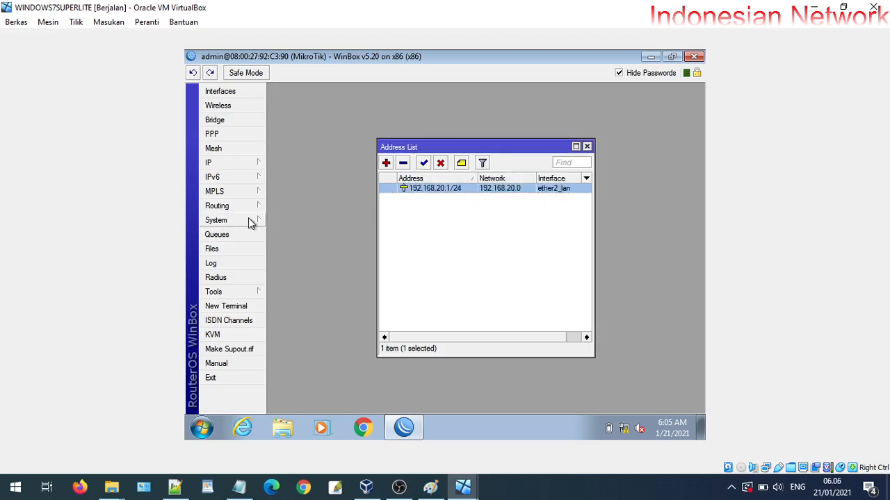
Add a DHCP client on eth1_jalur_inet from IP > DHCP Client
{"action": "left_click", "coordinate": [229, 162]}
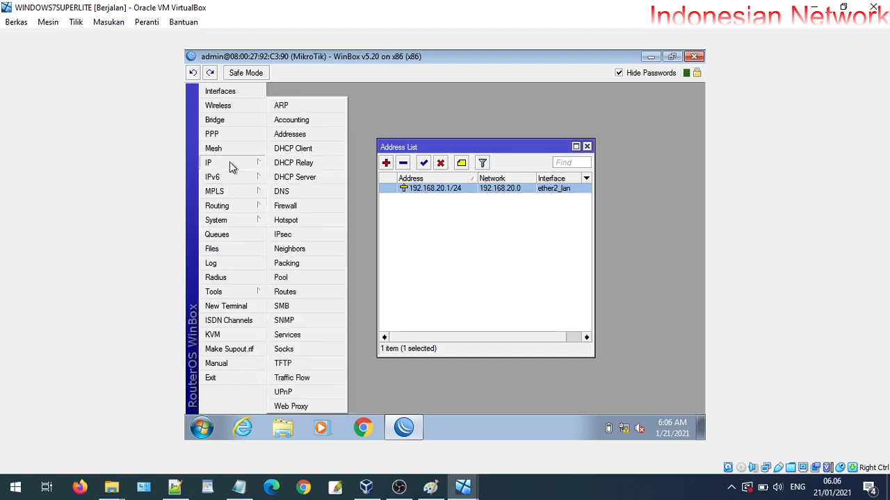
{"action": "left_click", "coordinate": [306, 149]}
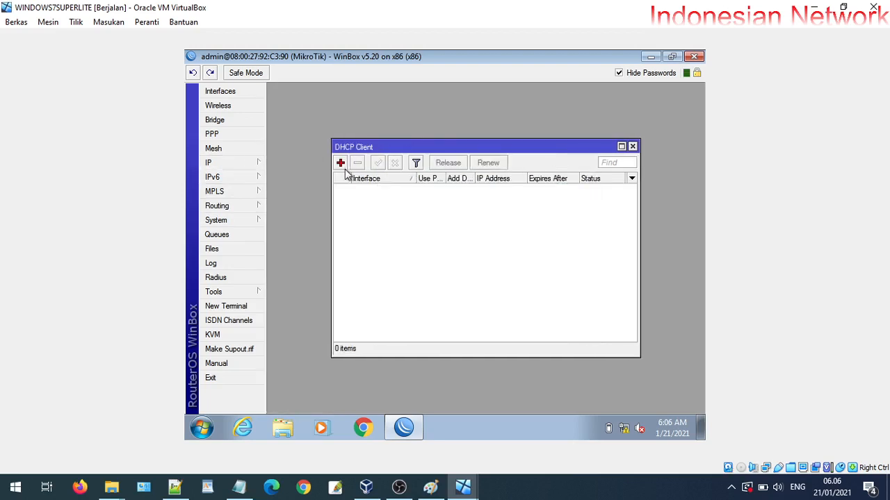
{"action": "left_click", "coordinate": [341, 163]}
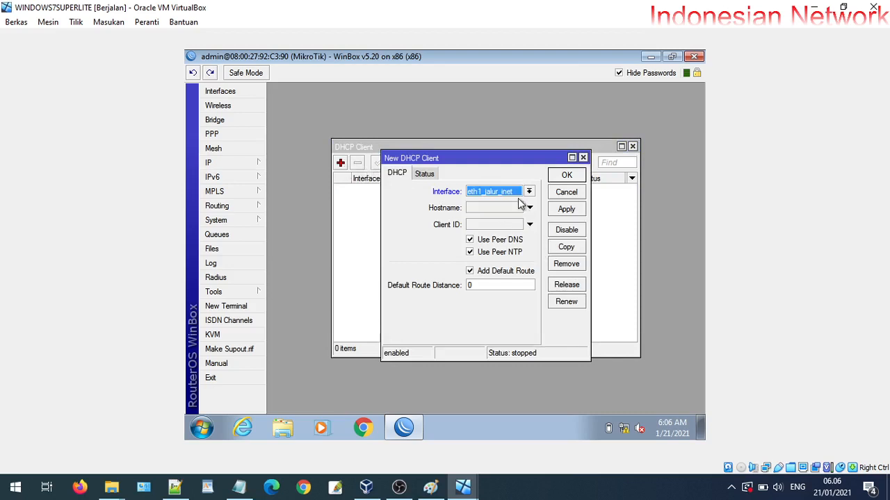
{"action": "left_click", "coordinate": [565, 210]}
{"action": "left_click", "coordinate": [566, 176]}
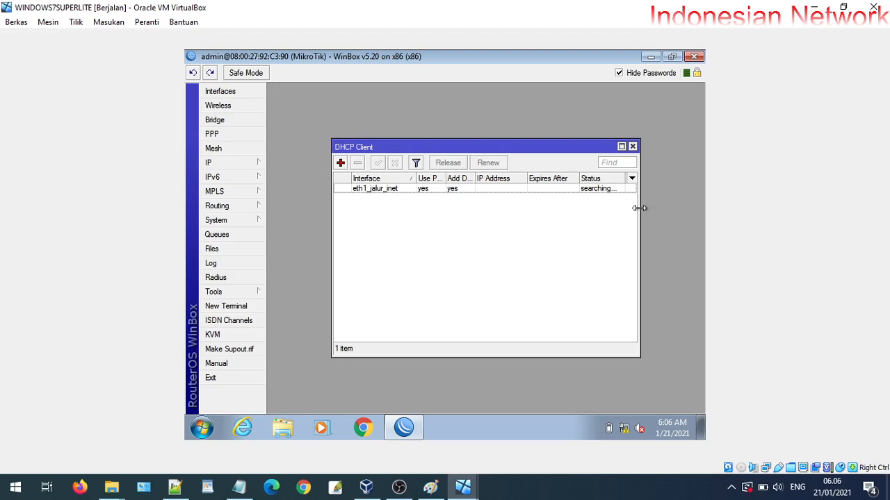
Widen the DHCP client list to show the 192.168.43.91/24 lease and compare it with the address list
{"action": "left_click_drag", "start_coordinate": [639, 208], "coordinate": [686, 208]}
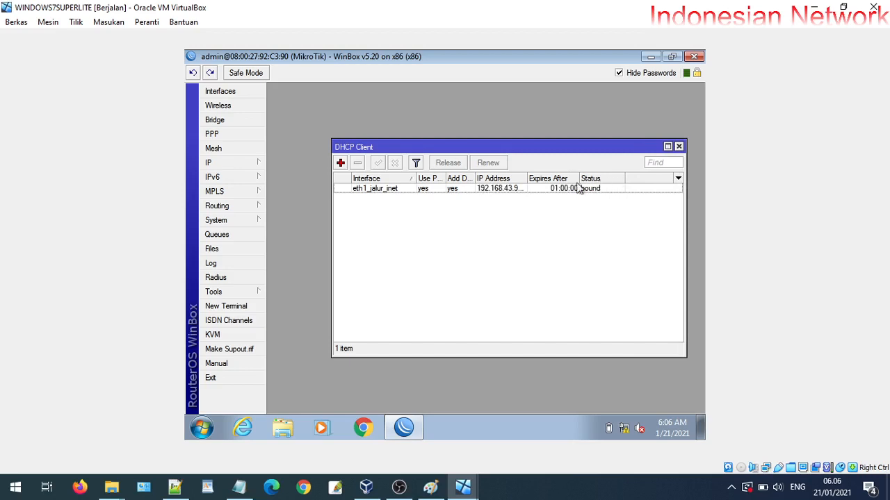
{"action": "left_click_drag", "start_coordinate": [527, 178], "coordinate": [540, 179]}
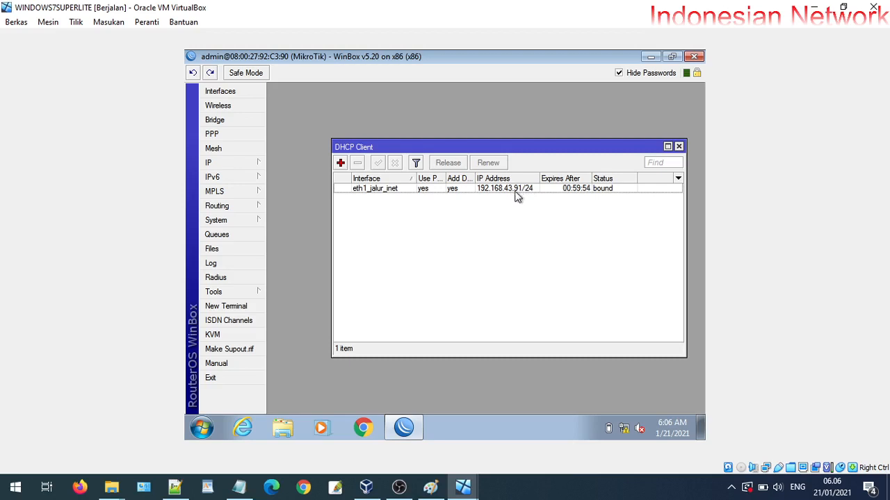
{"action": "left_click_drag", "start_coordinate": [495, 150], "coordinate": [492, 234]}
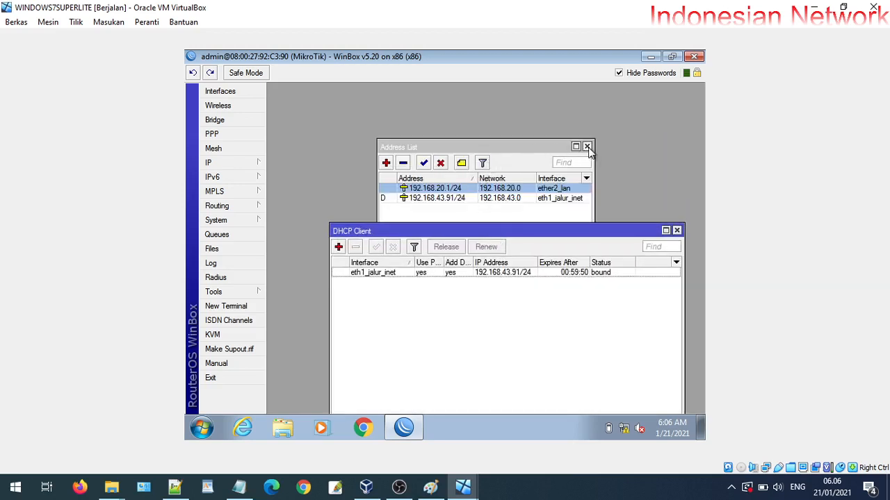
{"action": "left_click", "coordinate": [226, 164]}
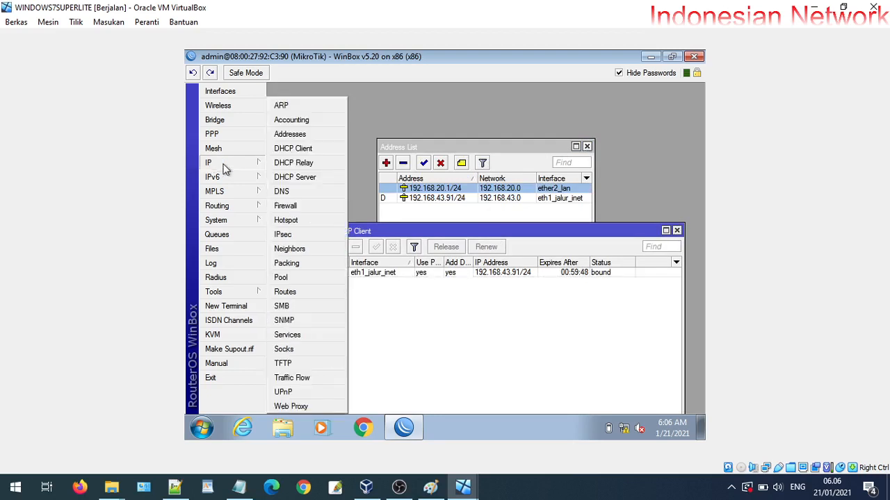
{"action": "left_click", "coordinate": [290, 135]}
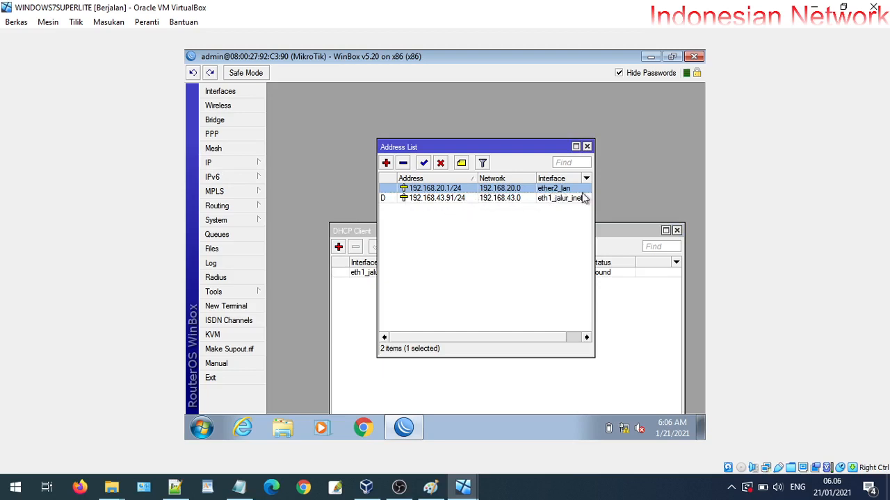
{"action": "left_click", "coordinate": [629, 232]}
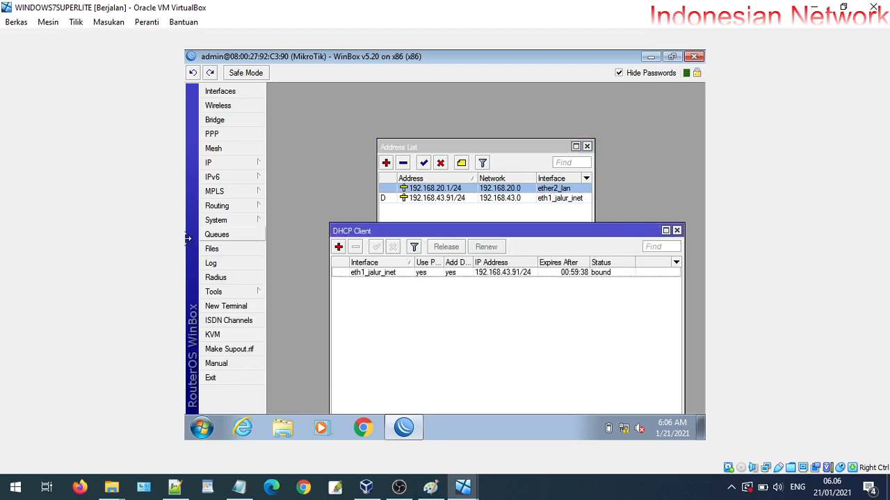
Ping google.com from a new WinBox terminal, getting 3/3 replies with 0% loss
{"action": "left_click", "coordinate": [226, 308]}
{"action": "type", "text": "pi"}
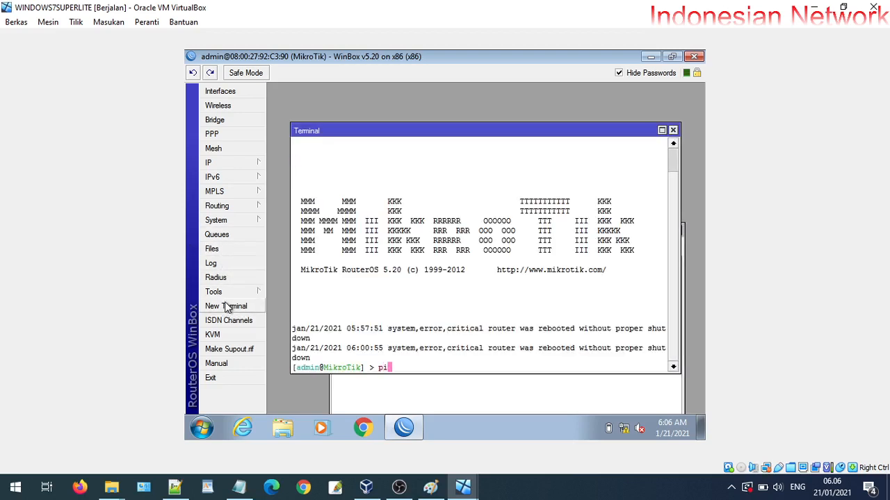
{"action": "type", "text": "ng google.com"}
{"action": "key", "text": "Return"}
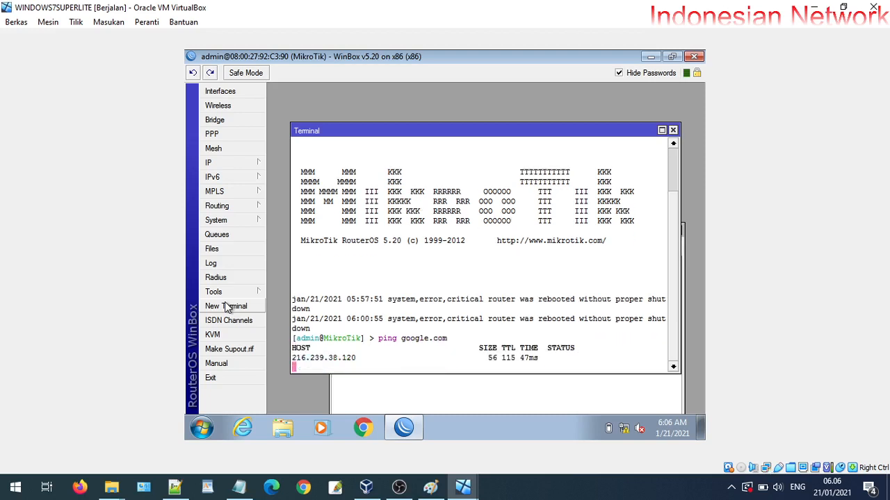
{"action": "key", "text": "ctrl+c"}
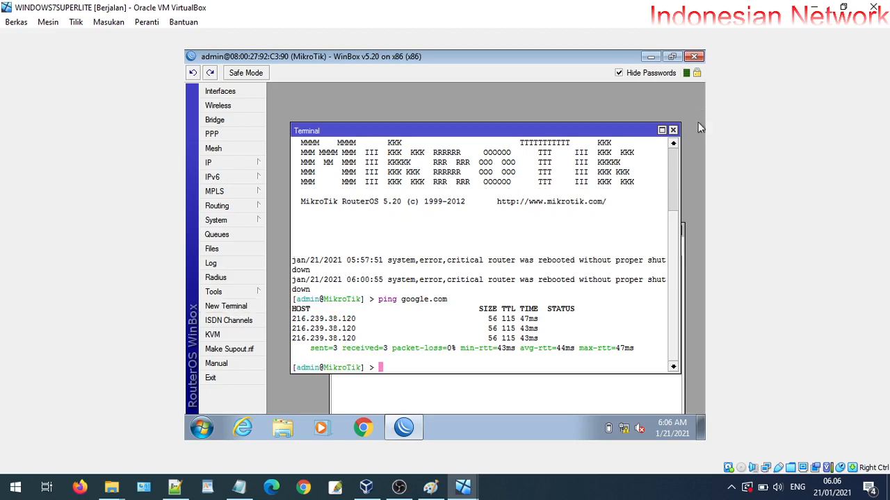
Close the DHCP client list and the terminal window
{"action": "left_click_drag", "start_coordinate": [673, 227], "coordinate": [677, 147]}
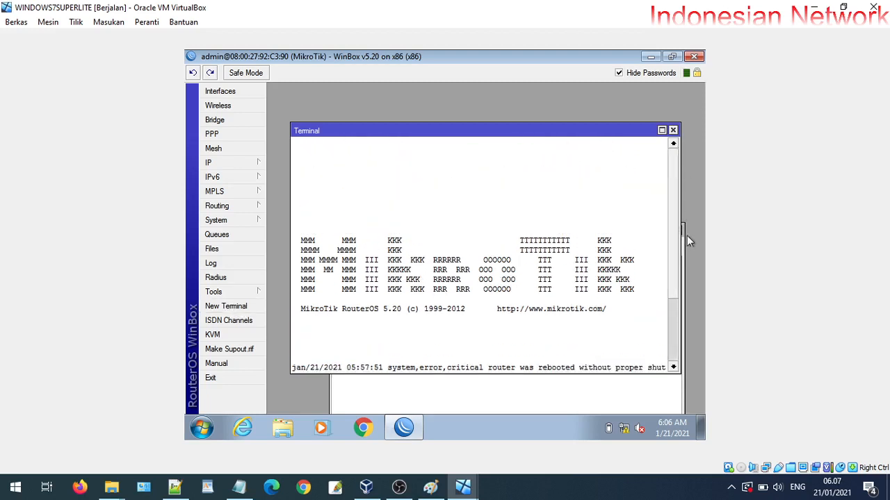
{"action": "left_click", "coordinate": [470, 408]}
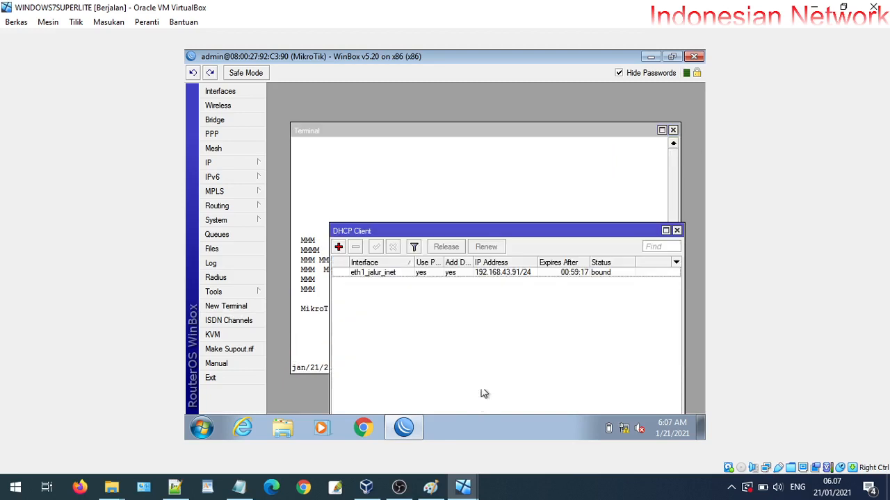
{"action": "left_click", "coordinate": [676, 230]}
{"action": "left_click", "coordinate": [673, 130]}
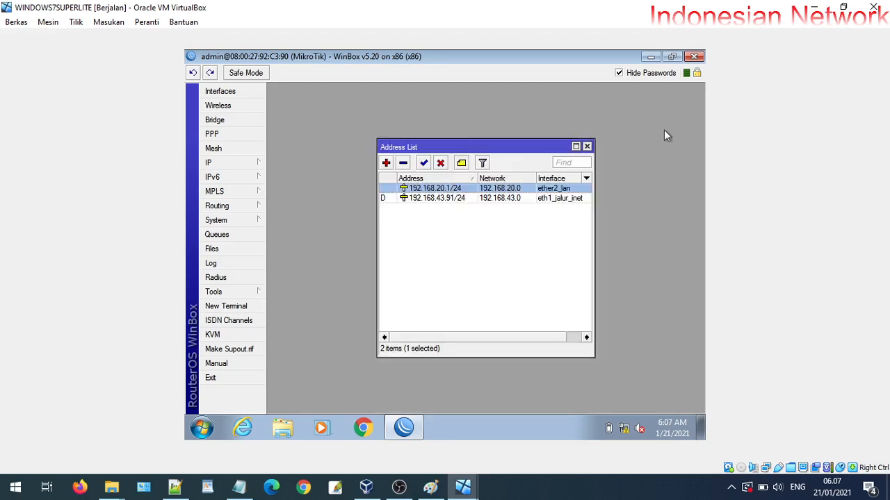
Close the Address List and start DHCP Setup on interface ether2_lan
{"action": "left_click", "coordinate": [587, 146]}
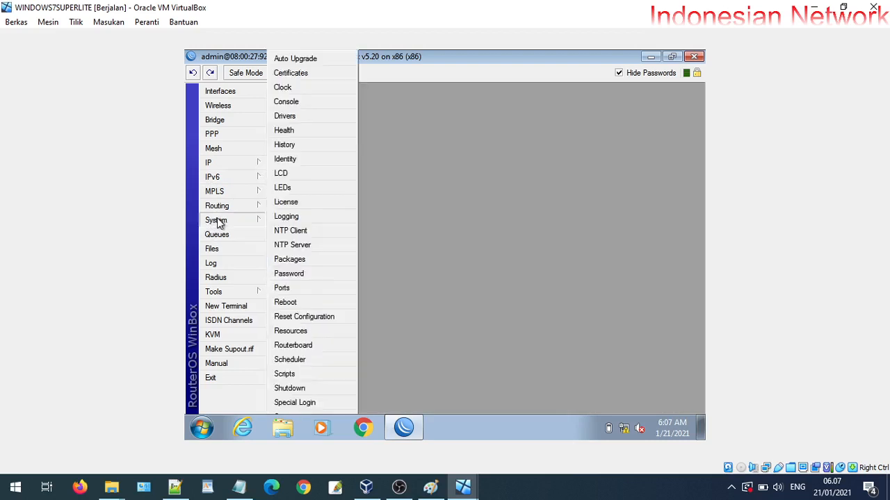
{"action": "mouse_move", "coordinate": [242, 167]}
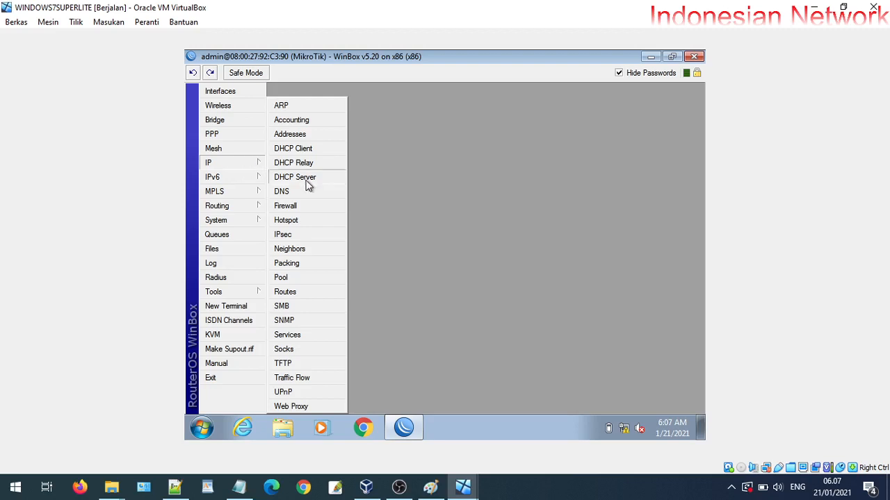
{"action": "left_click", "coordinate": [332, 178]}
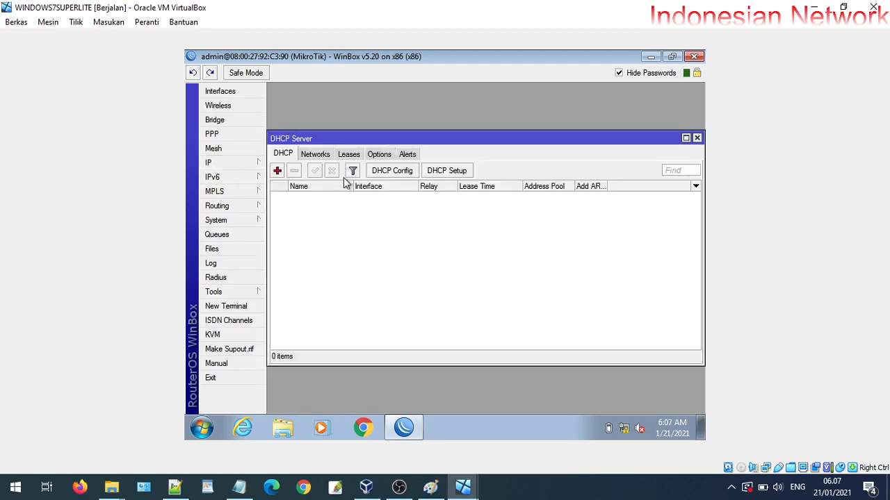
{"action": "left_click", "coordinate": [451, 171]}
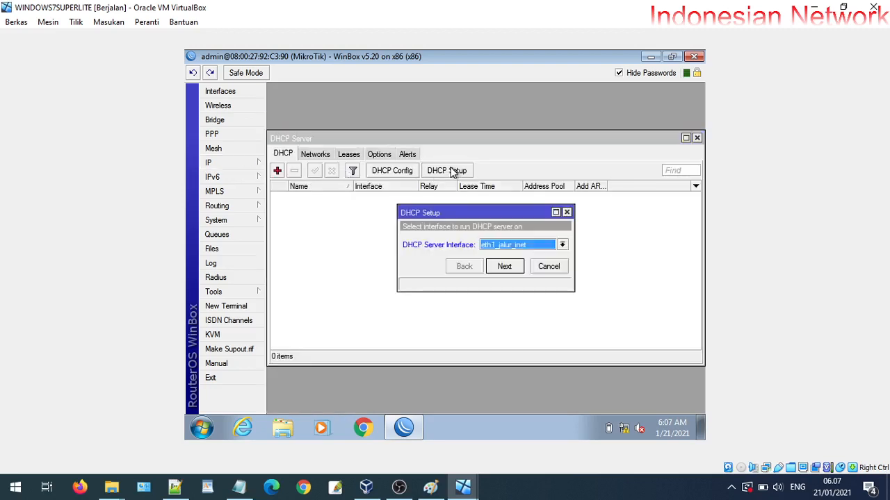
{"action": "left_click", "coordinate": [498, 247]}
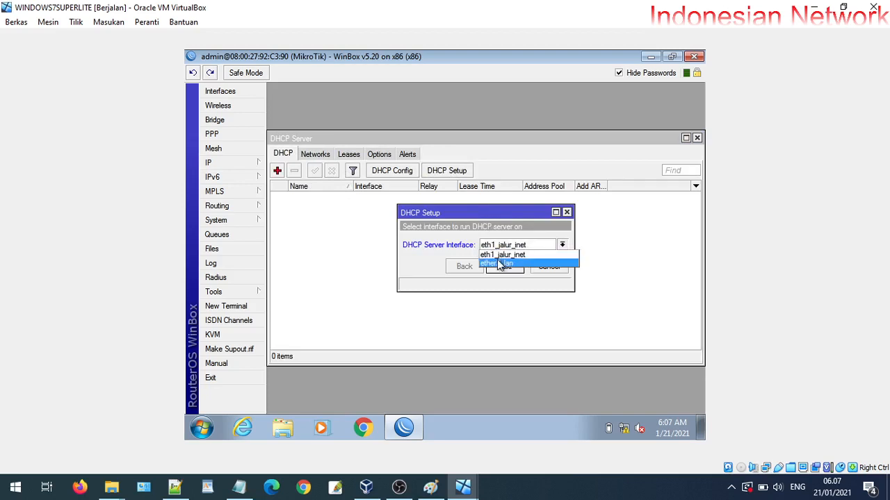
{"action": "left_click", "coordinate": [500, 262]}
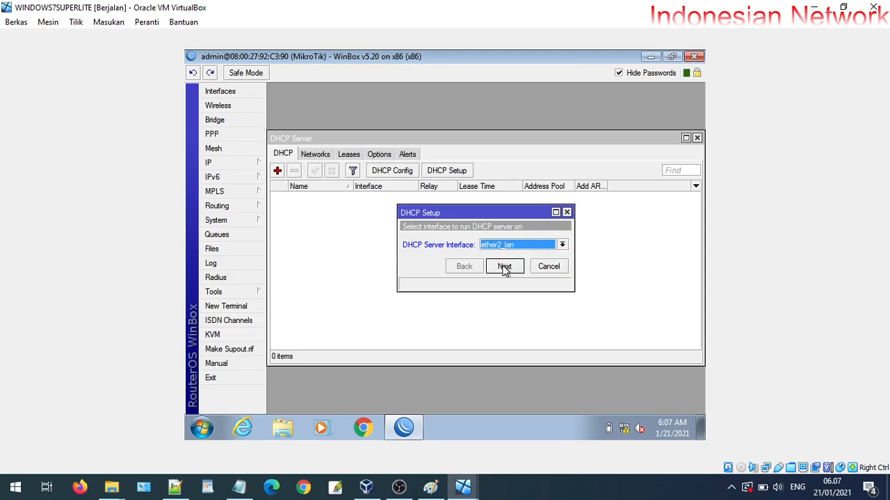
Accept address space 192.168.20.0/24 and gateway 192.168.20.1
{"action": "left_click", "coordinate": [506, 271]}
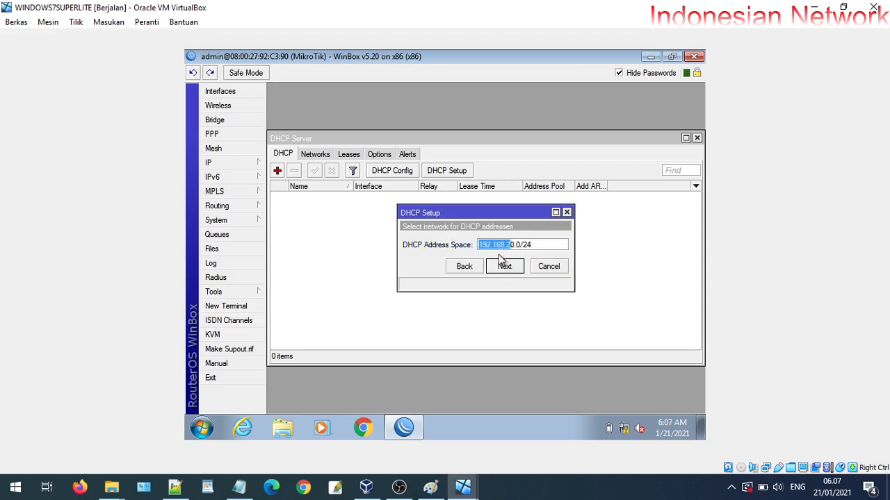
{"action": "left_click", "coordinate": [506, 245]}
{"action": "left_click", "coordinate": [508, 269]}
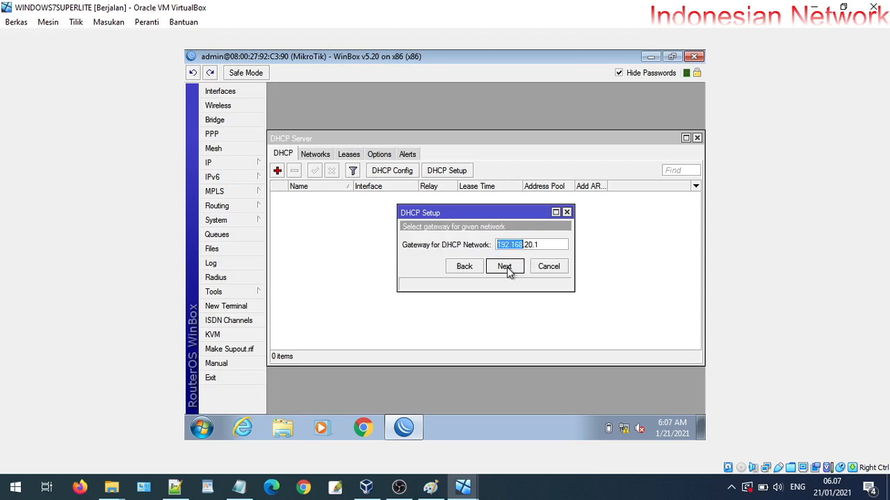
{"action": "left_click", "coordinate": [536, 248]}
{"action": "left_click", "coordinate": [511, 270]}
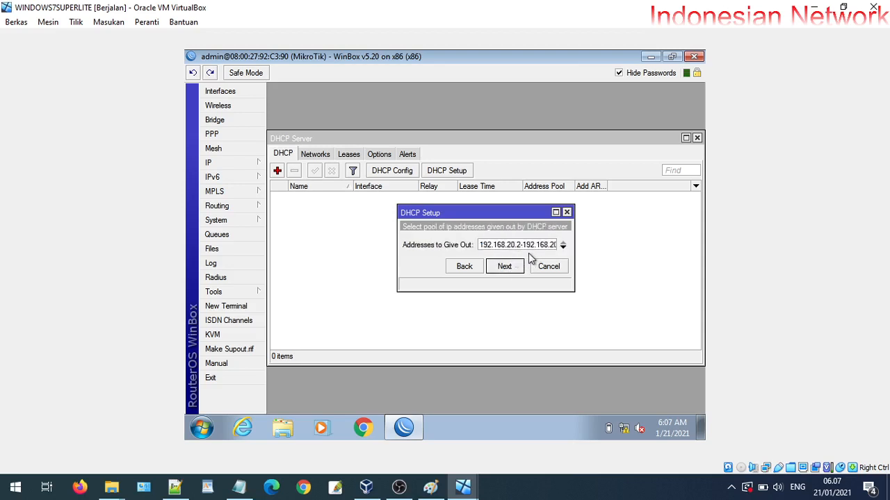
Set the address pool to 192.168.20.10-192.168.20.25
{"action": "left_click", "coordinate": [522, 244]}
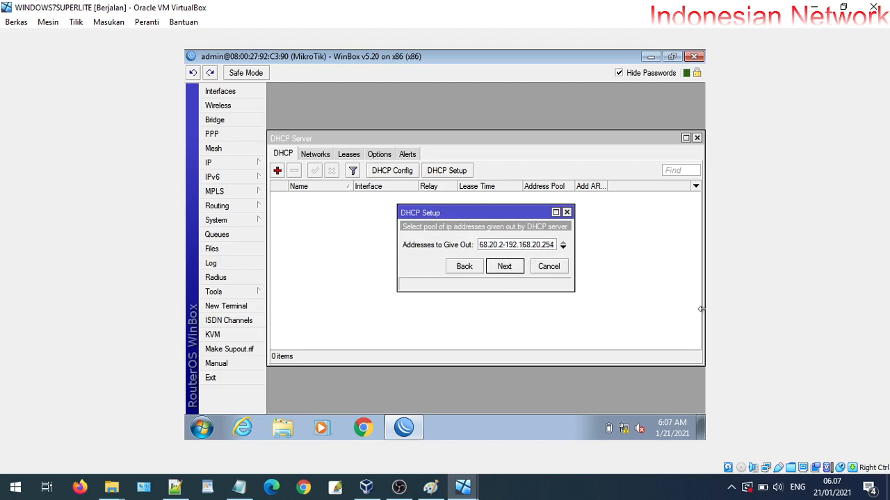
{"action": "key", "text": "BackSpace"}
{"action": "type", "text": "10"}
{"action": "key", "text": "Right"}
{"action": "key", "text": "Right"}
{"action": "left_click_drag", "start_coordinate": [554, 244], "coordinate": [396, 239]}
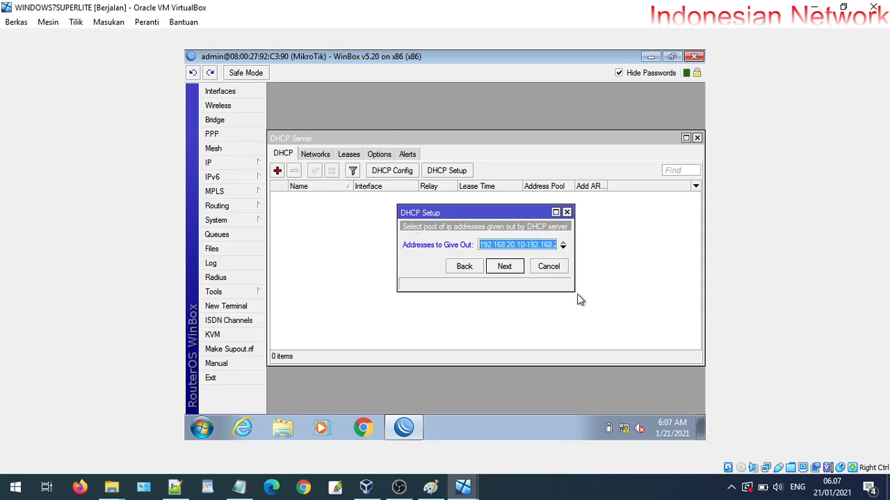
{"action": "left_click_drag", "start_coordinate": [573, 291], "coordinate": [669, 300]}
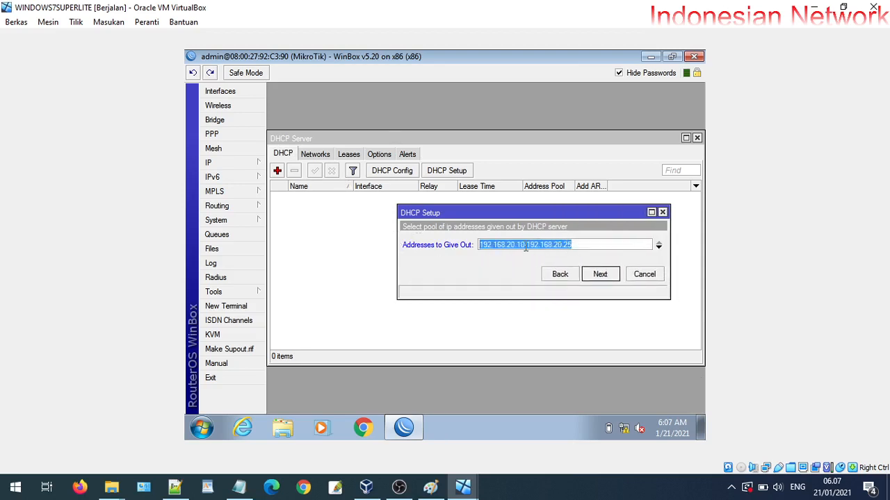
{"action": "left_click", "coordinate": [523, 249]}
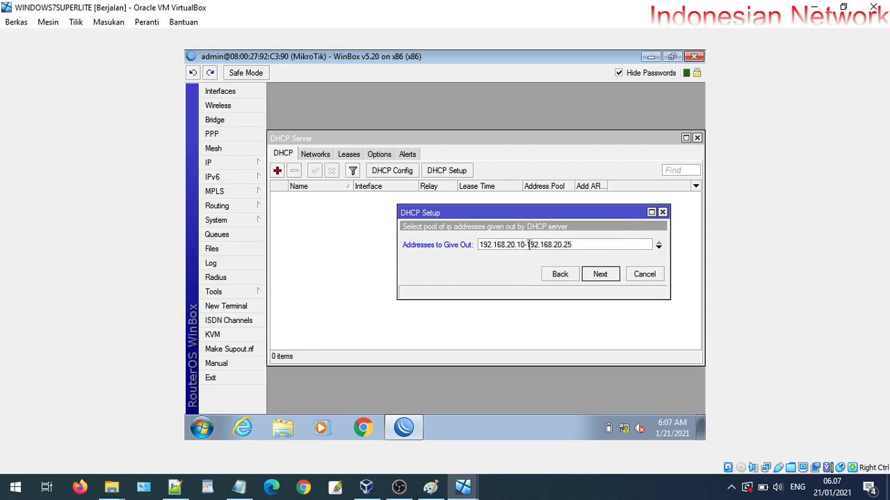
{"action": "left_click_drag", "start_coordinate": [578, 245], "coordinate": [456, 247]}
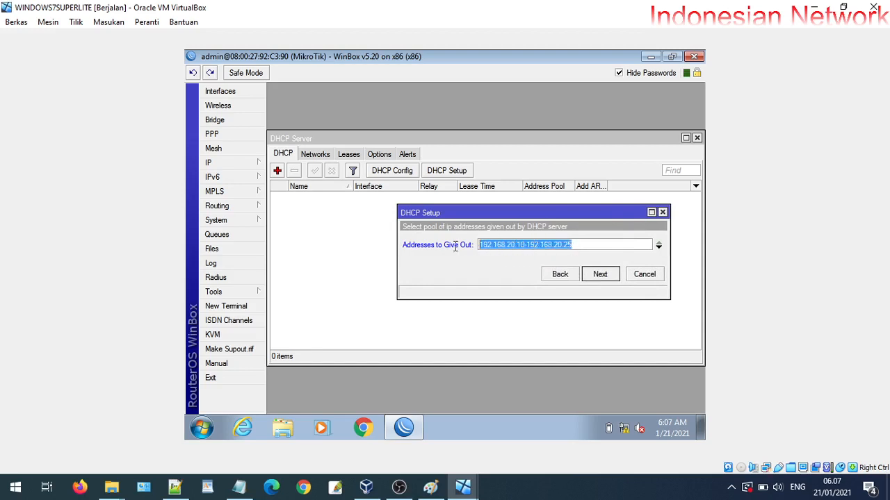
{"action": "left_click", "coordinate": [532, 245]}
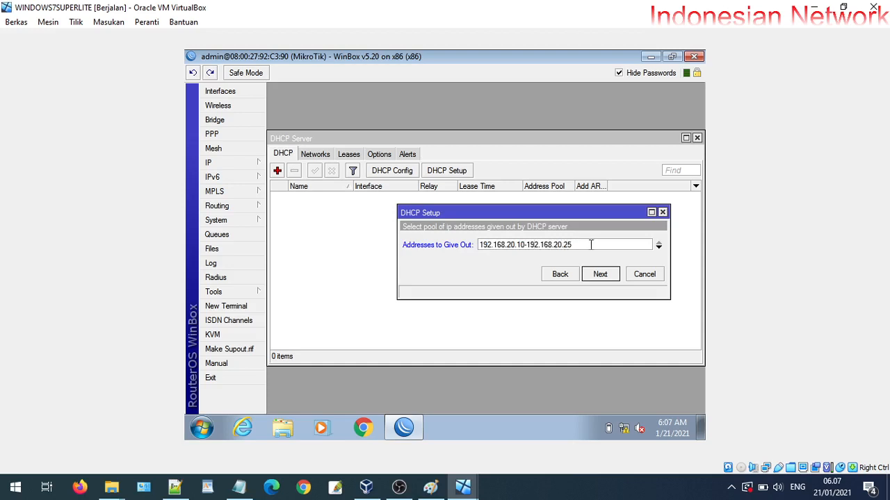
{"action": "left_click", "coordinate": [600, 274]}
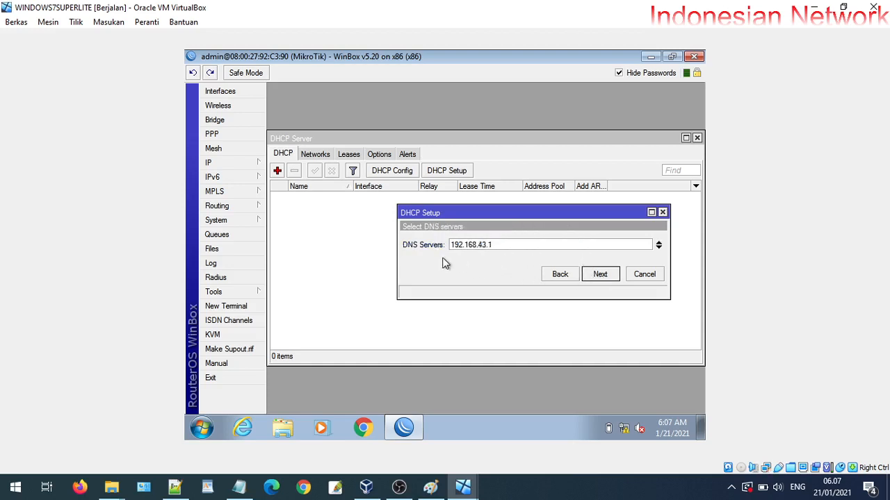
Set DNS servers 192.168.43.1 and 8.8.8.8, keep the 3d lease, and finish setup
{"action": "left_click", "coordinate": [659, 248]}
{"action": "left_click", "coordinate": [660, 247]}
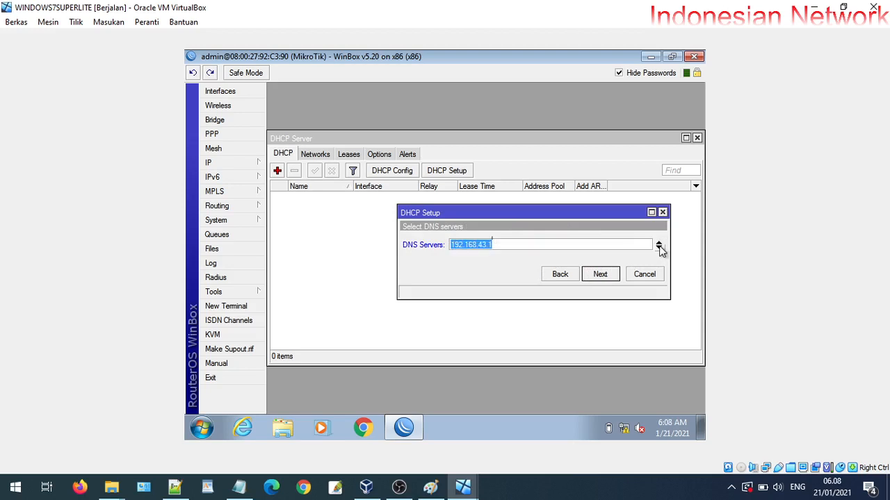
{"action": "left_click", "coordinate": [658, 248]}
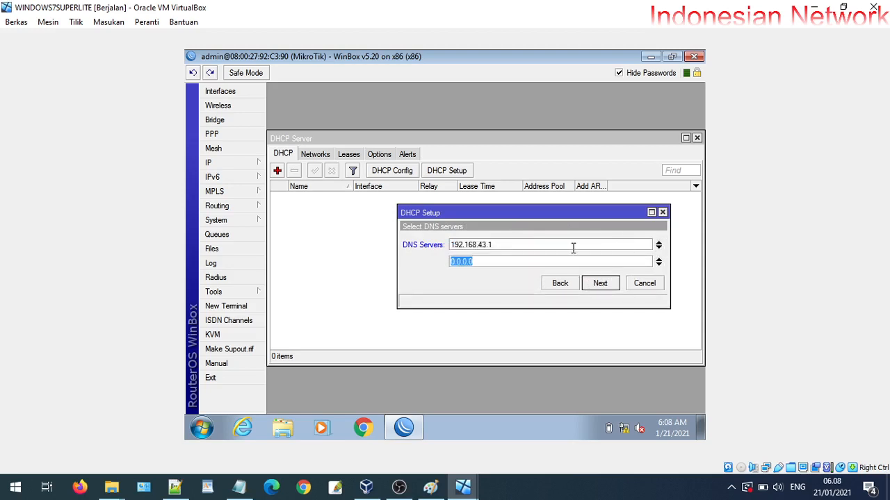
{"action": "type", "text": "8.8.8.8"}
{"action": "left_click", "coordinate": [600, 283]}
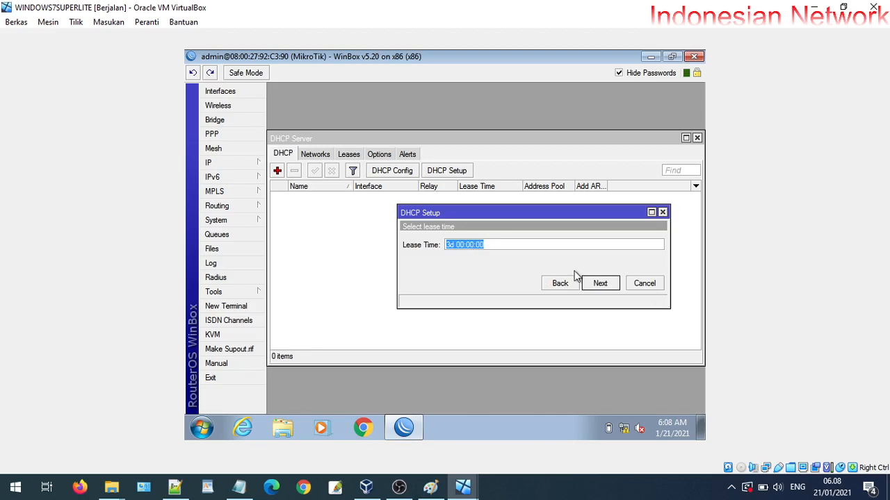
{"action": "left_click", "coordinate": [596, 284]}
{"action": "left_click", "coordinate": [491, 254]}
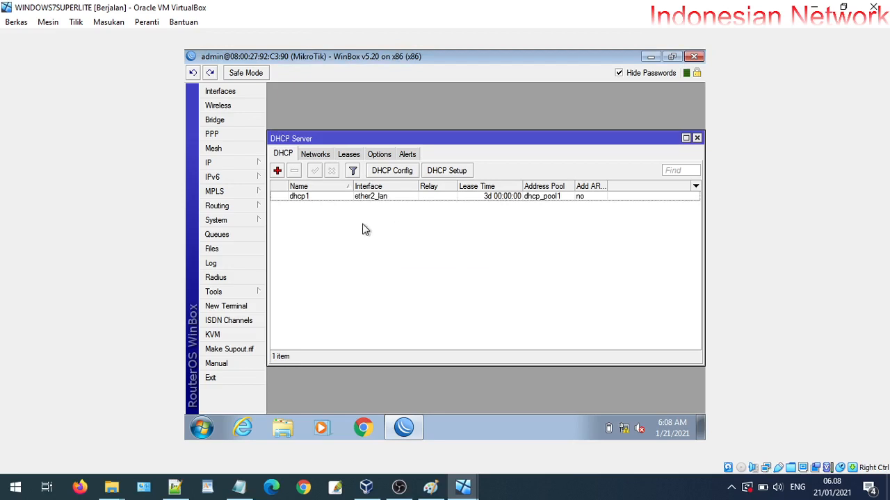
Add a firewall NAT rule with chain srcnat and action masquerade
{"action": "left_click", "coordinate": [232, 167]}
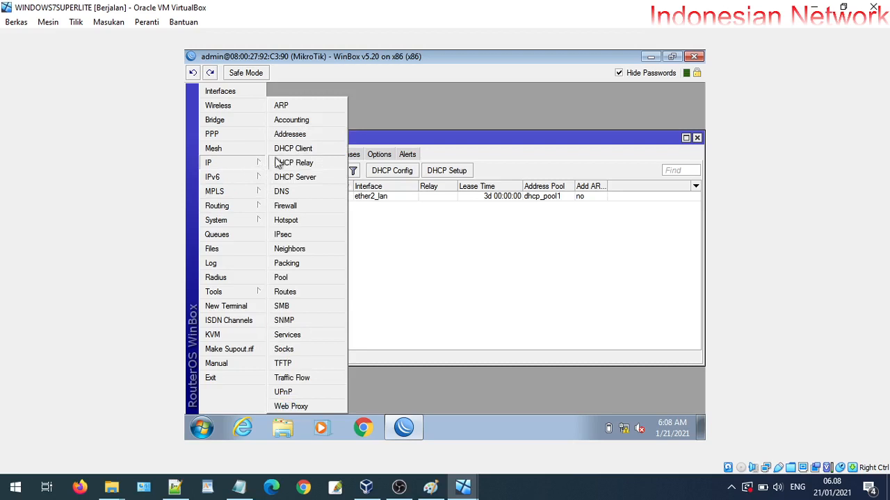
{"action": "left_click", "coordinate": [285, 206]}
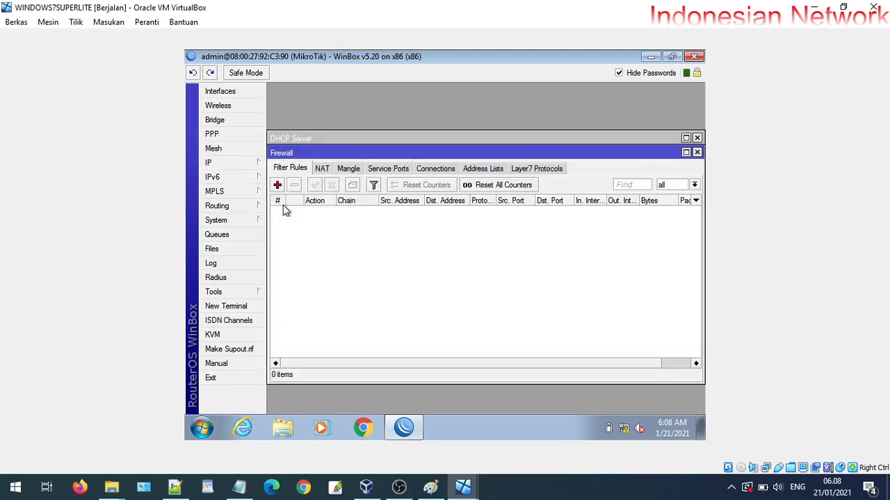
{"action": "left_click", "coordinate": [321, 170]}
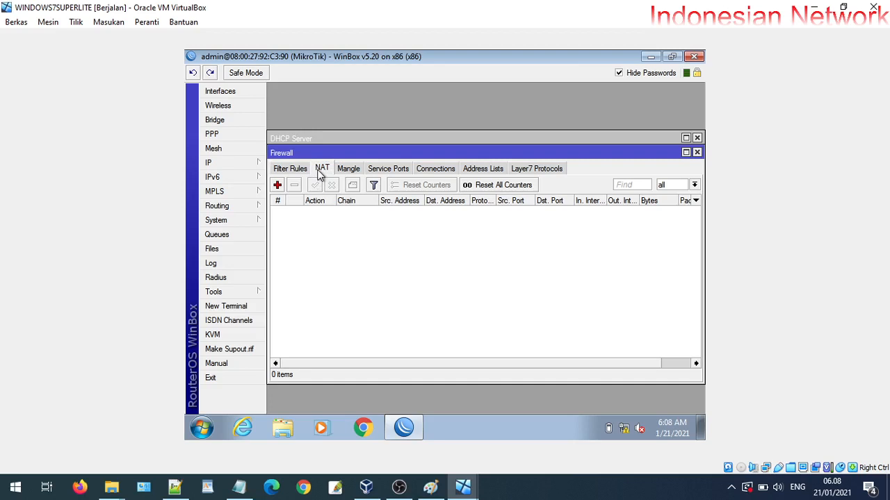
{"action": "left_click", "coordinate": [278, 186]}
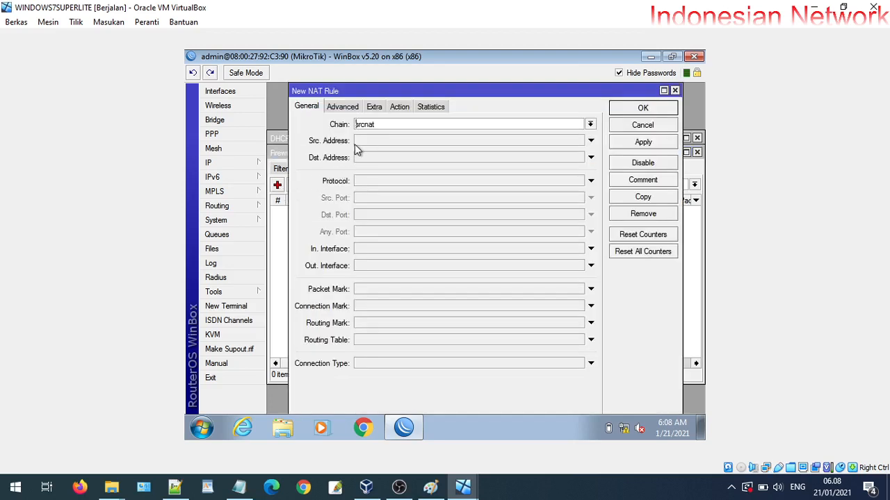
{"action": "left_click_drag", "start_coordinate": [388, 128], "coordinate": [354, 125]}
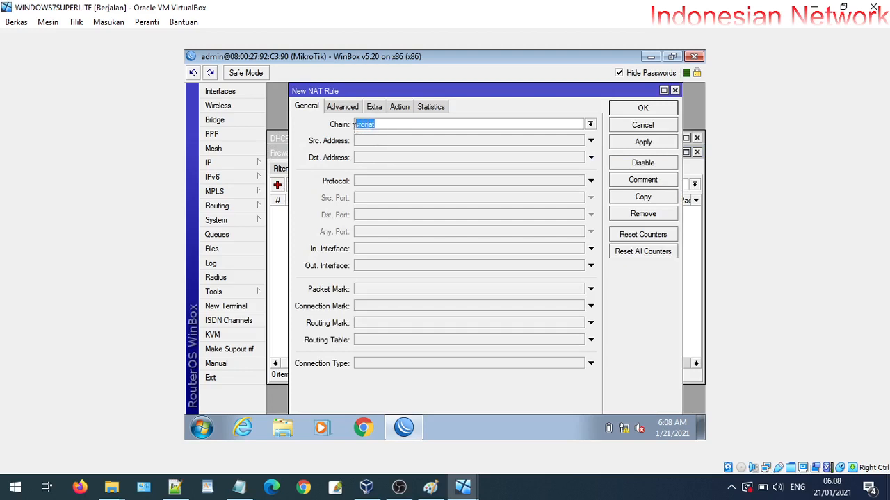
{"action": "left_click", "coordinate": [400, 106]}
{"action": "left_click", "coordinate": [391, 125]}
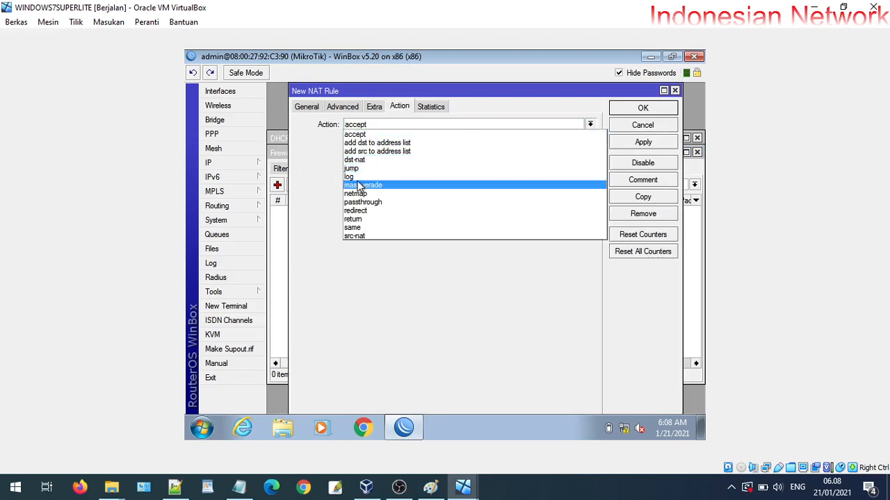
{"action": "left_click", "coordinate": [376, 182]}
{"action": "left_click", "coordinate": [643, 143]}
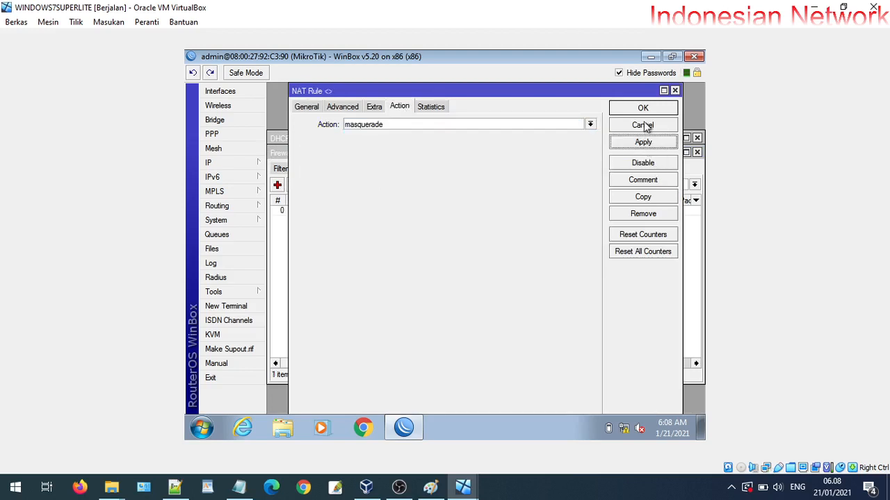
{"action": "left_click", "coordinate": [643, 110]}
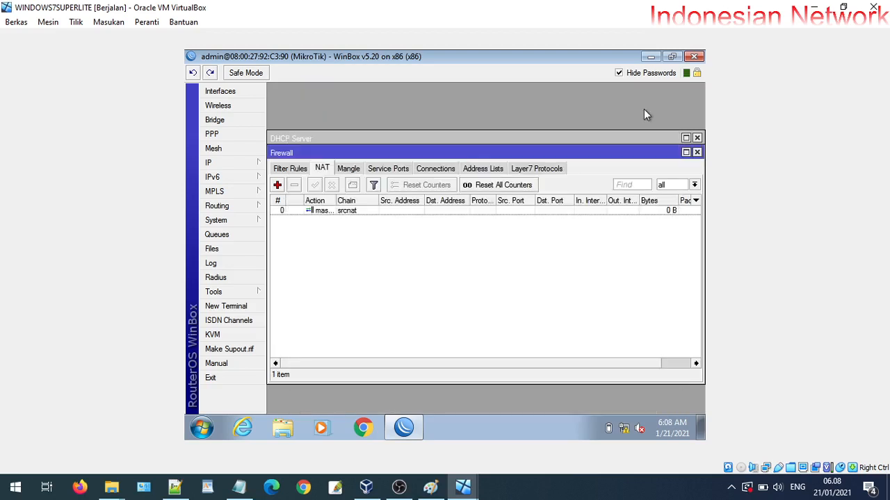
Review the masquerade rule's settings, then close the Firewall and DHCP Server windows
{"action": "double_click", "coordinate": [352, 209]}
{"action": "left_click", "coordinate": [309, 107]}
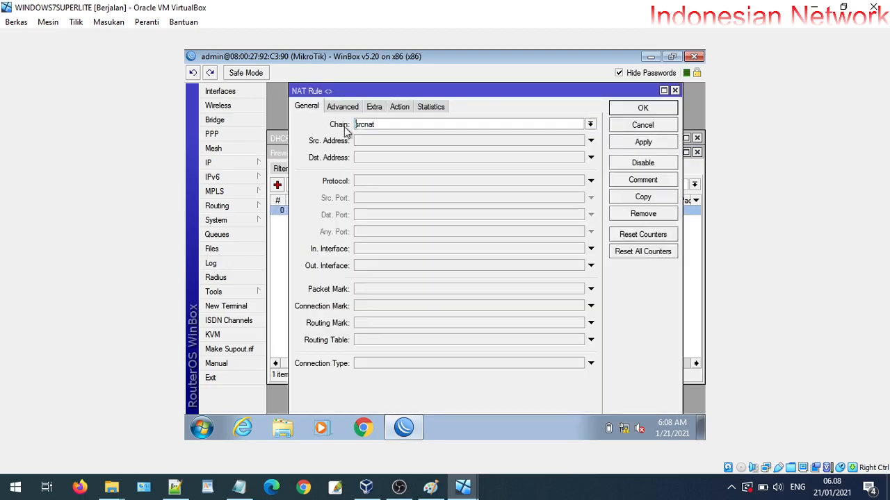
{"action": "left_click", "coordinate": [403, 106]}
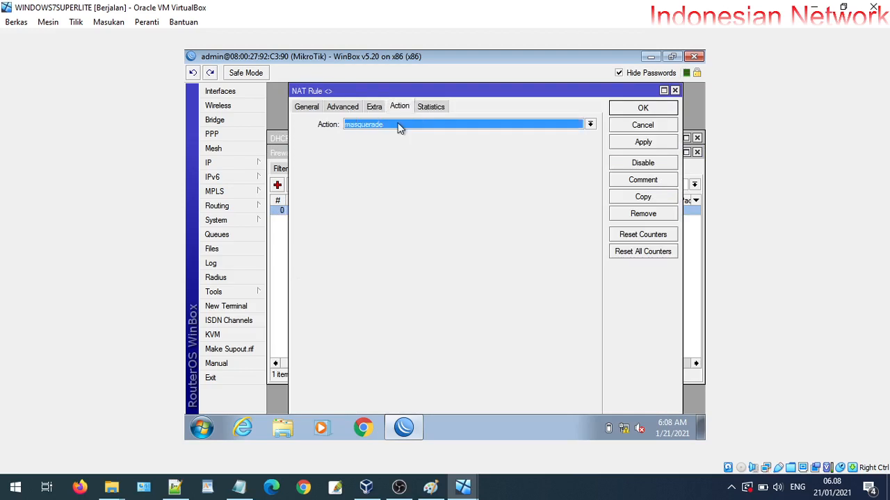
{"action": "left_click", "coordinate": [666, 109]}
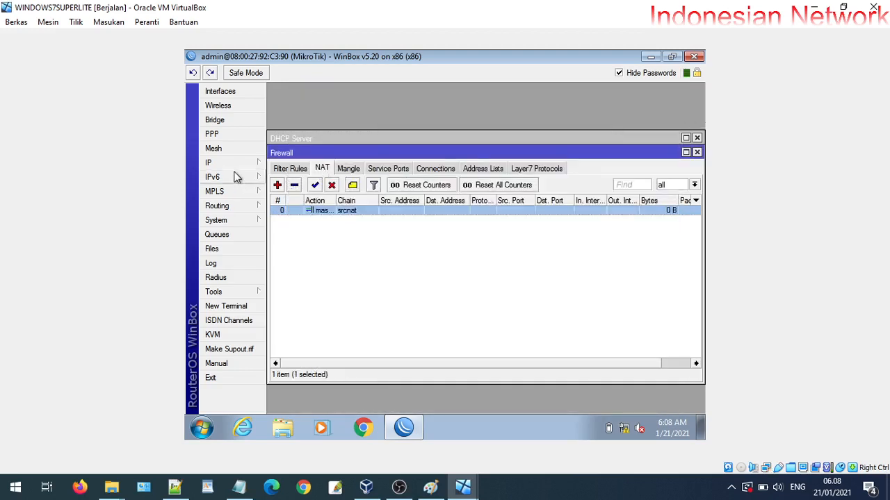
{"action": "left_click", "coordinate": [697, 152]}
{"action": "left_click", "coordinate": [699, 144]}
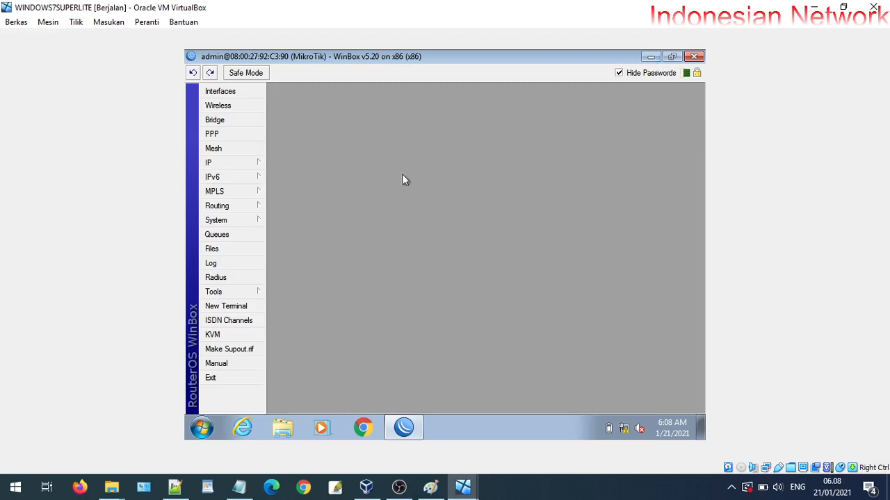
{"action": "left_click", "coordinate": [235, 165]}
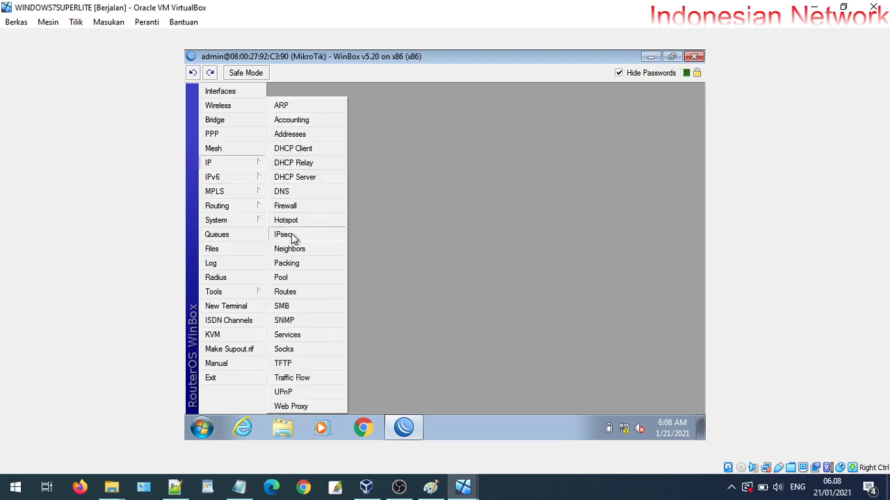
{"action": "left_click", "coordinate": [293, 294]}
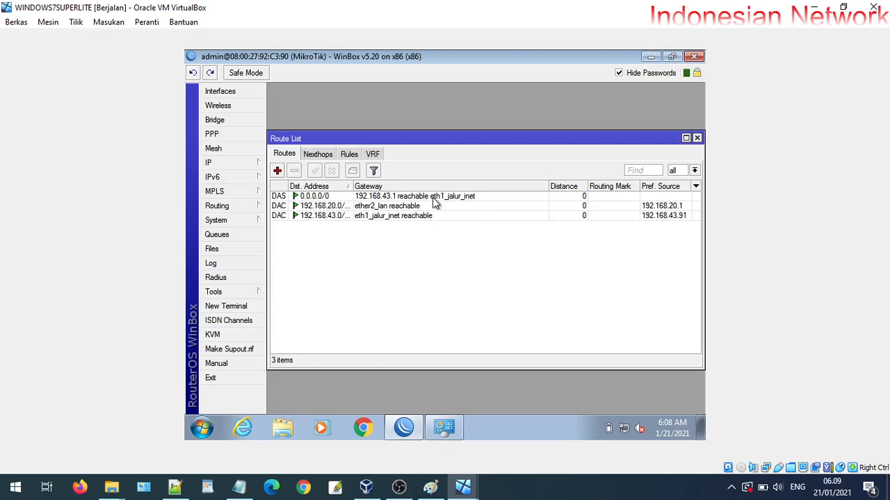
{"action": "double_click", "coordinate": [360, 197]}
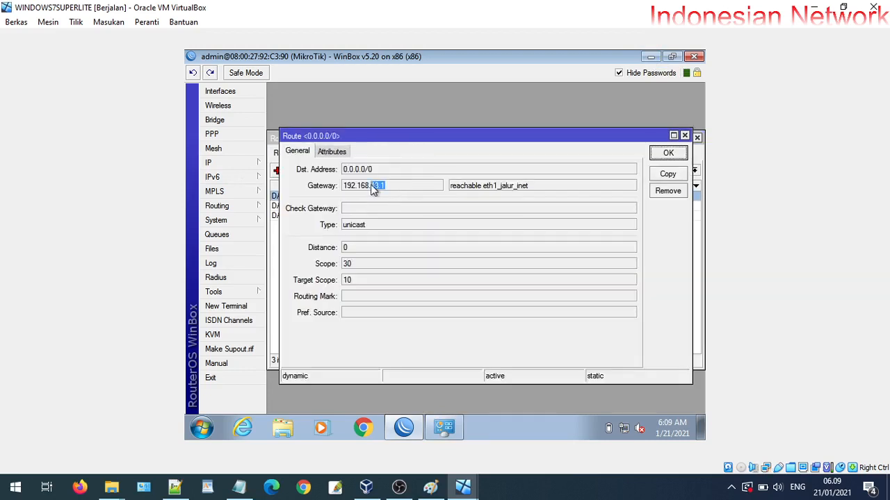
{"action": "left_click_drag", "start_coordinate": [373, 190], "coordinate": [344, 186]}
{"action": "left_click", "coordinate": [667, 153]}
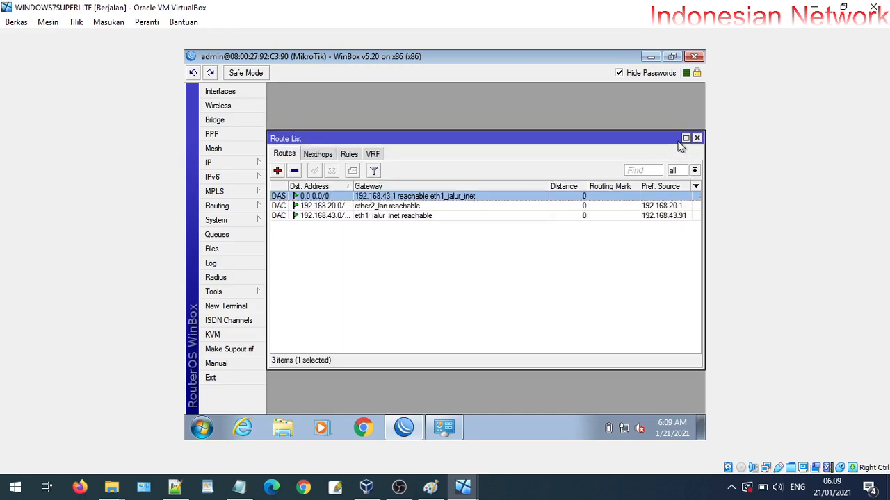
{"action": "left_click", "coordinate": [696, 138]}
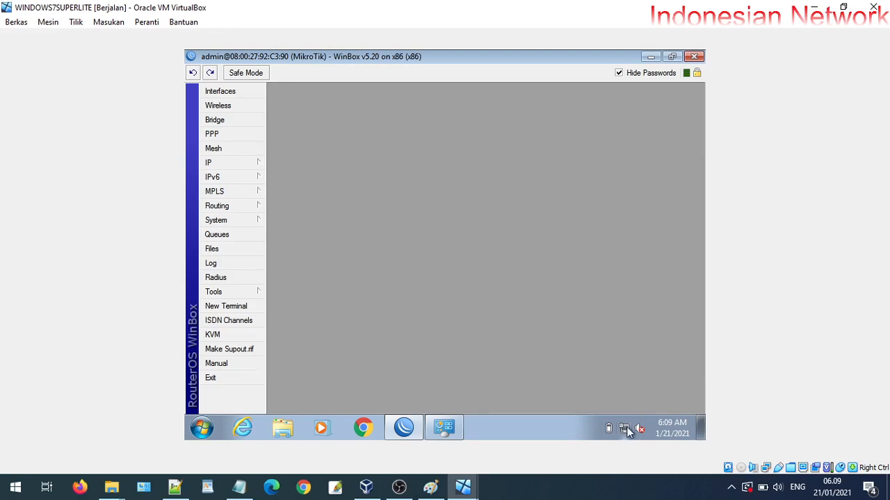
Close WinBox and check Local Area Connection's IPv4 properties in Network Connections
{"action": "left_click", "coordinate": [693, 56]}
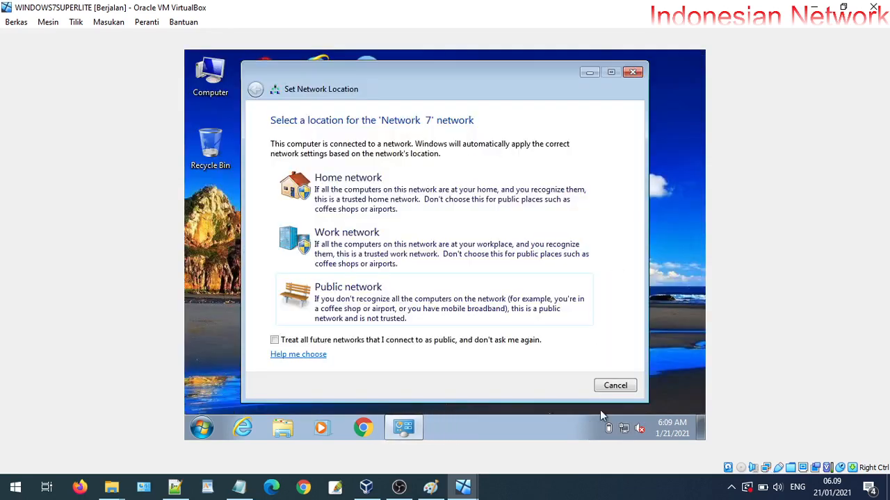
{"action": "left_click", "coordinate": [615, 386]}
{"action": "right_click", "coordinate": [623, 426]}
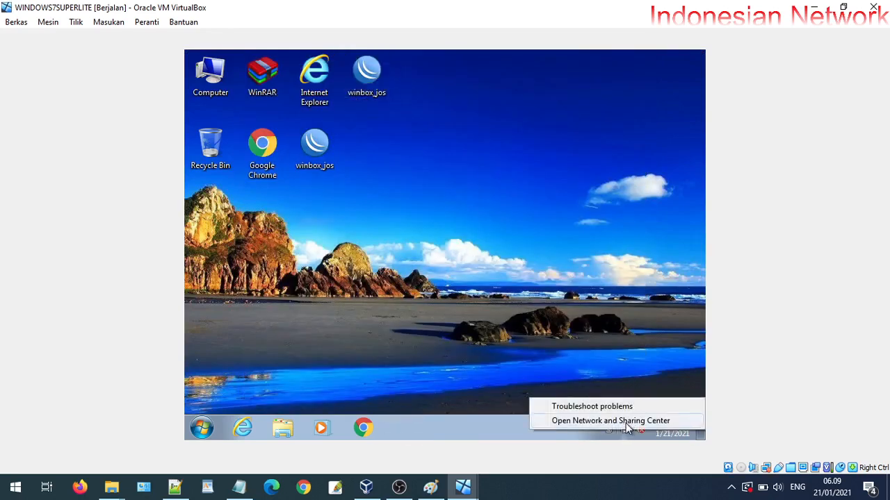
{"action": "left_click", "coordinate": [544, 405]}
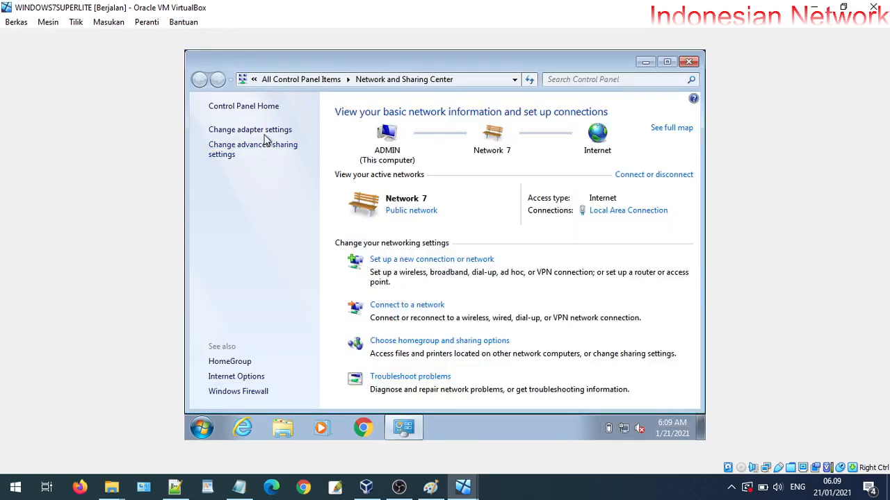
{"action": "left_click", "coordinate": [265, 130]}
{"action": "right_click", "coordinate": [266, 135]}
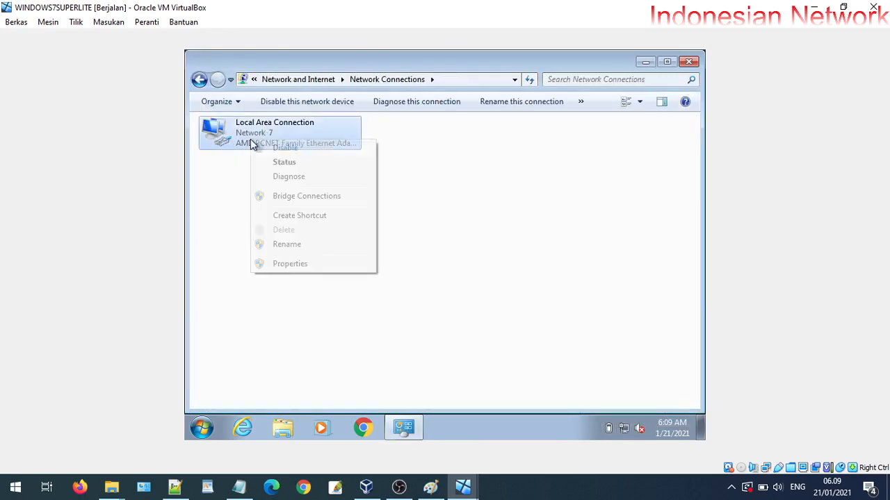
{"action": "left_click", "coordinate": [302, 266]}
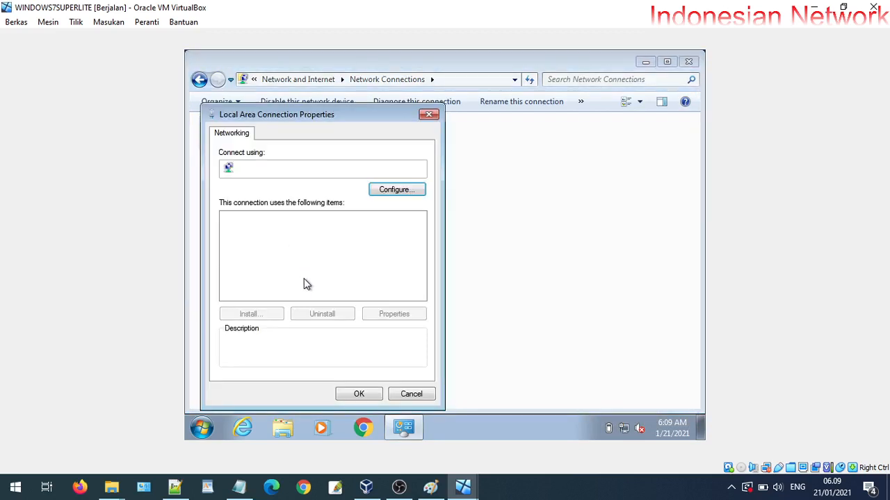
{"action": "double_click", "coordinate": [327, 264]}
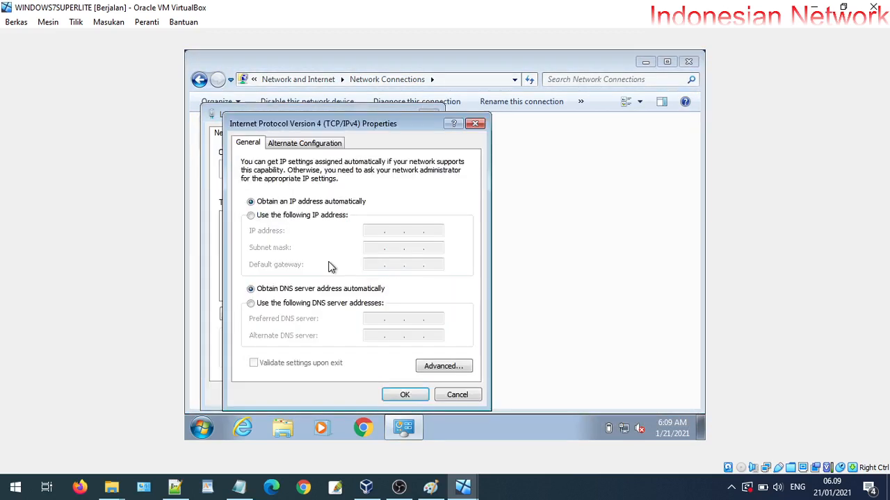
{"action": "left_click", "coordinate": [457, 394]}
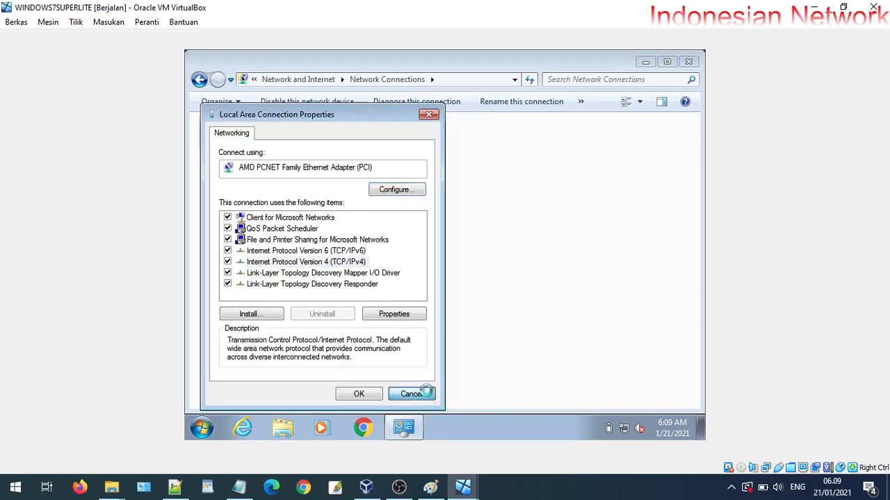
{"action": "left_click", "coordinate": [407, 393]}
View Local Area Connection details showing leased address 192.168.20.25 with gateway 192.168.20.1
{"action": "right_click", "coordinate": [235, 137]}
{"action": "left_click", "coordinate": [252, 159]}
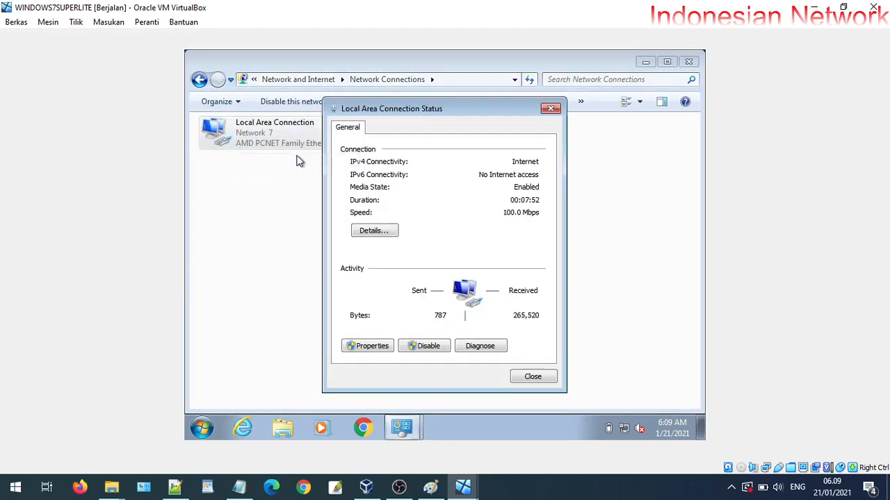
{"action": "left_click", "coordinate": [380, 232]}
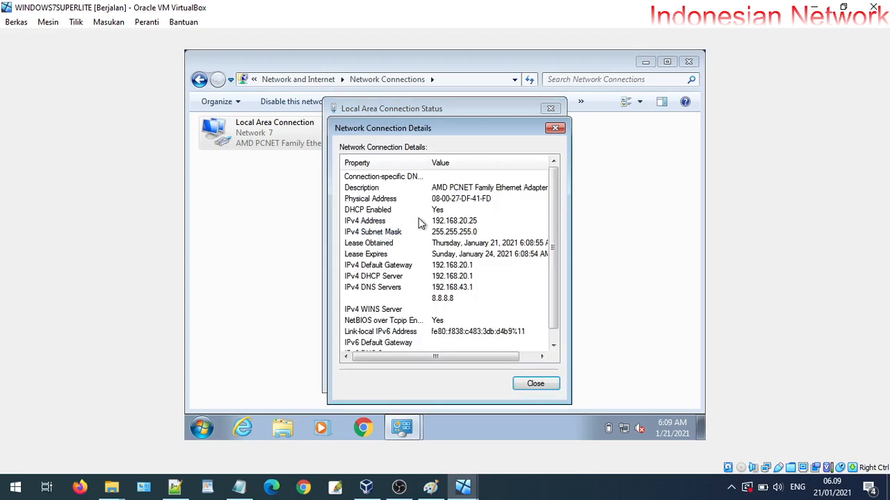
{"action": "left_click", "coordinate": [477, 225]}
{"action": "left_click", "coordinate": [533, 384]}
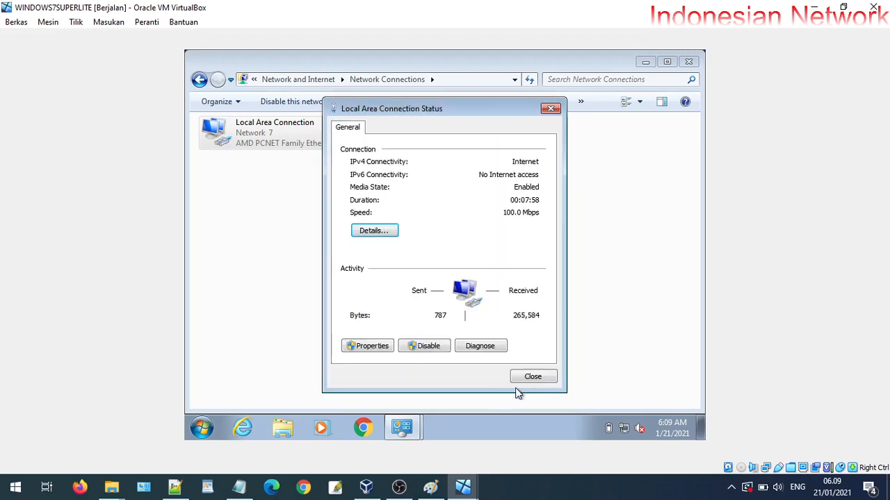
{"action": "left_click", "coordinate": [532, 377]}
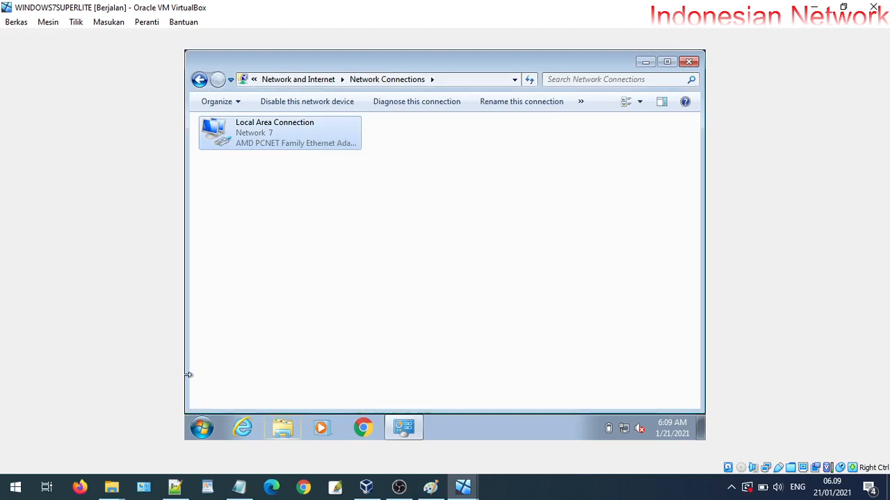
{"action": "left_click", "coordinate": [203, 425]}
Run ping google.com in cmd, then close the command prompt and Network Connections
{"action": "left_click", "coordinate": [392, 368]}
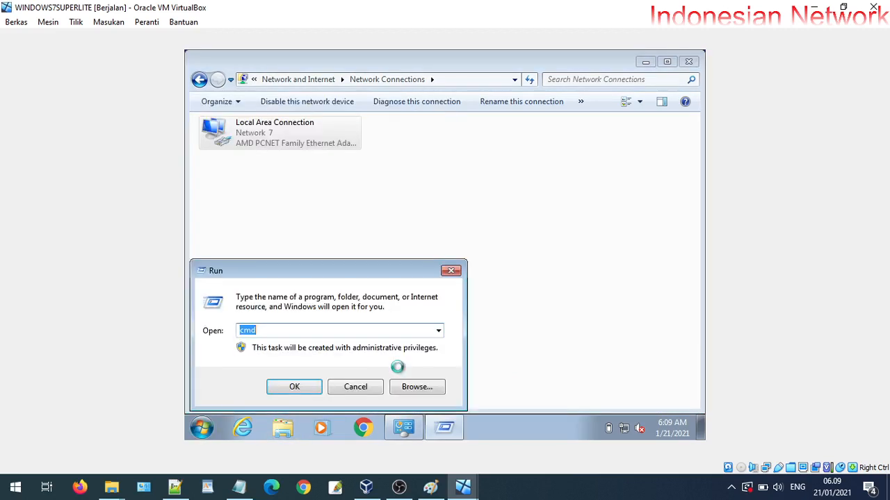
{"action": "key", "text": "Return"}
{"action": "type", "text": "ping google.com"}
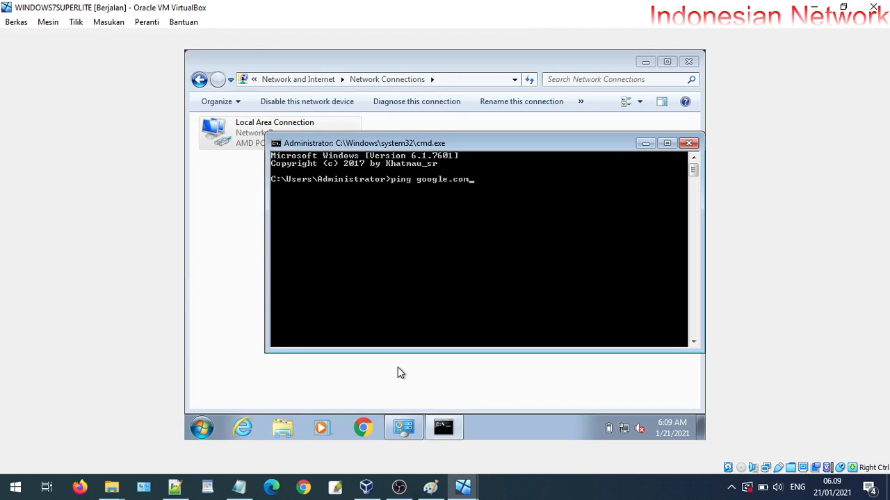
{"action": "key", "text": "Return"}
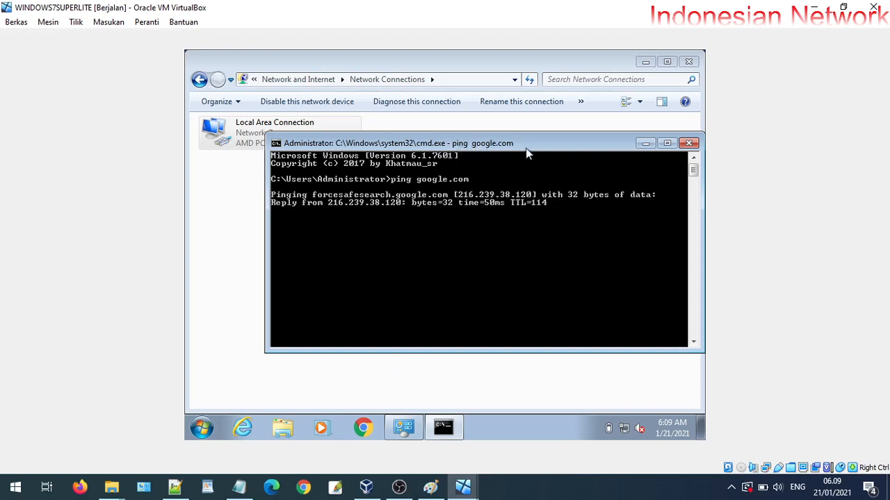
{"action": "left_click", "coordinate": [688, 143]}
{"action": "left_click", "coordinate": [688, 61]}
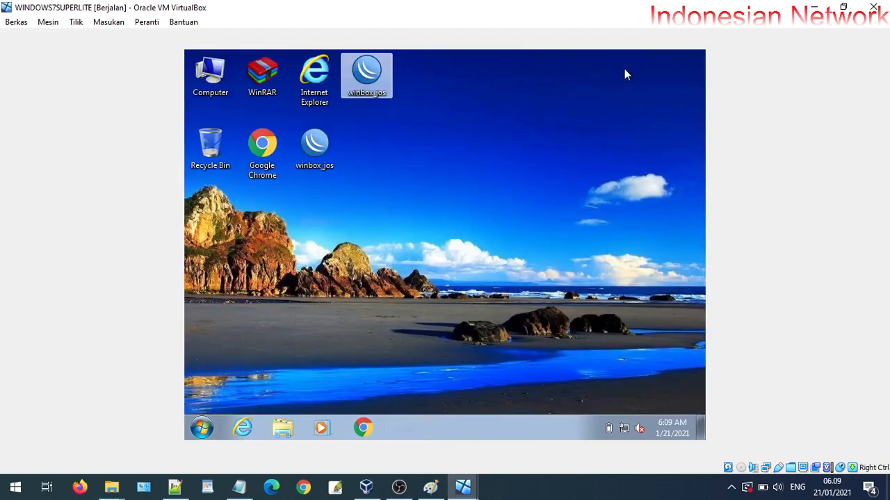
Launch Chrome, navigate to ummetro.ac.id, and open a second blank tab
{"action": "double_click", "coordinate": [270, 141]}
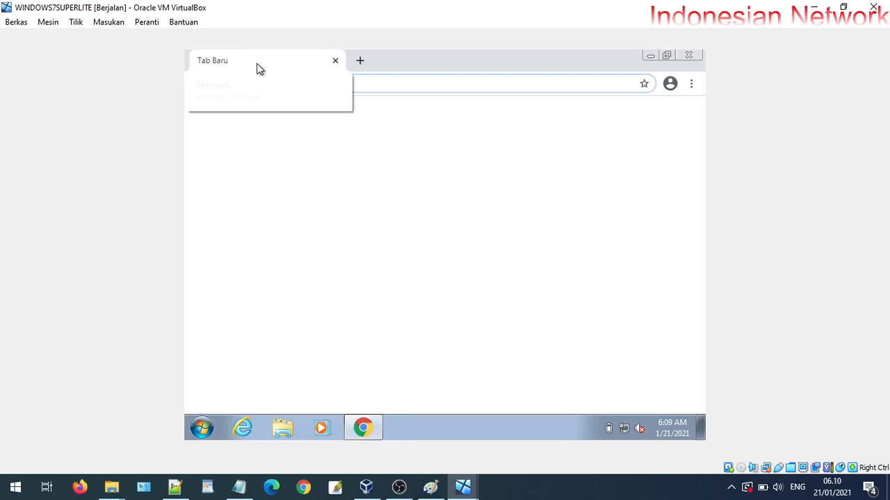
{"action": "type", "text": "u"}
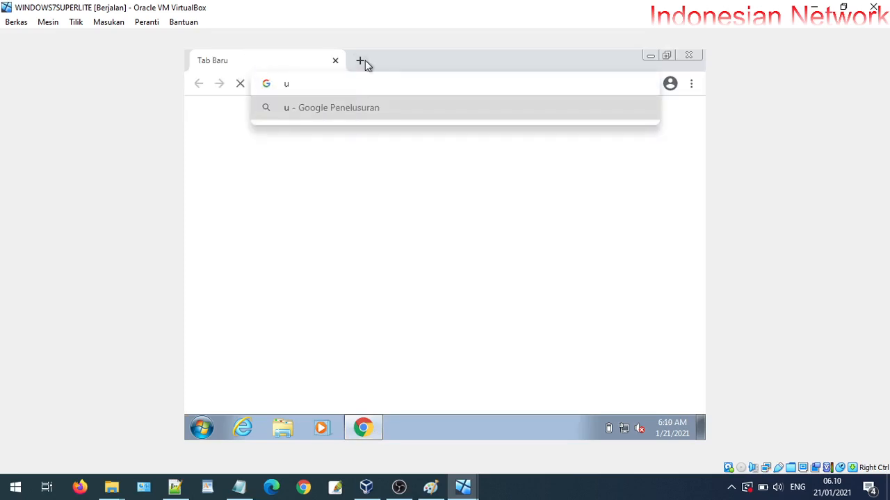
{"action": "type", "text": "mmetr"}
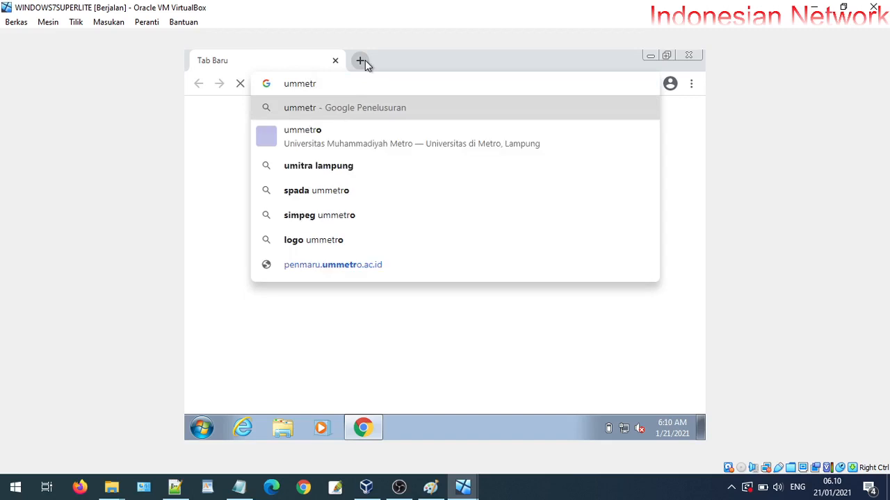
{"action": "type", "text": "o.ac.id"}
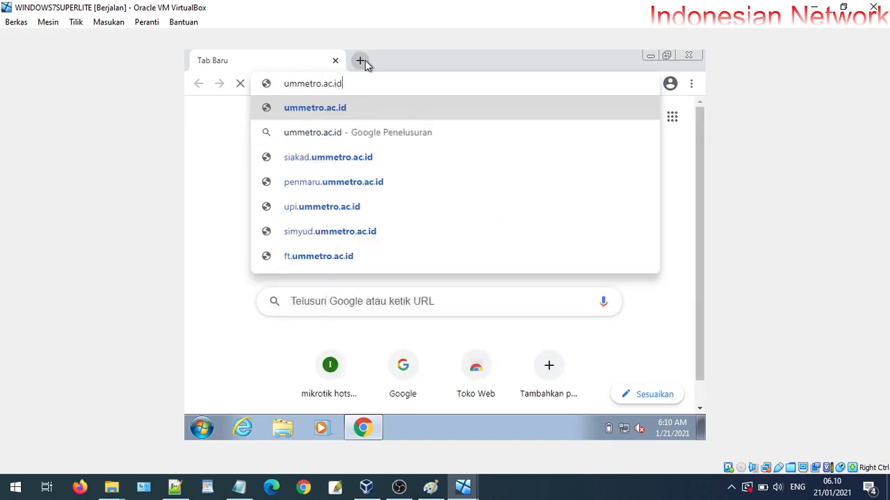
{"action": "key", "text": "Return"}
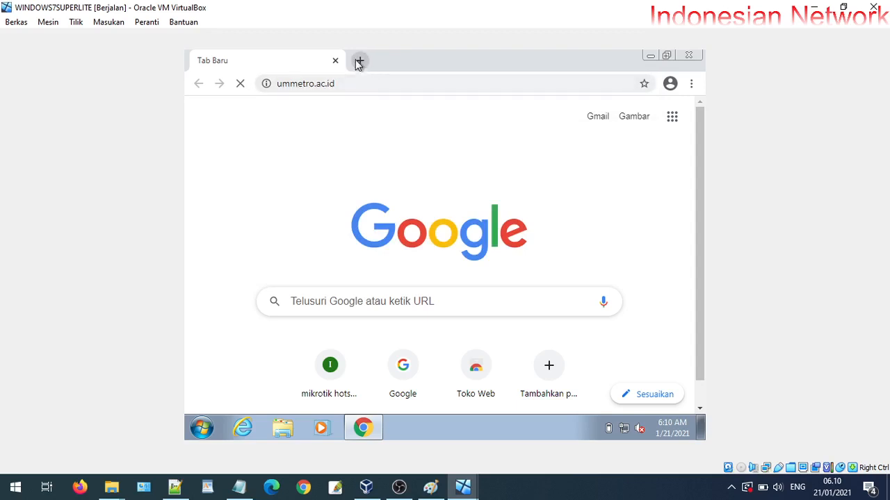
{"action": "left_click", "coordinate": [360, 61]}
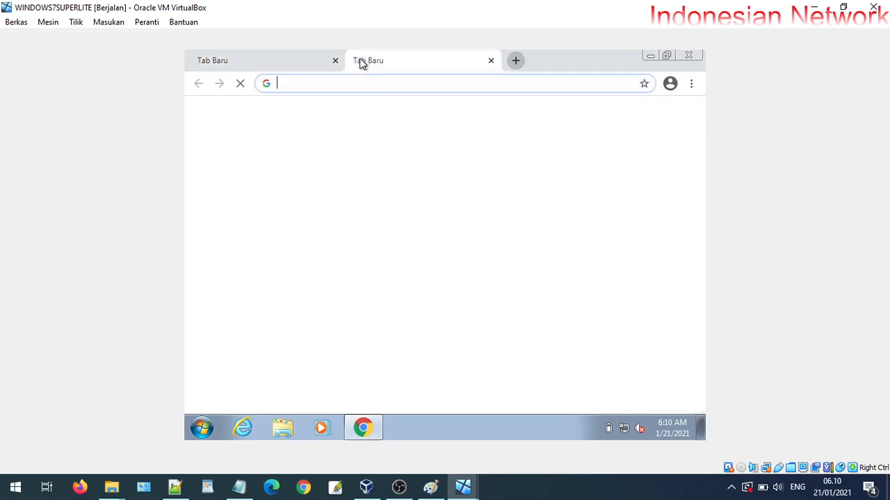
Load m.facebook.com in the second Chrome tab beside the ummetro.ac.id tab
{"action": "left_click", "coordinate": [289, 61]}
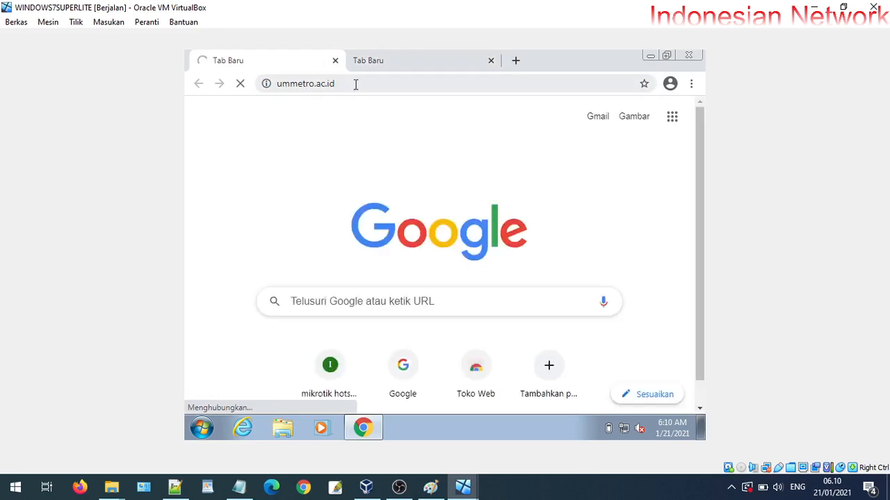
{"action": "left_click", "coordinate": [375, 66]}
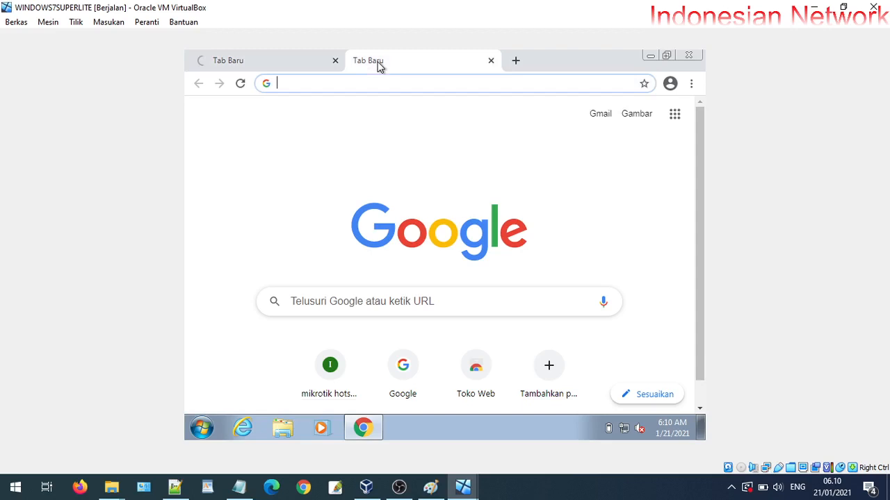
{"action": "left_click", "coordinate": [223, 61]}
{"action": "left_click", "coordinate": [401, 70]}
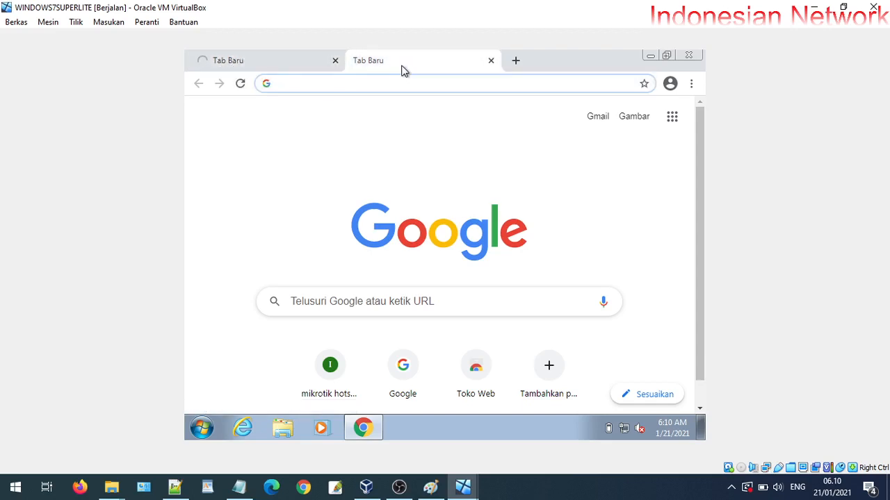
{"action": "type", "text": "m.face"}
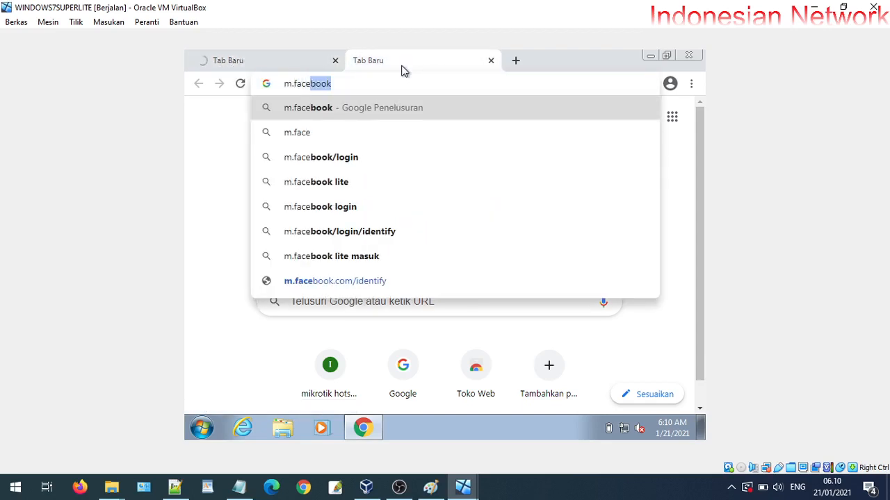
{"action": "type", "text": "book"}
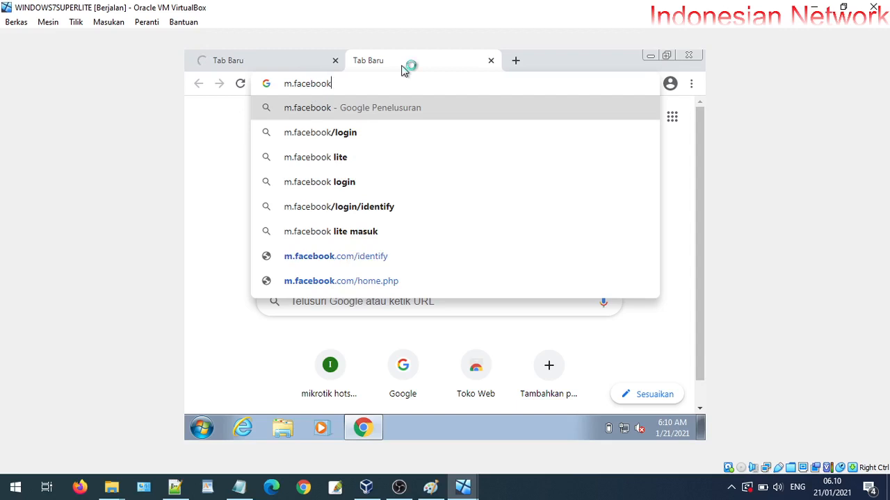
{"action": "type", "text": ".com"}
{"action": "key", "text": "Return"}
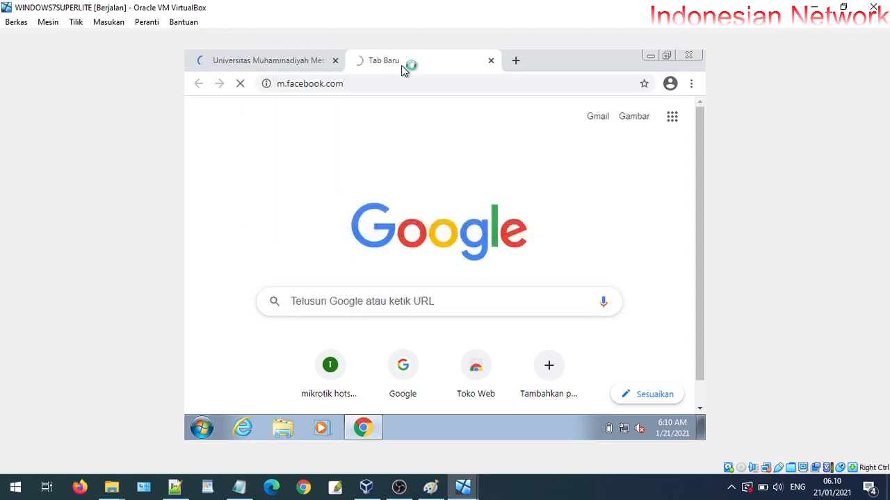
Compare the university site and Facebook login tabs, then minimize Chrome to the desktop
{"action": "left_click", "coordinate": [294, 59]}
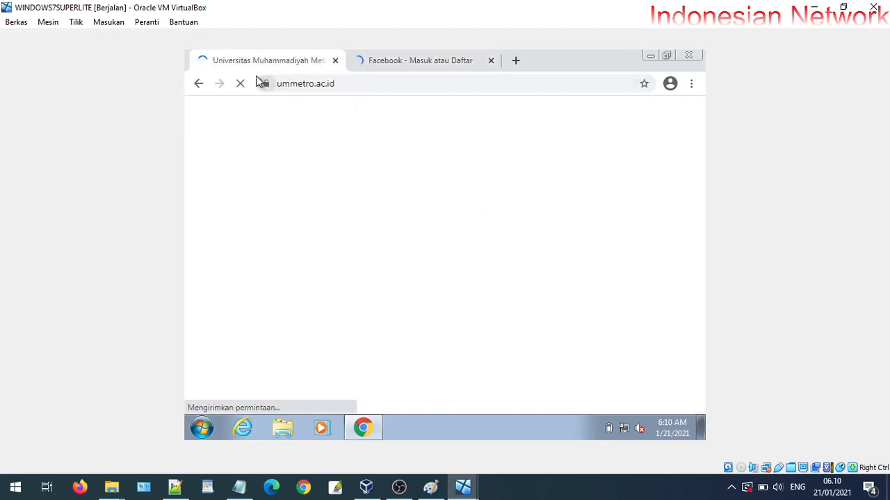
{"action": "left_click", "coordinate": [392, 63]}
{"action": "left_click", "coordinate": [280, 64]}
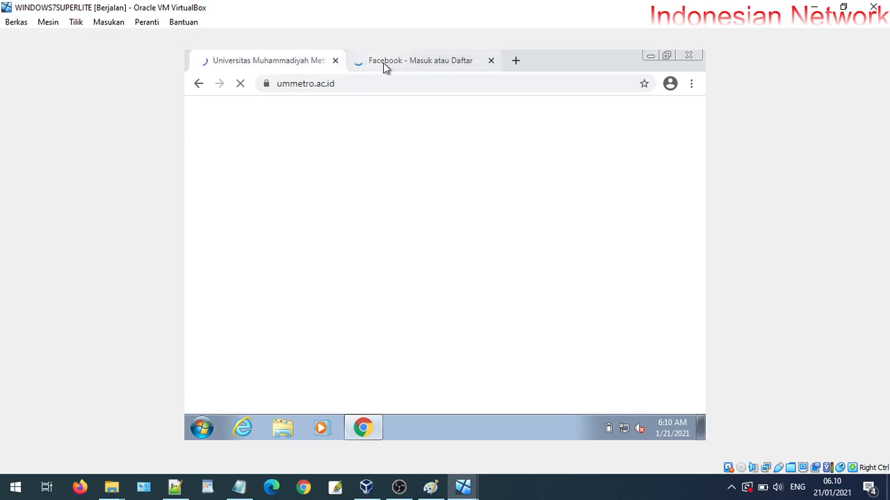
{"action": "left_click", "coordinate": [383, 63]}
{"action": "left_click", "coordinate": [270, 63]}
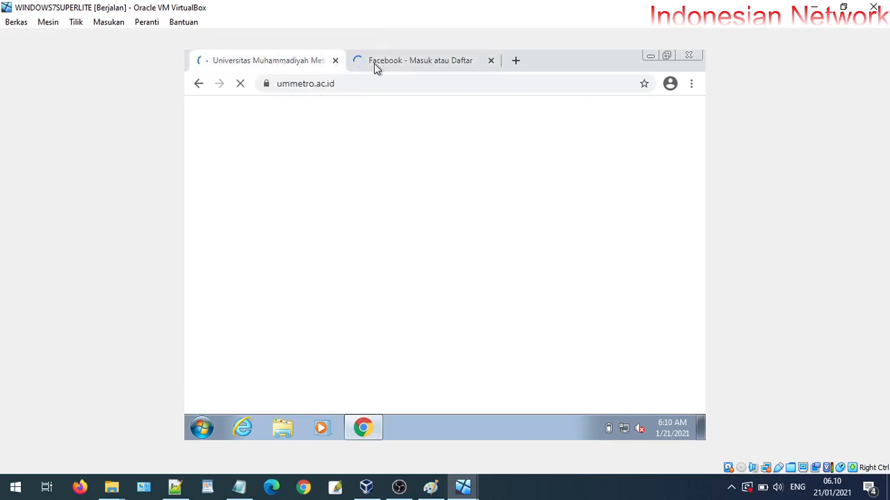
{"action": "left_click", "coordinate": [374, 65]}
{"action": "left_click", "coordinate": [280, 66]}
{"action": "left_click", "coordinate": [371, 69]}
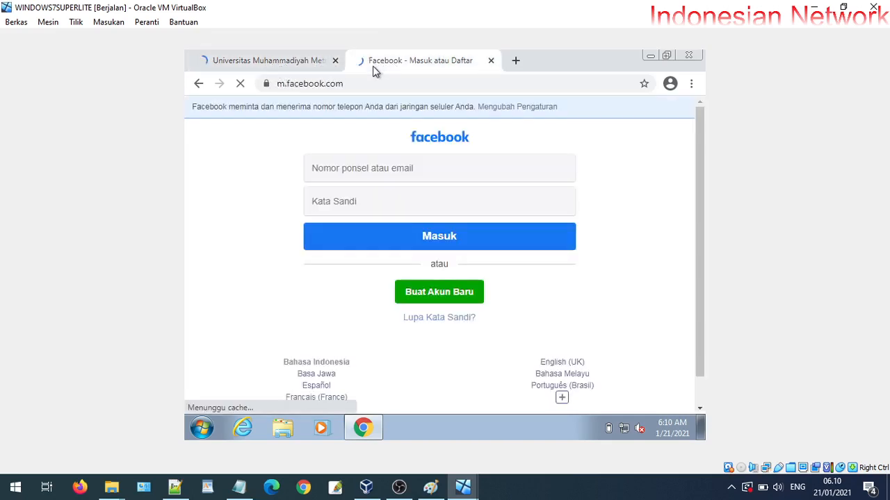
{"action": "left_click", "coordinate": [308, 62]}
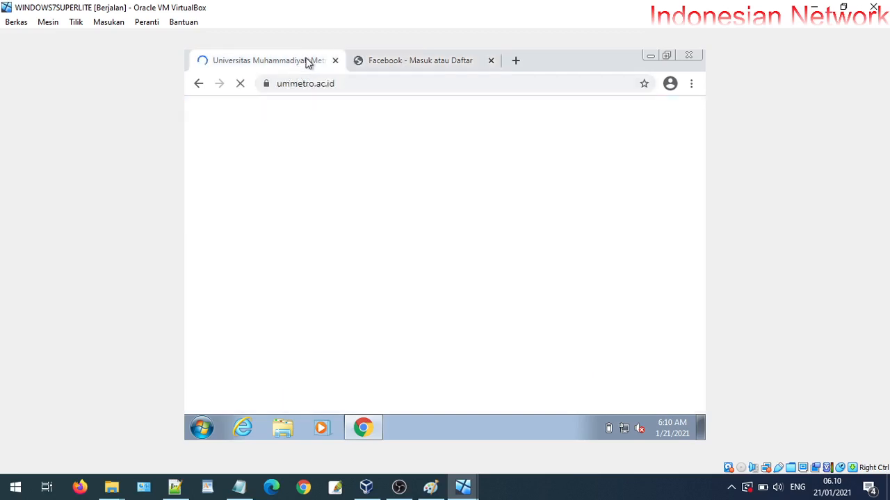
{"action": "left_click", "coordinate": [457, 68]}
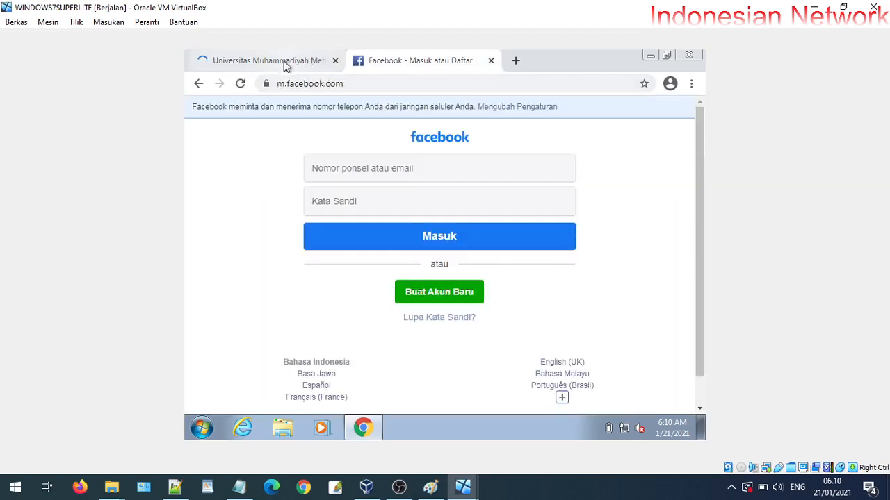
{"action": "left_click", "coordinate": [285, 66]}
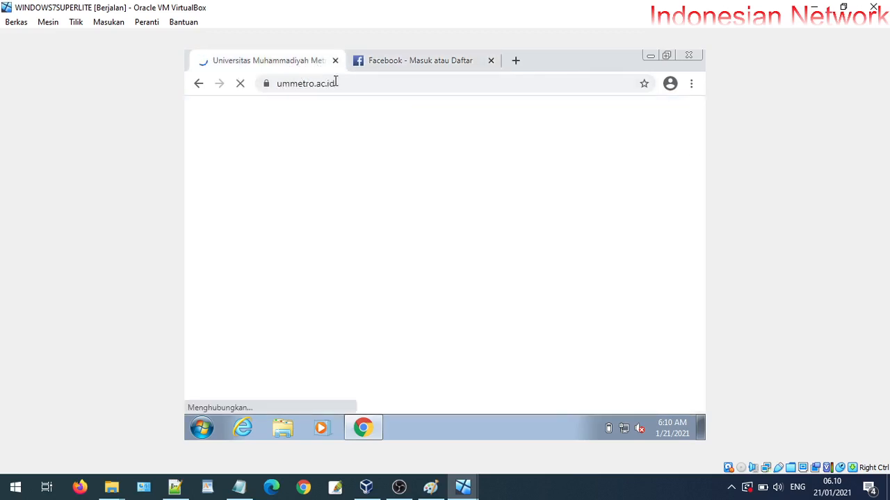
{"action": "left_click", "coordinate": [406, 59]}
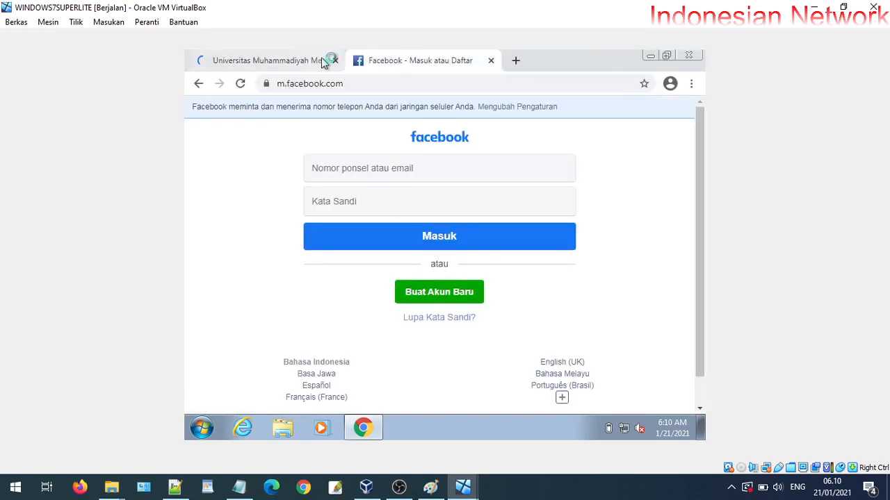
{"action": "left_click", "coordinate": [323, 61]}
{"action": "left_click", "coordinate": [405, 59]}
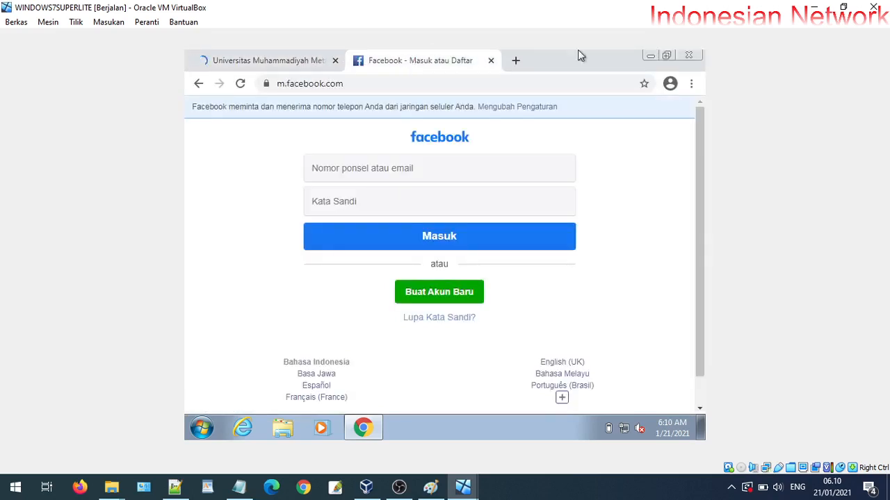
{"action": "left_click", "coordinate": [647, 57]}
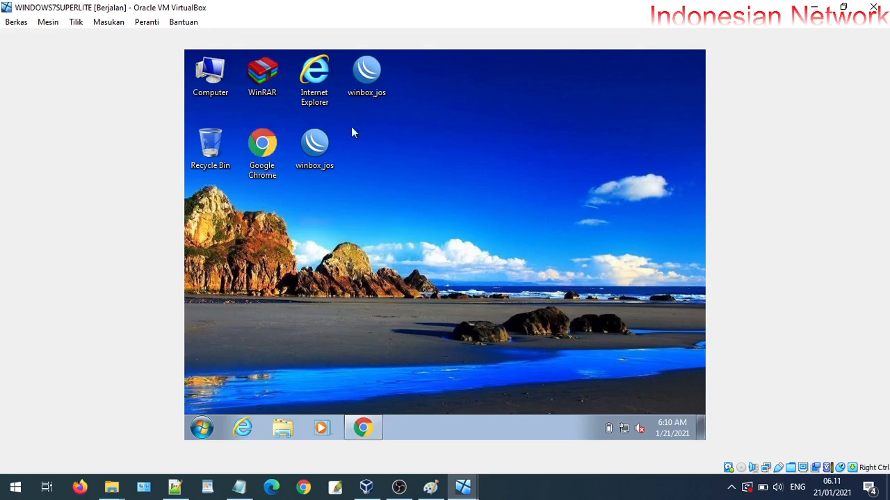
Connect WinBox to the MikroTik router 192.168.20.1 by its MAC address
{"action": "double_click", "coordinate": [379, 55]}
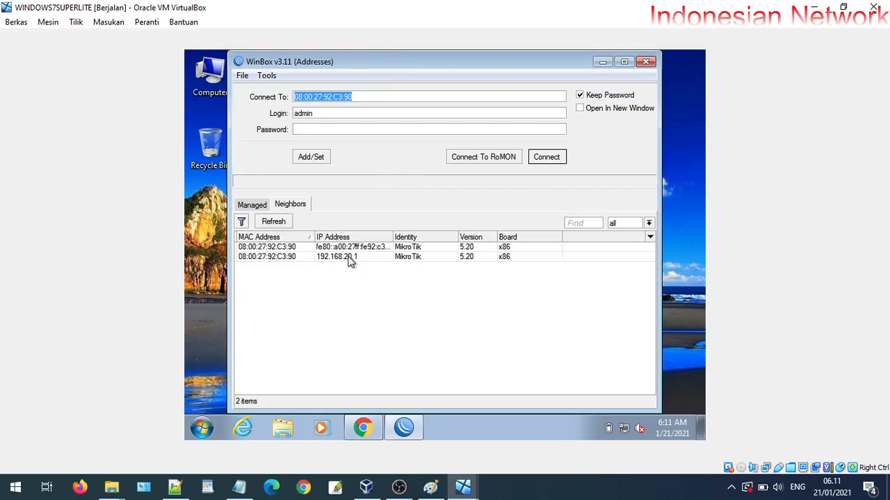
{"action": "left_click", "coordinate": [351, 257]}
{"action": "left_click", "coordinate": [281, 258]}
{"action": "left_click", "coordinate": [546, 157]}
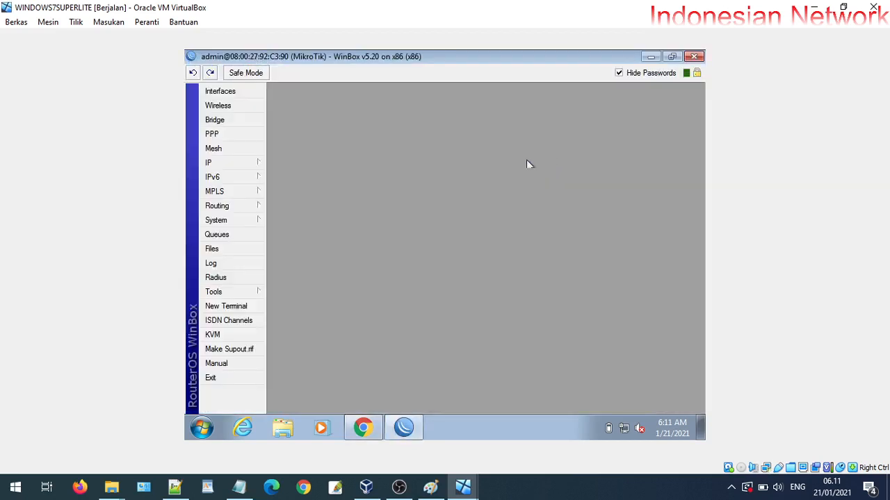
View the router's DHCP Client status and the DHCP Server leases list
{"action": "left_click", "coordinate": [237, 166]}
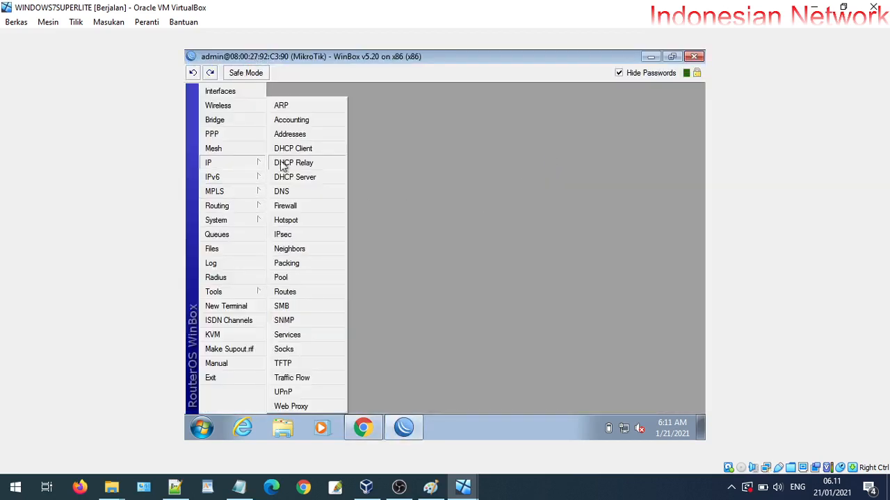
{"action": "left_click", "coordinate": [299, 148]}
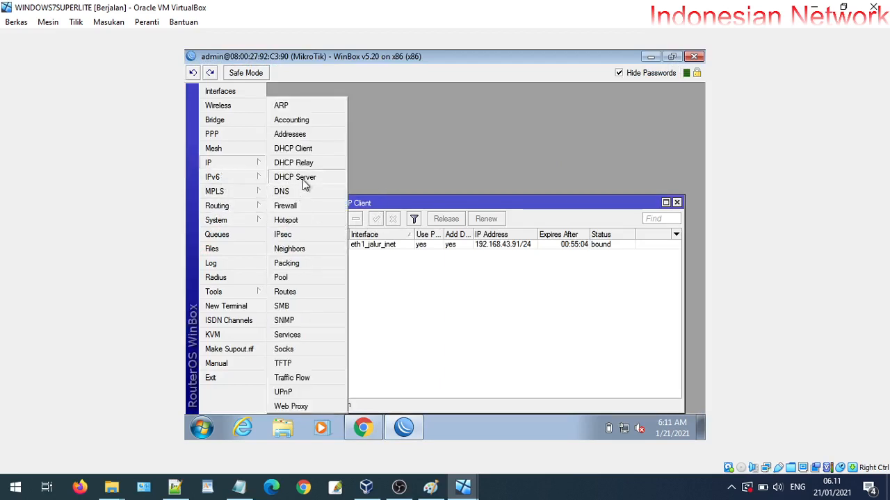
{"action": "left_click", "coordinate": [303, 179]}
{"action": "left_click", "coordinate": [349, 155]}
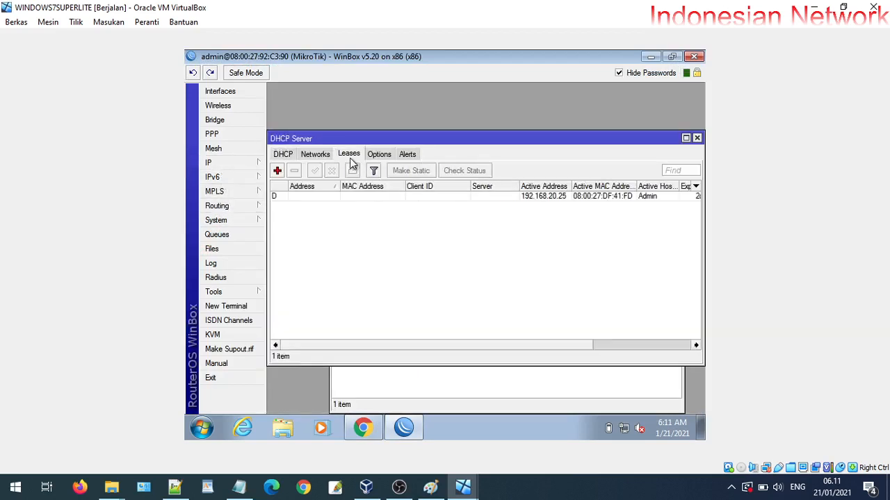
{"action": "double_click", "coordinate": [571, 187]}
{"action": "right_click", "coordinate": [624, 429]}
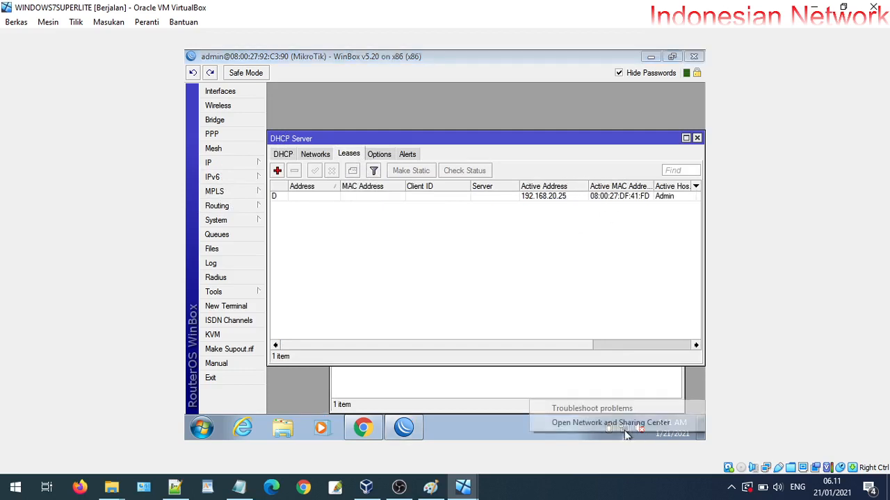
Check Local Area Connection details show IPv4 192.168.20.25, then return to WinBox's leases
{"action": "left_click", "coordinate": [626, 421]}
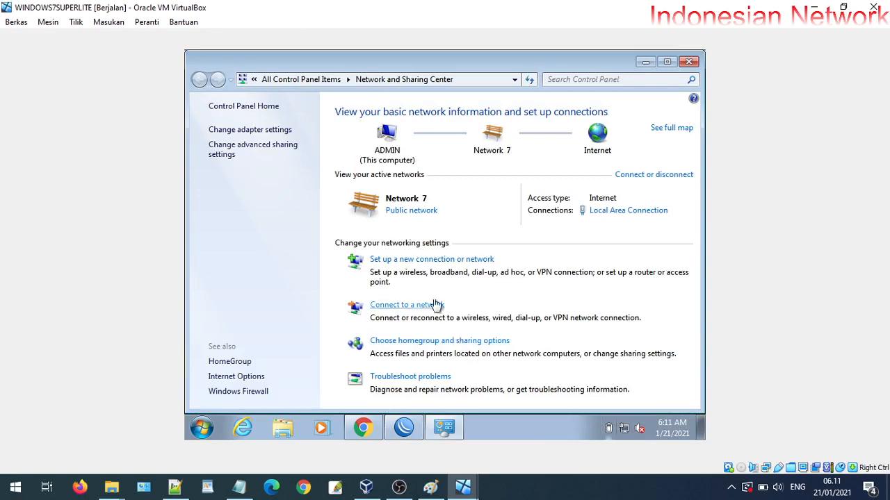
{"action": "left_click", "coordinate": [282, 130]}
{"action": "right_click", "coordinate": [271, 142]}
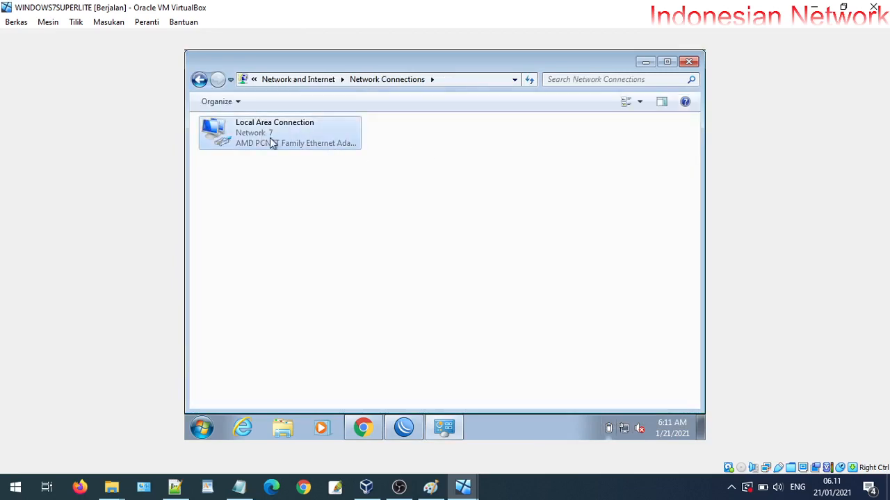
{"action": "left_click", "coordinate": [284, 154]}
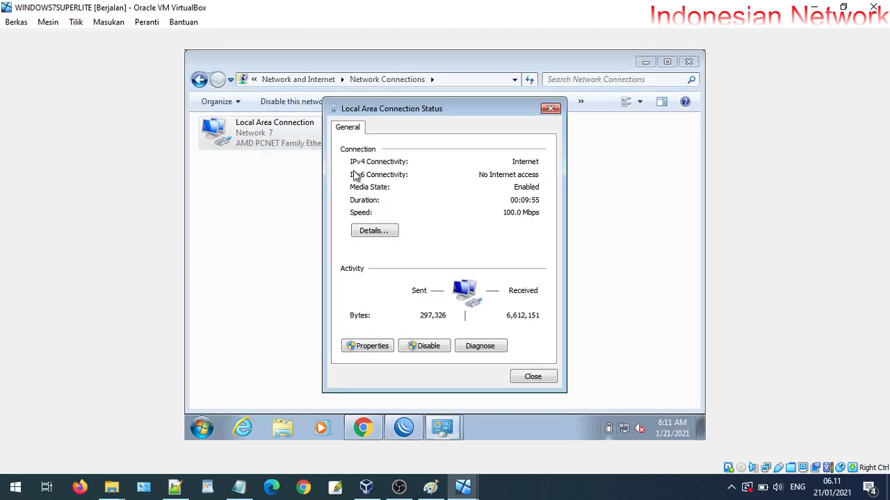
{"action": "left_click", "coordinate": [378, 232]}
{"action": "left_click", "coordinate": [483, 221]}
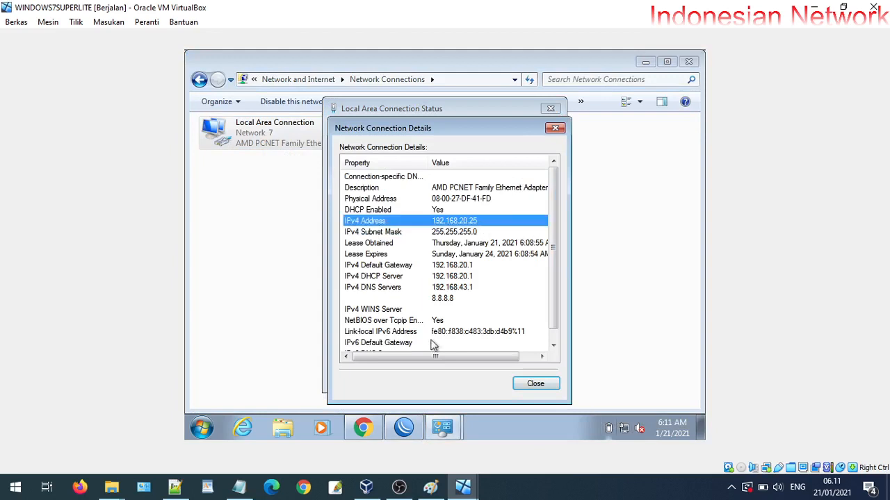
{"action": "left_click", "coordinate": [415, 431]}
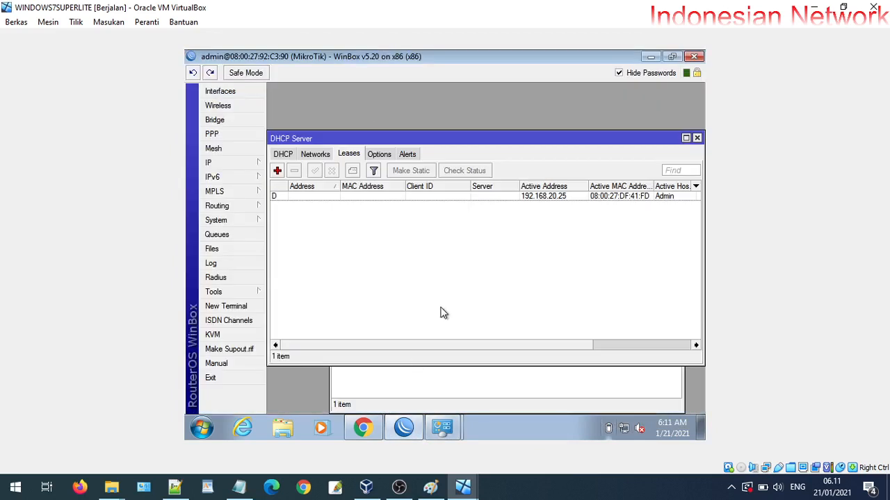
Inspect the 192.168.20.25 lease, then close the DHCP Server and DHCP Client windows
{"action": "left_click", "coordinate": [568, 197]}
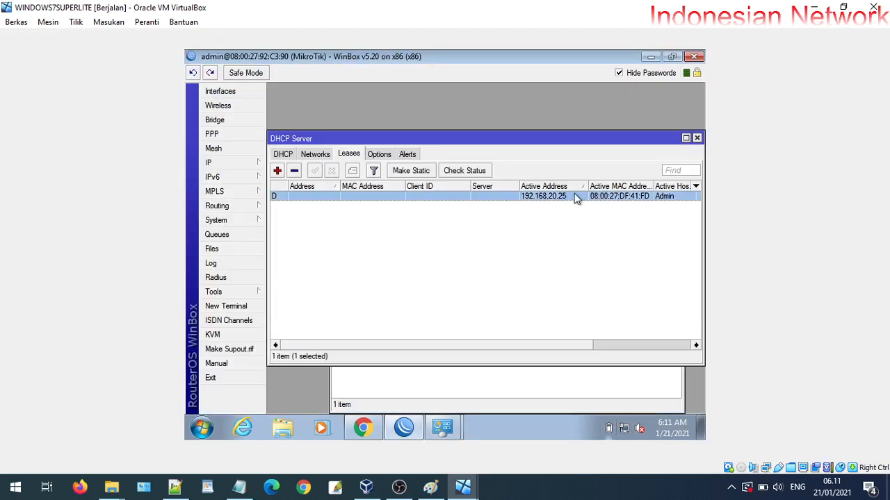
{"action": "right_click", "coordinate": [556, 201]}
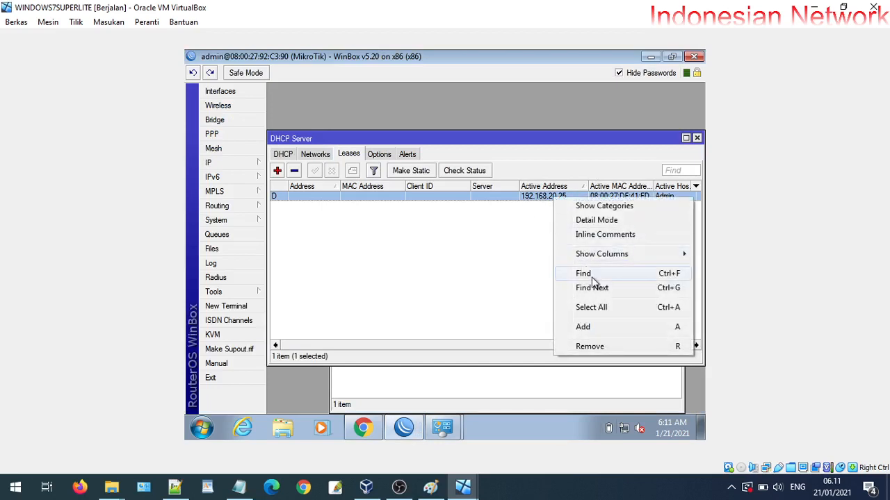
{"action": "left_click", "coordinate": [462, 243]}
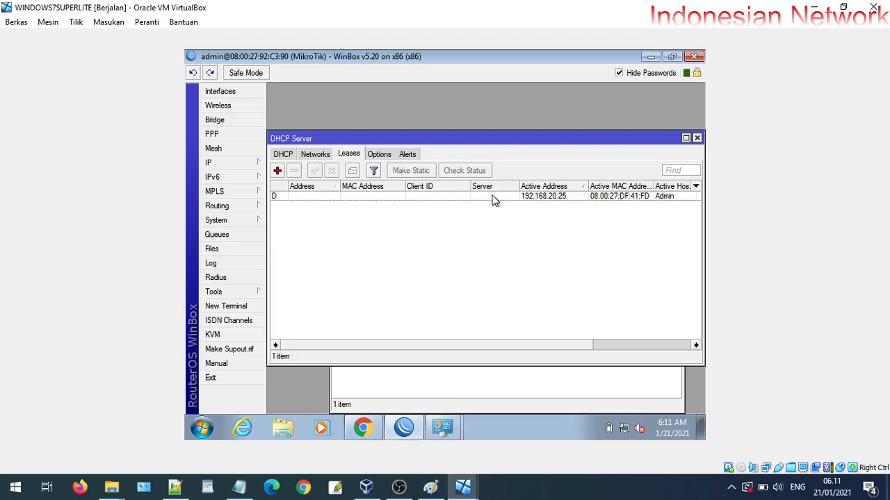
{"action": "left_click", "coordinate": [638, 200]}
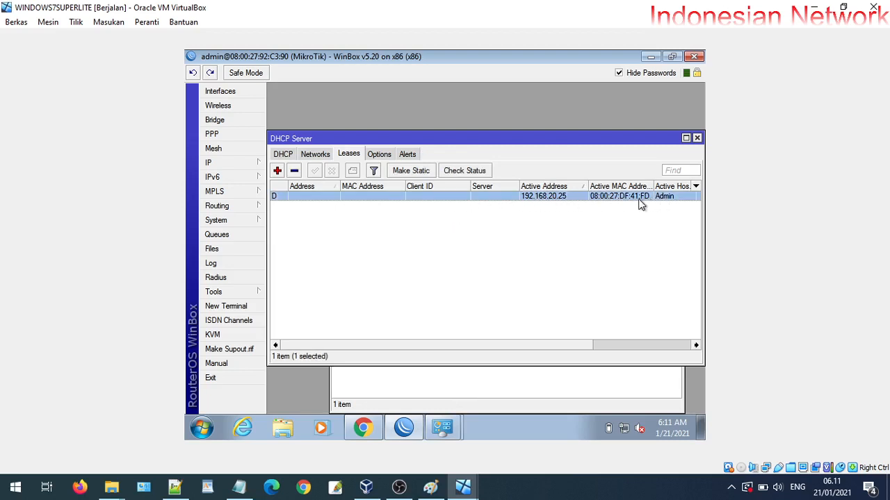
{"action": "right_click", "coordinate": [631, 203]}
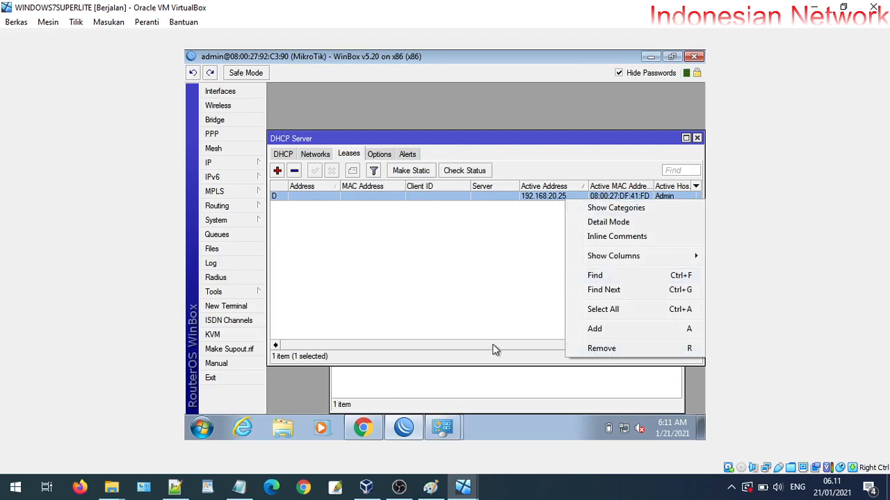
{"action": "left_click", "coordinate": [697, 137]}
{"action": "left_click", "coordinate": [676, 202]}
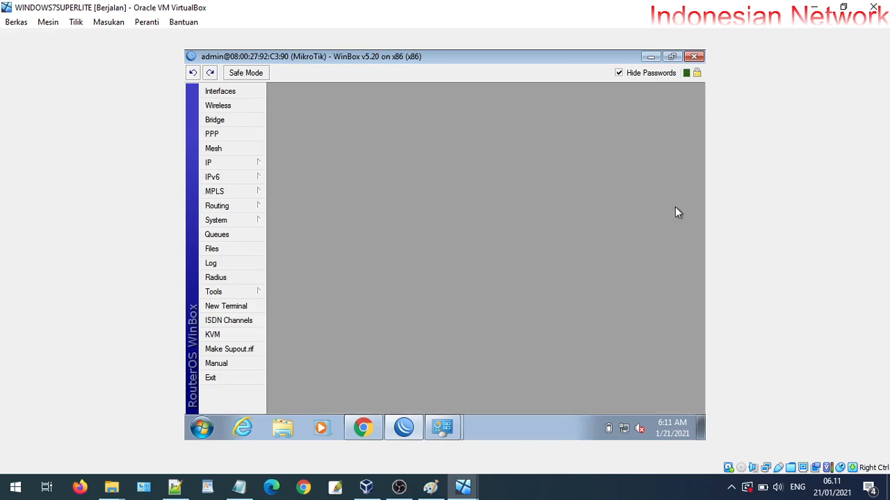